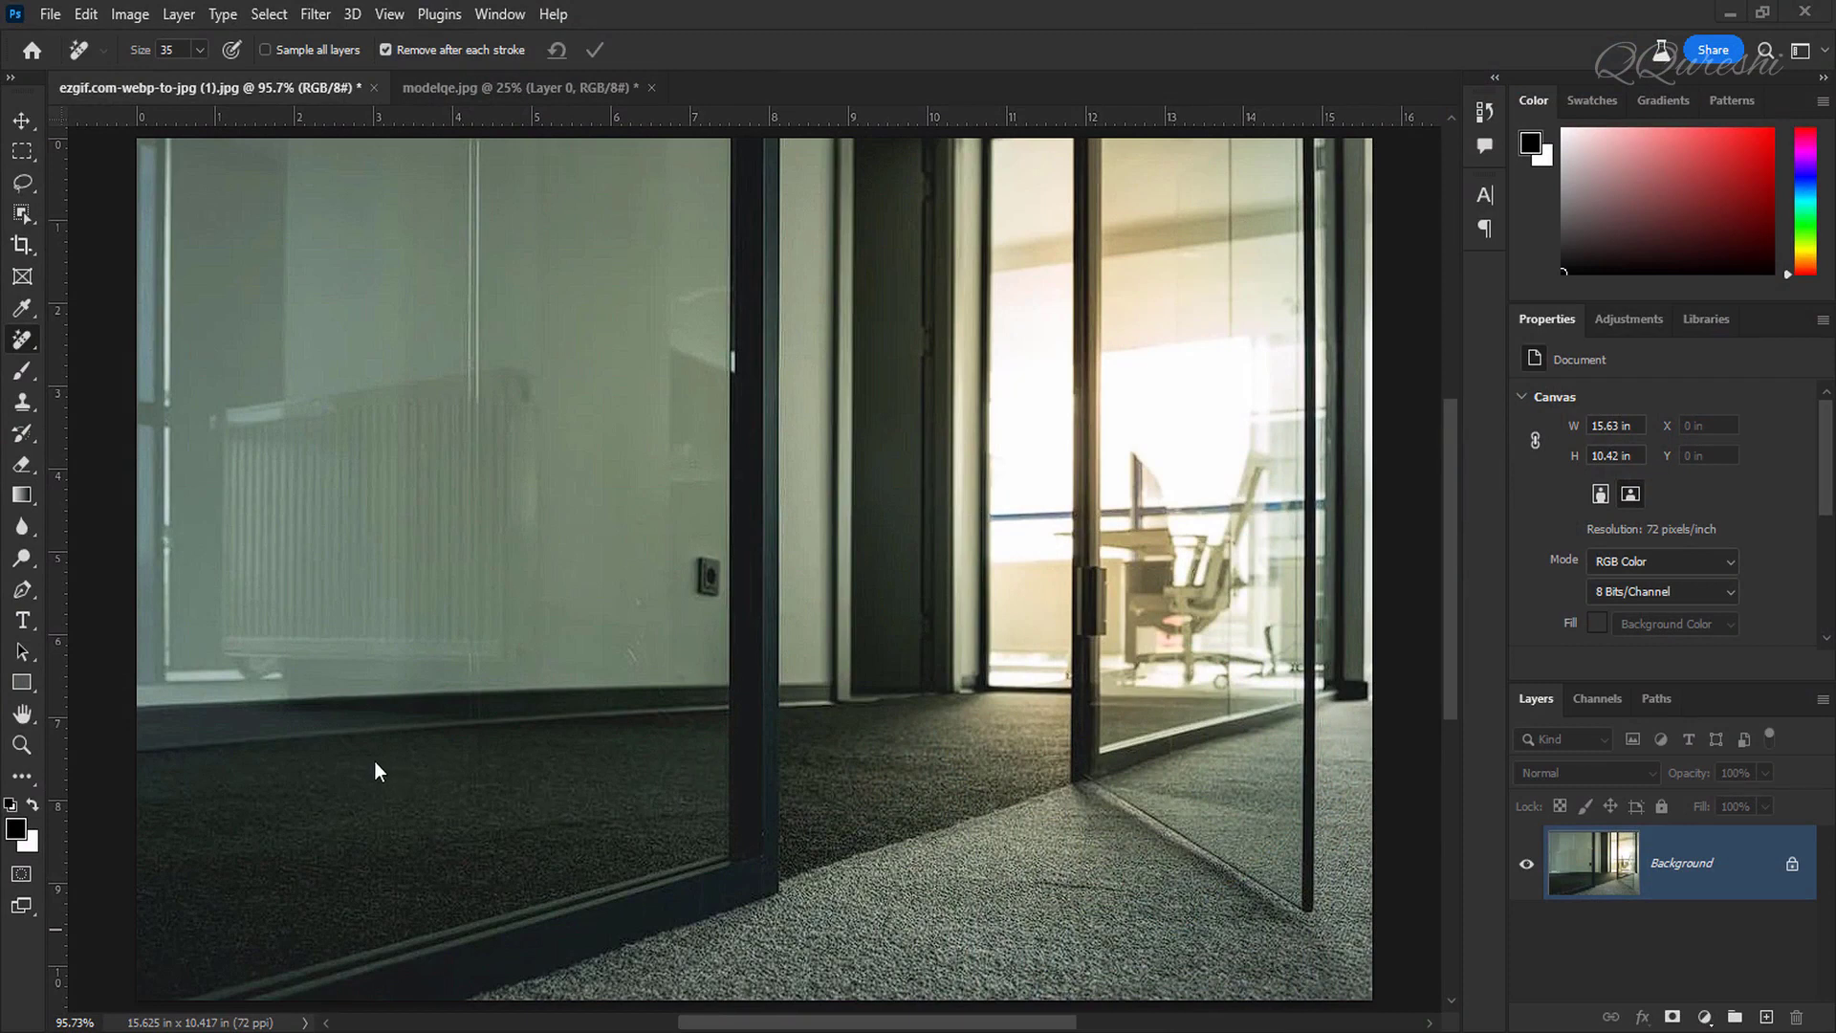
# Step: Lasso a patch of floor at lower left and generate a fill with the prompt cat
pyautogui.click(21, 183)
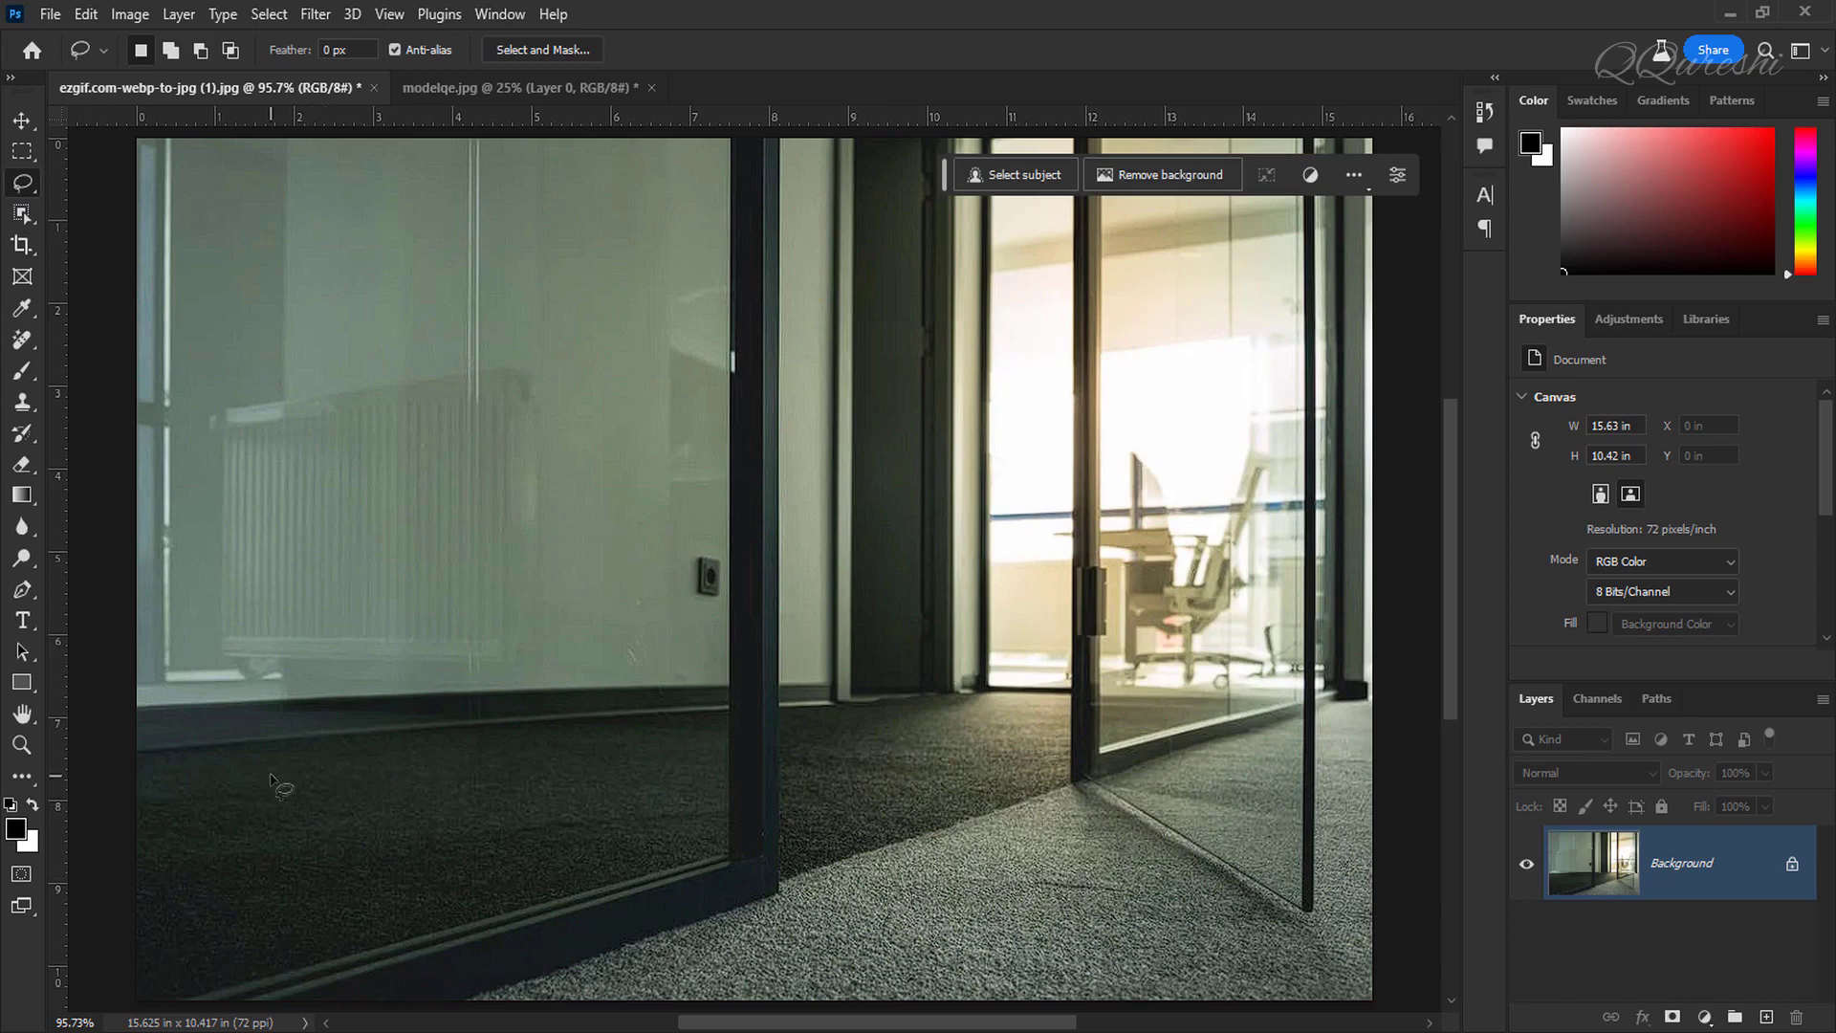
pyautogui.moveTo(292, 763)
pyautogui.mouseDown()
pyautogui.moveTo(597, 787)
pyautogui.moveTo(619, 833)
pyautogui.moveTo(463, 919)
pyautogui.moveTo(342, 929)
pyautogui.moveTo(267, 914)
pyautogui.moveTo(207, 847)
pyautogui.moveTo(198, 817)
pyautogui.moveTo(272, 768)
pyautogui.mouseUp()
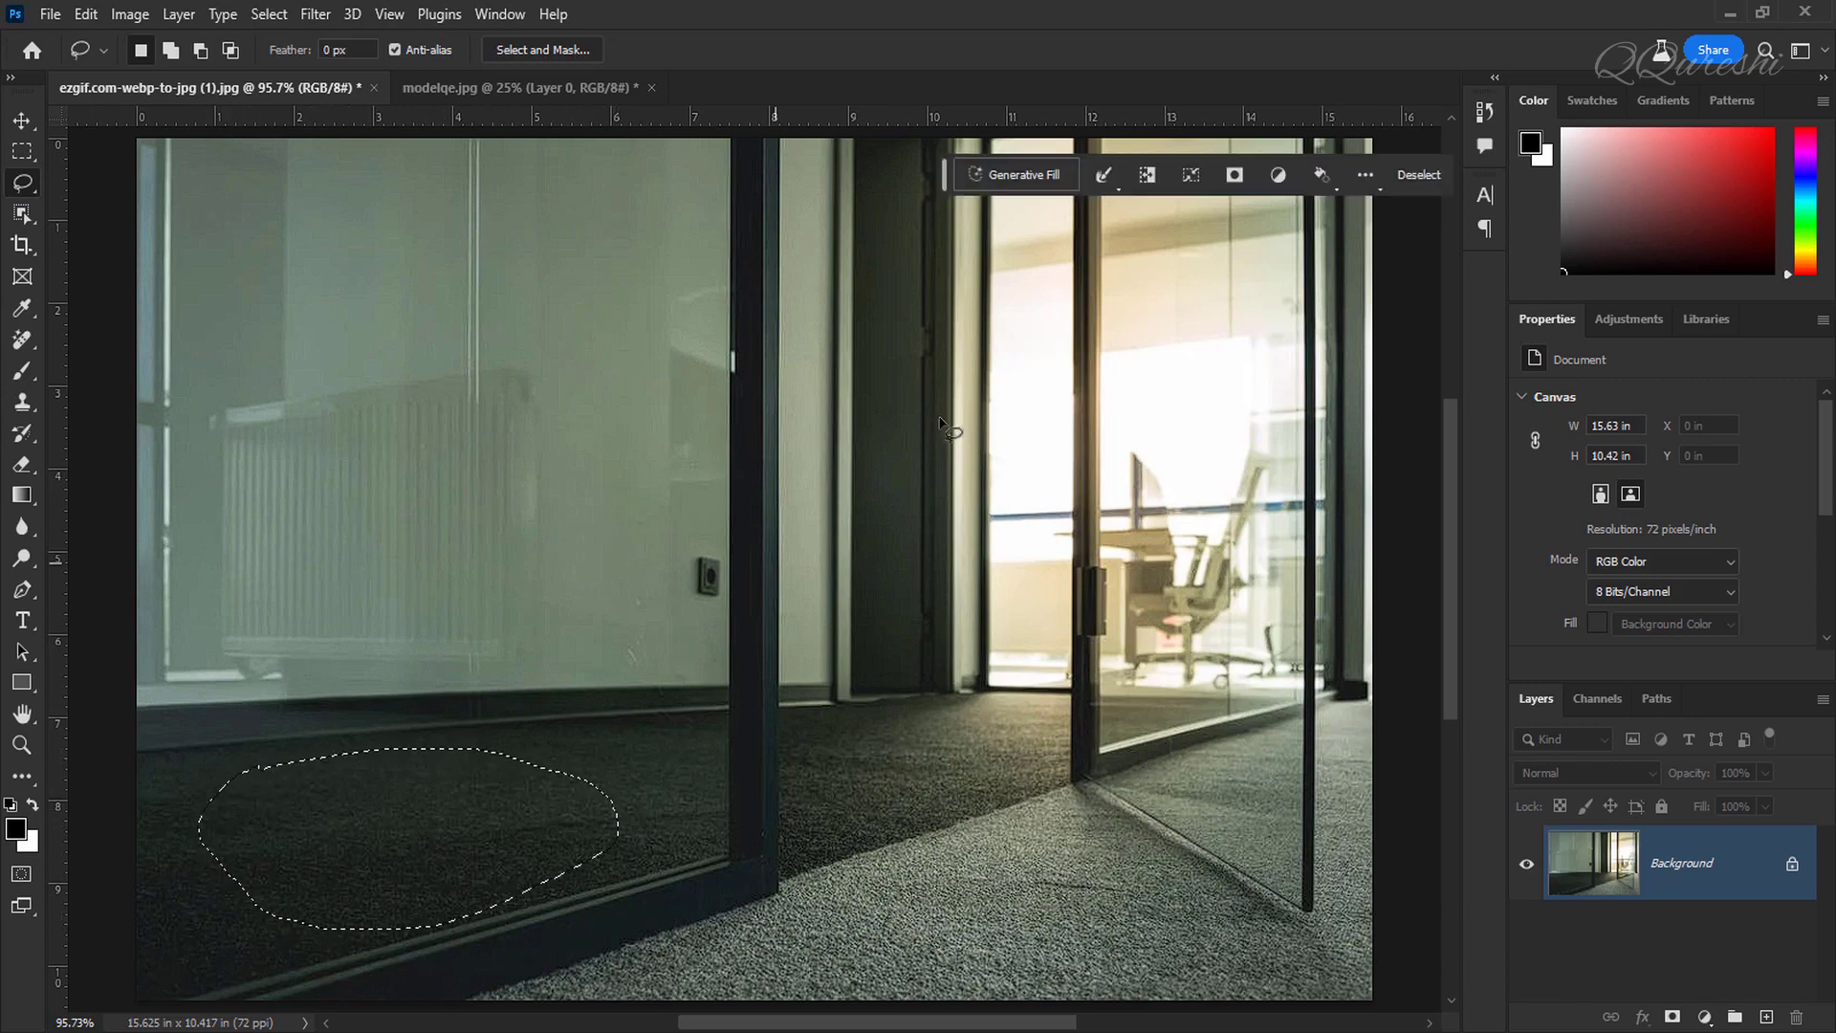
pyautogui.click(1018, 181)
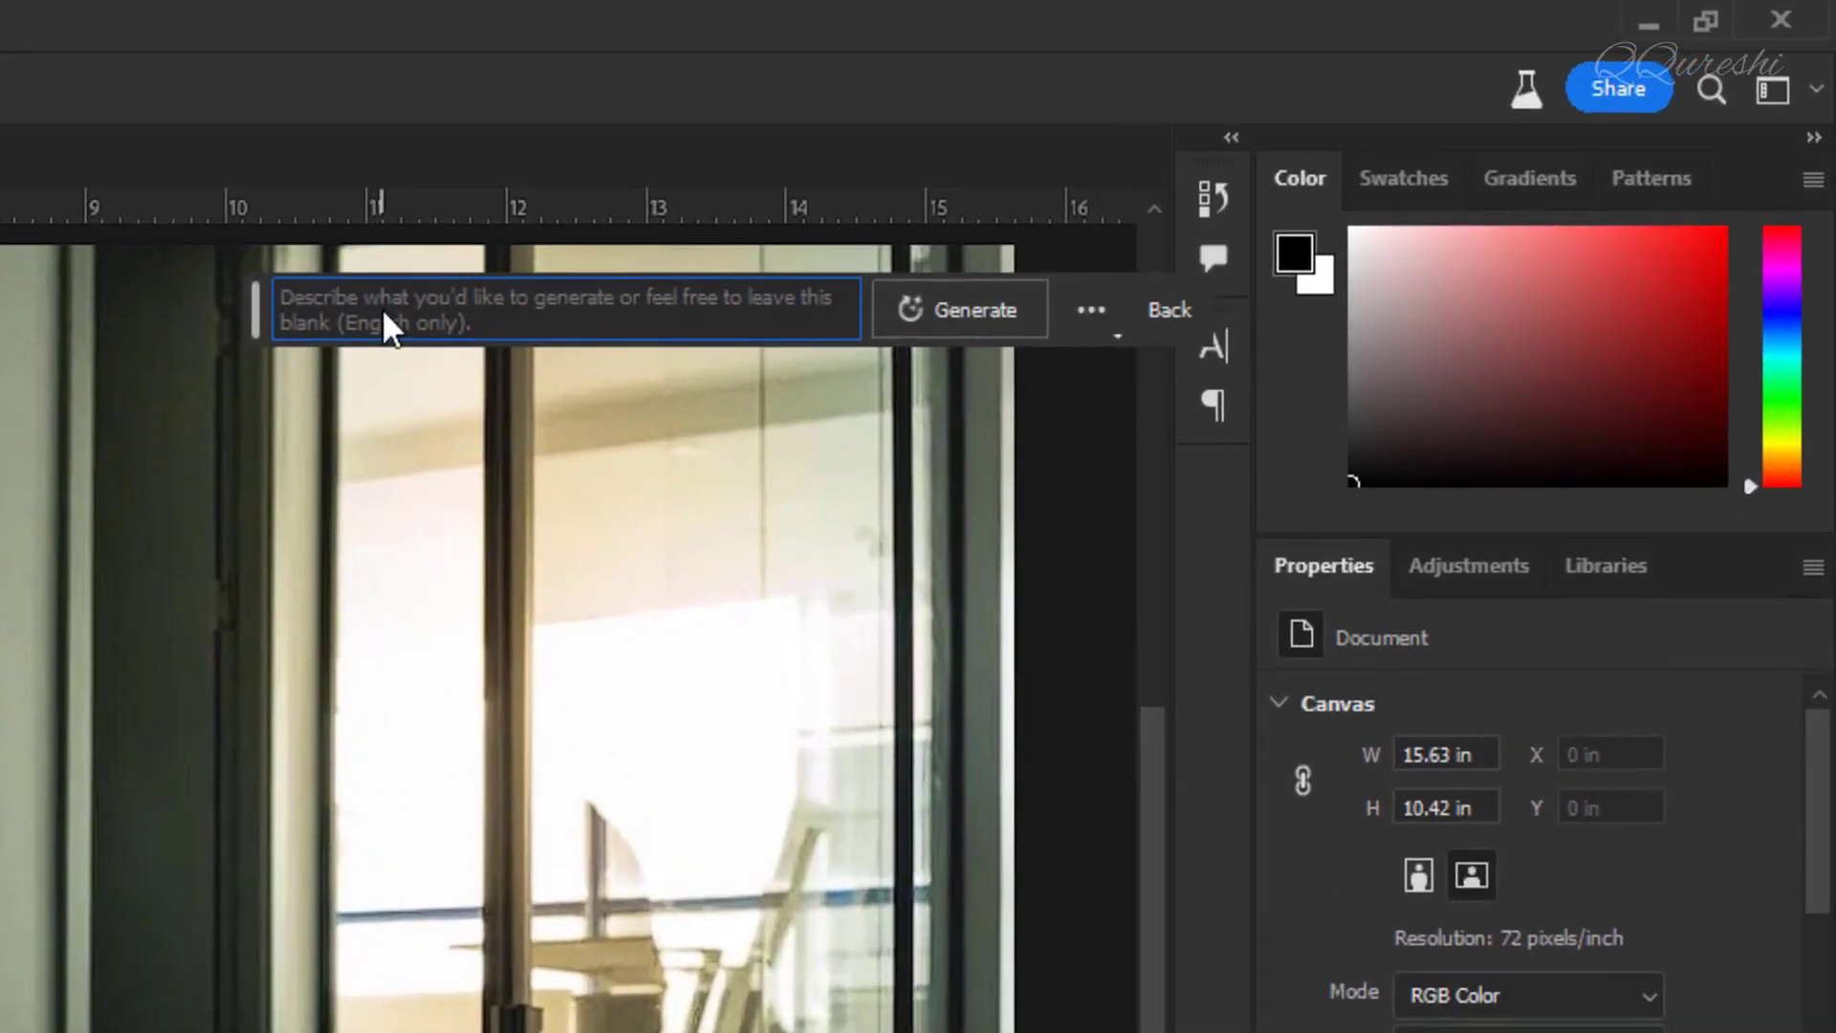
pyautogui.write('cat')
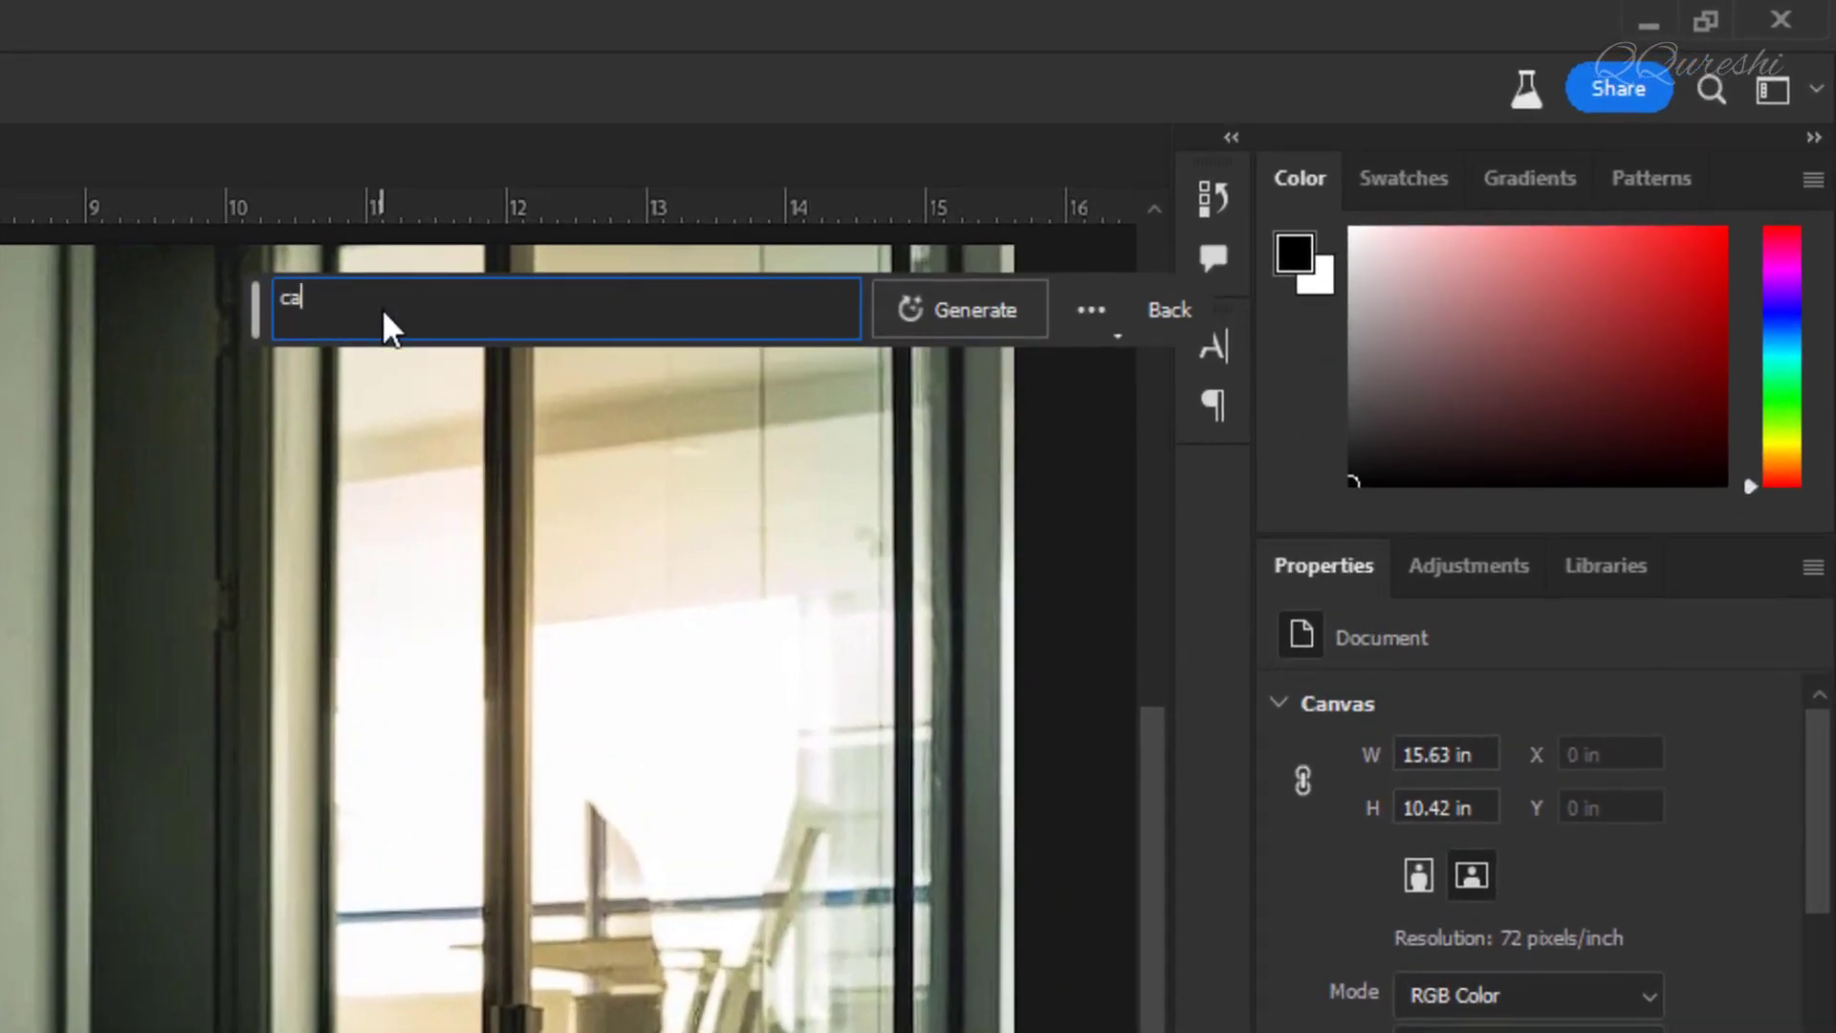
pyautogui.click(991, 304)
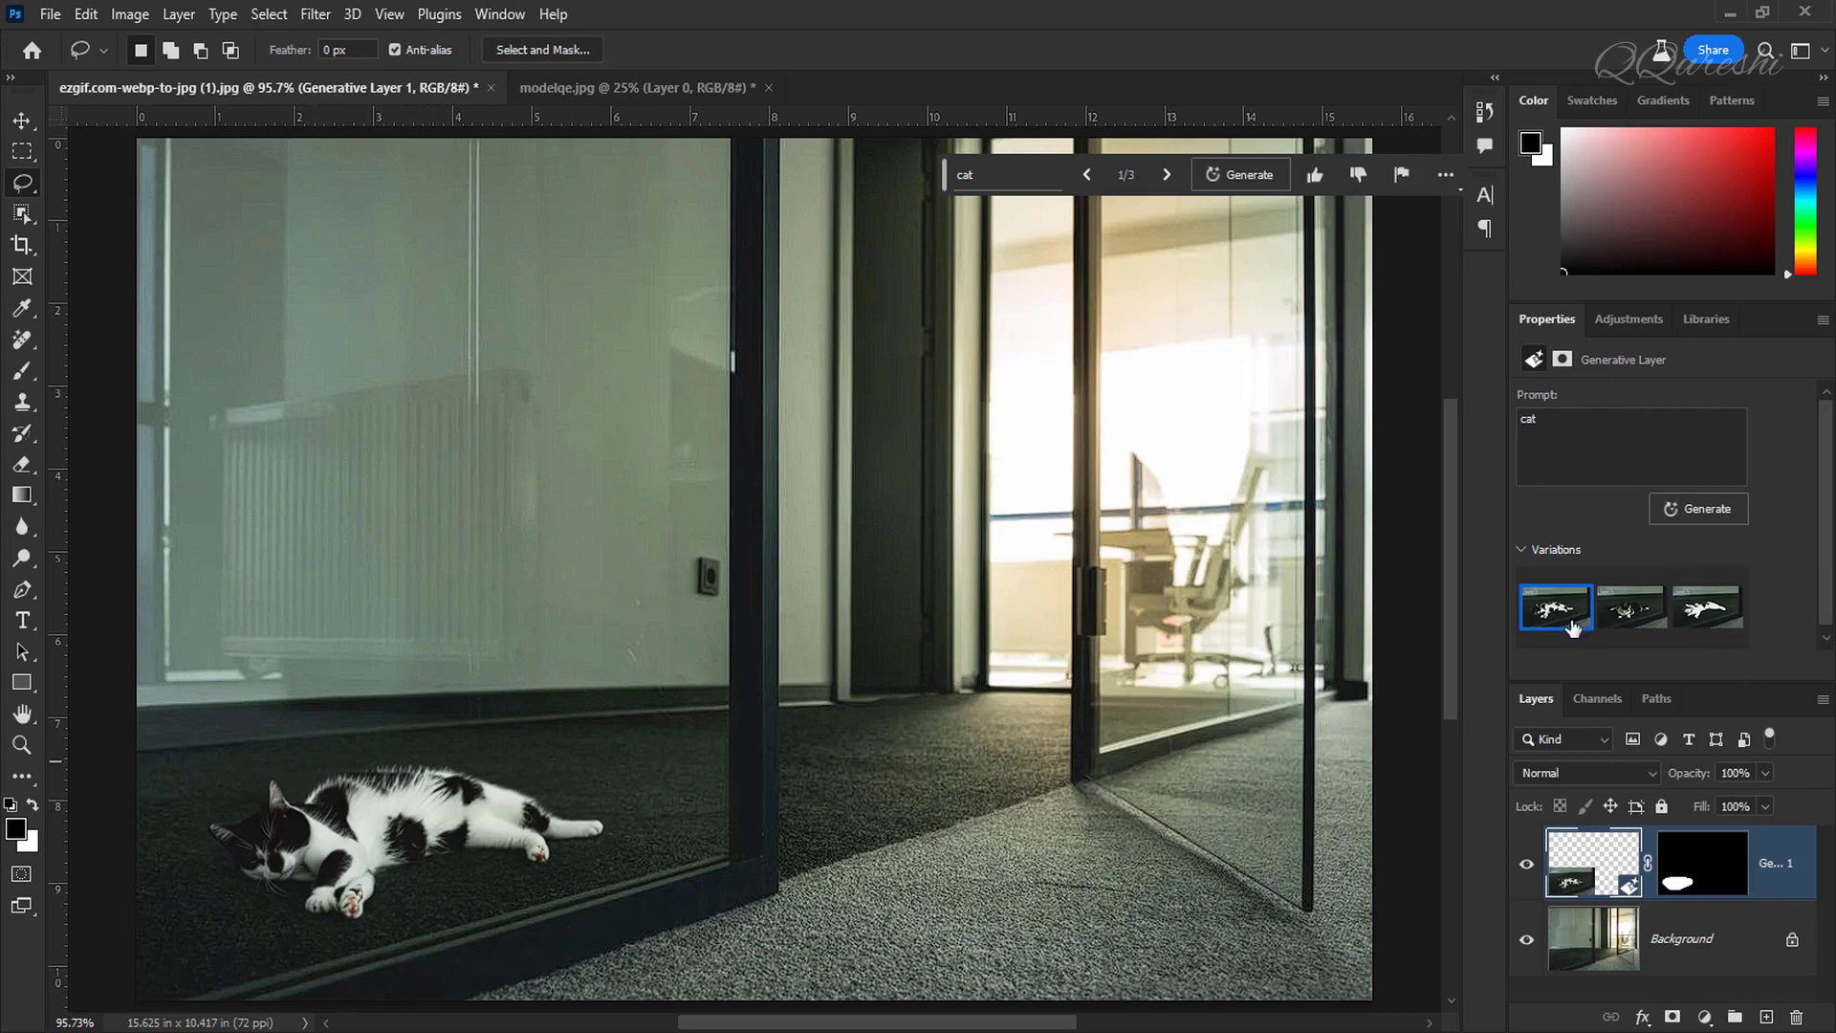
# Step: Browse the three generated cat variations, ending on the first one
pyautogui.moveTo(1561, 612)
pyautogui.click(1635, 617)
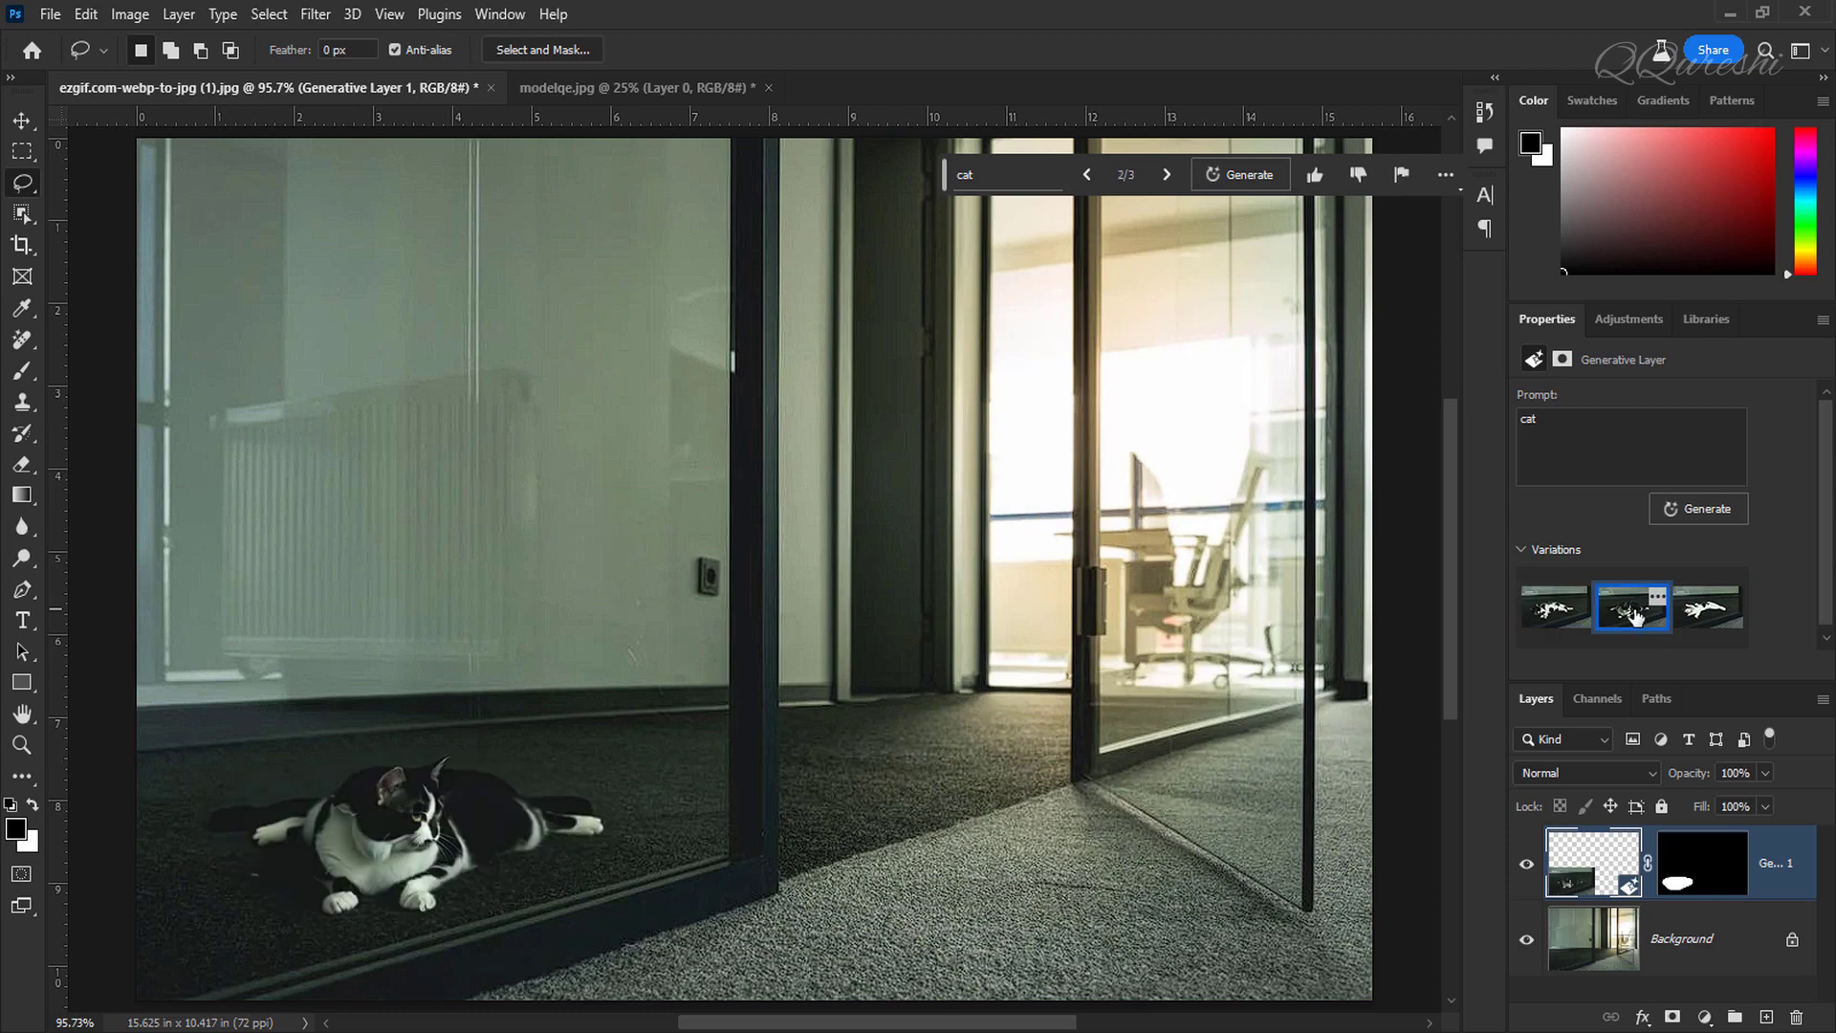
pyautogui.click(1709, 618)
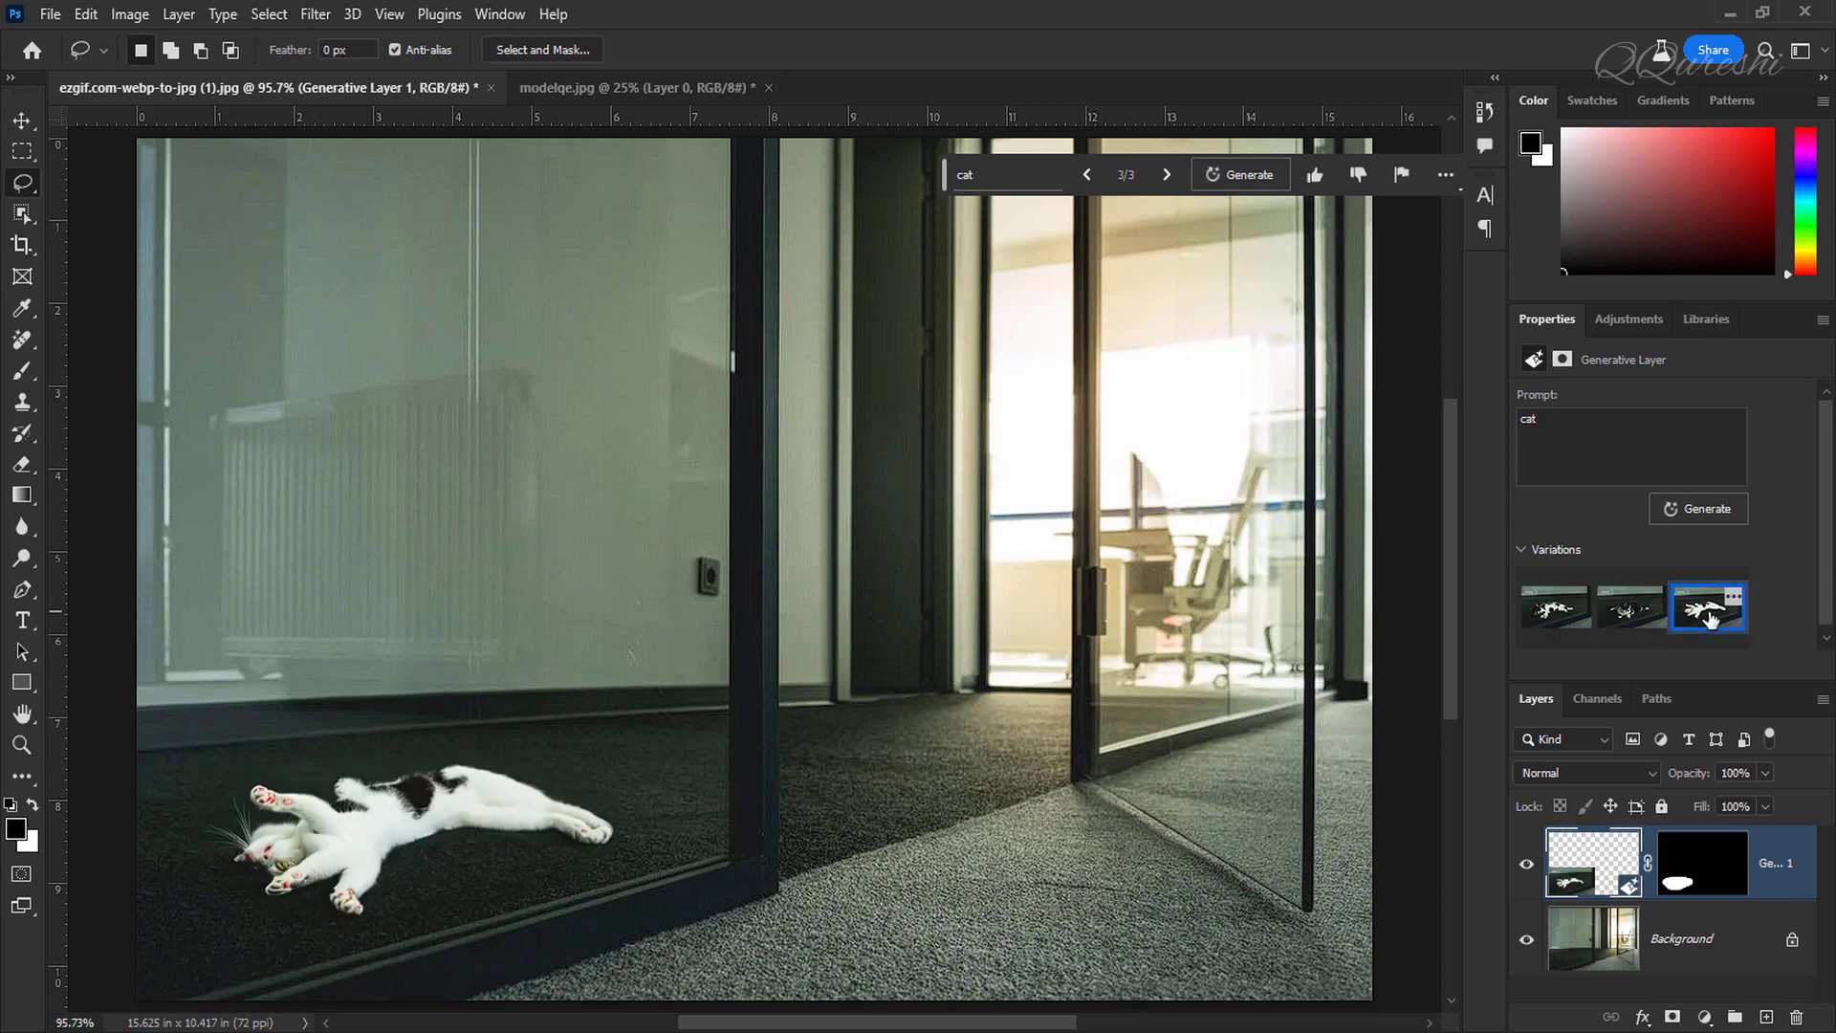
pyautogui.click(1560, 620)
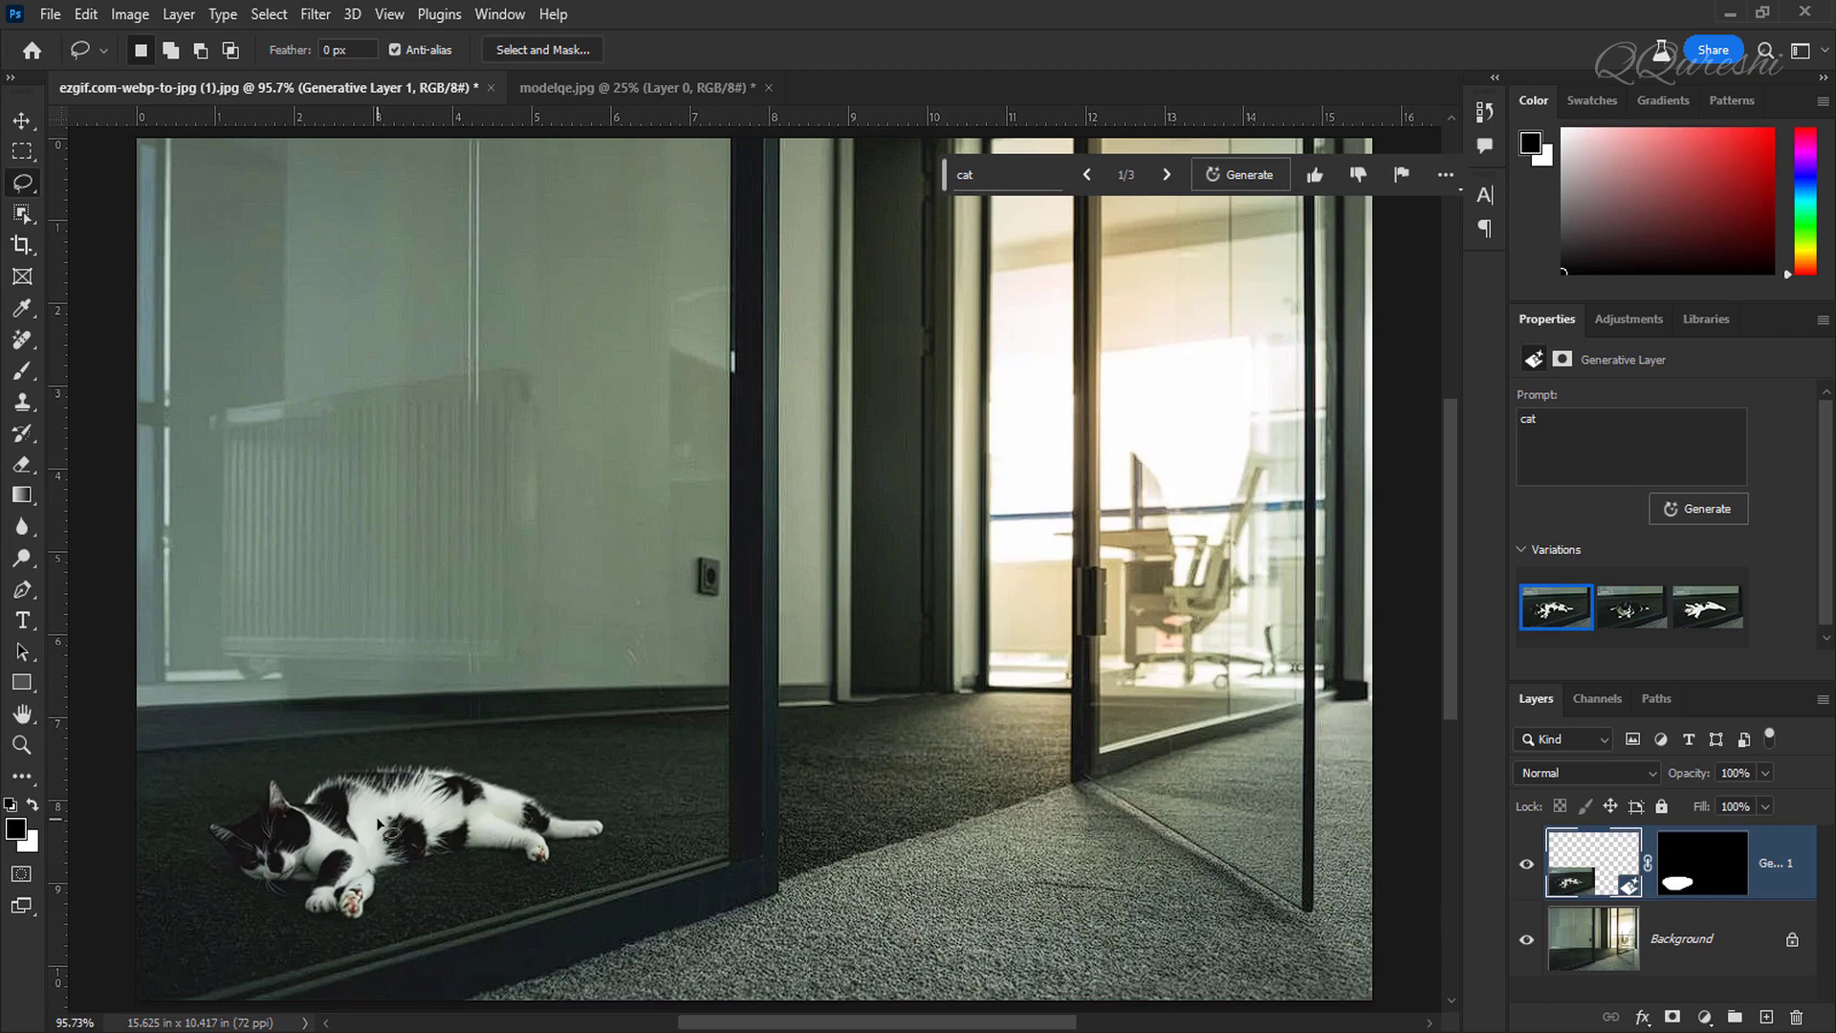
# Step: Preview the generative layer at 50% opacity, restore it to 100%, and delete the layer
pyautogui.click(1764, 775)
pyautogui.moveTo(1716, 807); pyautogui.dragTo(1714, 807)
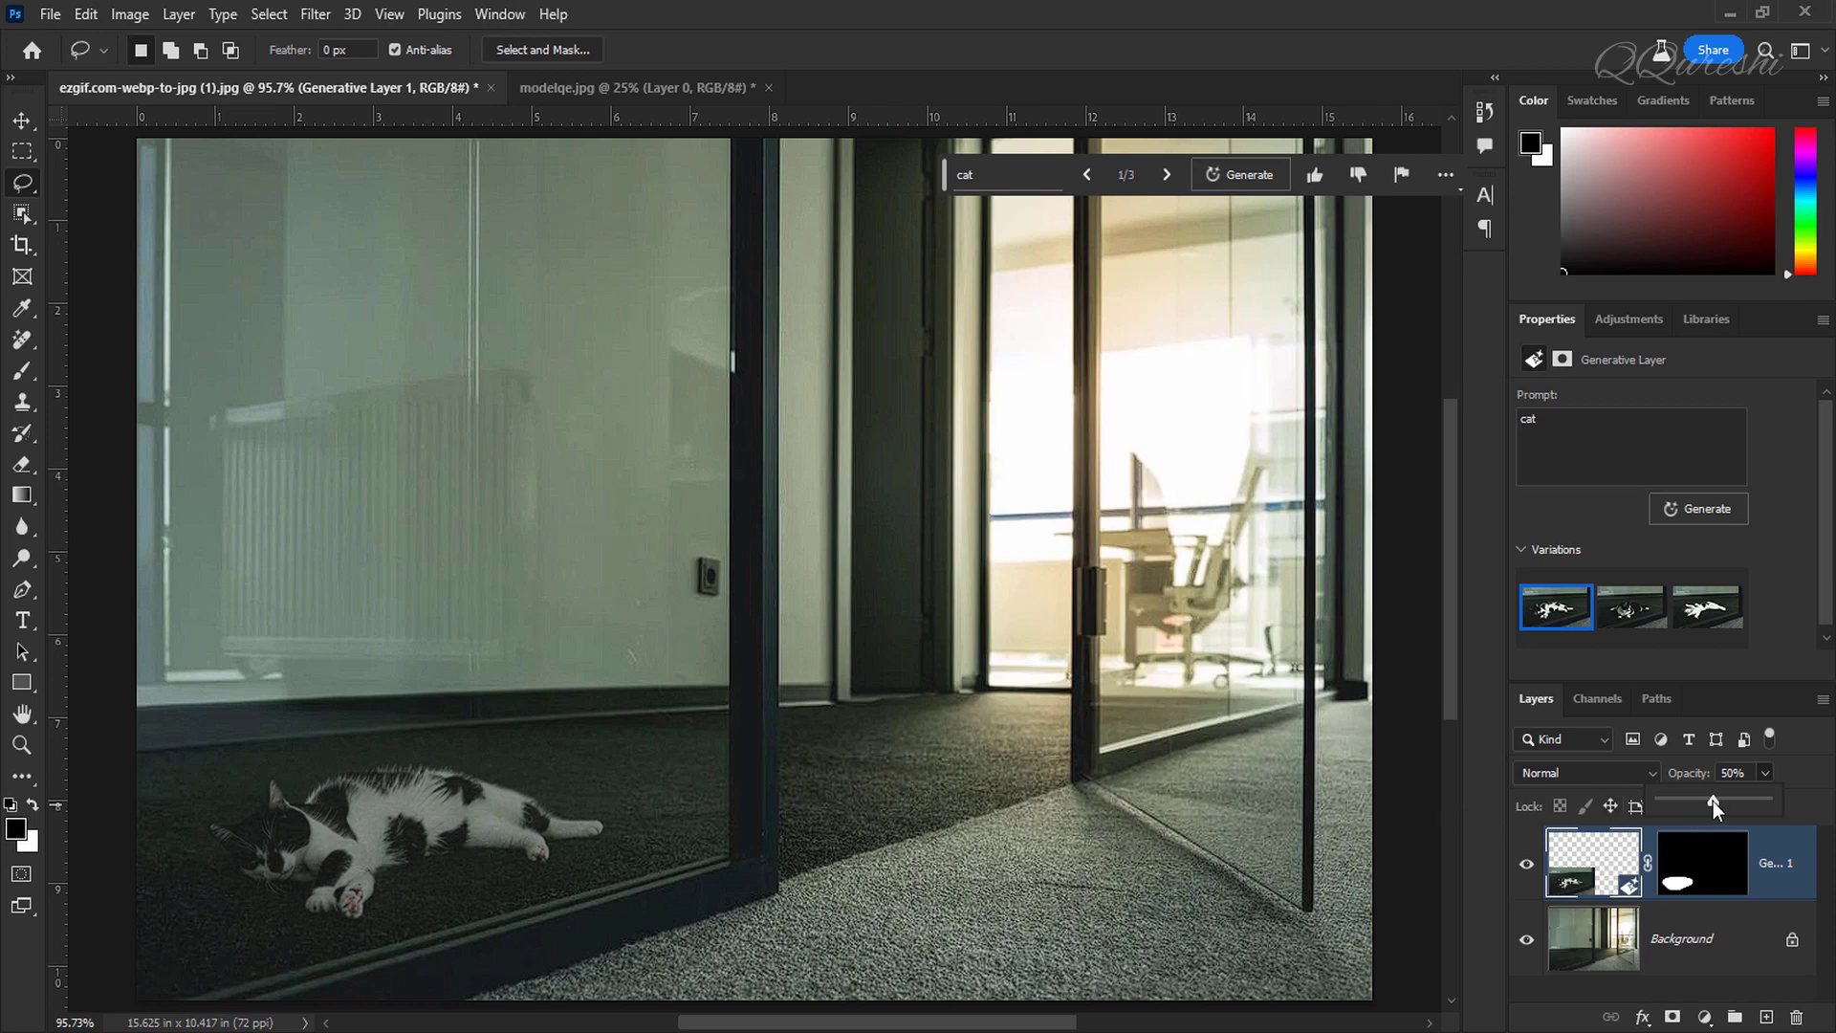
pyautogui.moveTo(1747, 800); pyautogui.dragTo(1781, 801)
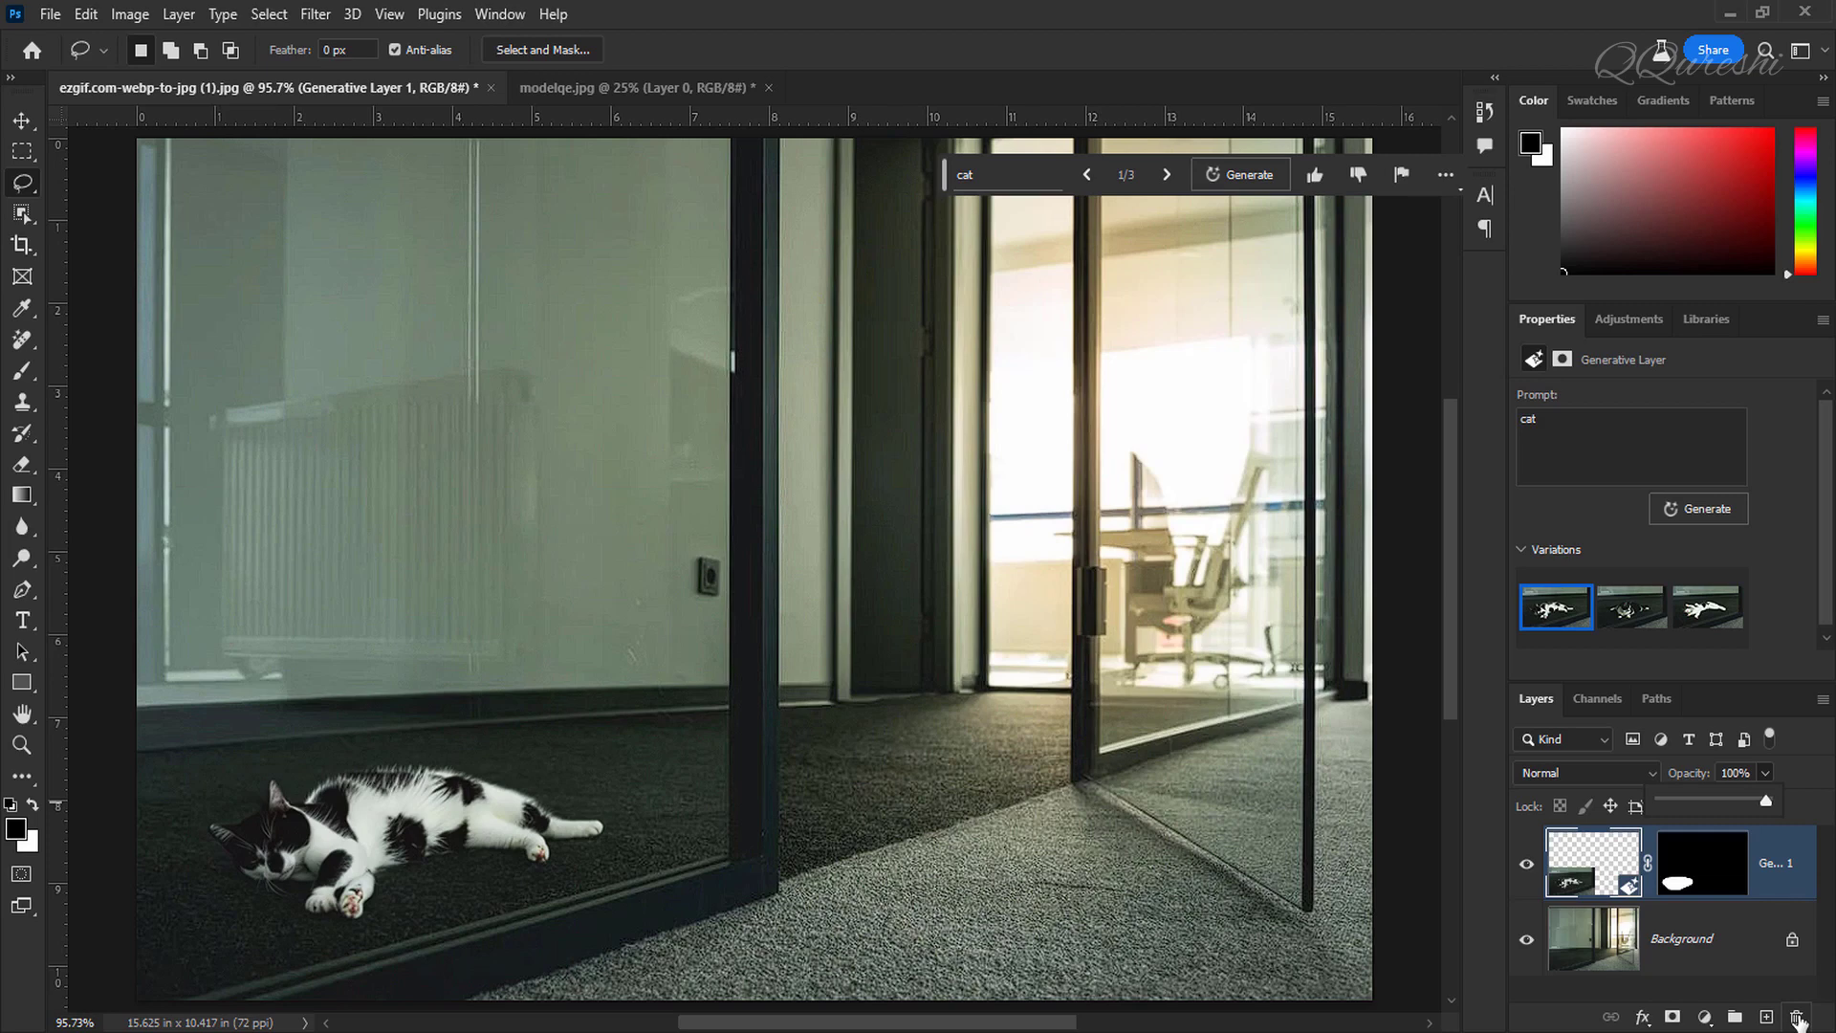
pyautogui.click(1798, 1020)
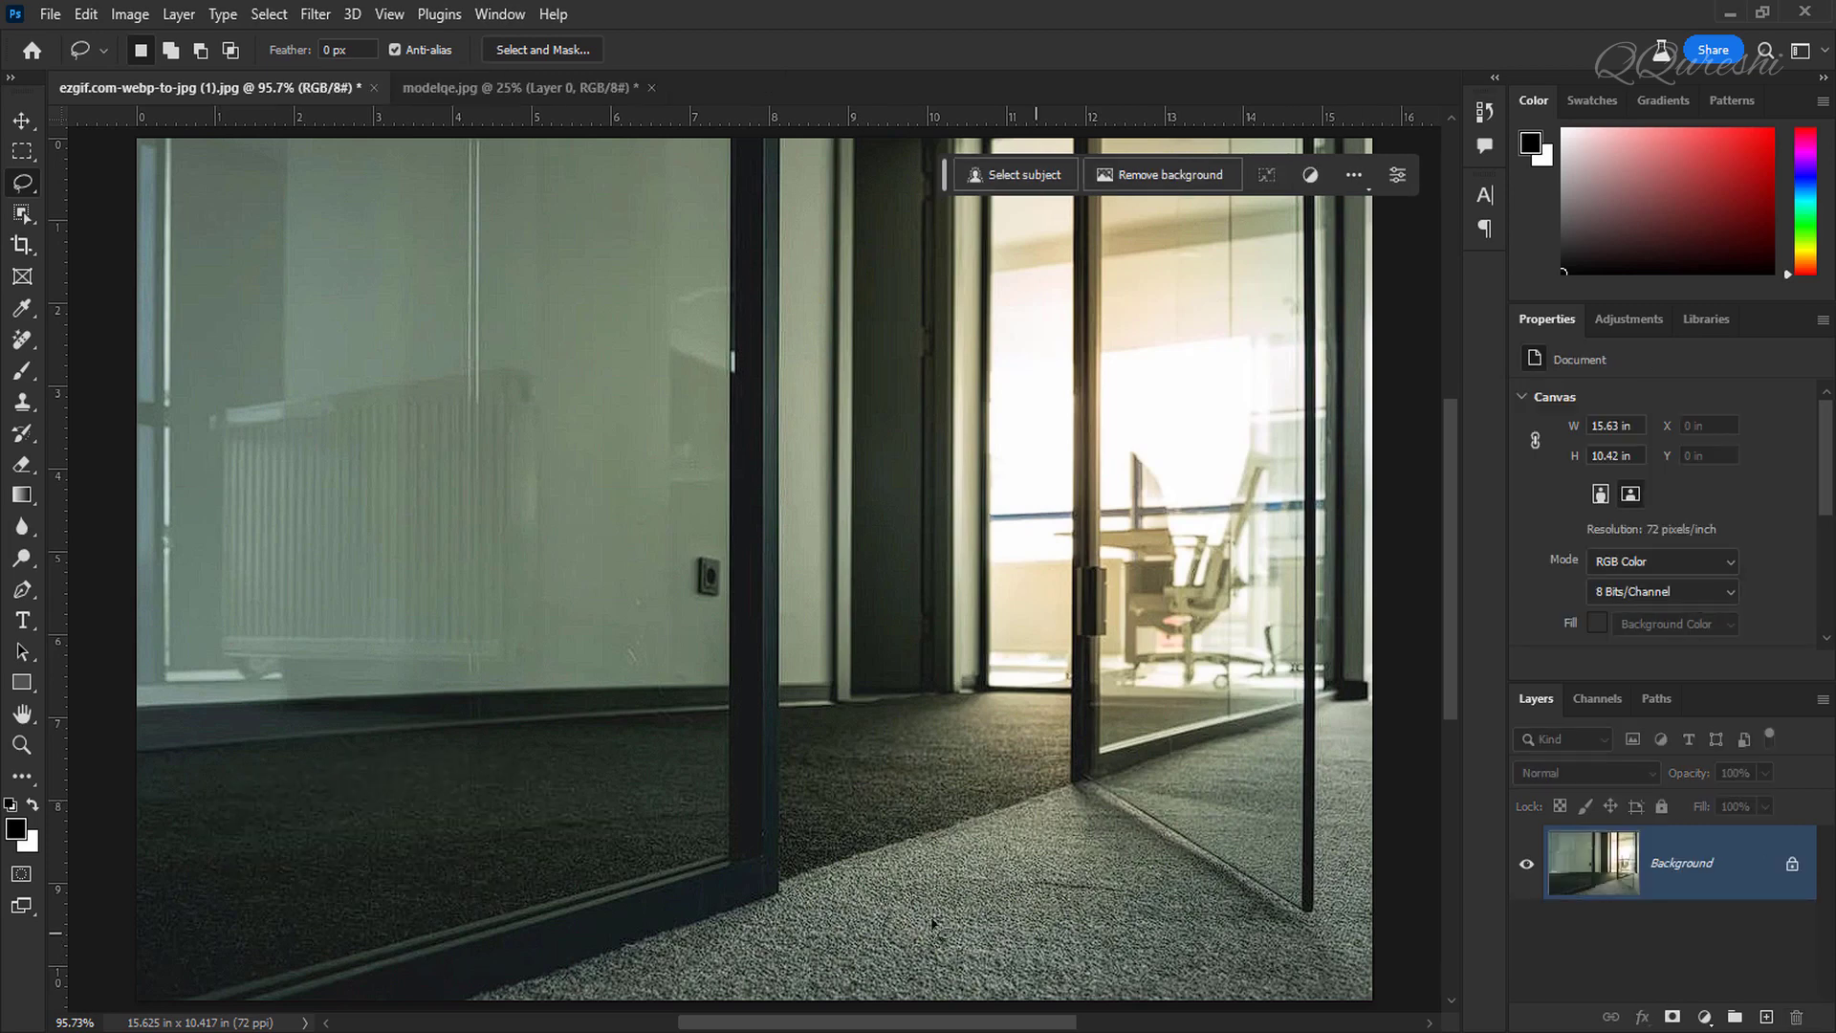
# Step: Enter Quick Mask mode and set the foreground color to white
pyautogui.press('q')
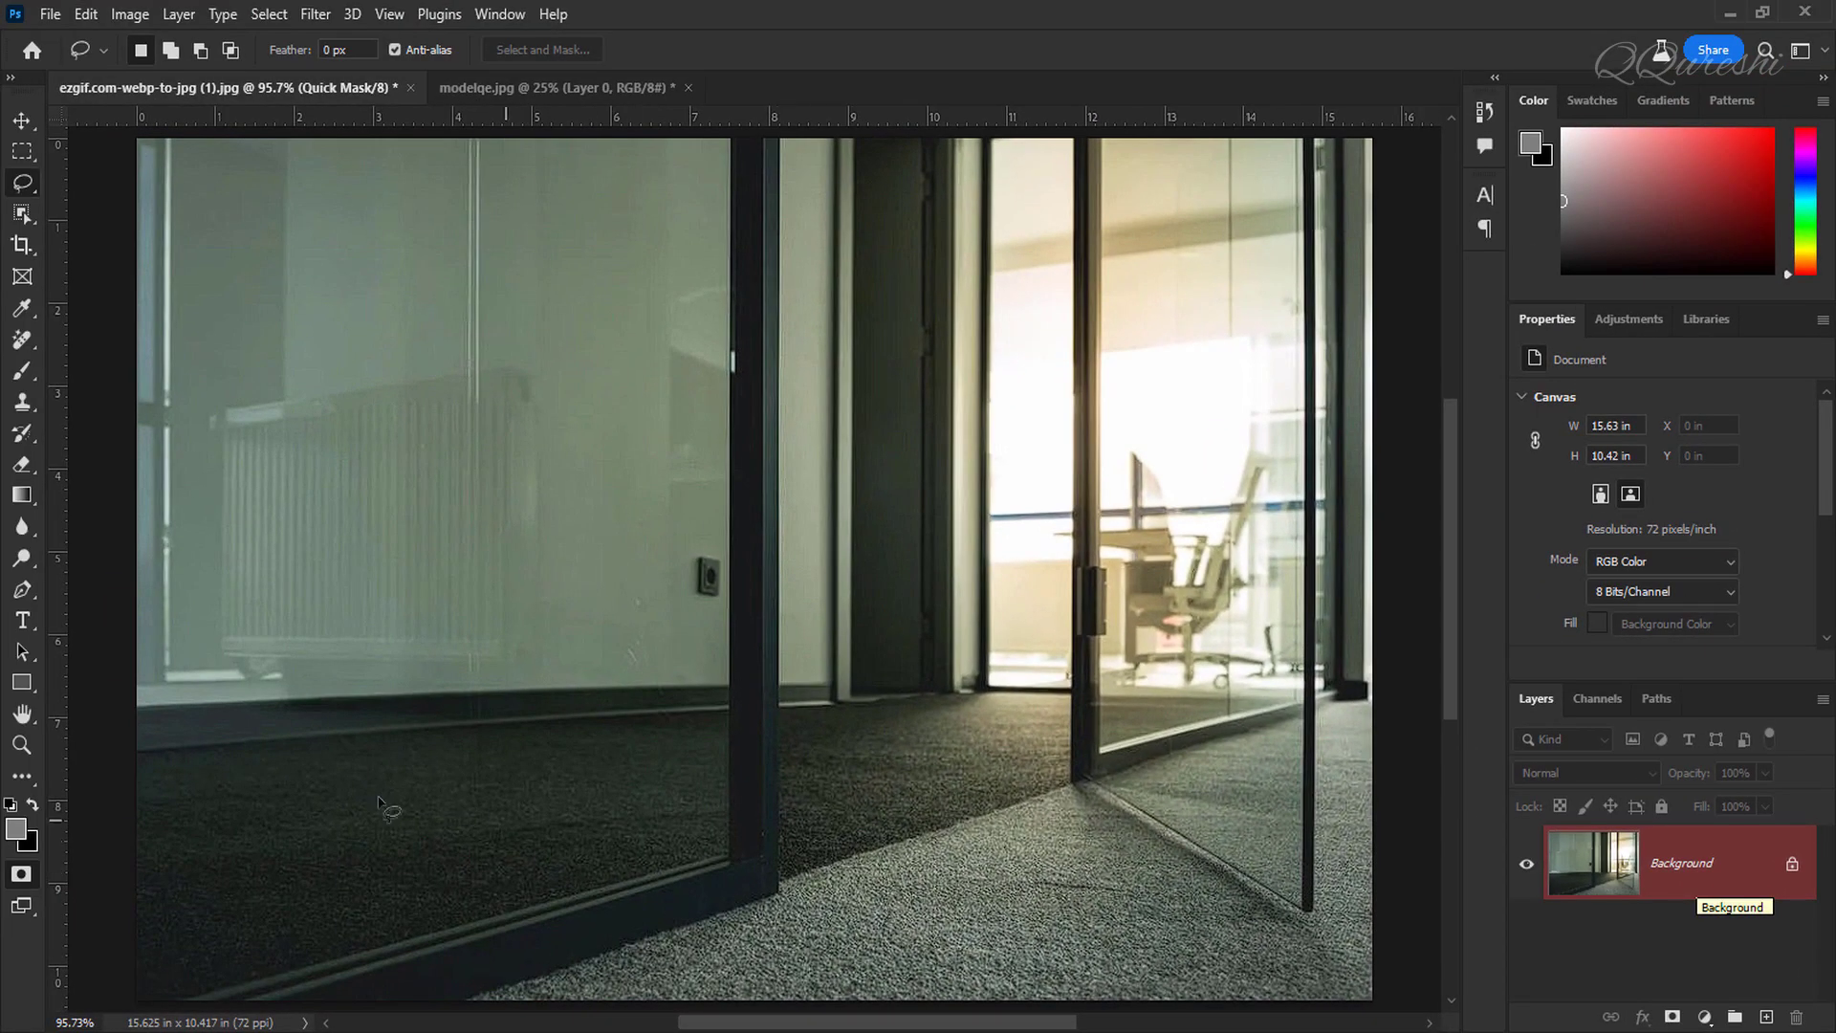
pyautogui.click(15, 832)
pyautogui.moveTo(1105, 336); pyautogui.dragTo(1030, 241)
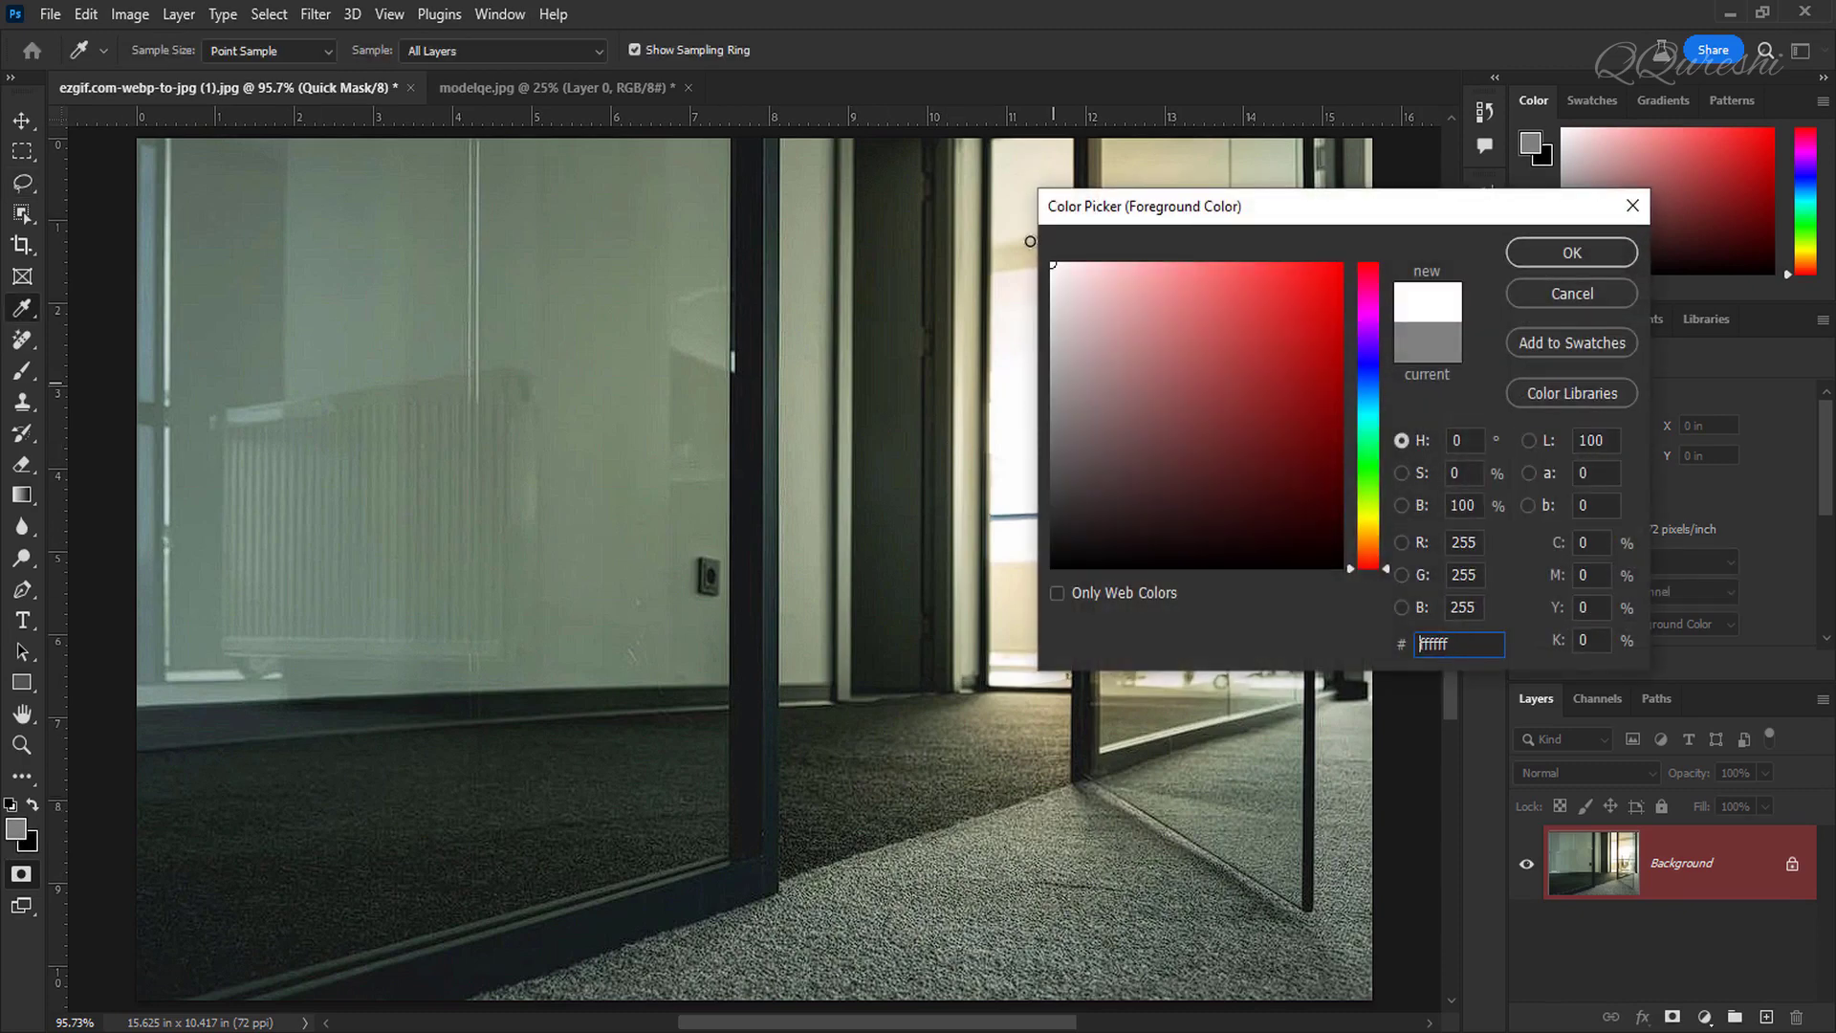
pyautogui.click(1594, 254)
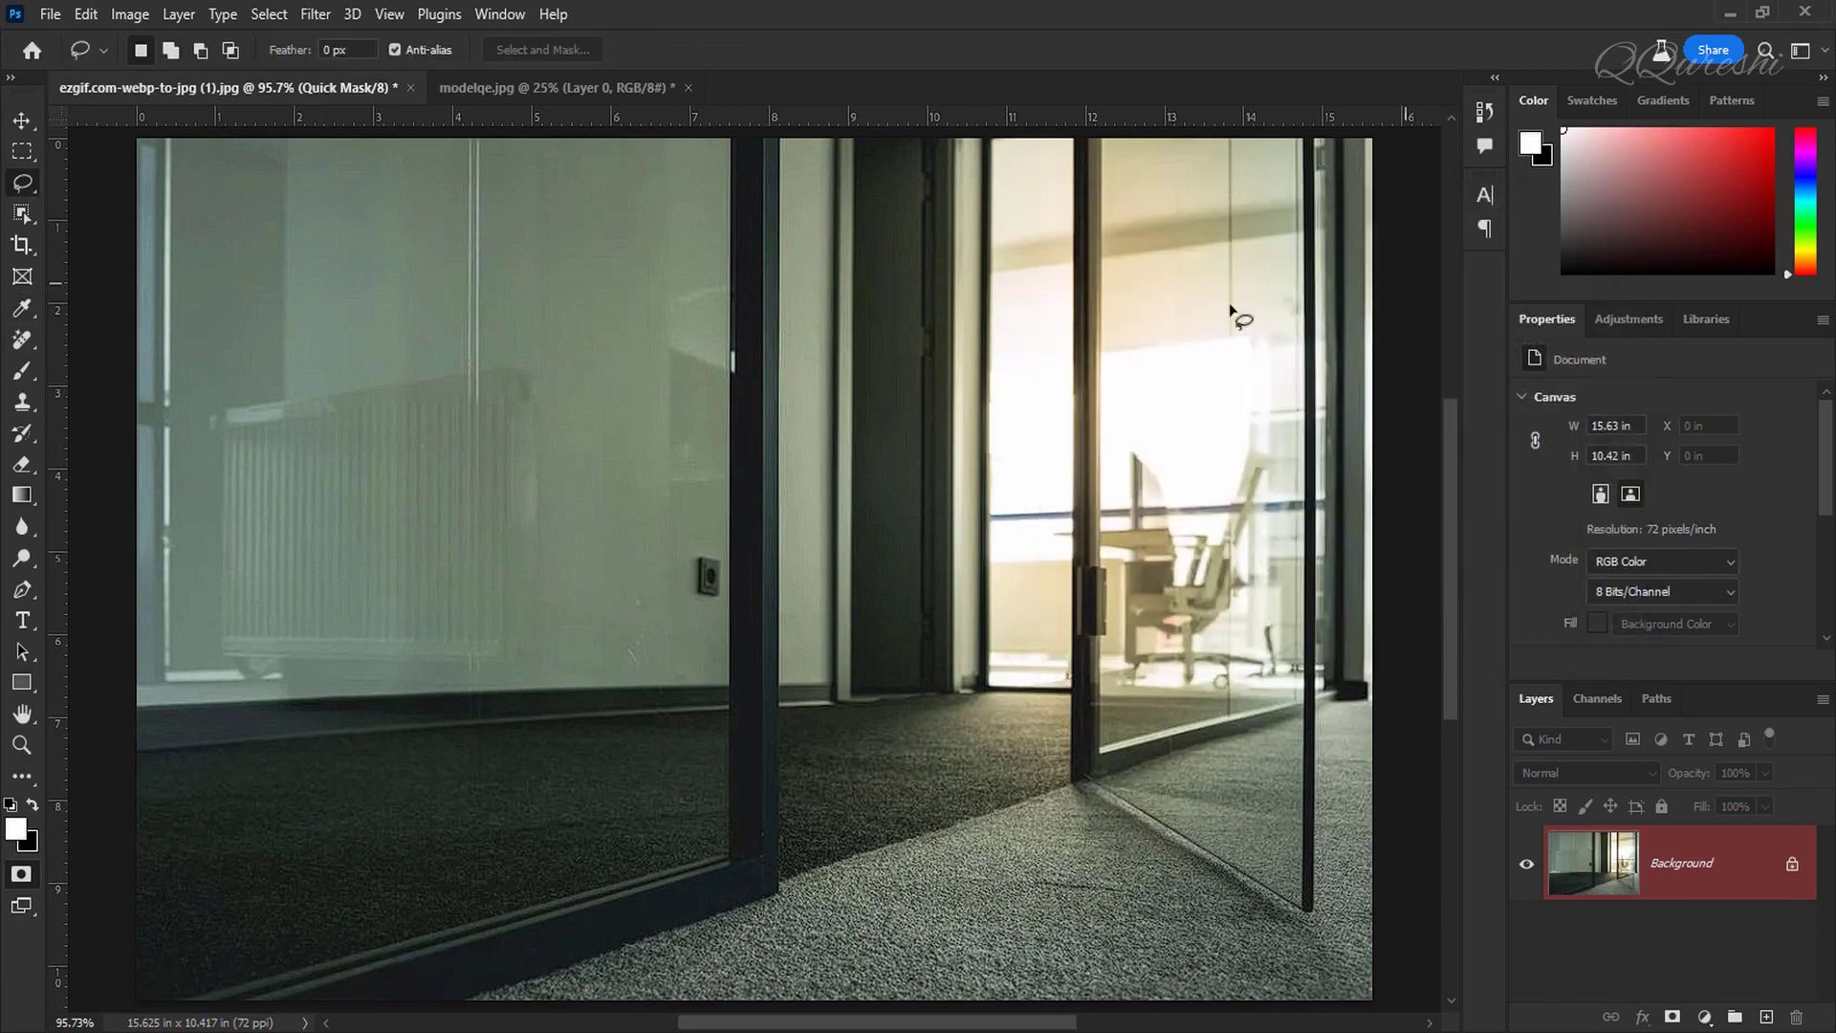
# Step: Select the Brush tool and set its size to 177 px with reduced hardness
pyautogui.click(21, 375)
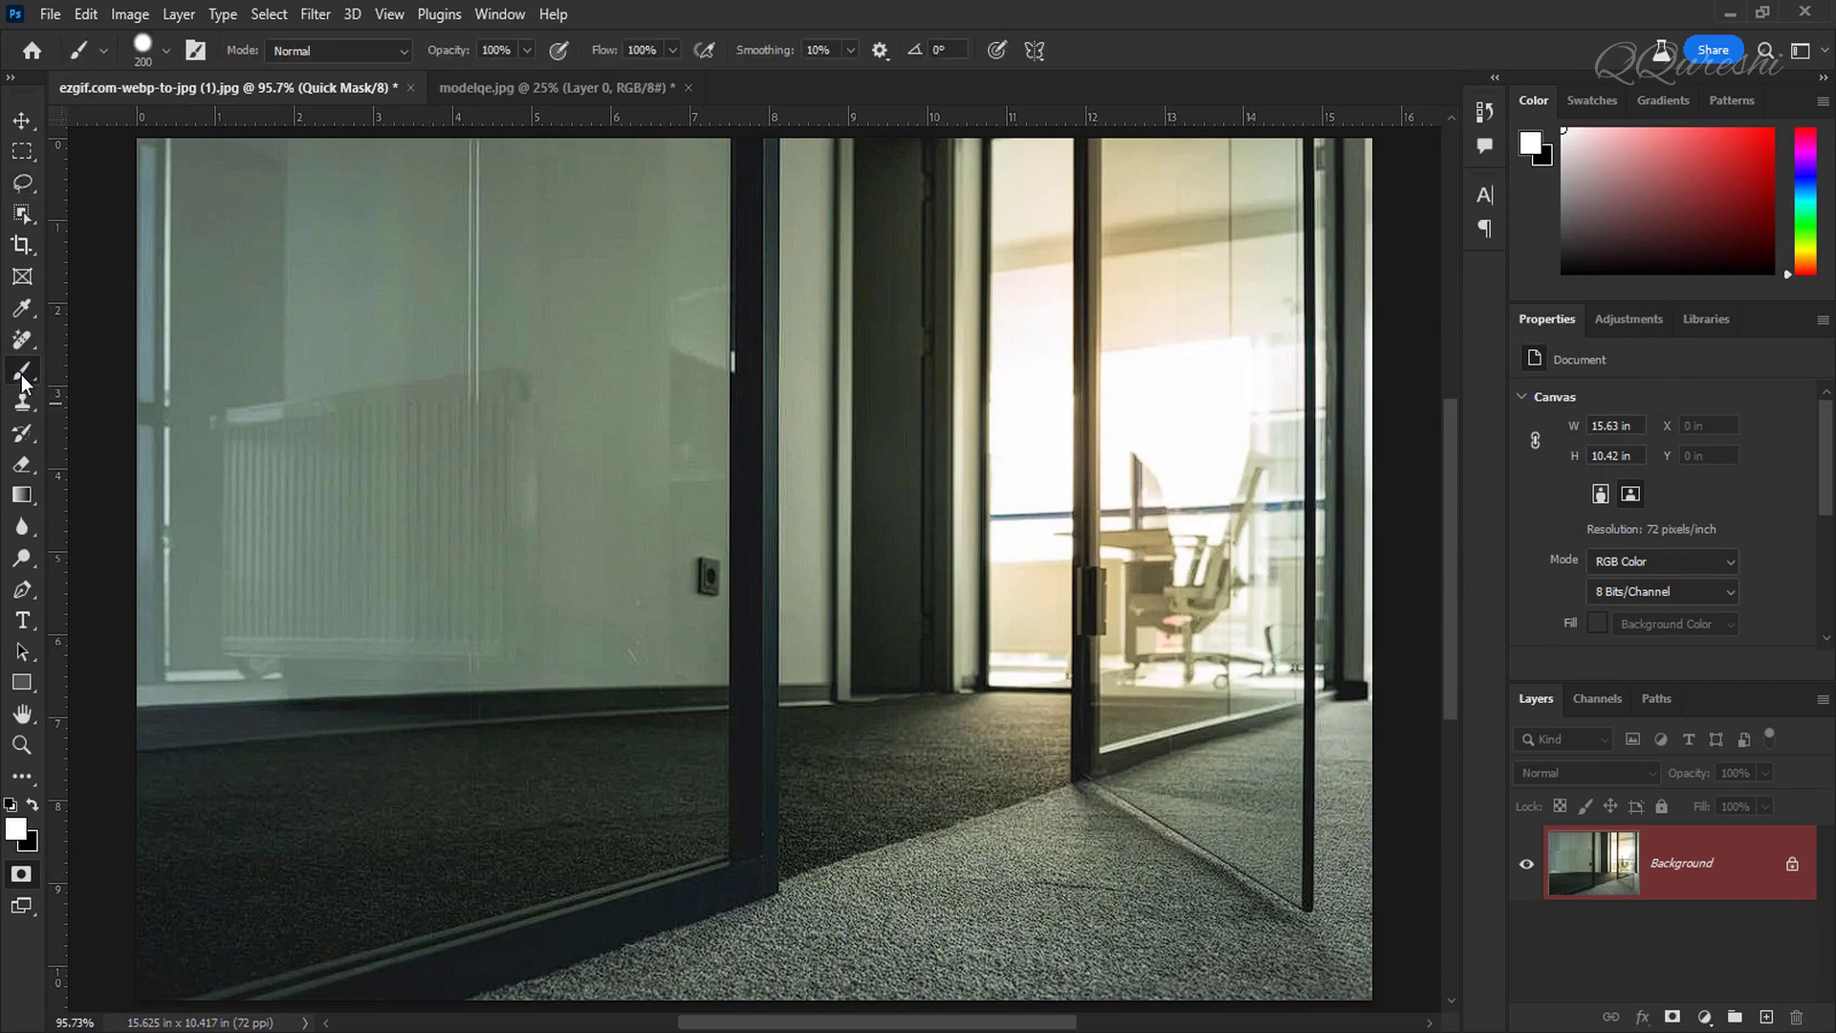
pyautogui.click(167, 54)
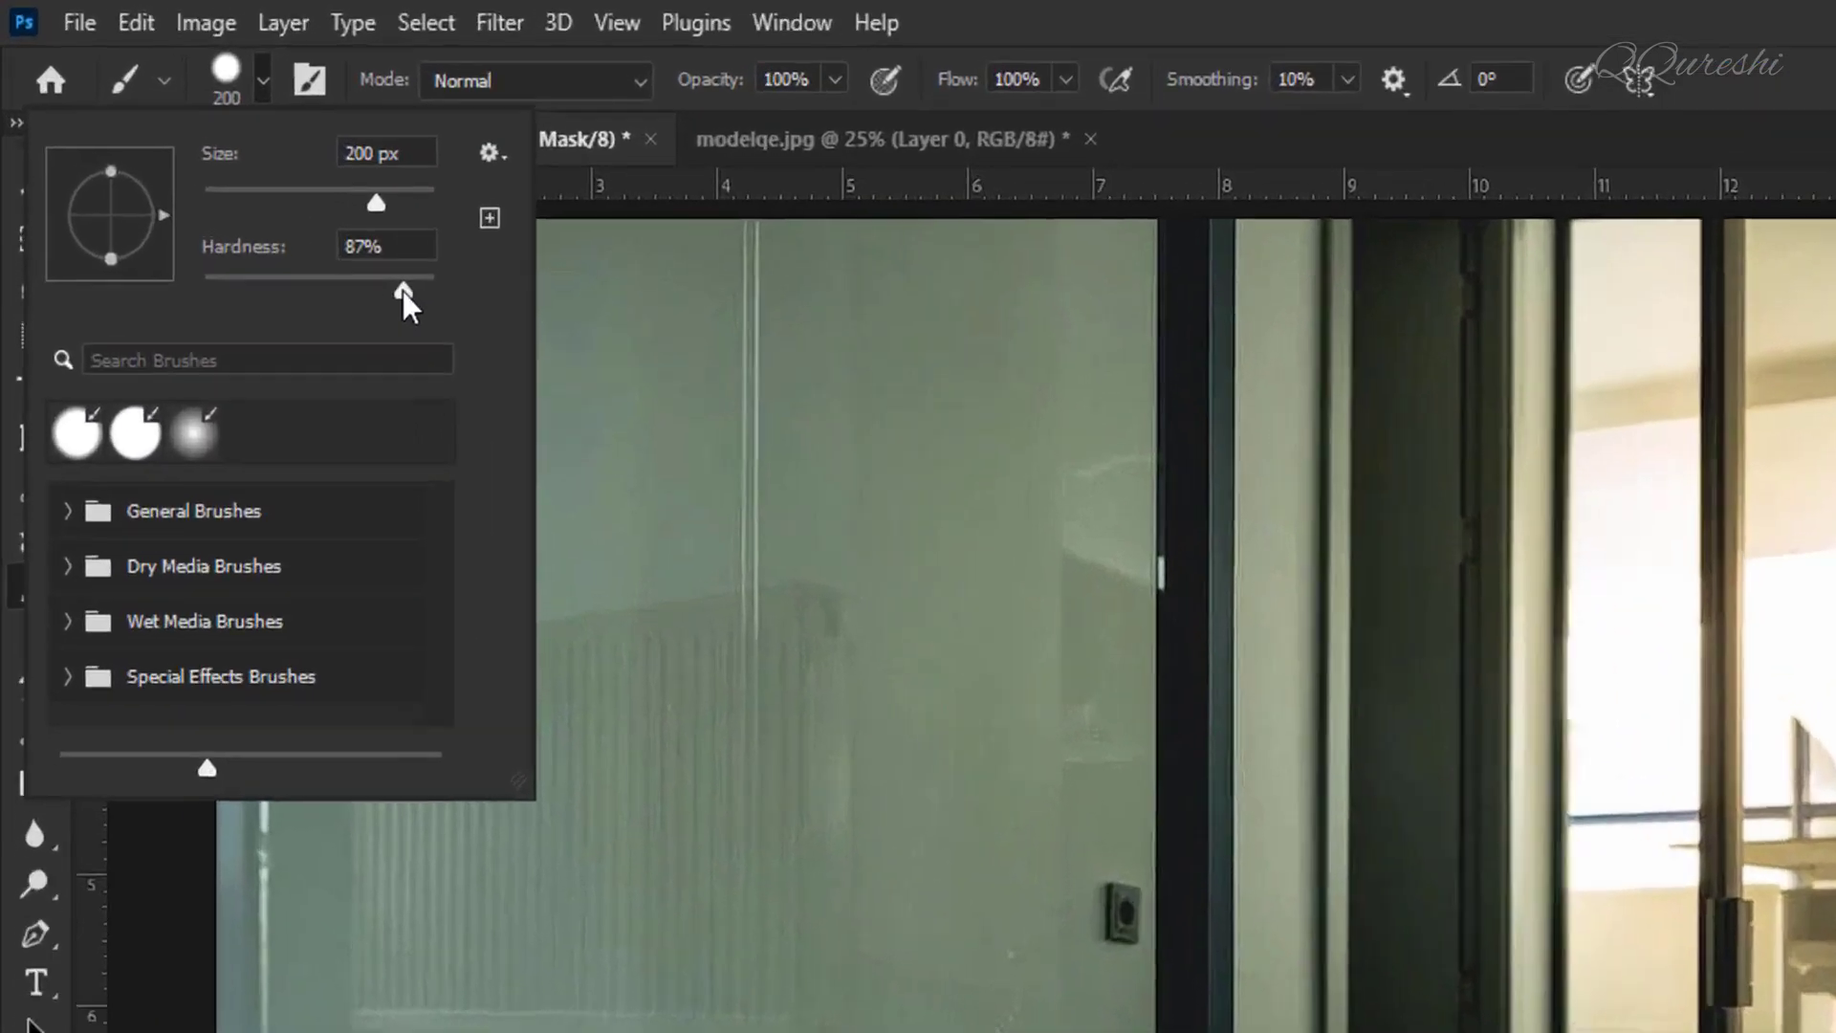
pyautogui.moveTo(254, 183); pyautogui.dragTo(250, 182)
pyautogui.moveTo(541, 396); pyautogui.dragTo(530, 396)
pyautogui.click(526, 330)
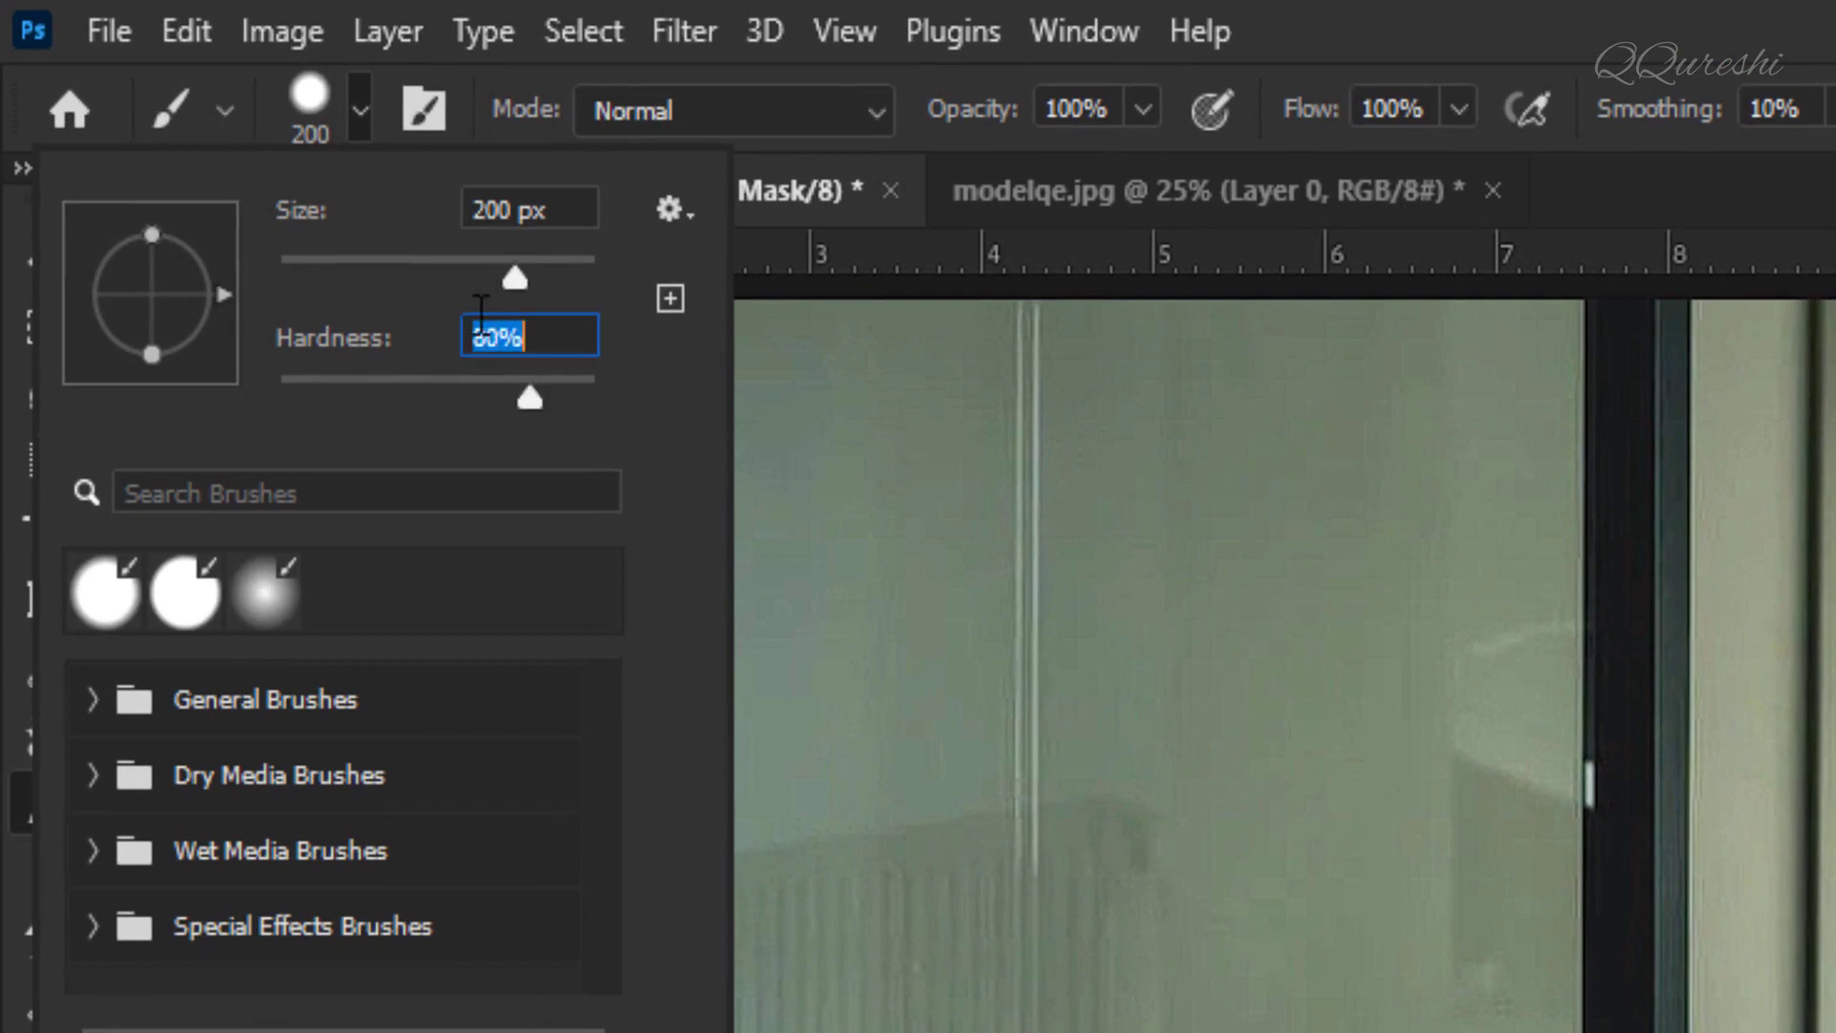
pyautogui.moveTo(521, 279); pyautogui.dragTo(498, 278)
pyautogui.click(602, 214)
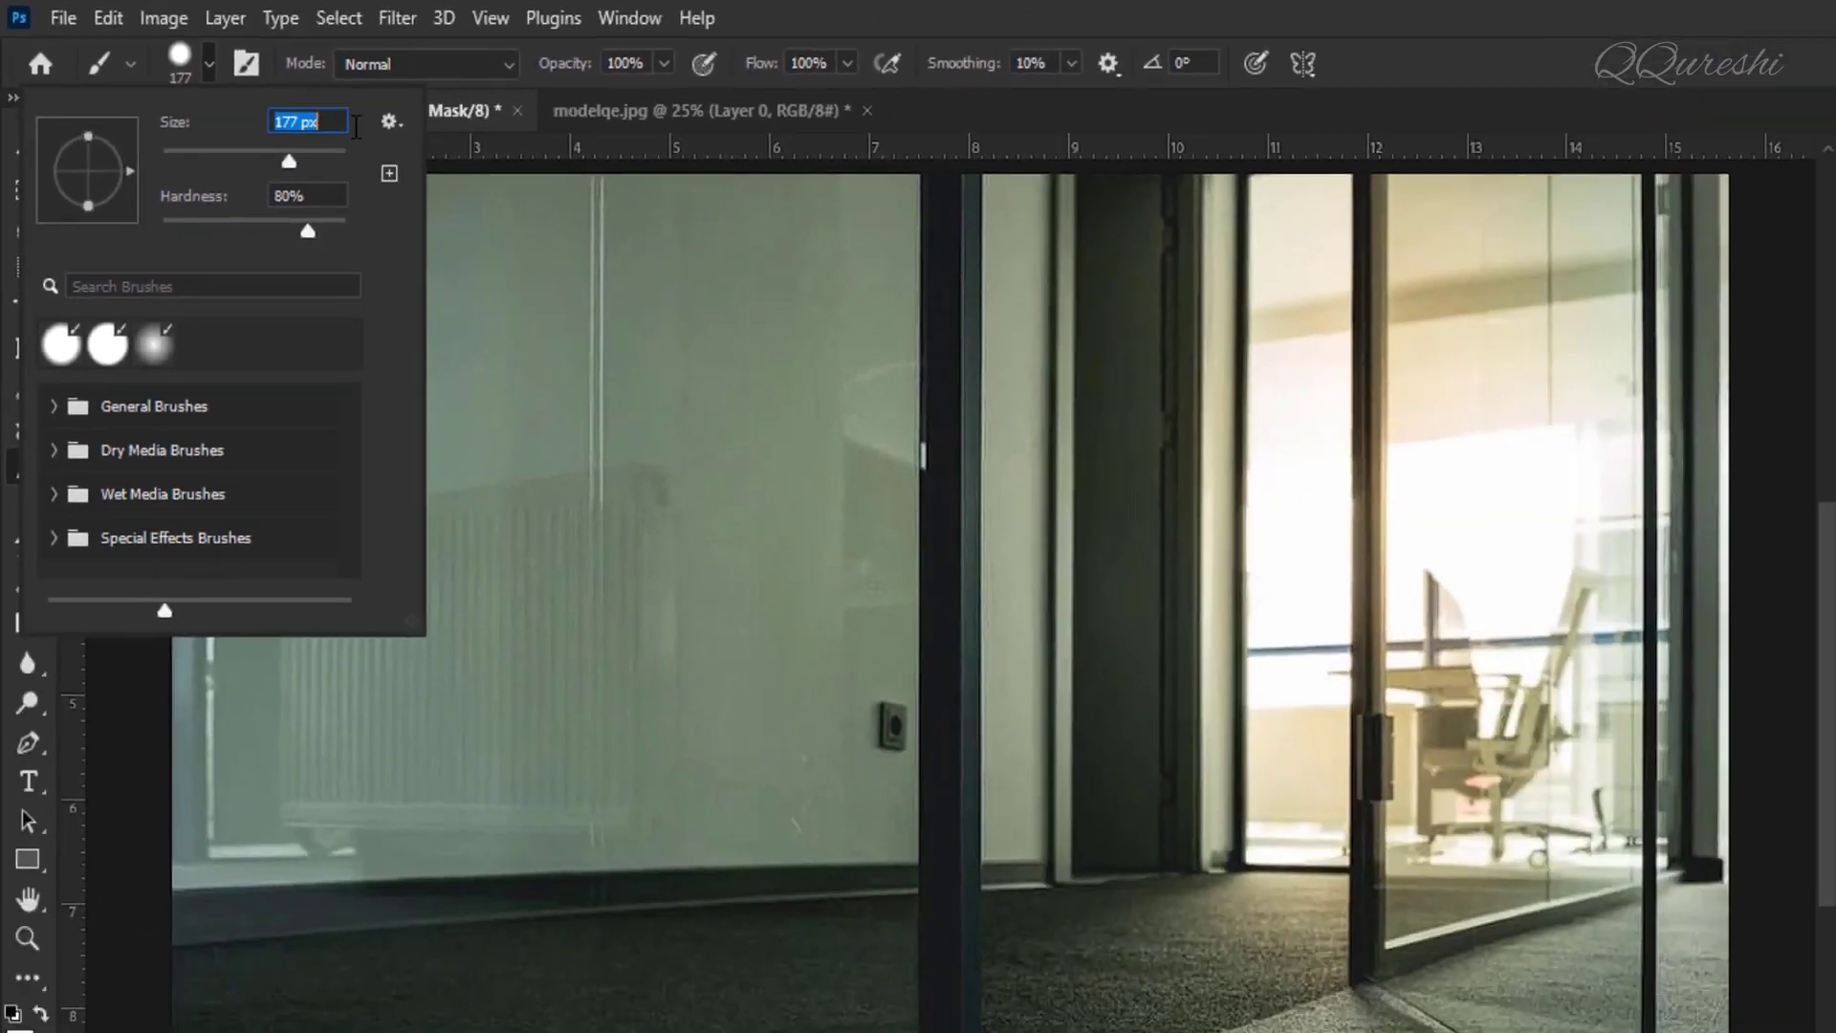
pyautogui.press('Return')
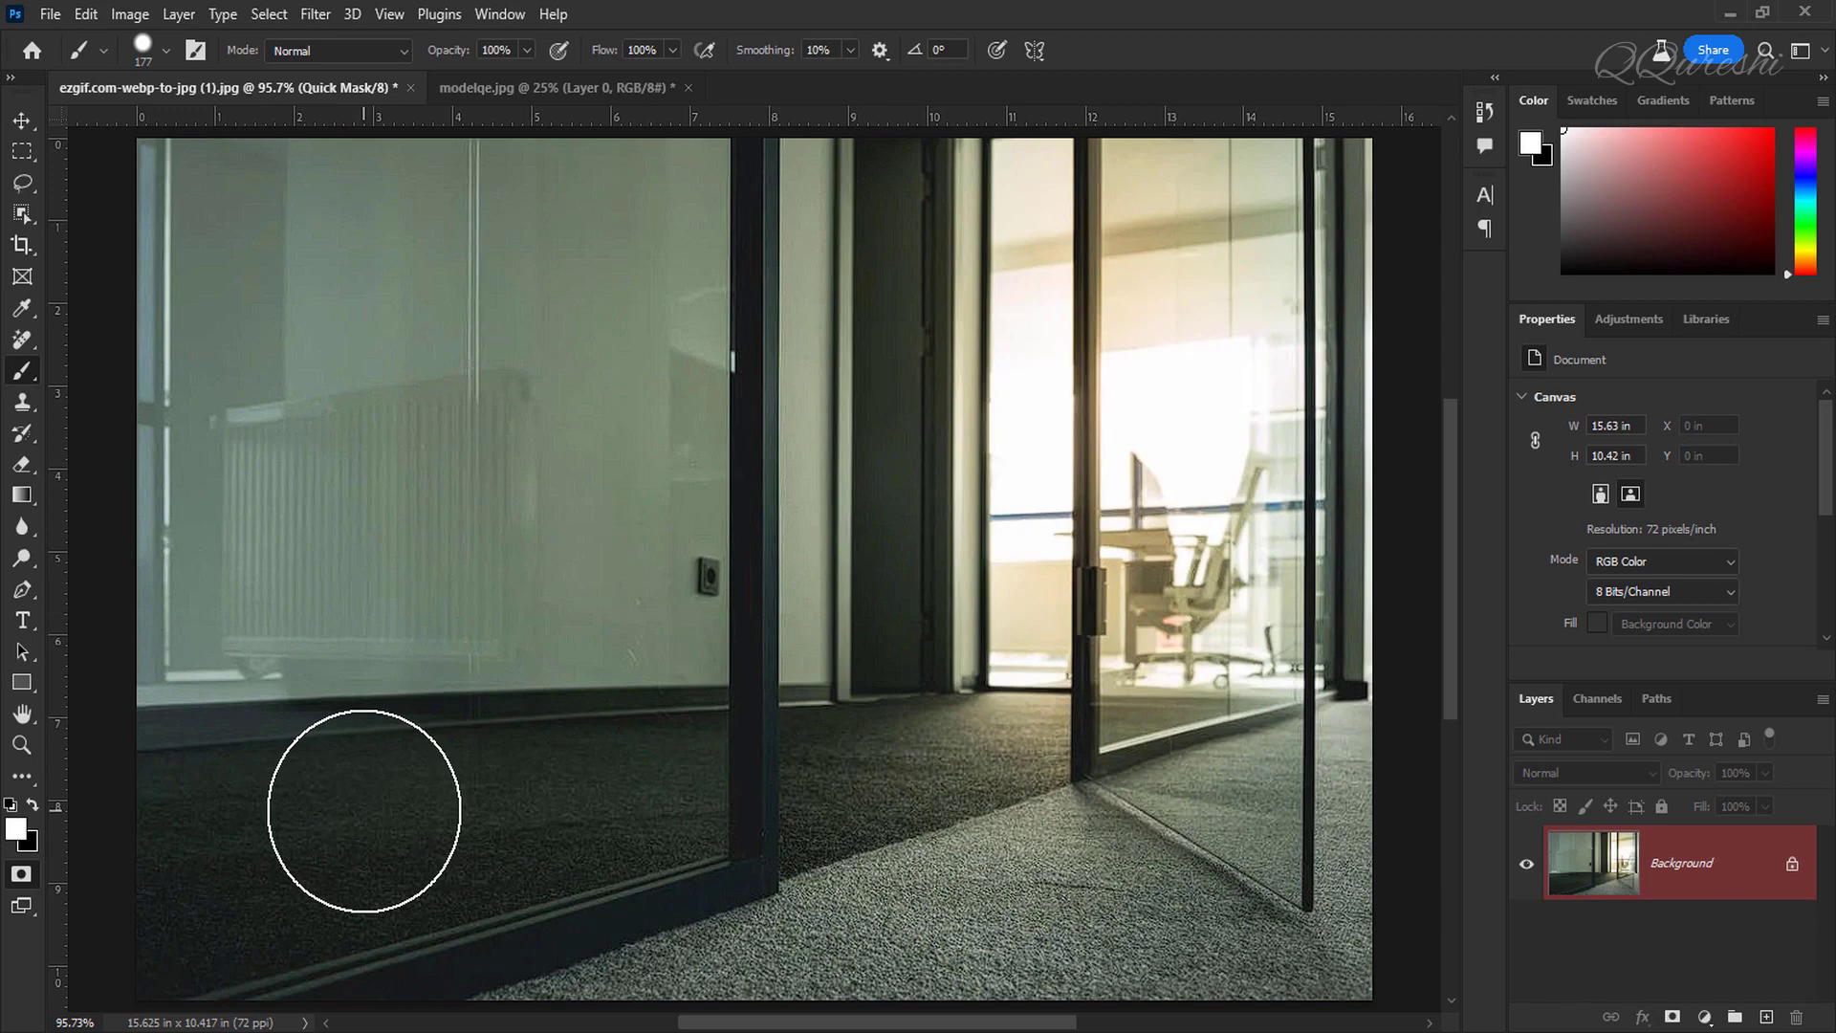
# Step: Fill the entire quick mask and paint a white stroke across the lower-left floor to unmask it
pyautogui.hotkey('ctrl', 'BackSpace')
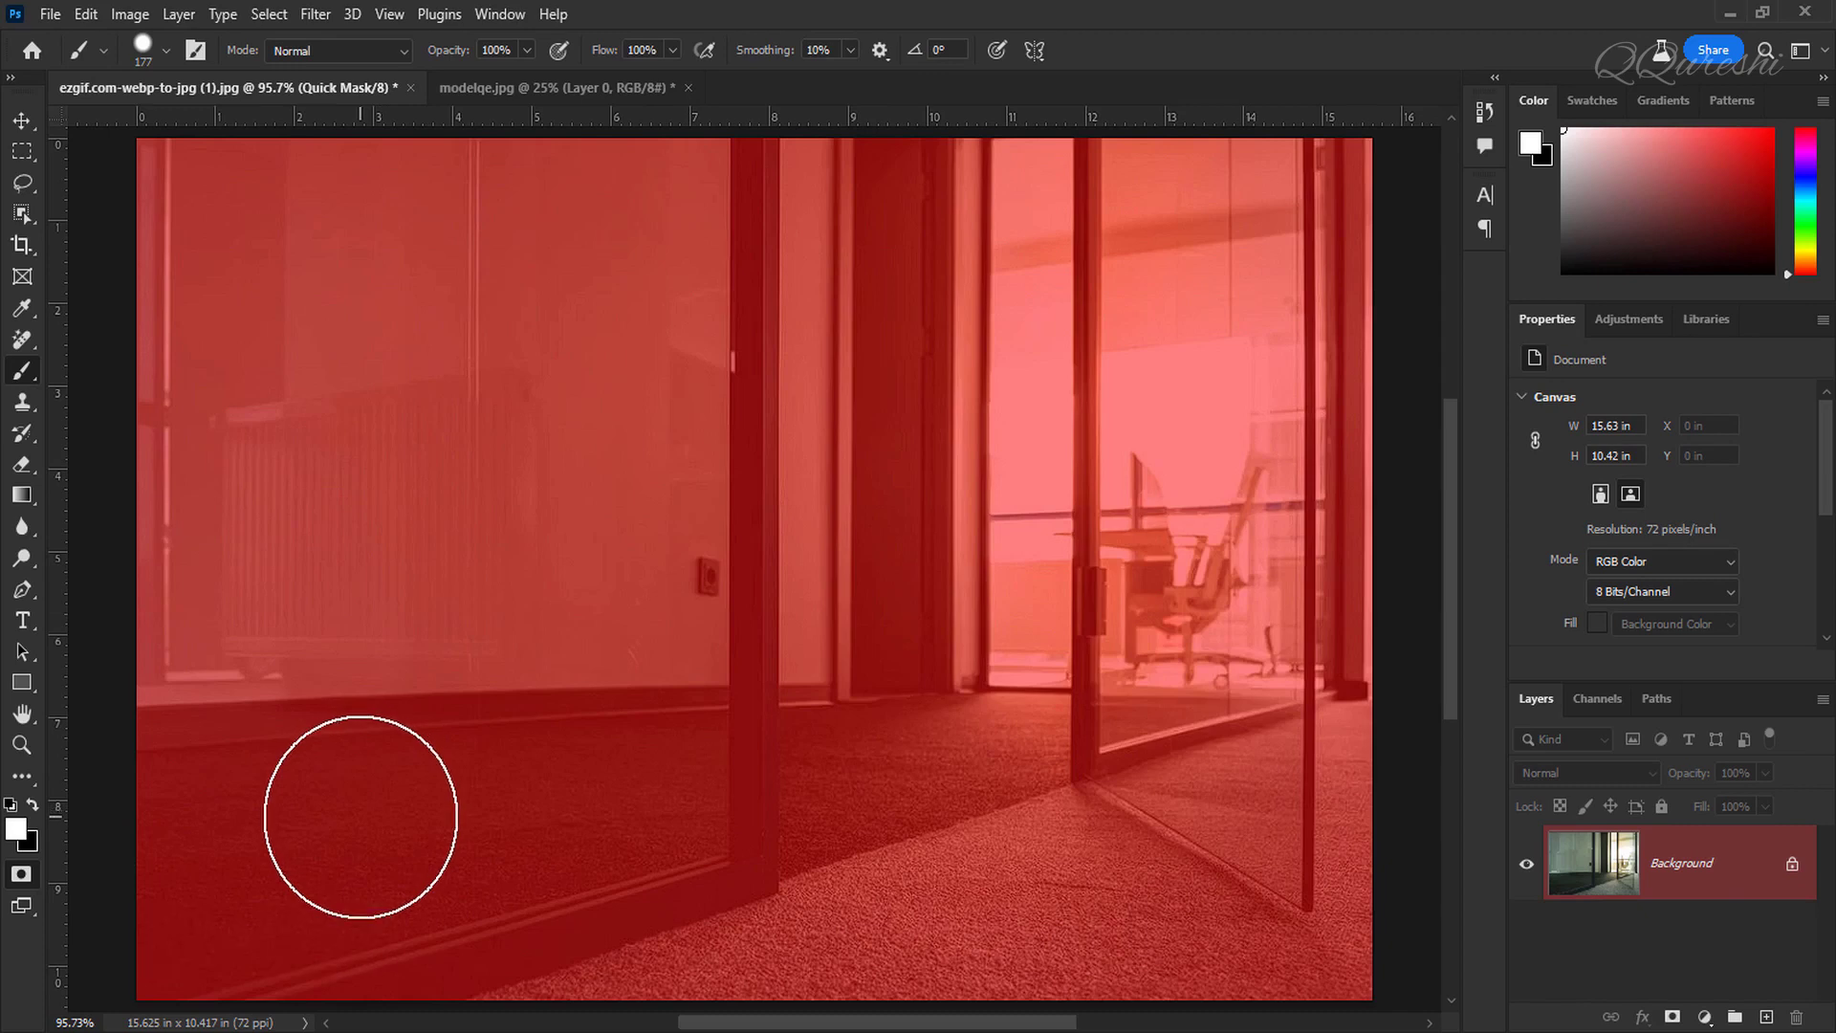
pyautogui.click(15, 828)
pyautogui.moveTo(1070, 286); pyautogui.dragTo(1045, 248)
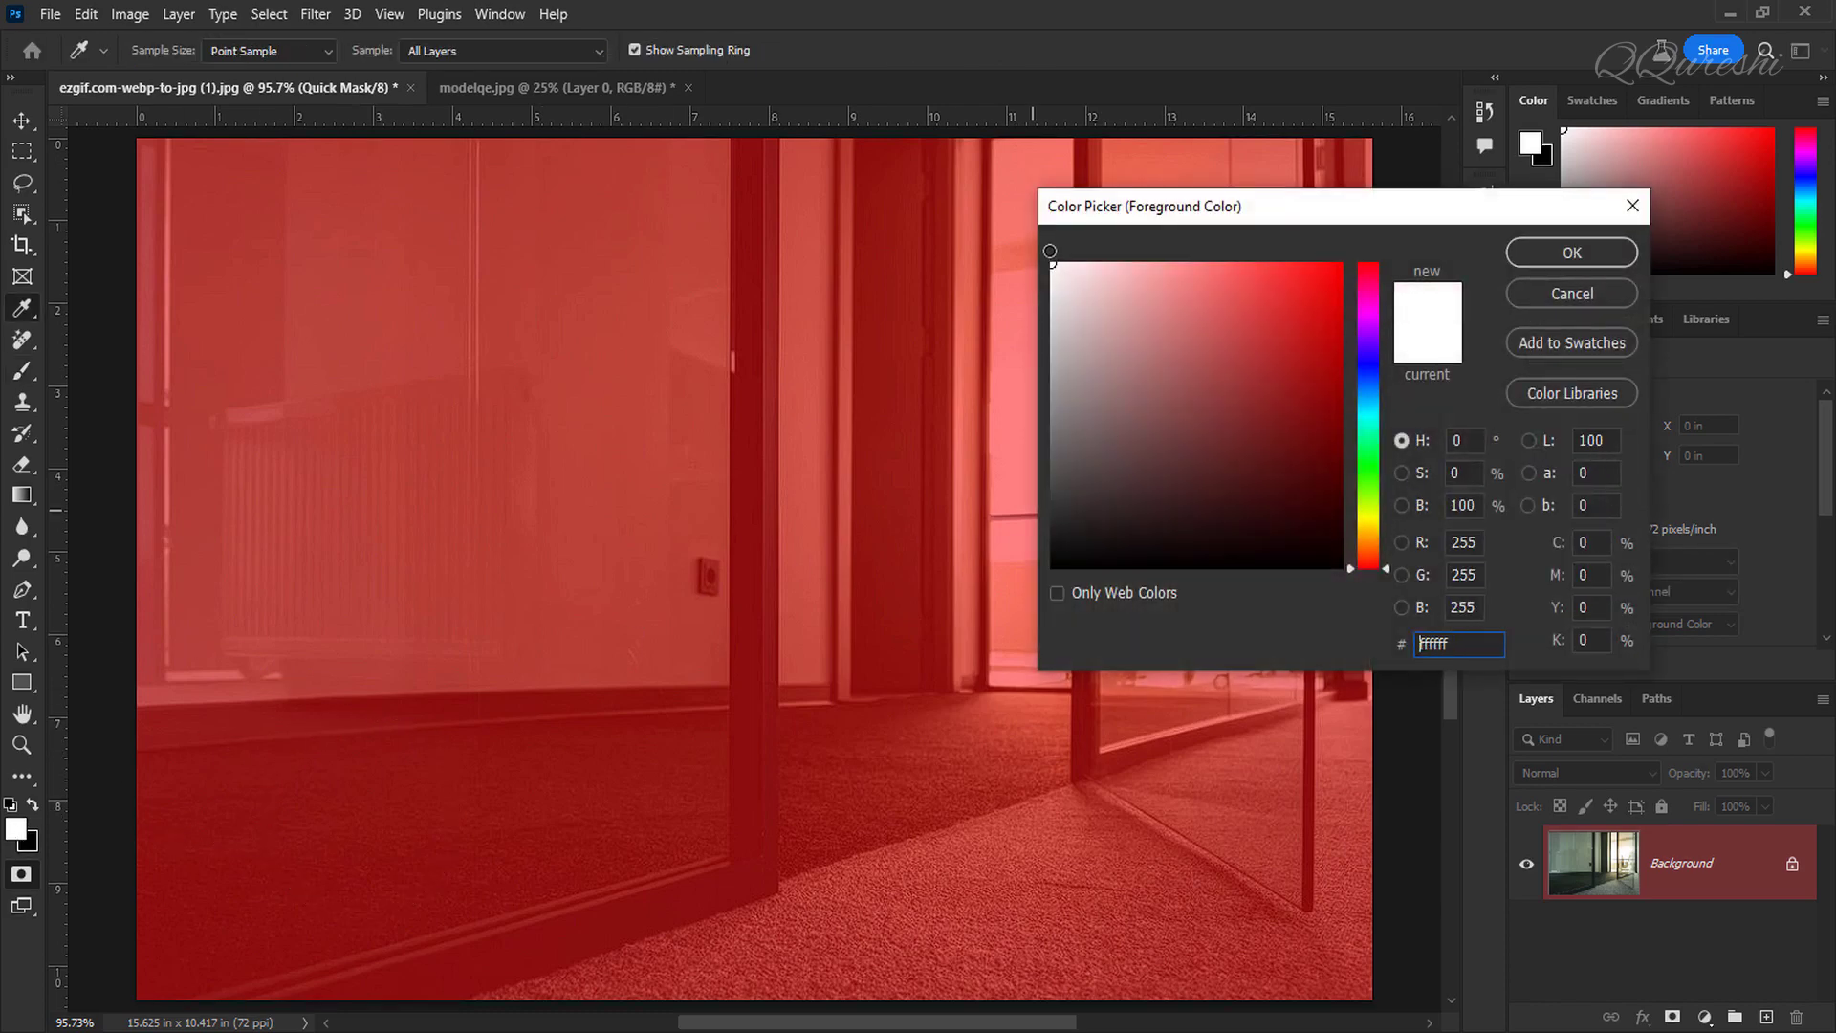
pyautogui.click(1540, 260)
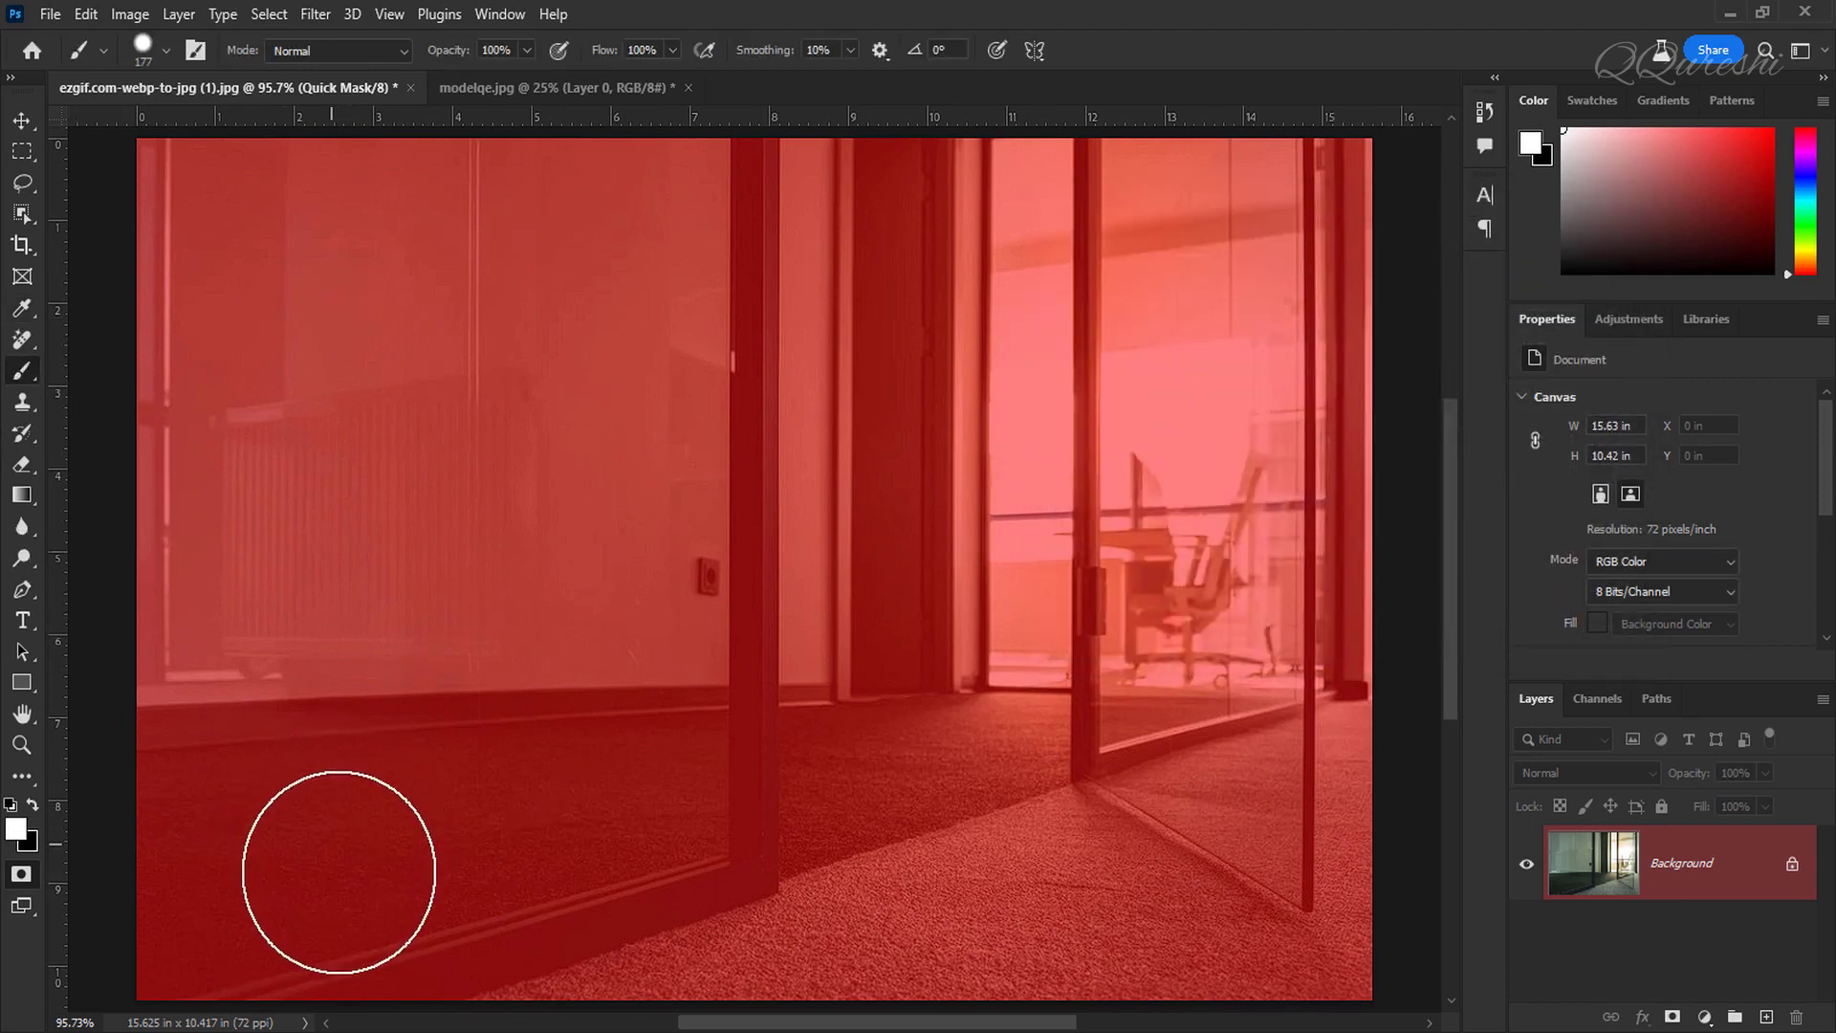
pyautogui.moveTo(319, 815); pyautogui.dragTo(521, 806)
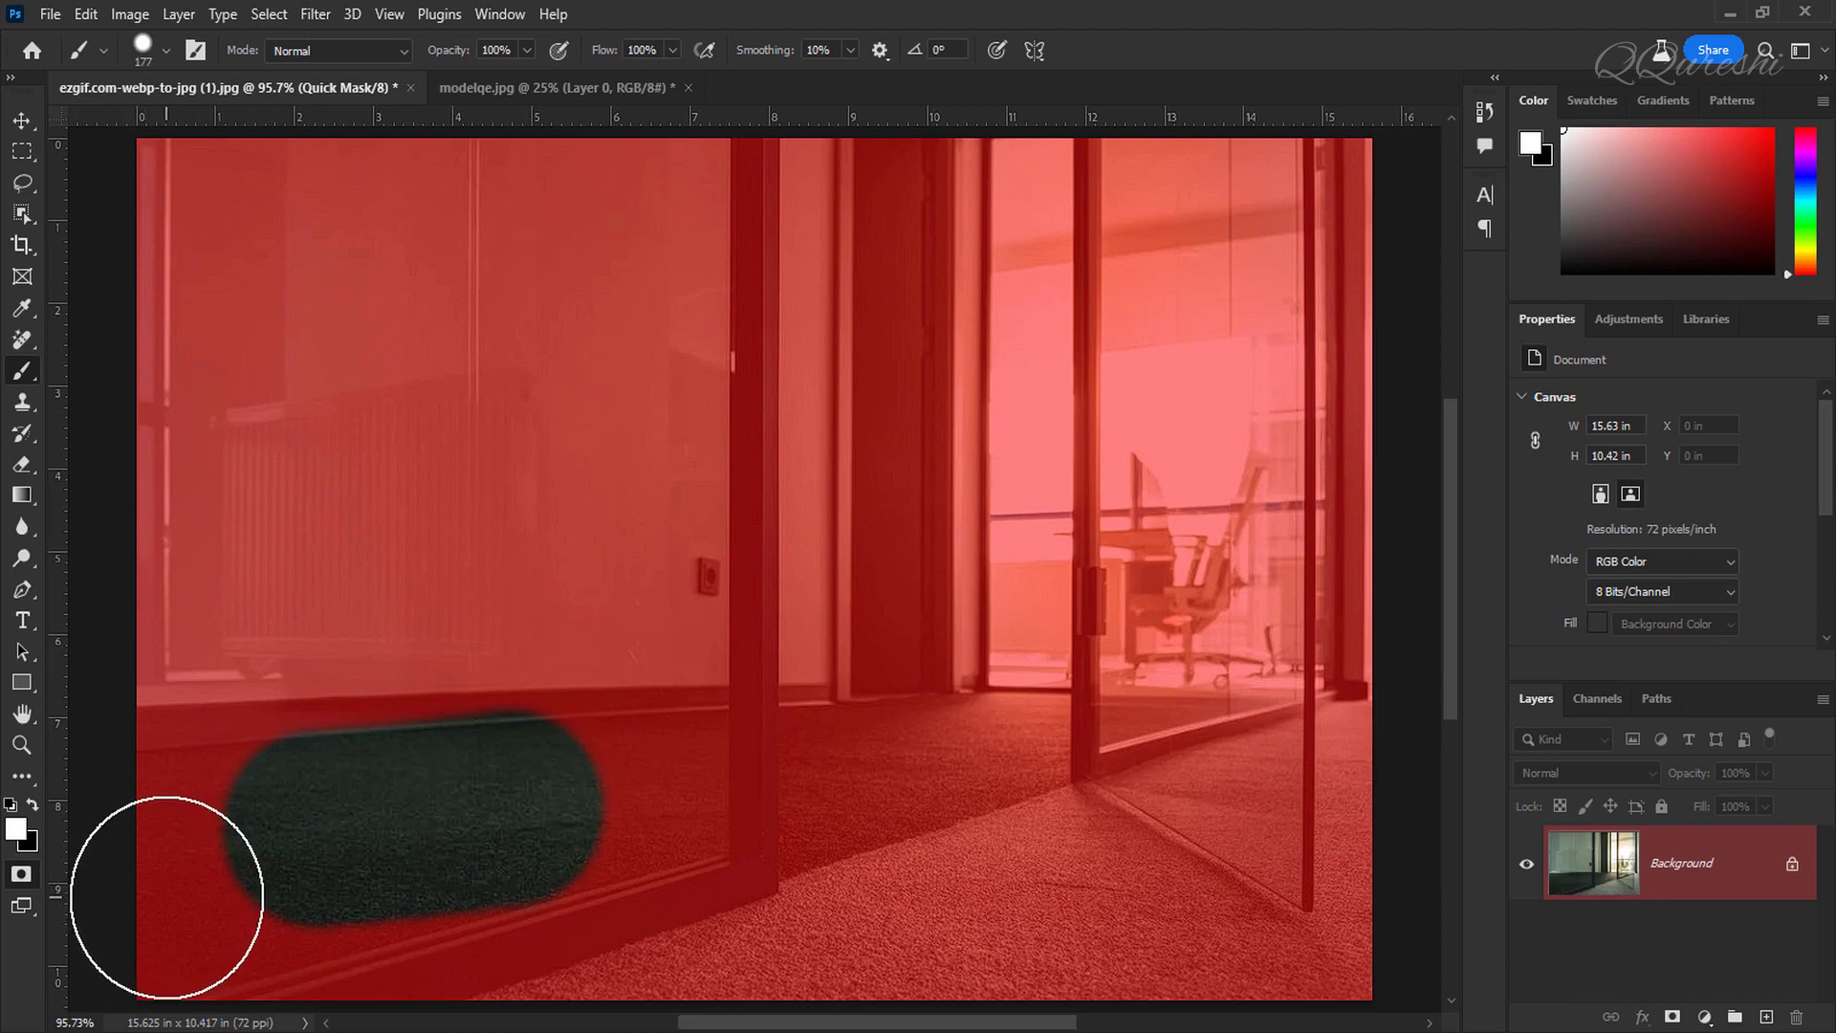
# Step: Convert the painted mask to a selection and generative-fill it with the prompt cat
pyautogui.press('q')
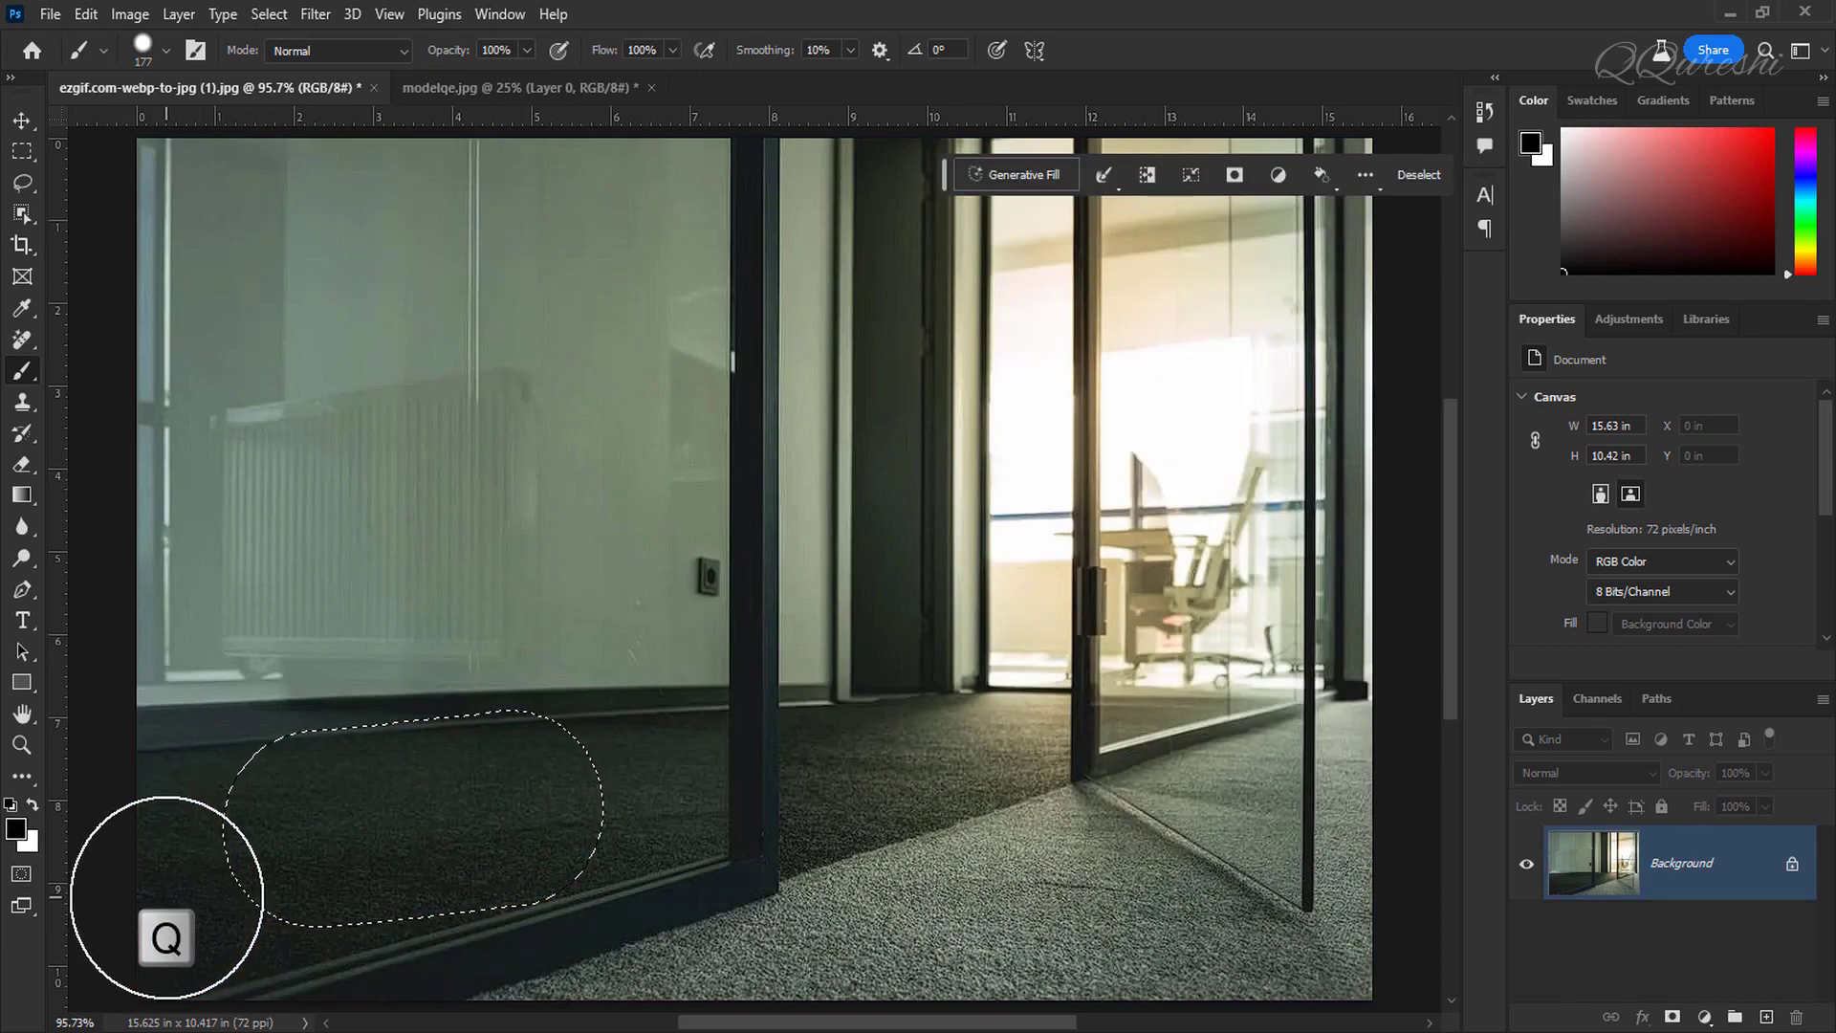
pyautogui.click(1008, 171)
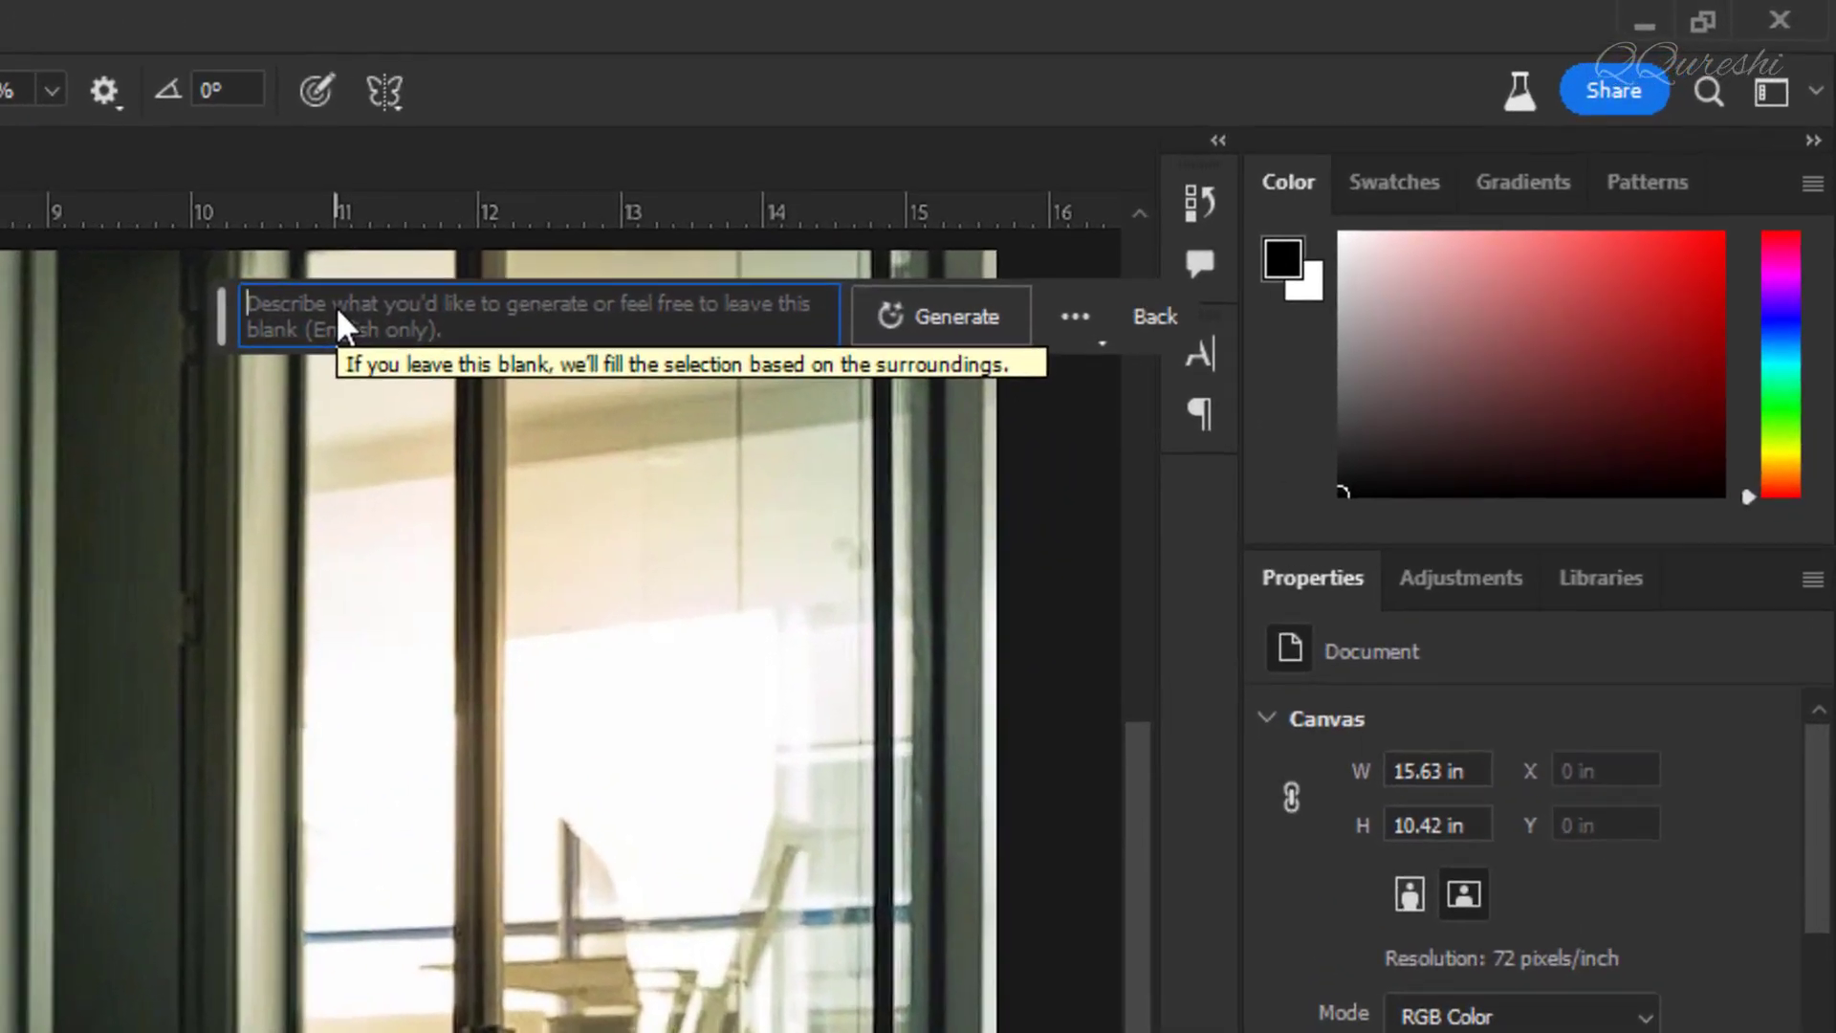
pyautogui.write('cat')
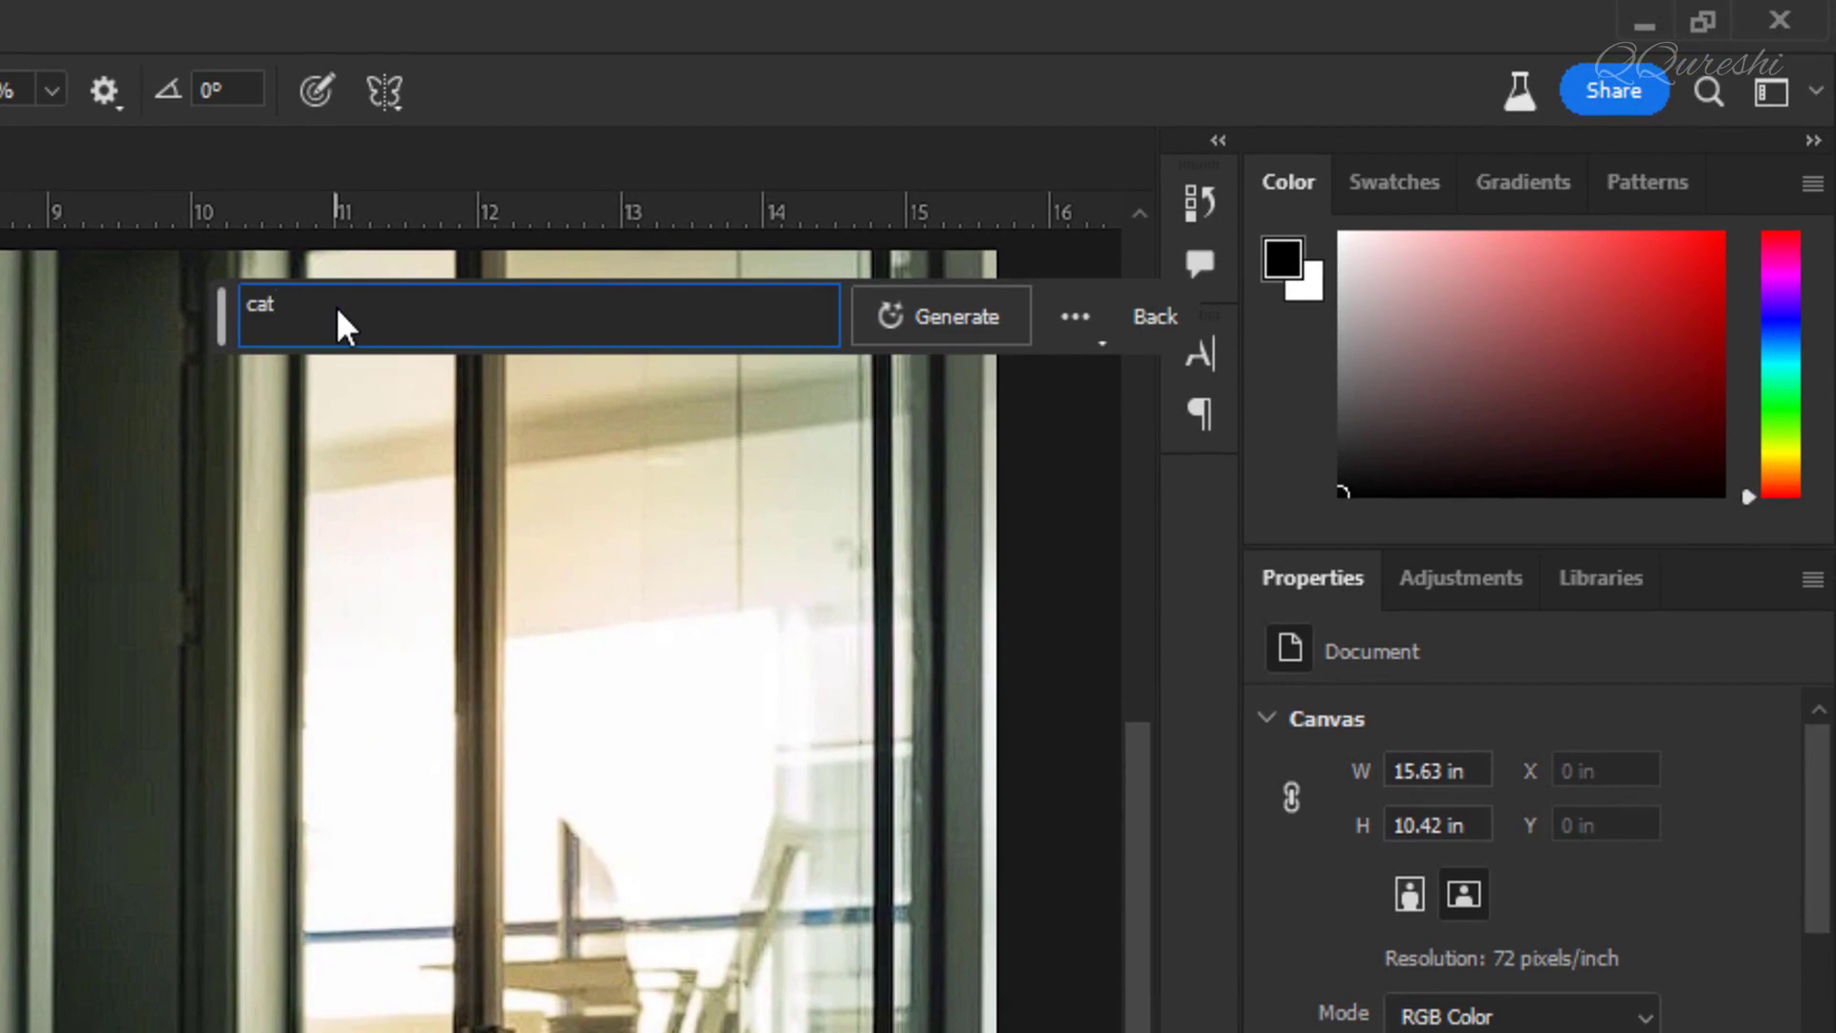
pyautogui.click(986, 320)
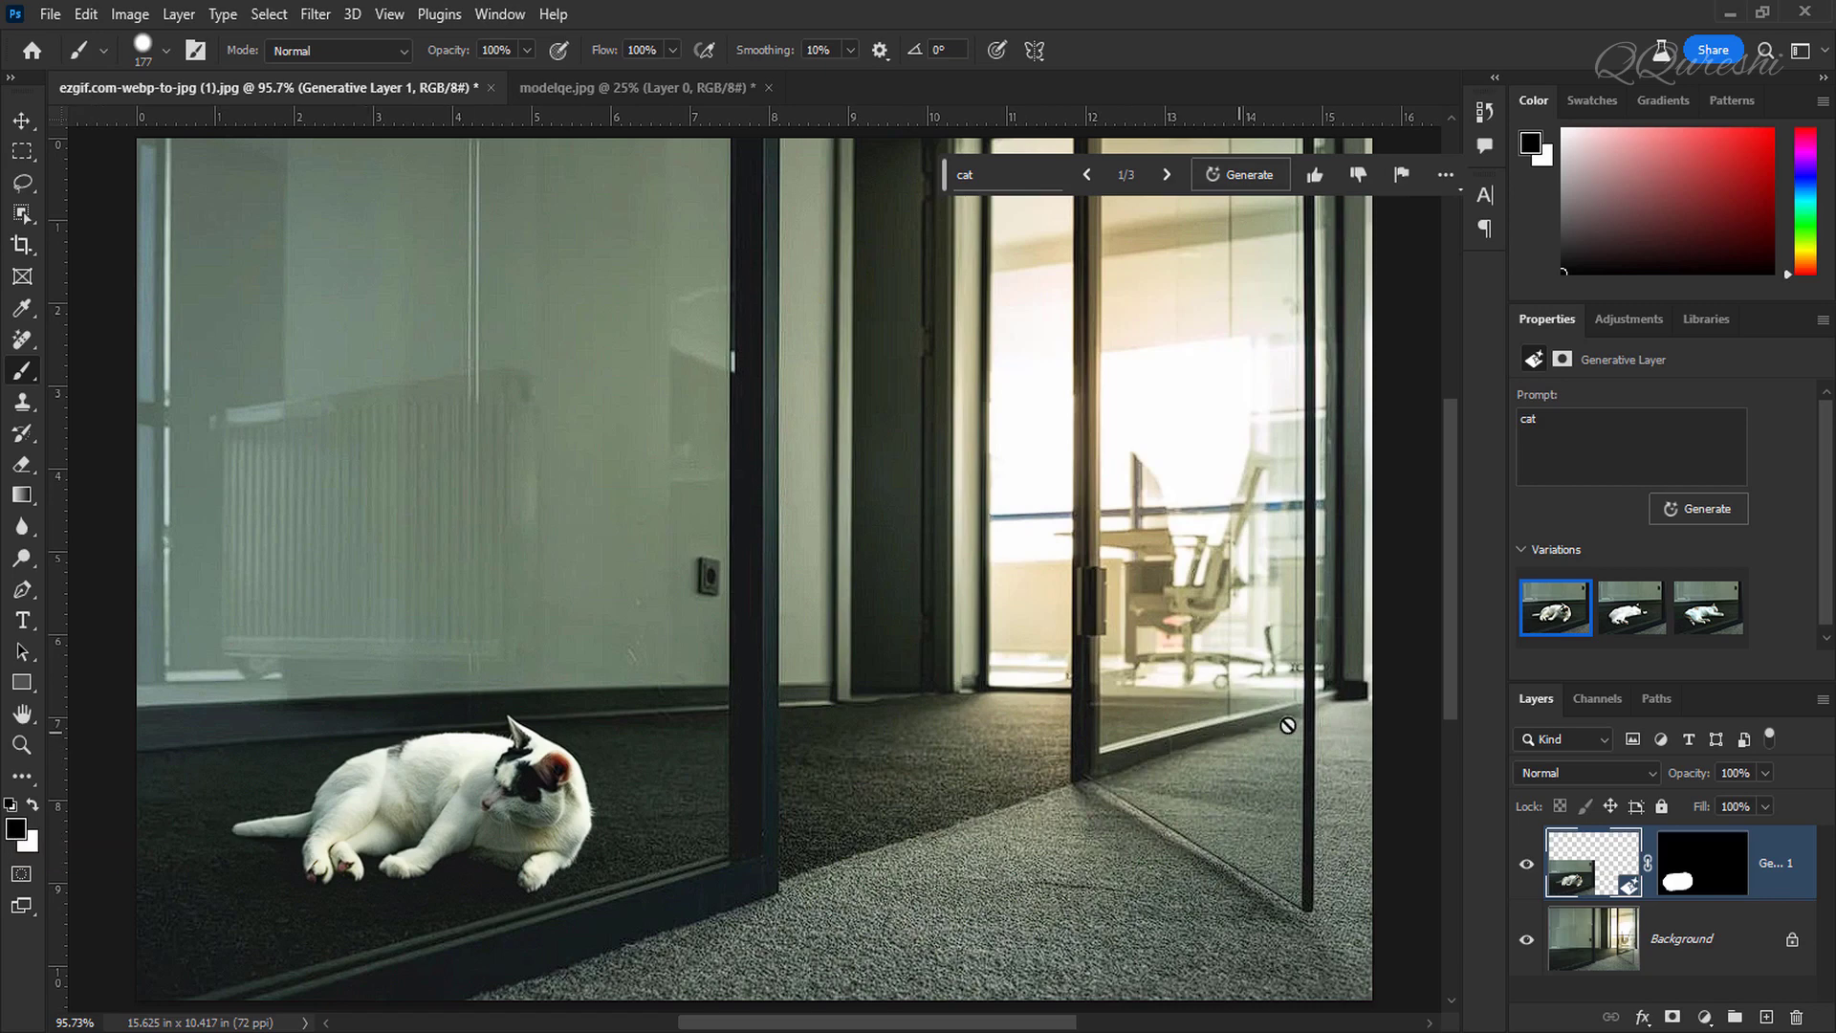
# Step: Browse the three new cat variations, ending on the first one
pyautogui.click(1629, 614)
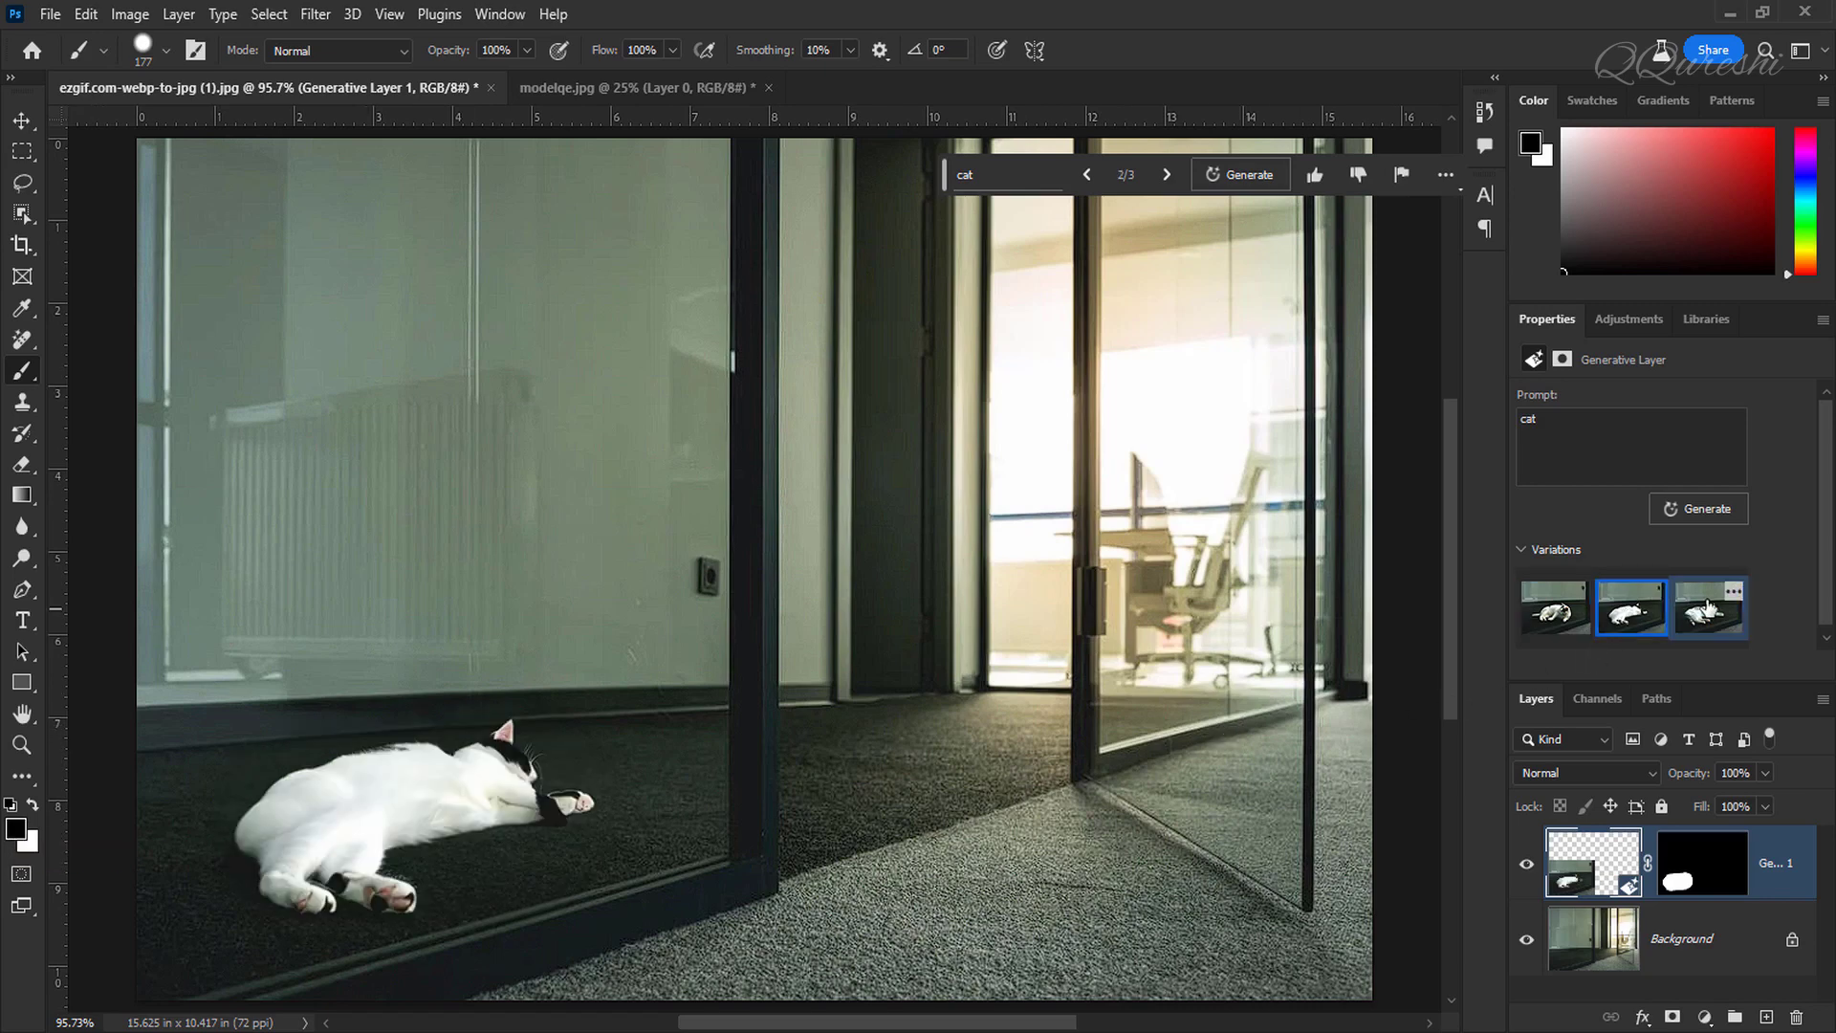
pyautogui.click(1708, 609)
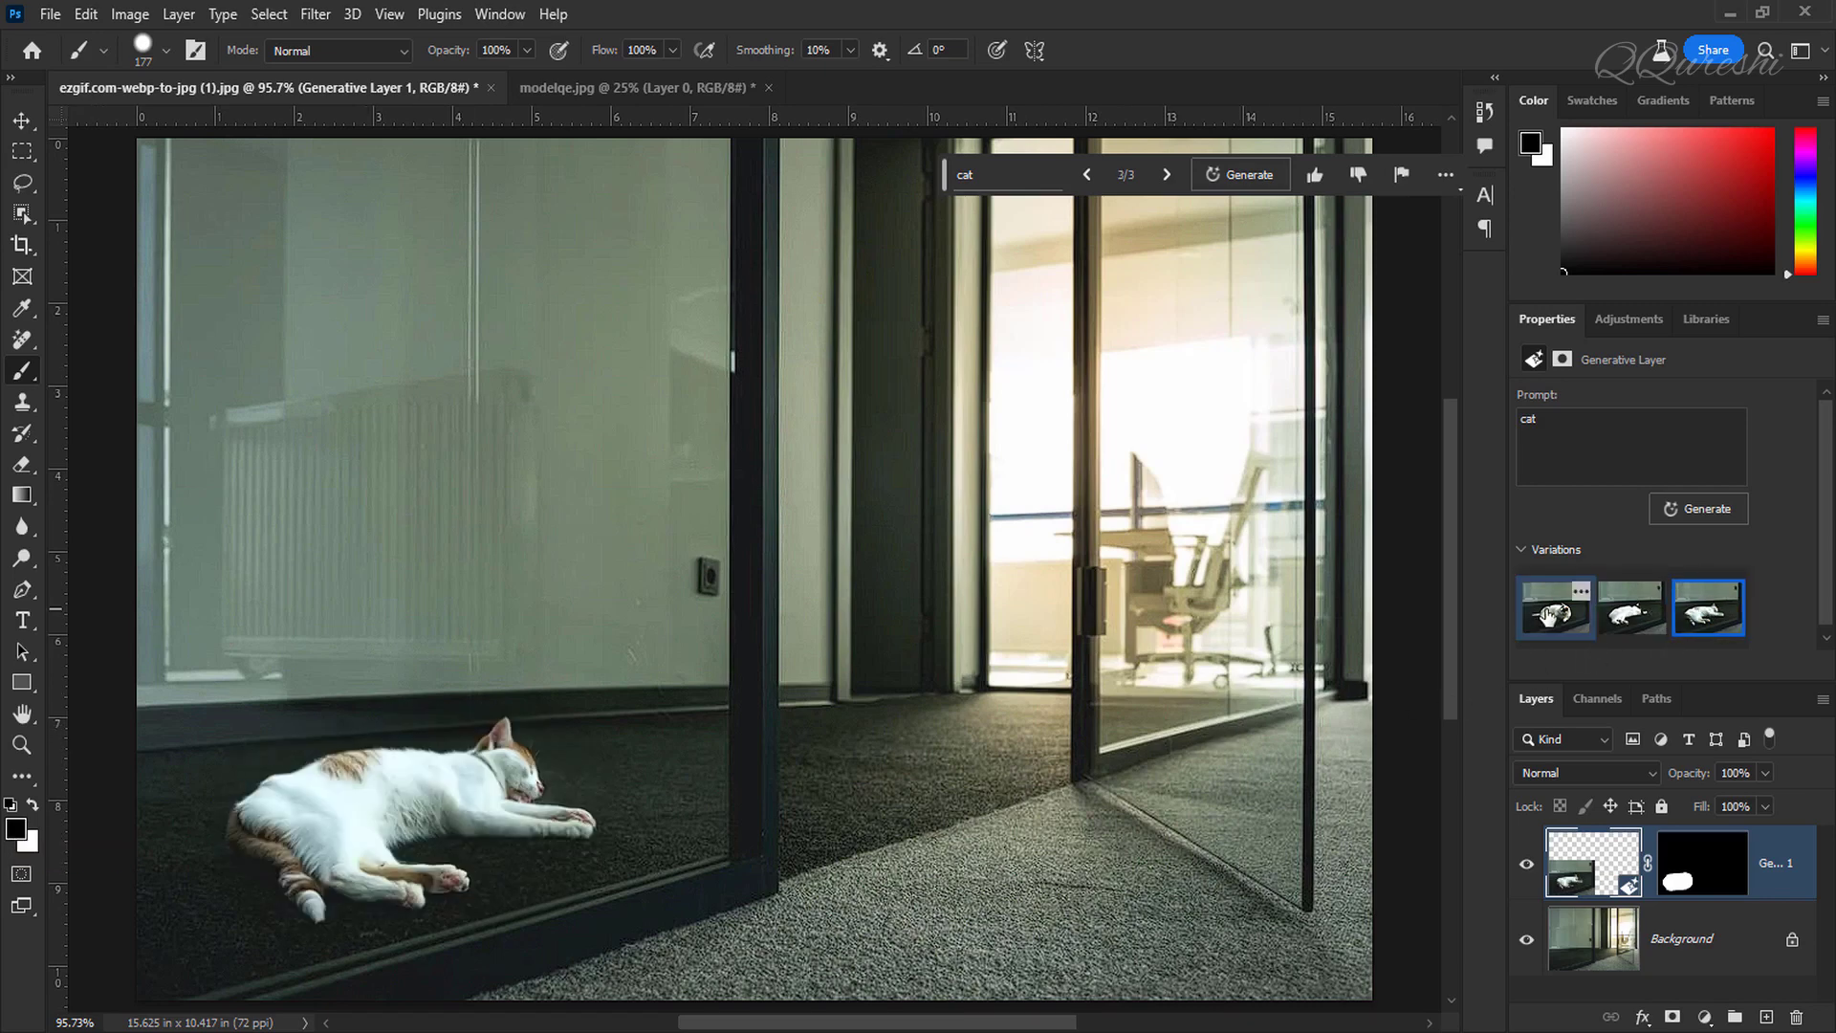
pyautogui.click(1554, 615)
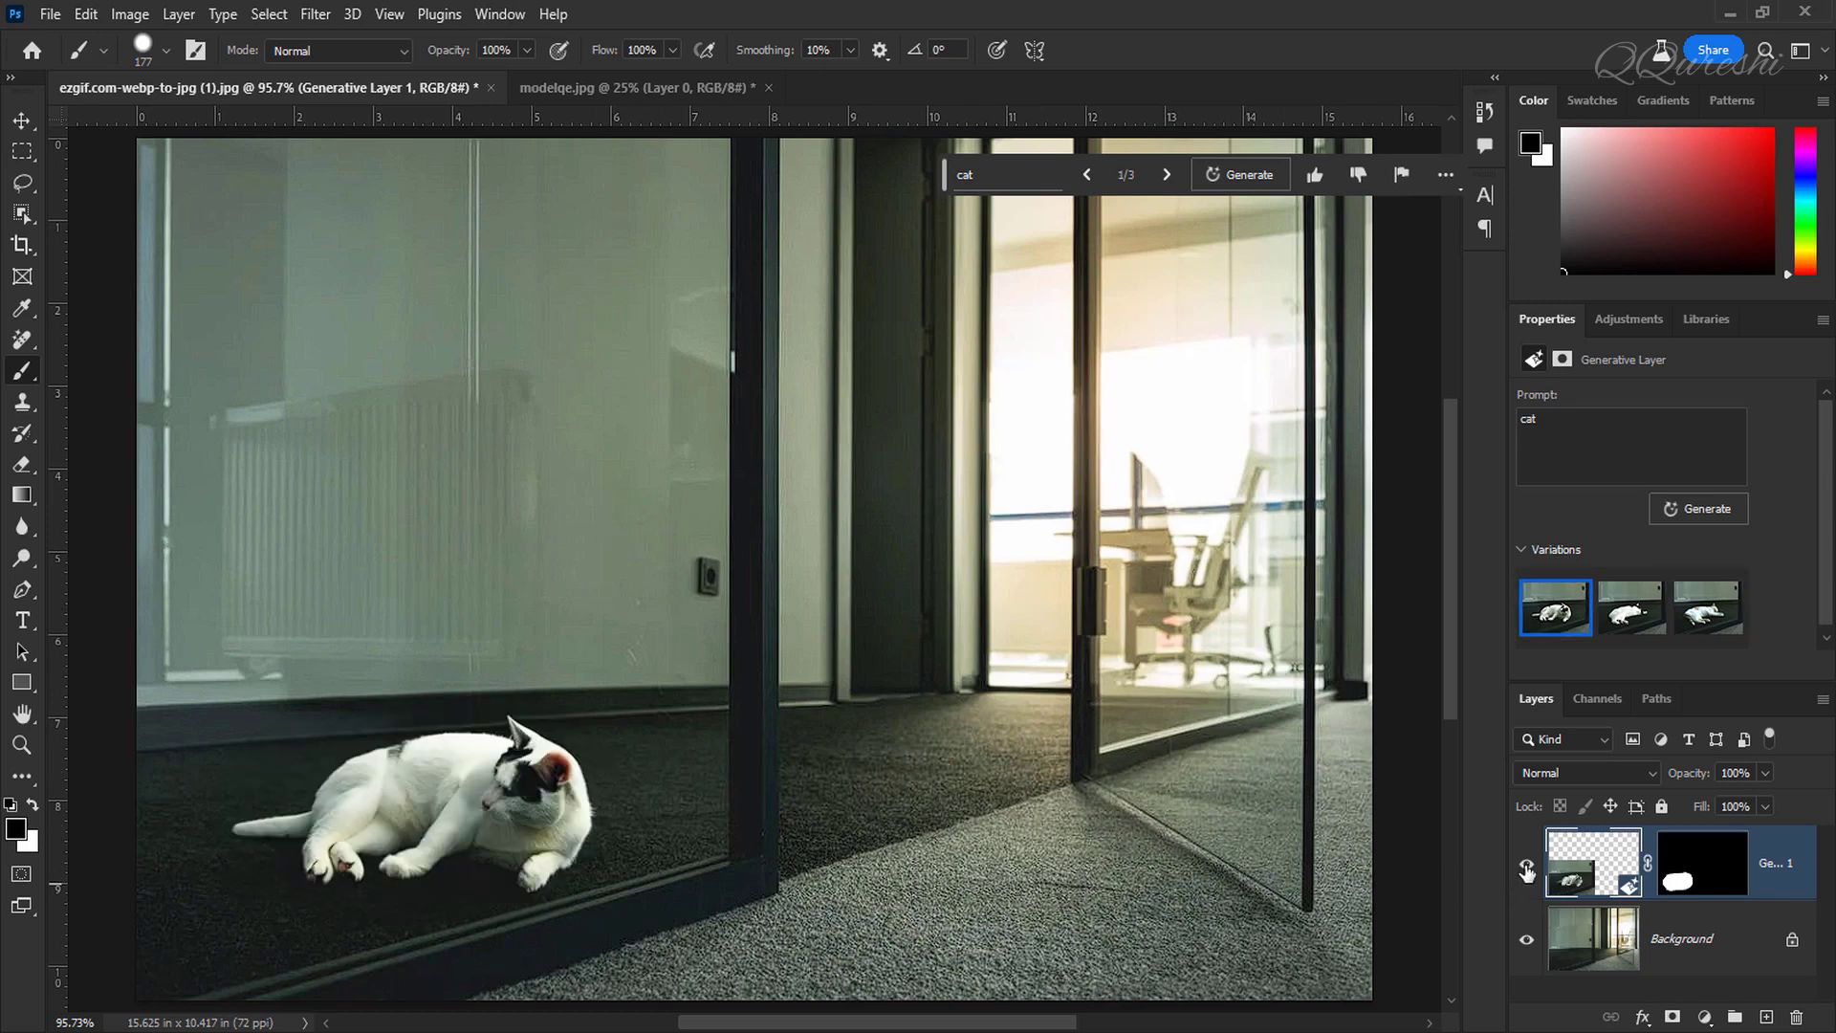
# Step: Hide the generative layer and switch into Quick Mask mode
pyautogui.click(1526, 870)
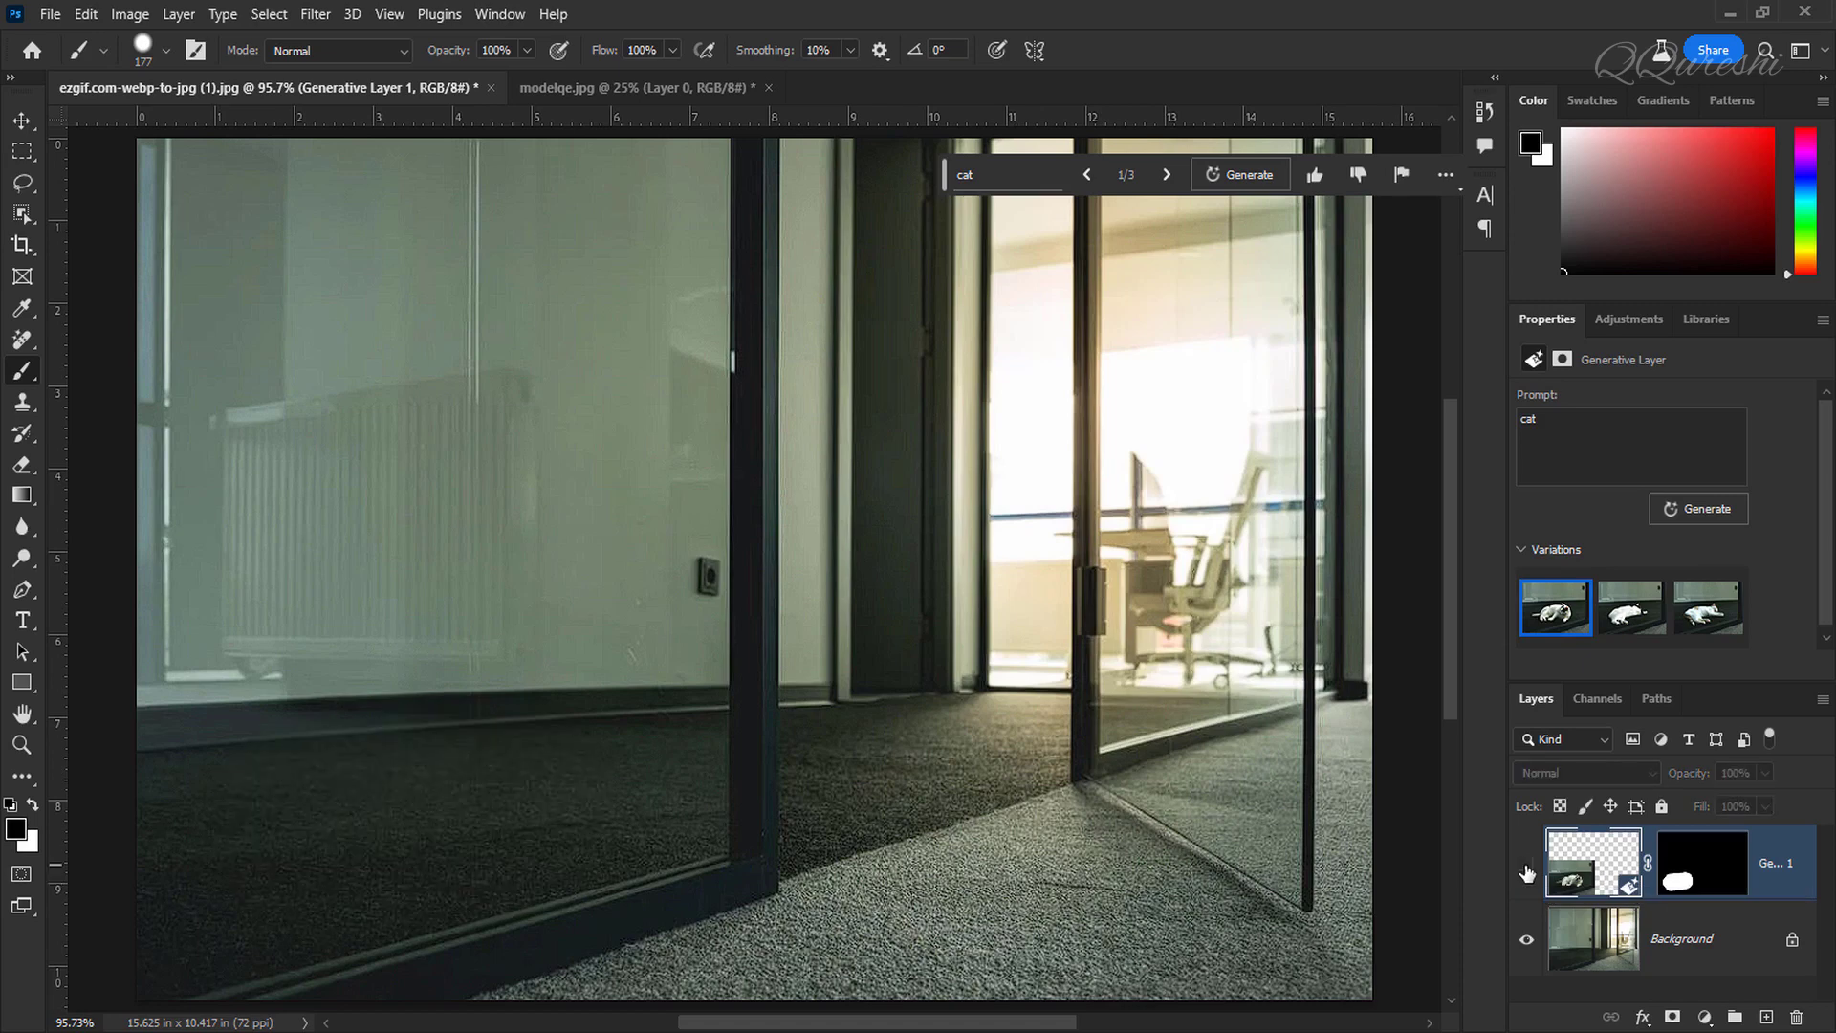
pyautogui.press('q')
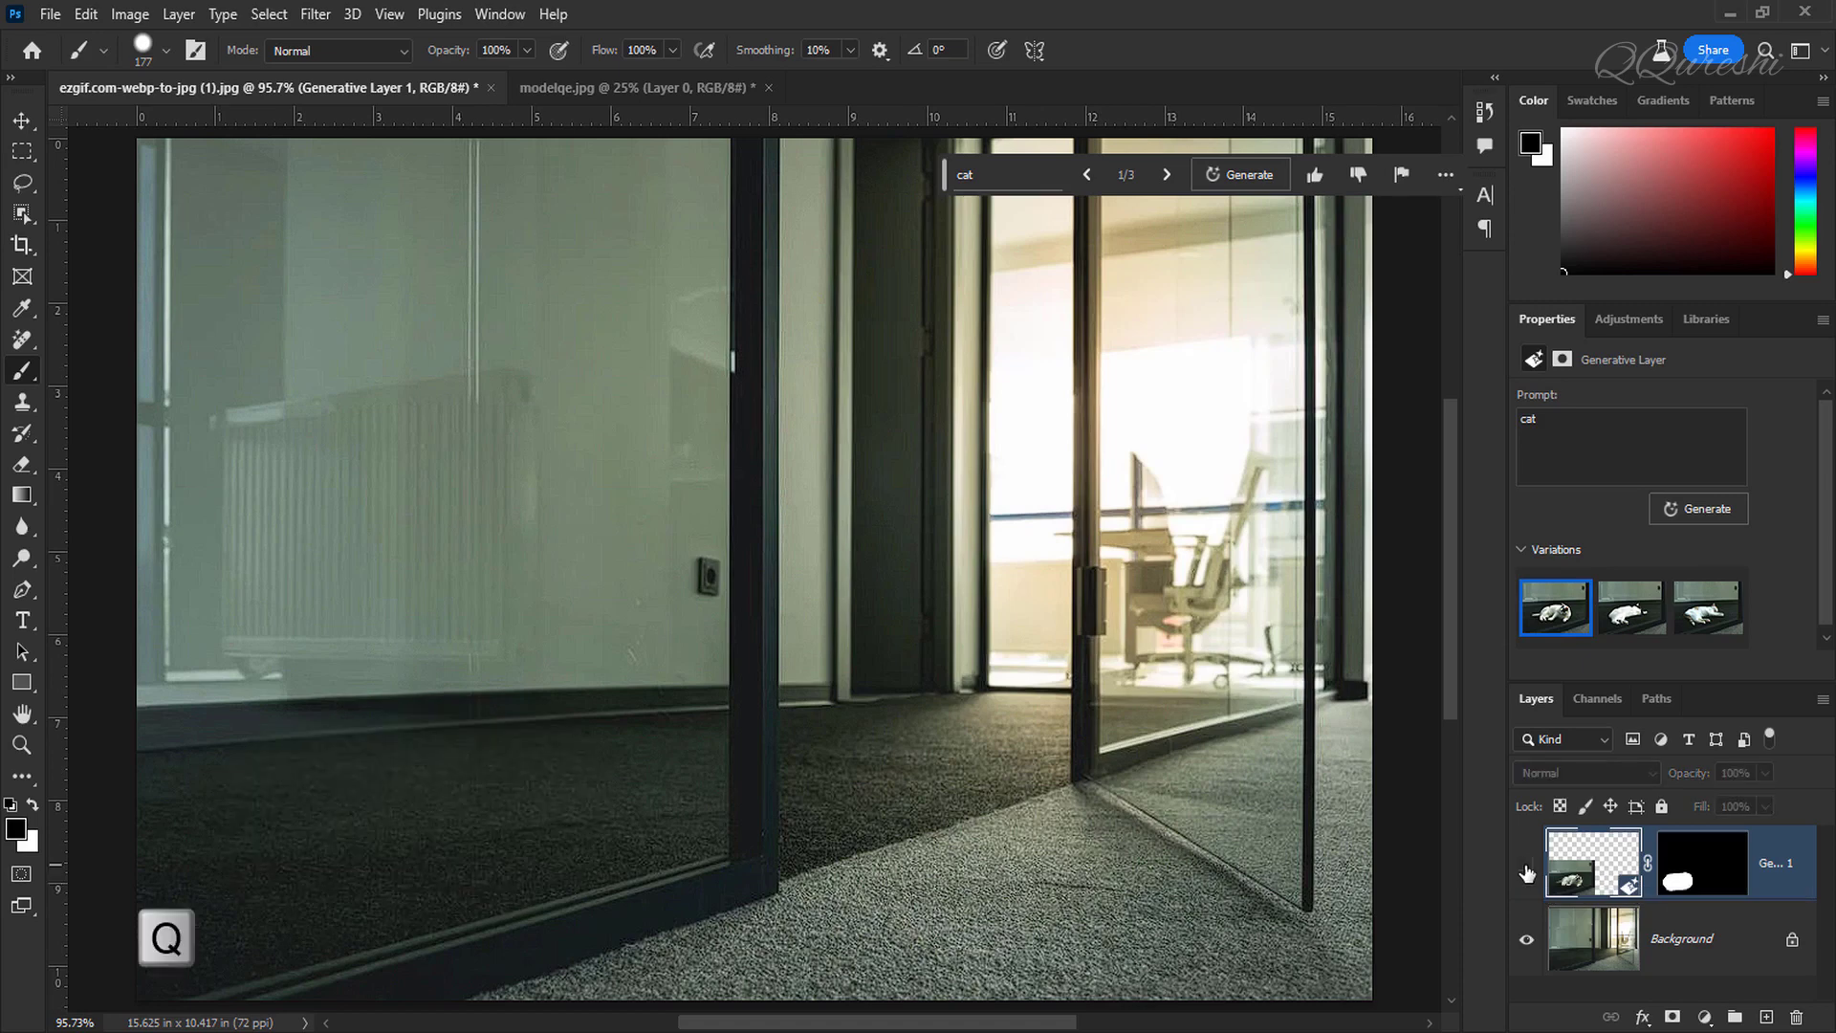
pyautogui.press('q')
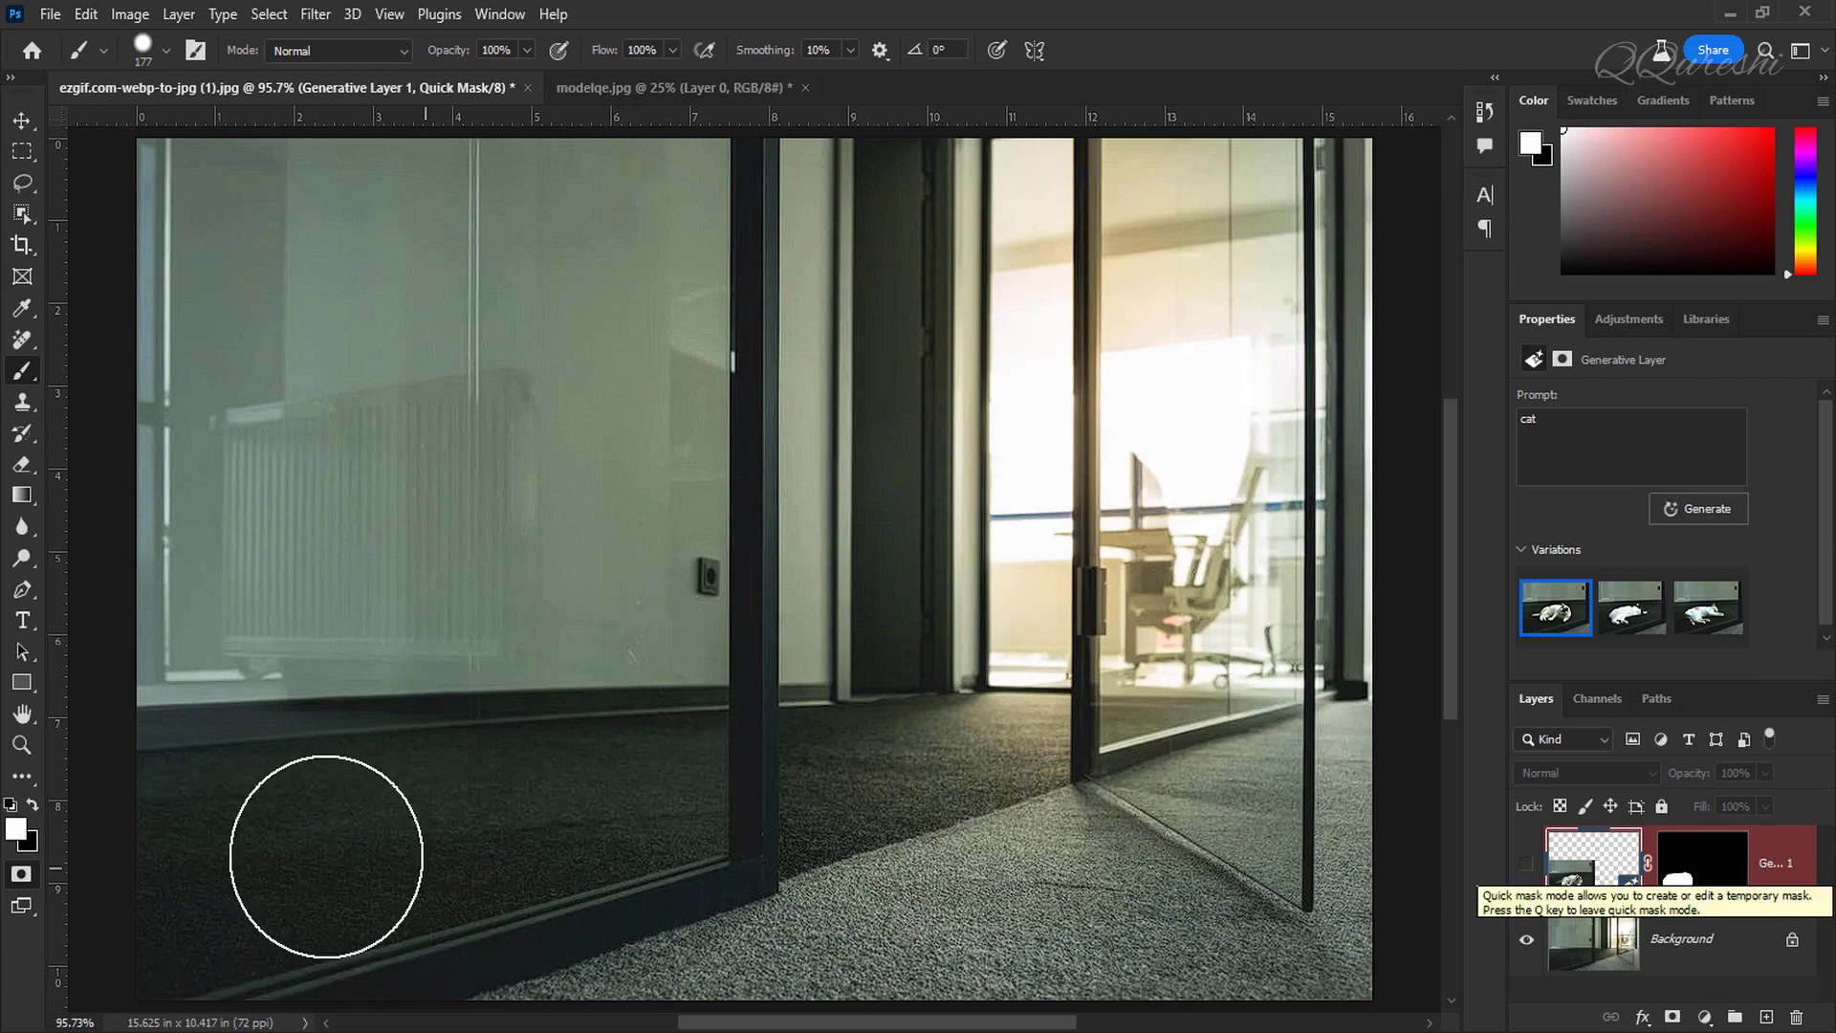
# Step: Set the foreground colour to a neutral grey with 50% brightness in the Color Picker
pyautogui.click(17, 830)
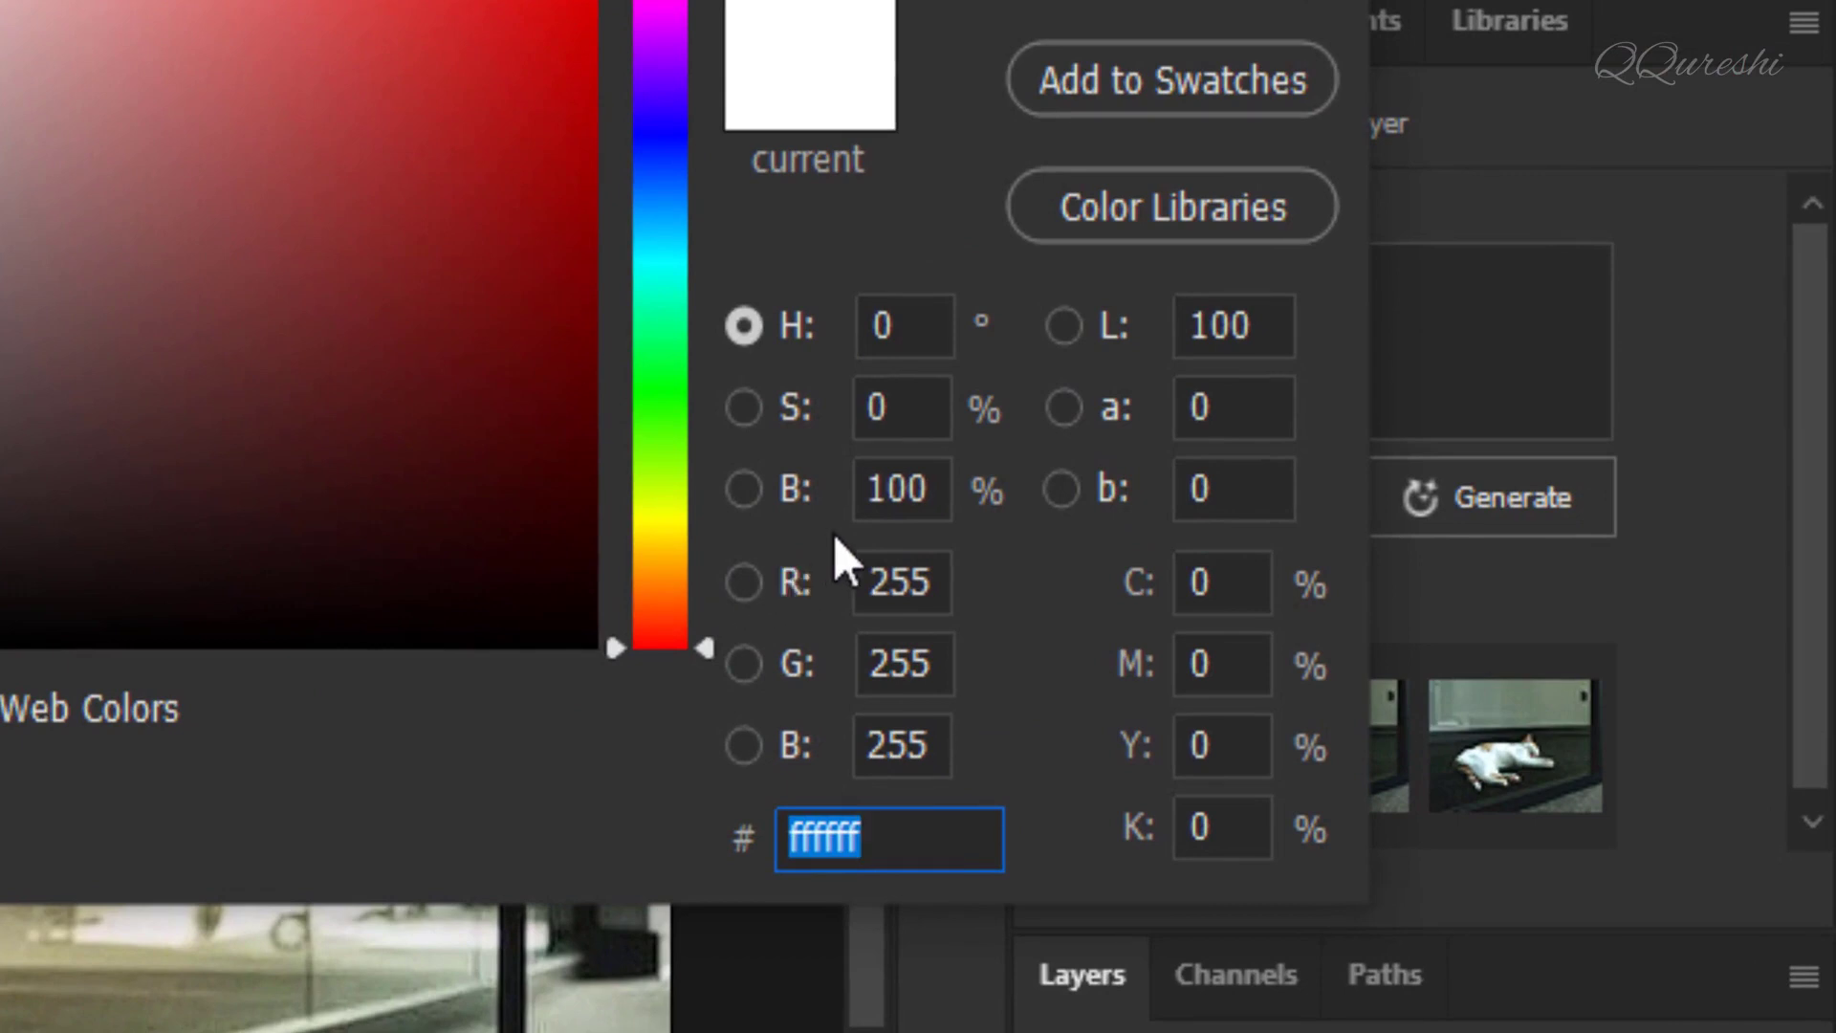
pyautogui.click(934, 490)
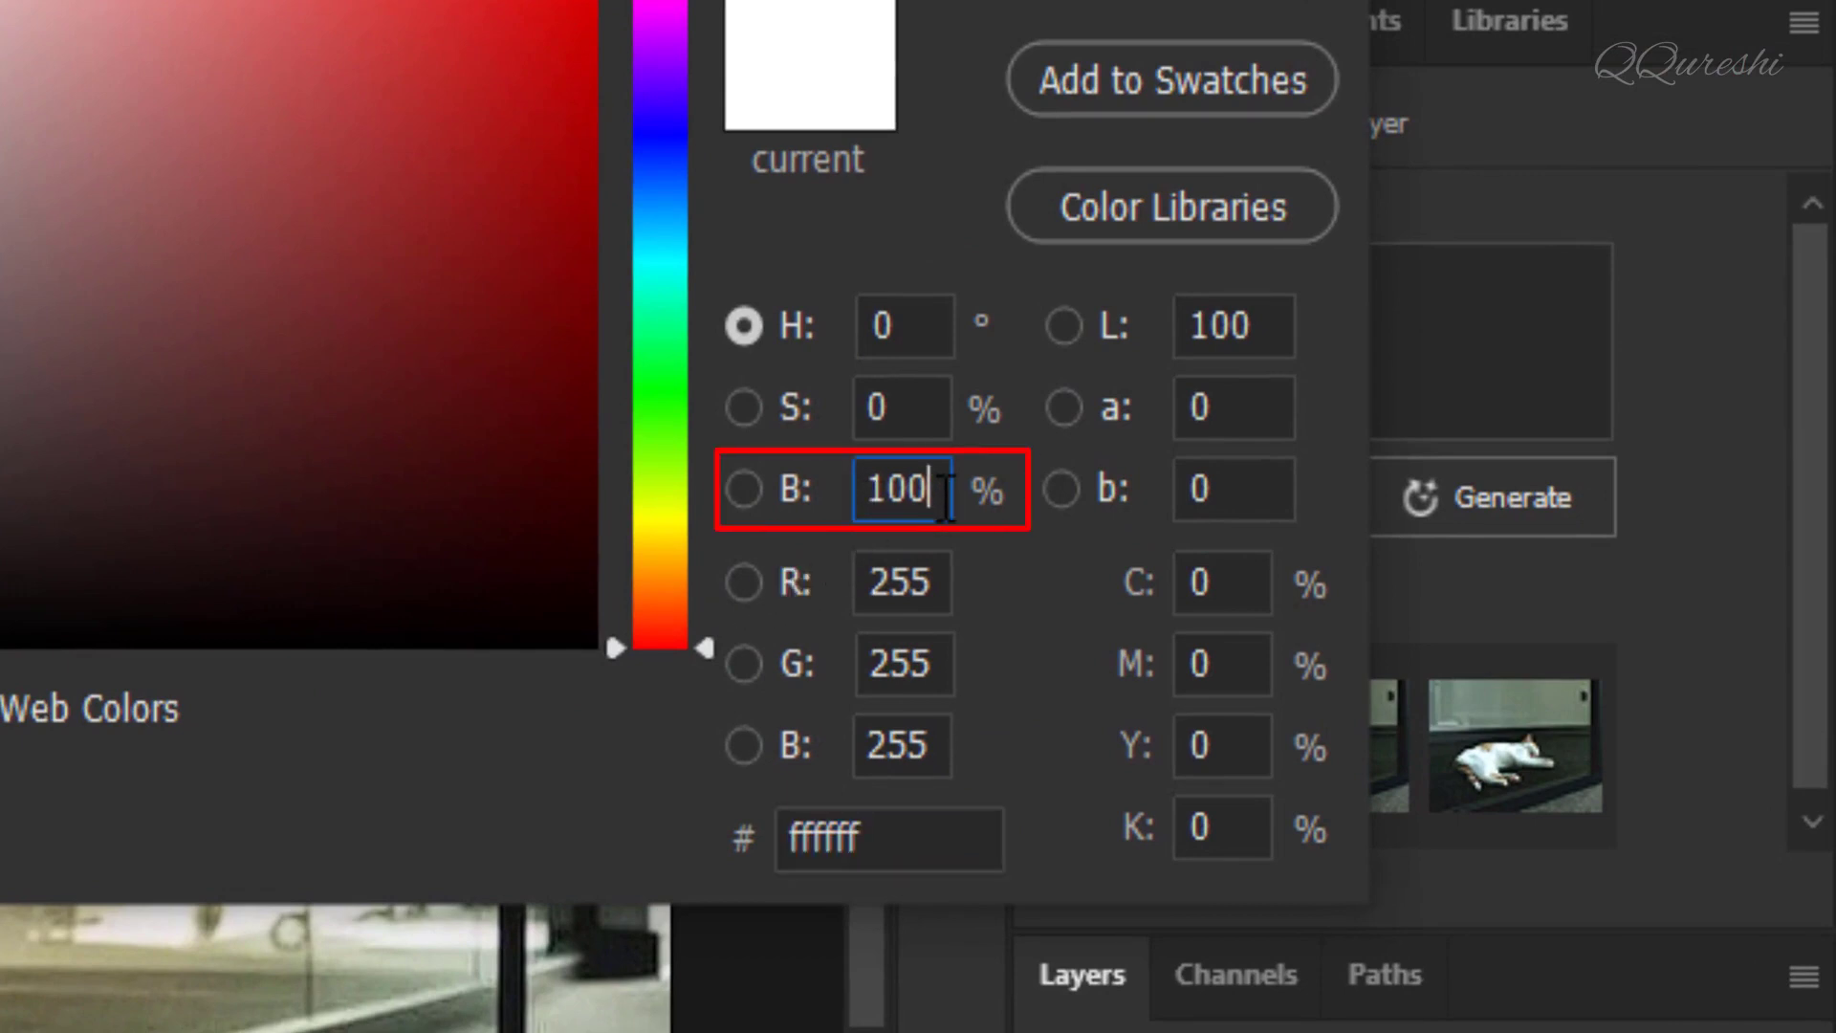
pyautogui.moveTo(934, 489); pyautogui.dragTo(863, 495)
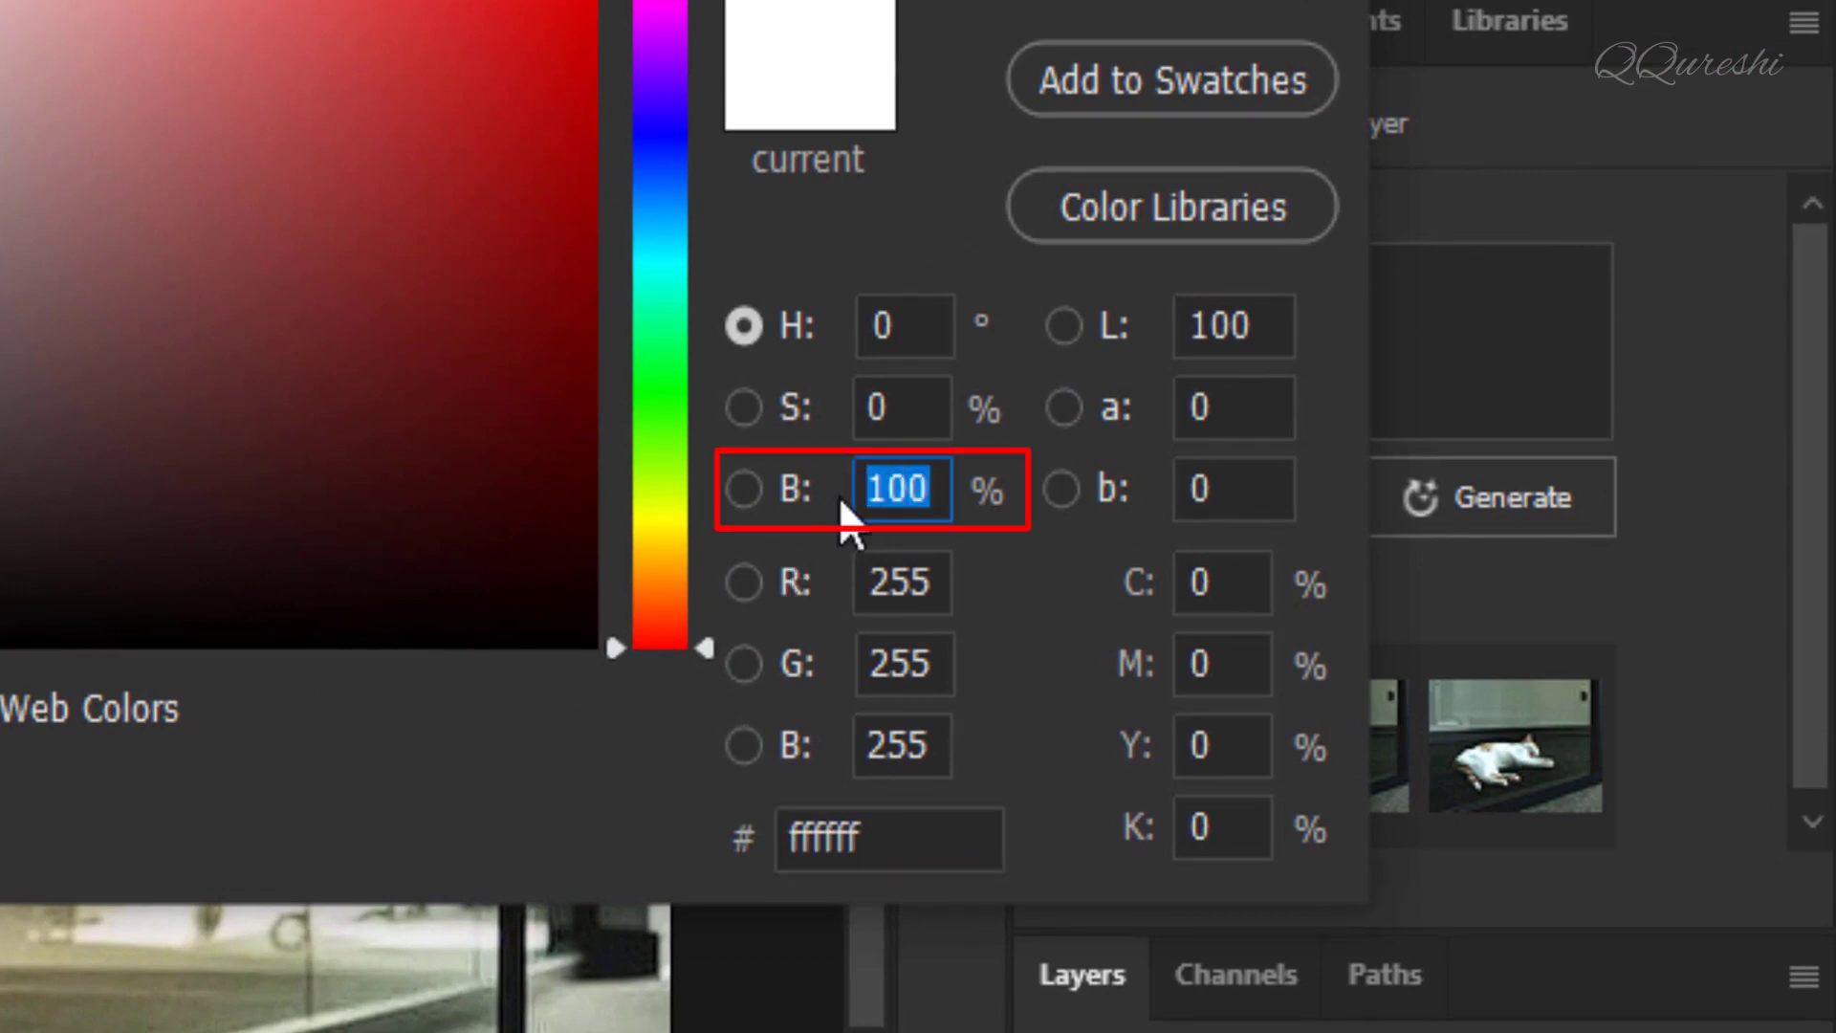
pyautogui.write('50')
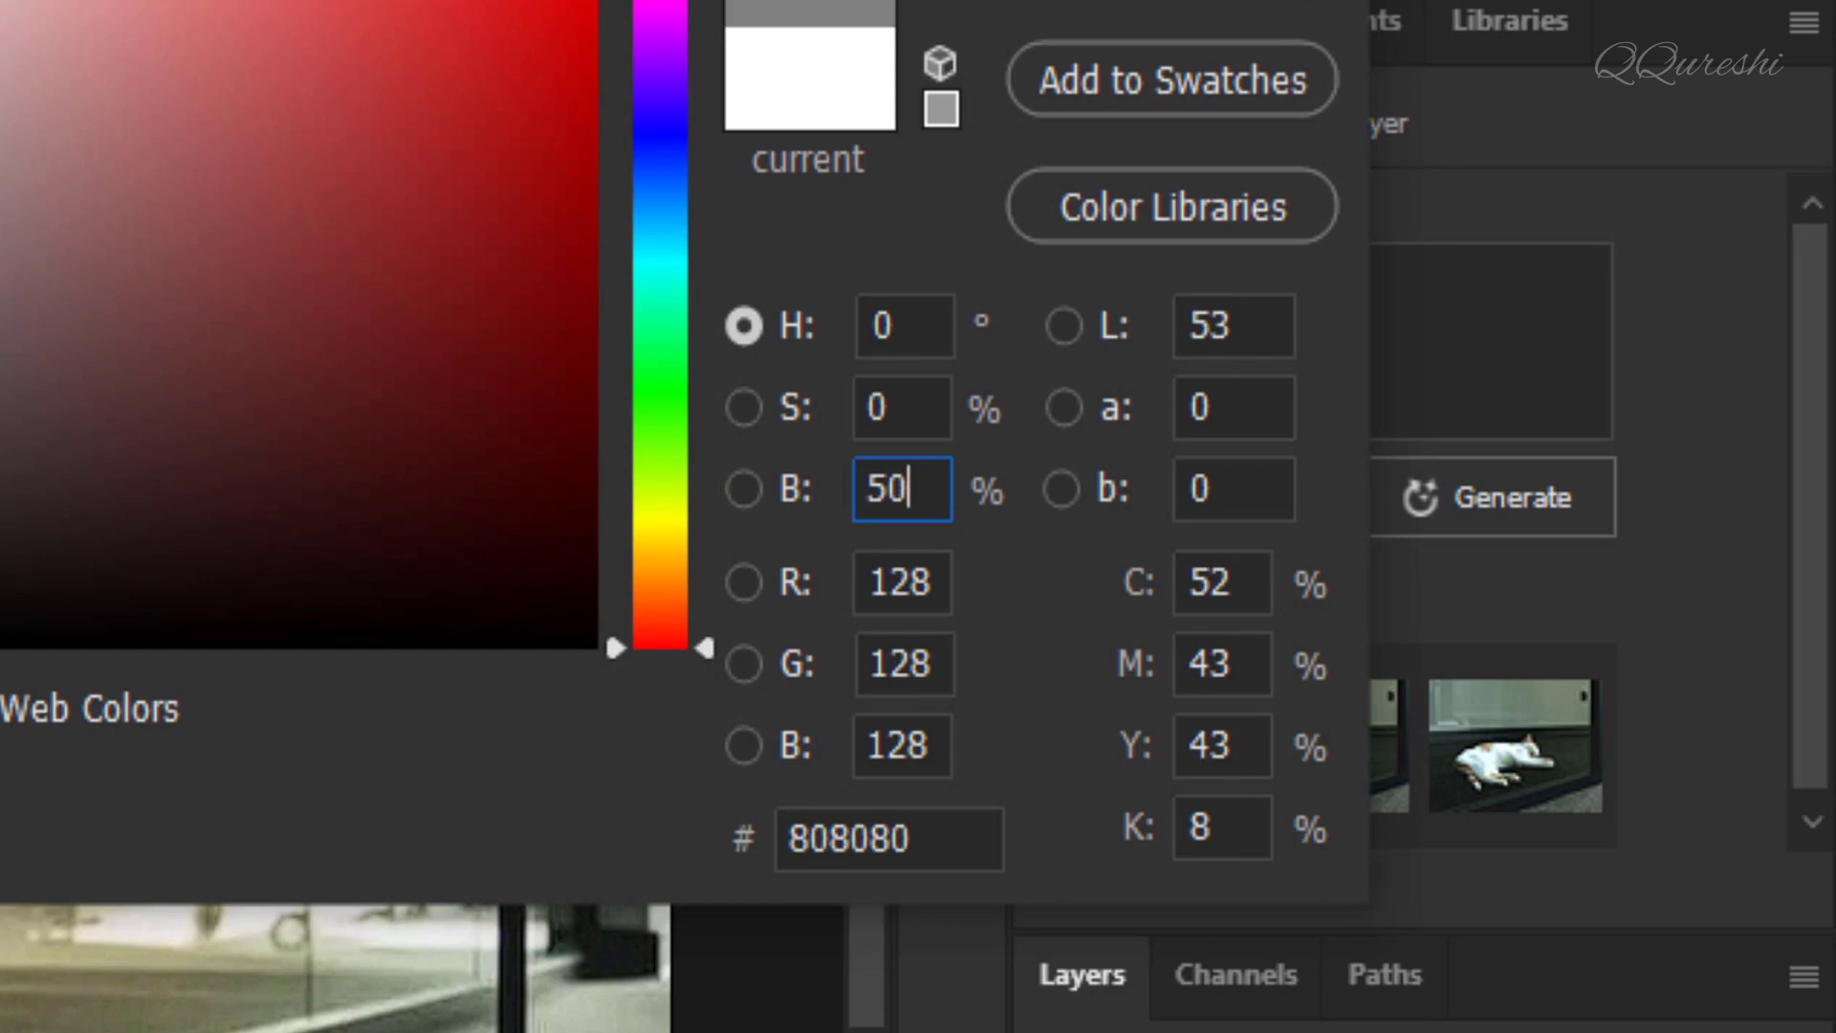
pyautogui.moveTo(933, 490); pyautogui.dragTo(867, 489)
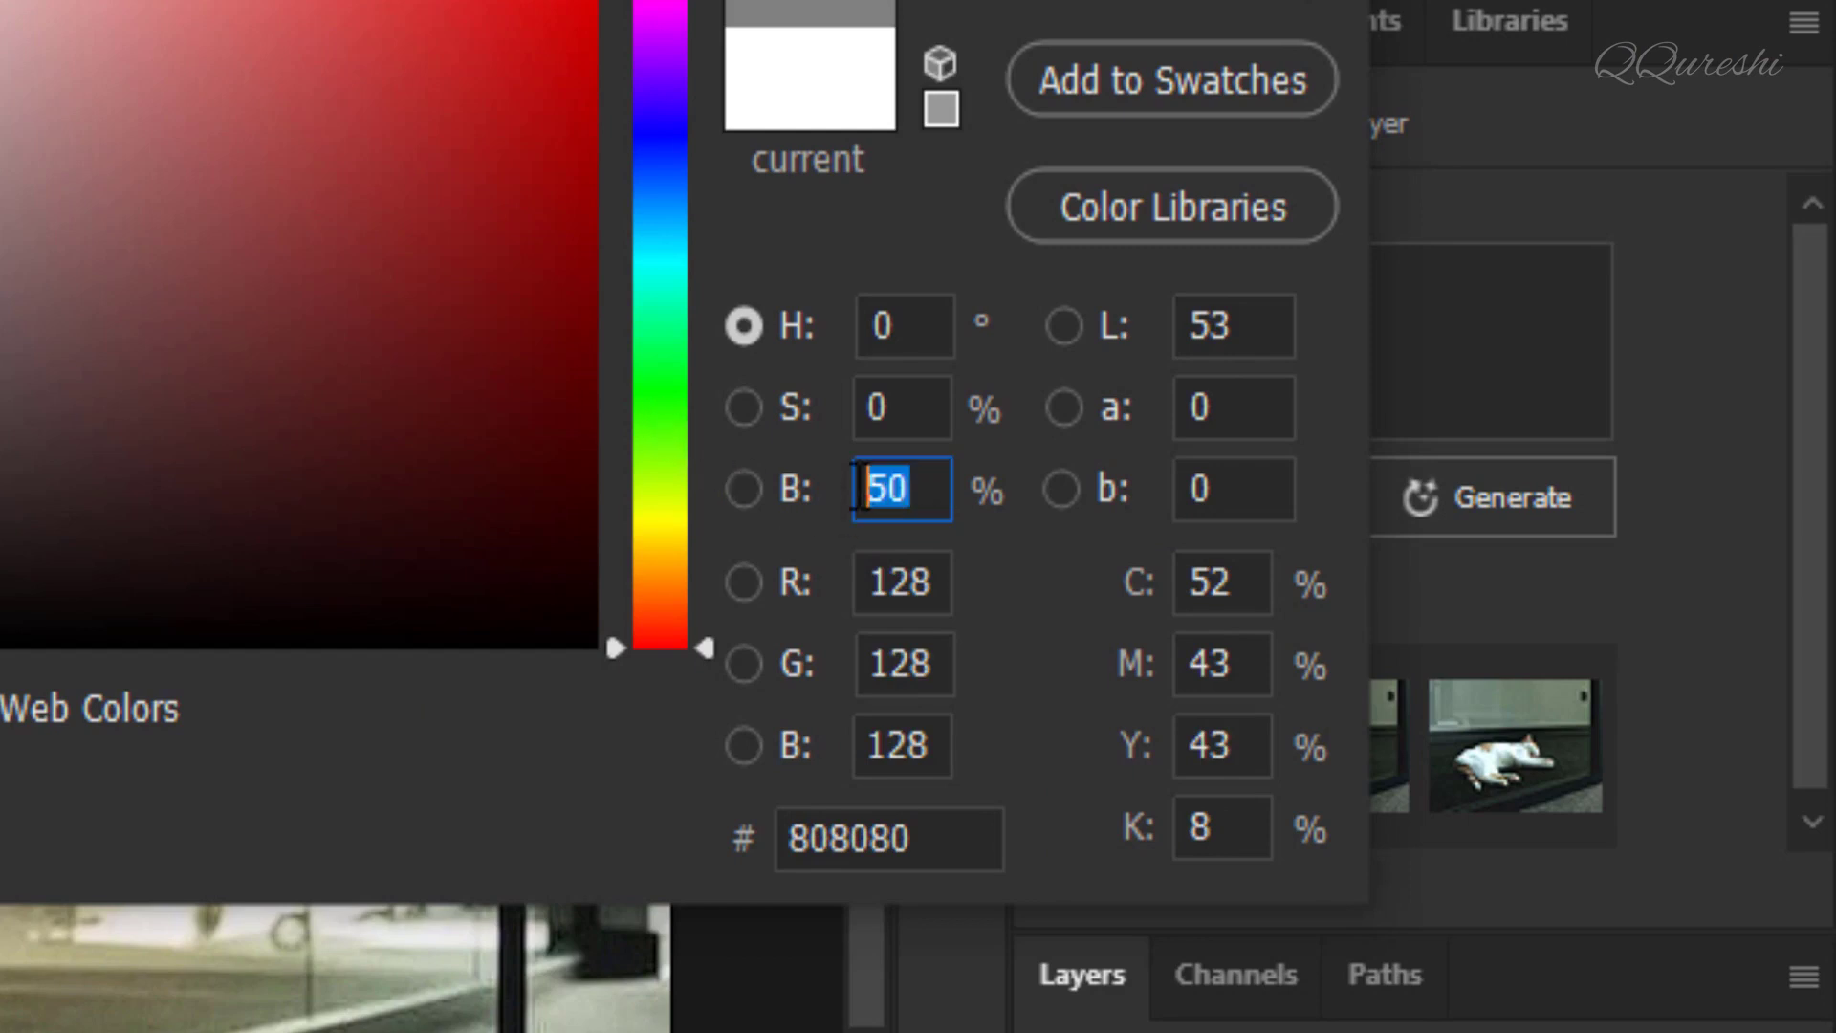
pyautogui.write('40')
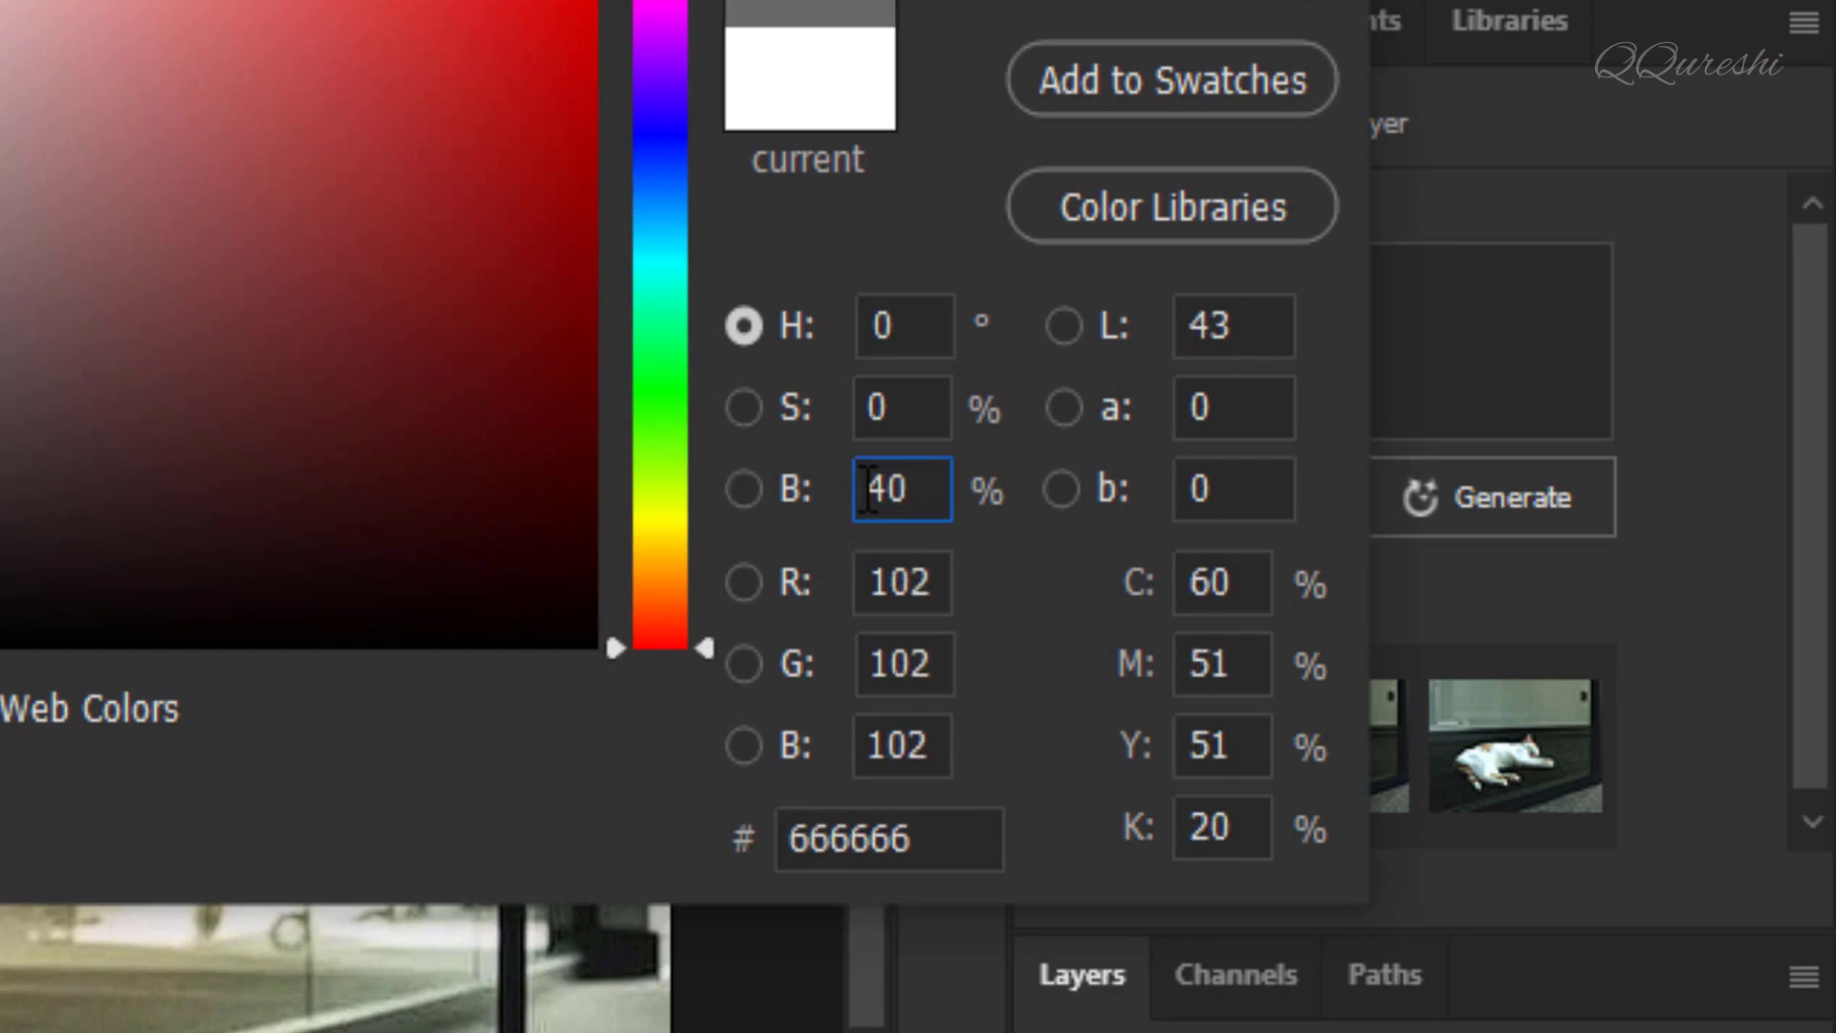
pyautogui.moveTo(918, 502); pyautogui.dragTo(839, 498)
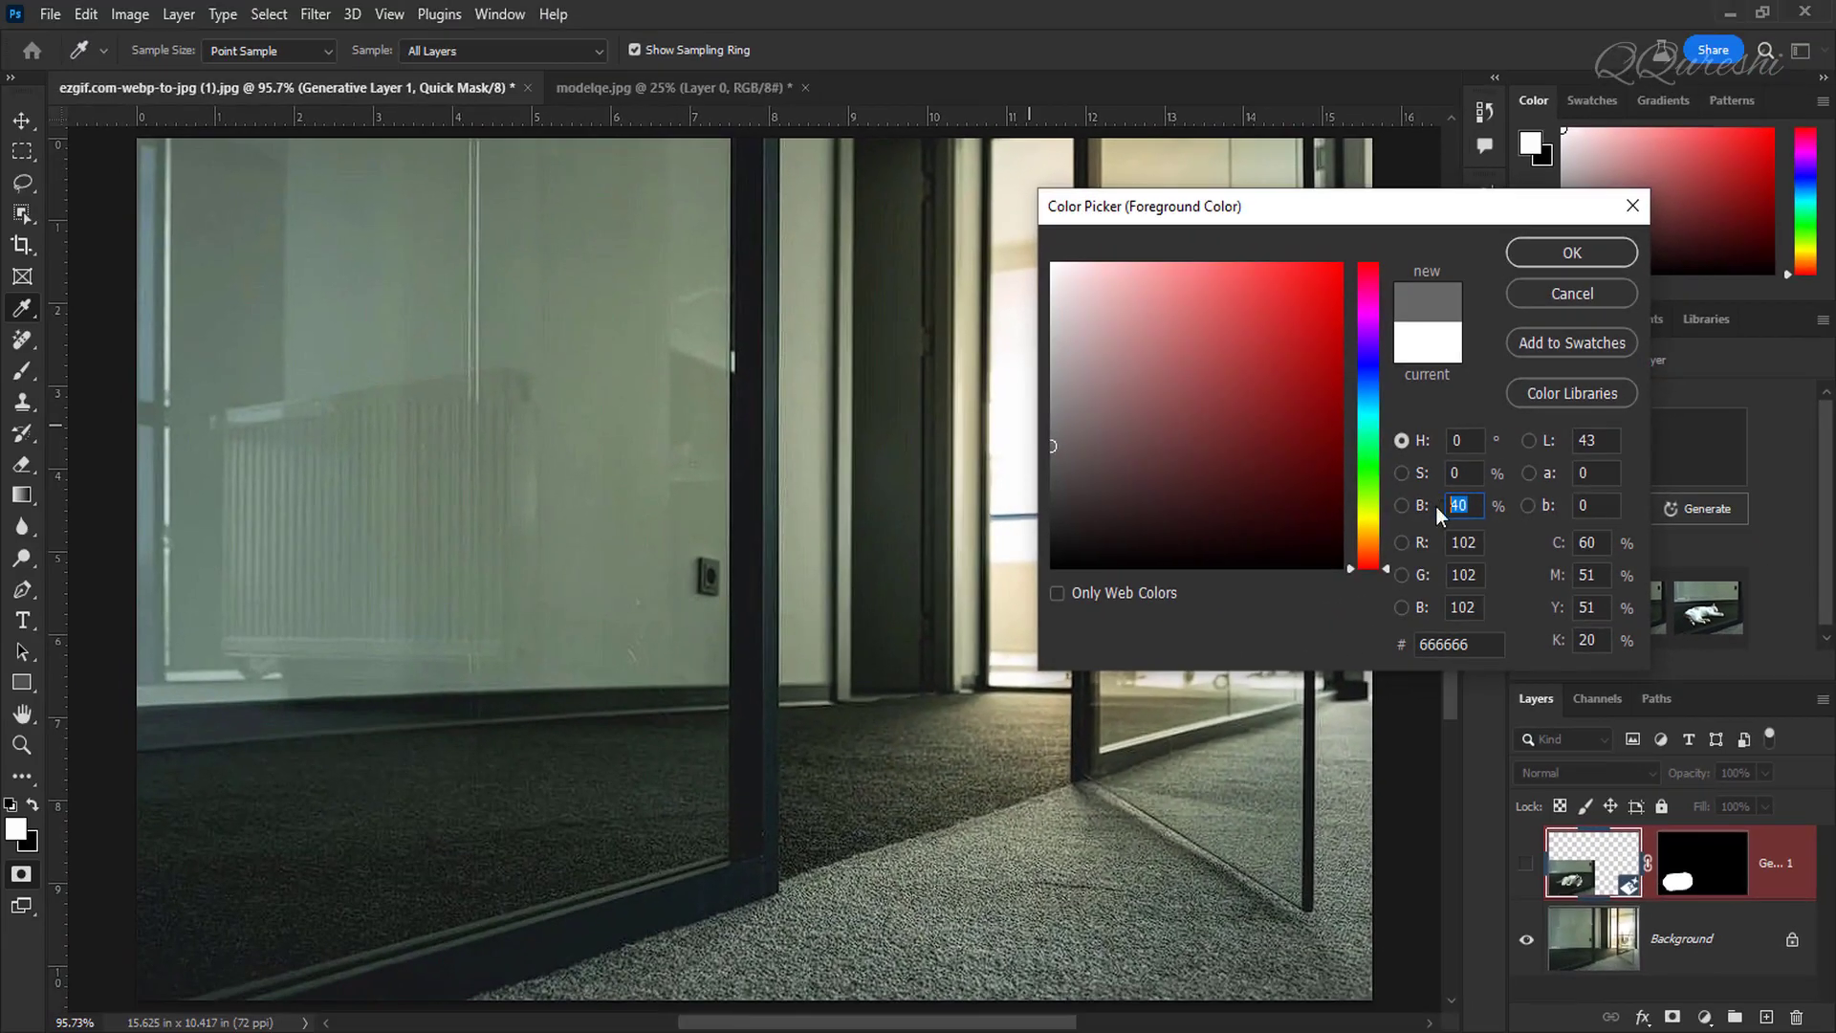
pyautogui.write('50')
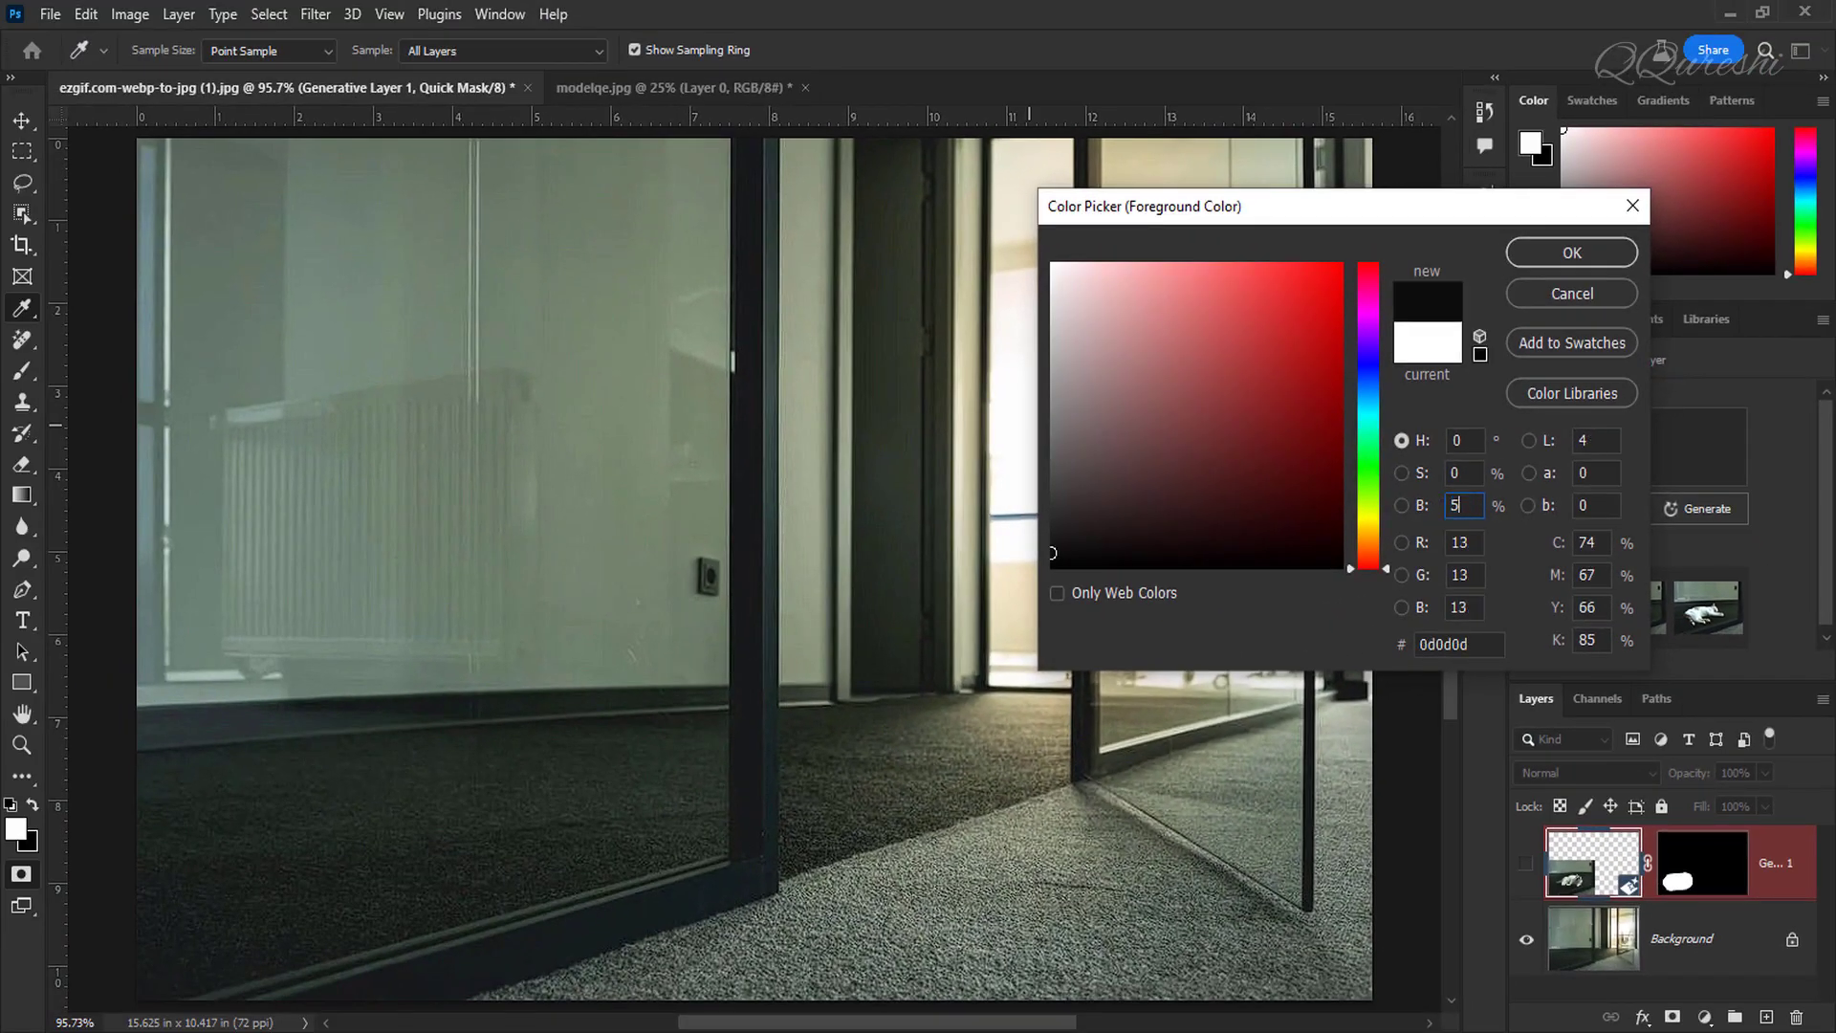
pyautogui.click(1544, 254)
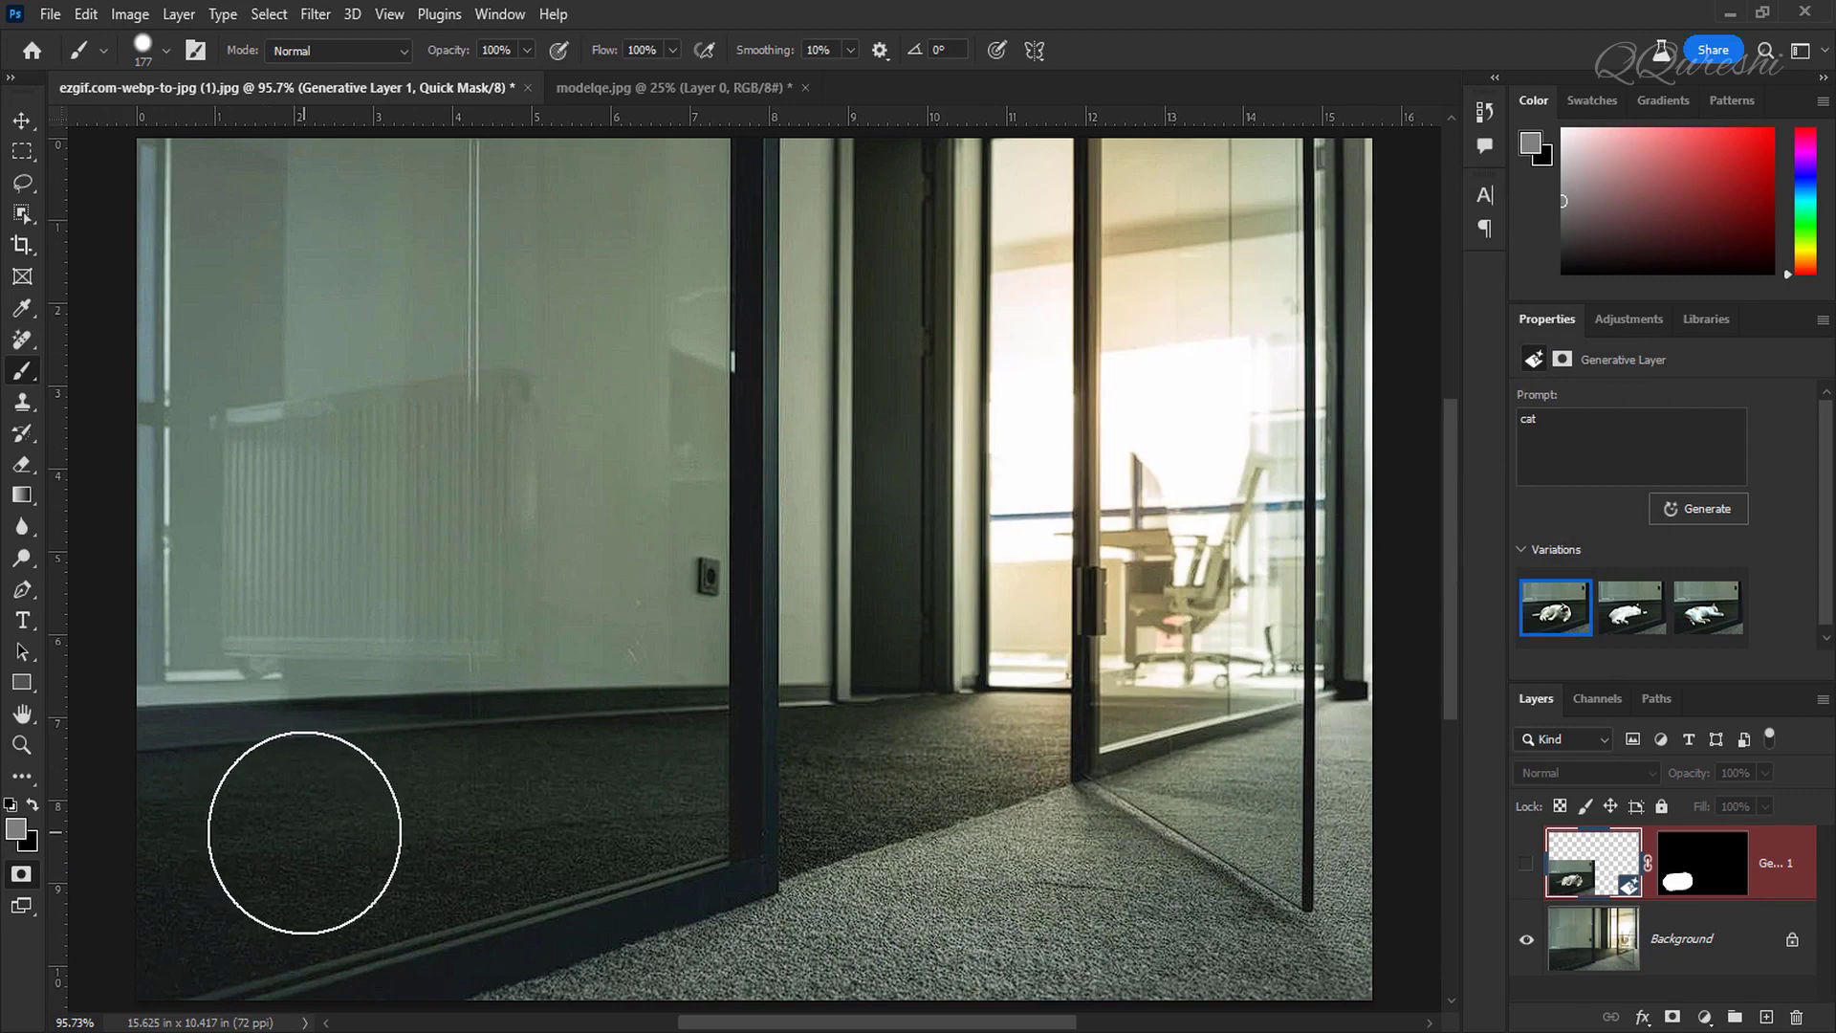
# Step: Fill the quick mask and paint a grey stroke across the lower-left floor
pyautogui.hotkey('ctrl', 'BackSpace')
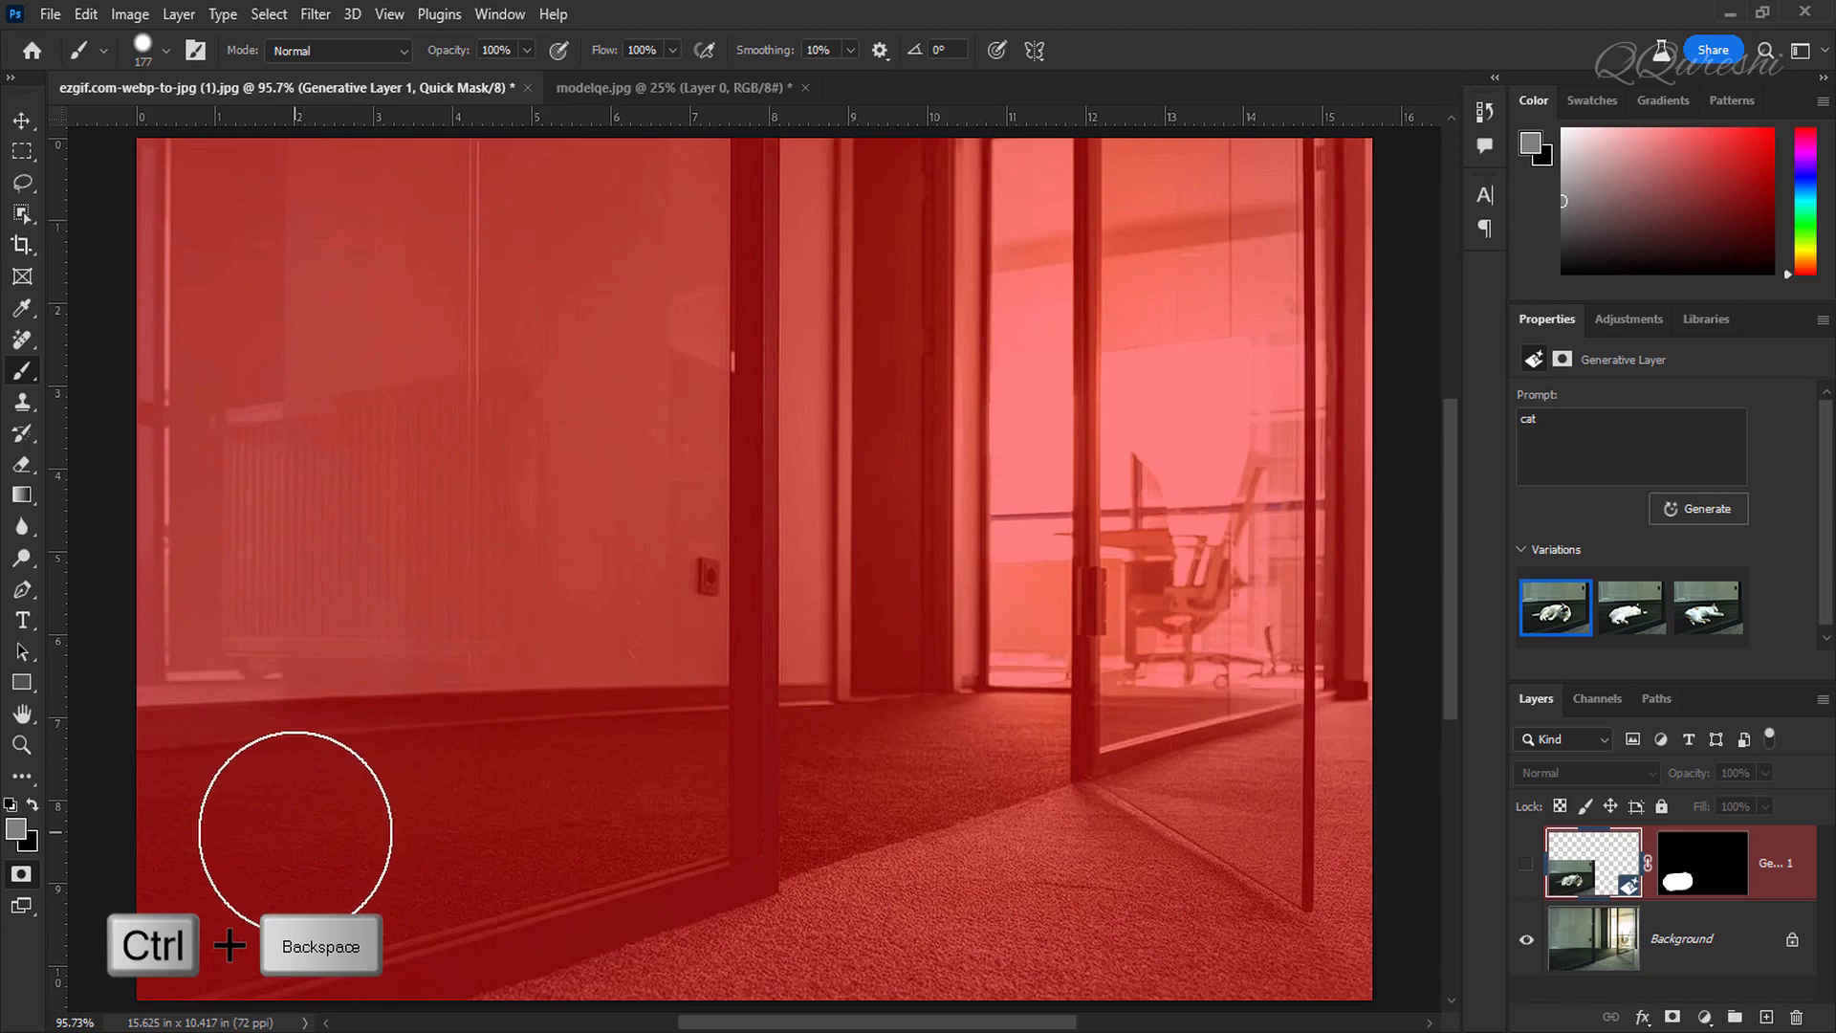
pyautogui.click(304, 831)
pyautogui.moveTo(304, 830); pyautogui.dragTo(498, 801)
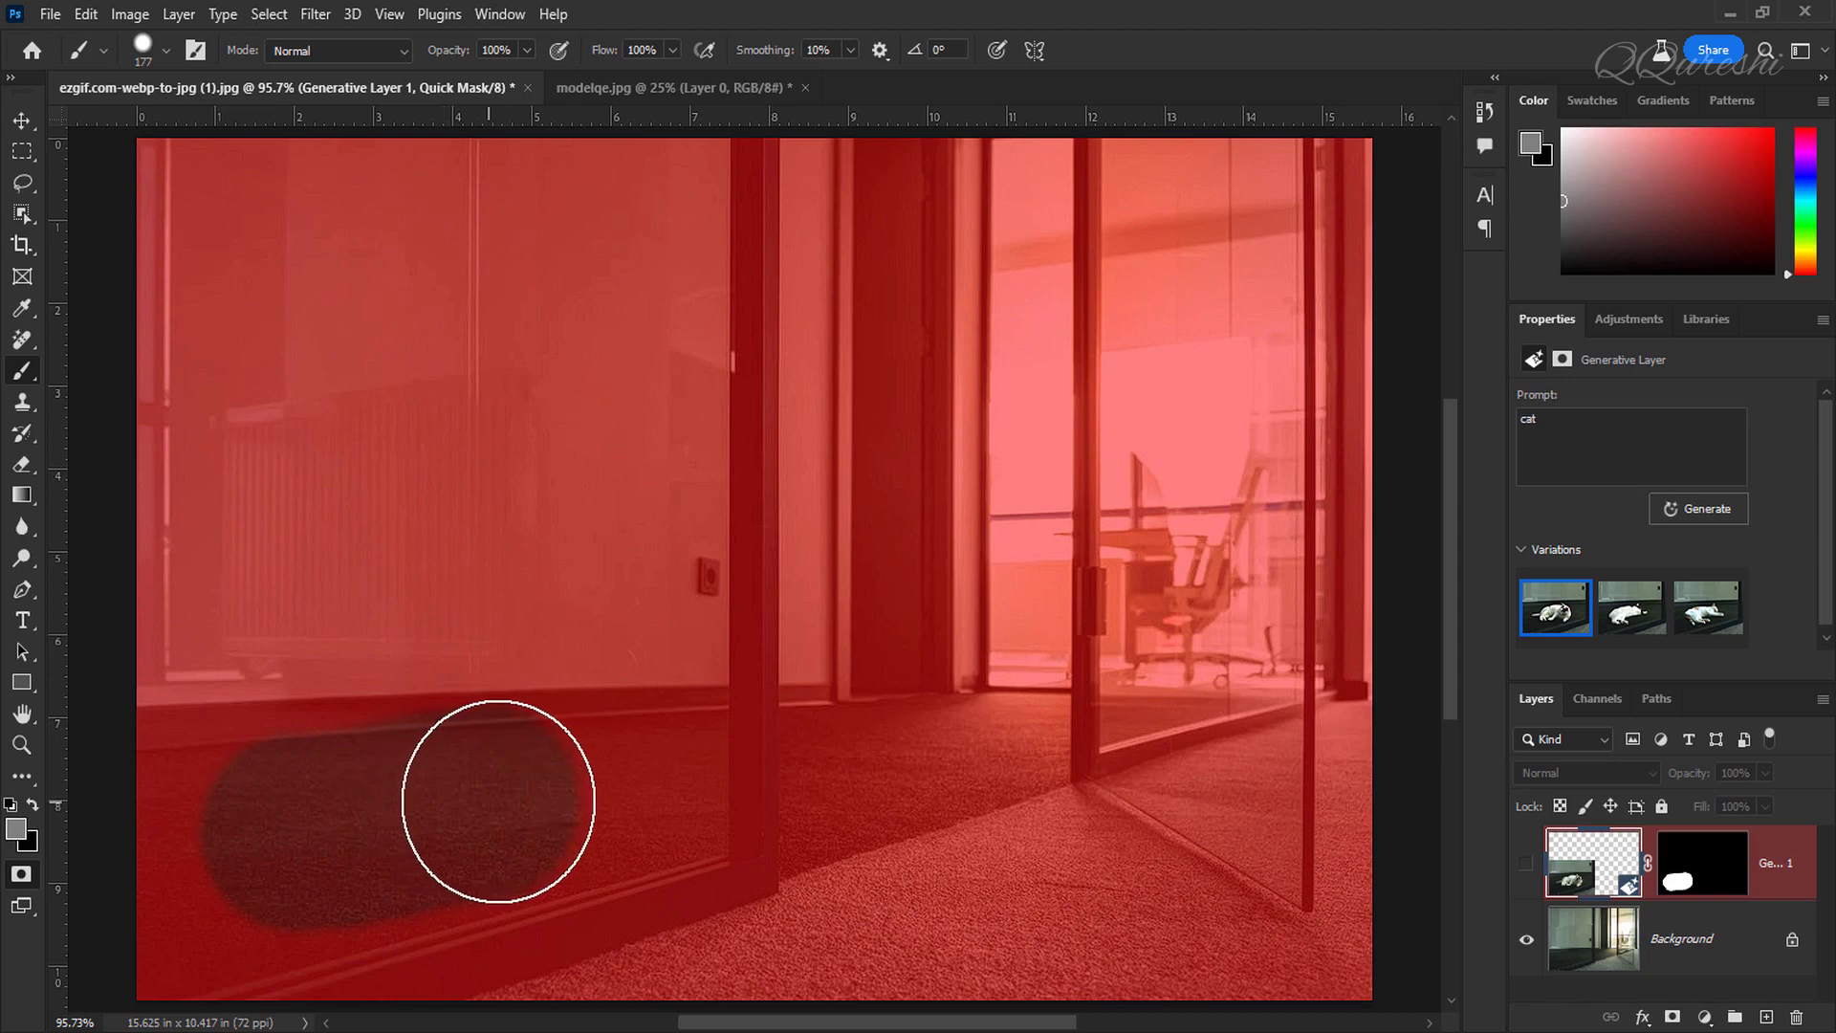
# Step: Convert the painted mask to a selection and generative-fill it with the prompt cat
pyautogui.press('q')
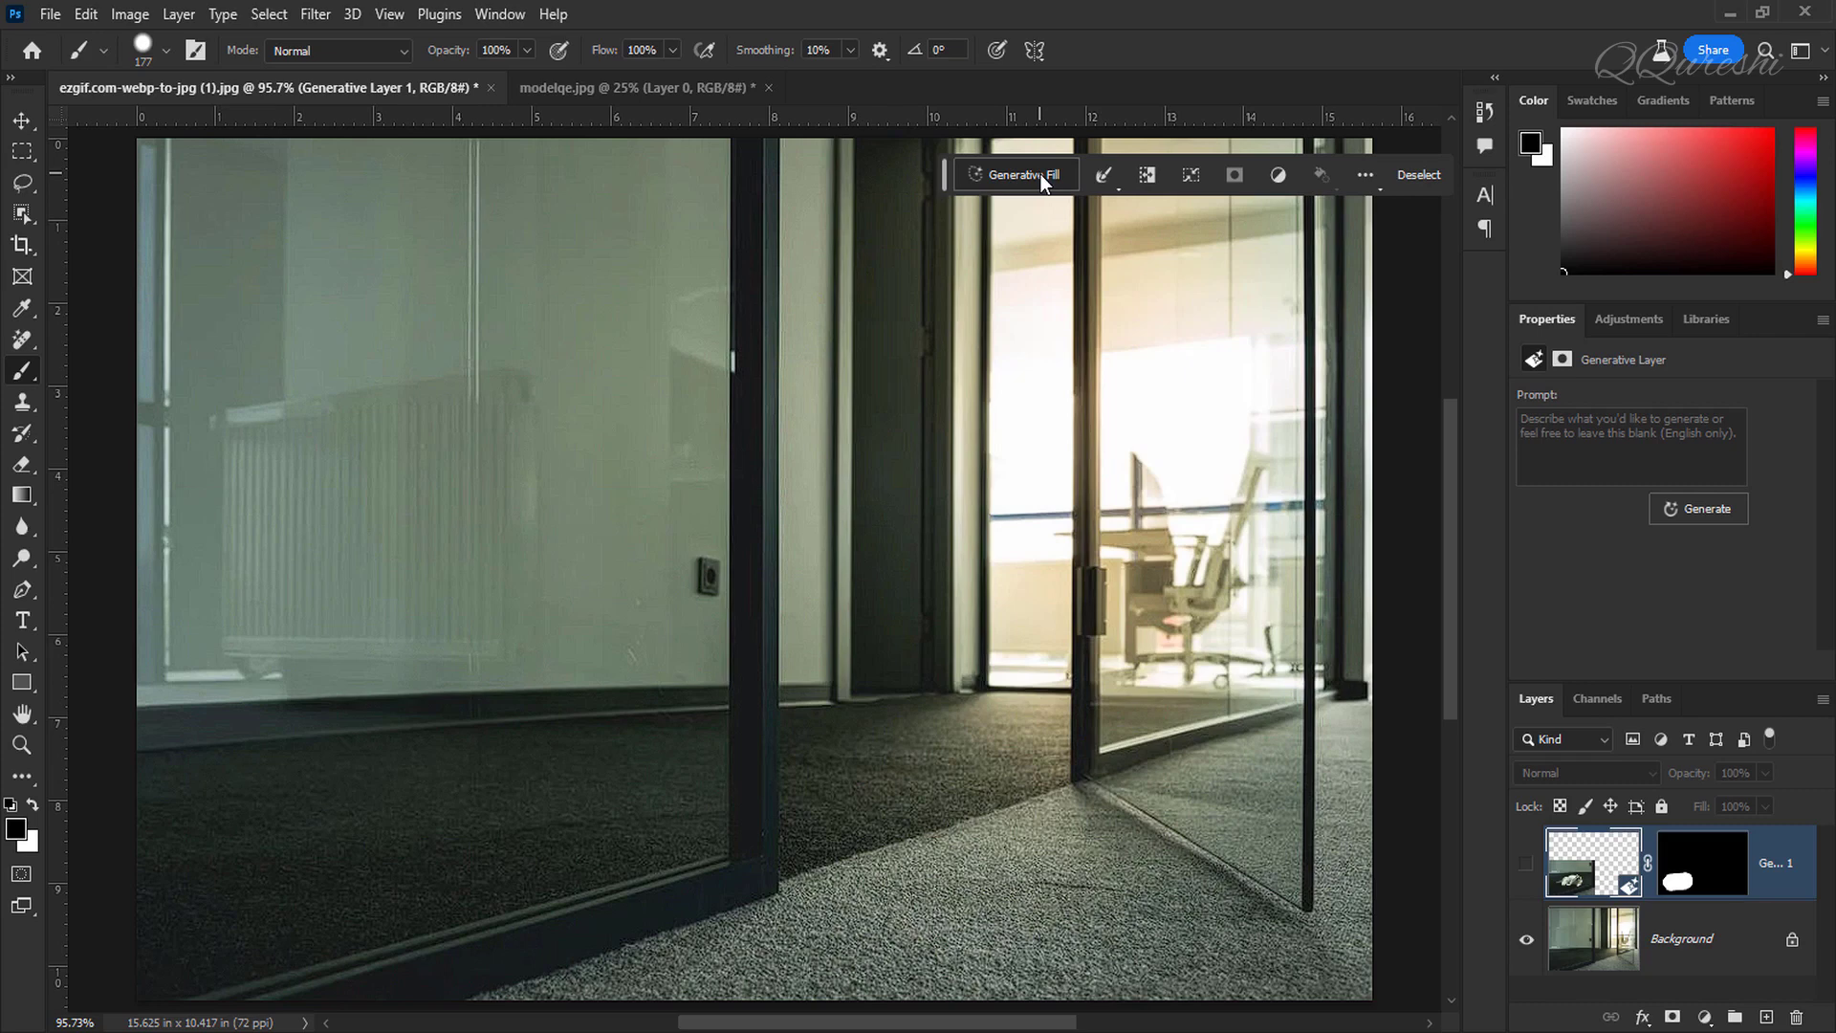
pyautogui.click(1043, 178)
pyautogui.write('c')
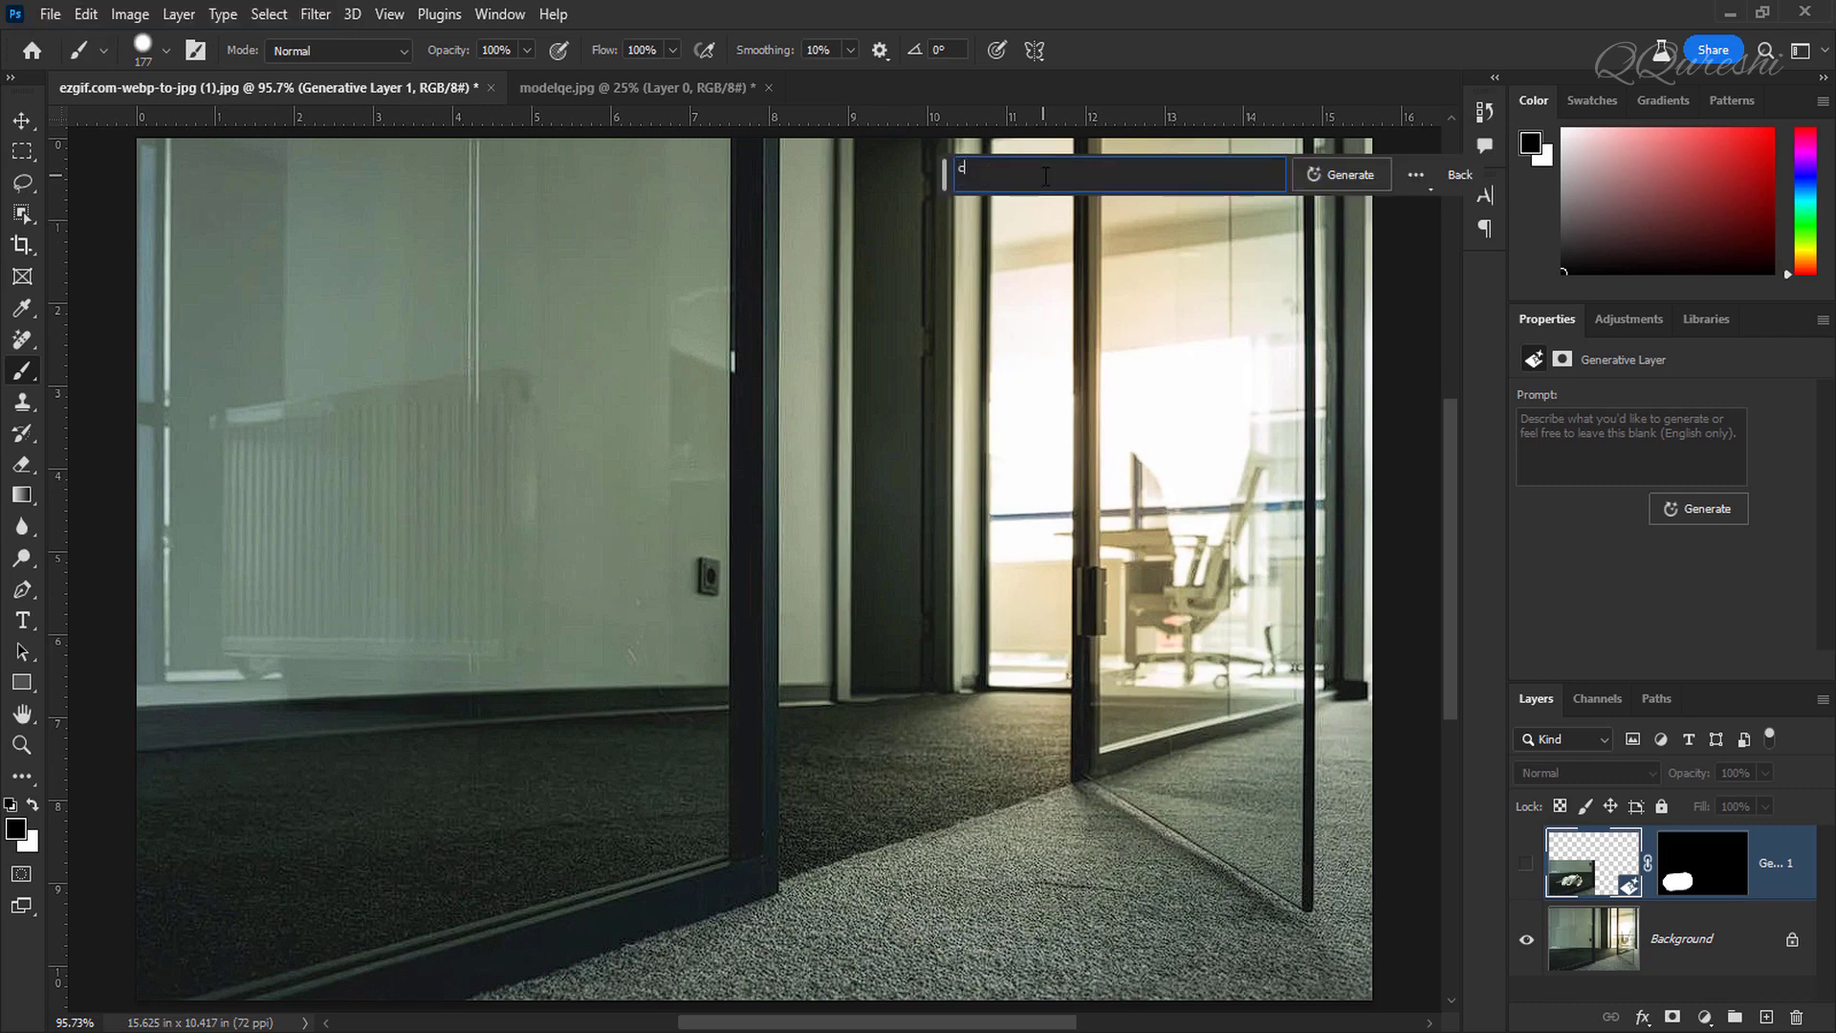
pyautogui.write('at')
pyautogui.click(1357, 174)
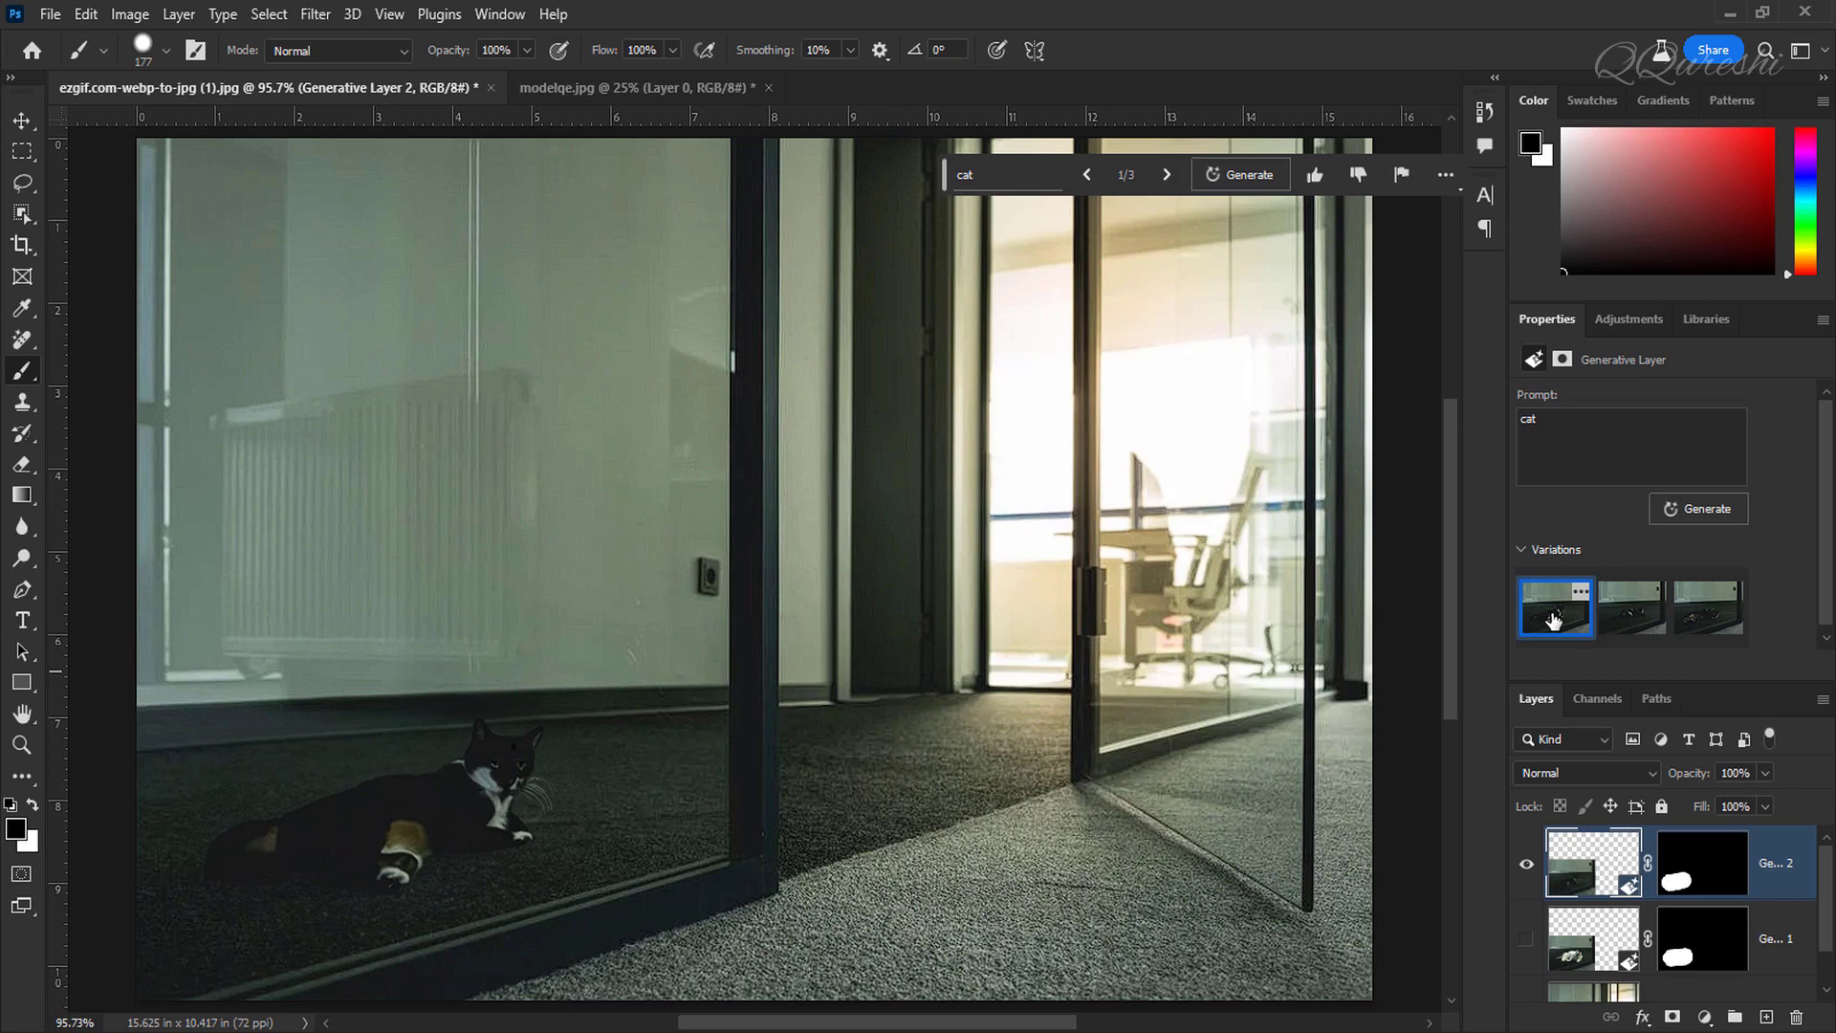
# Step: Browse the three new cat variations, ending on the first one
pyautogui.click(1626, 620)
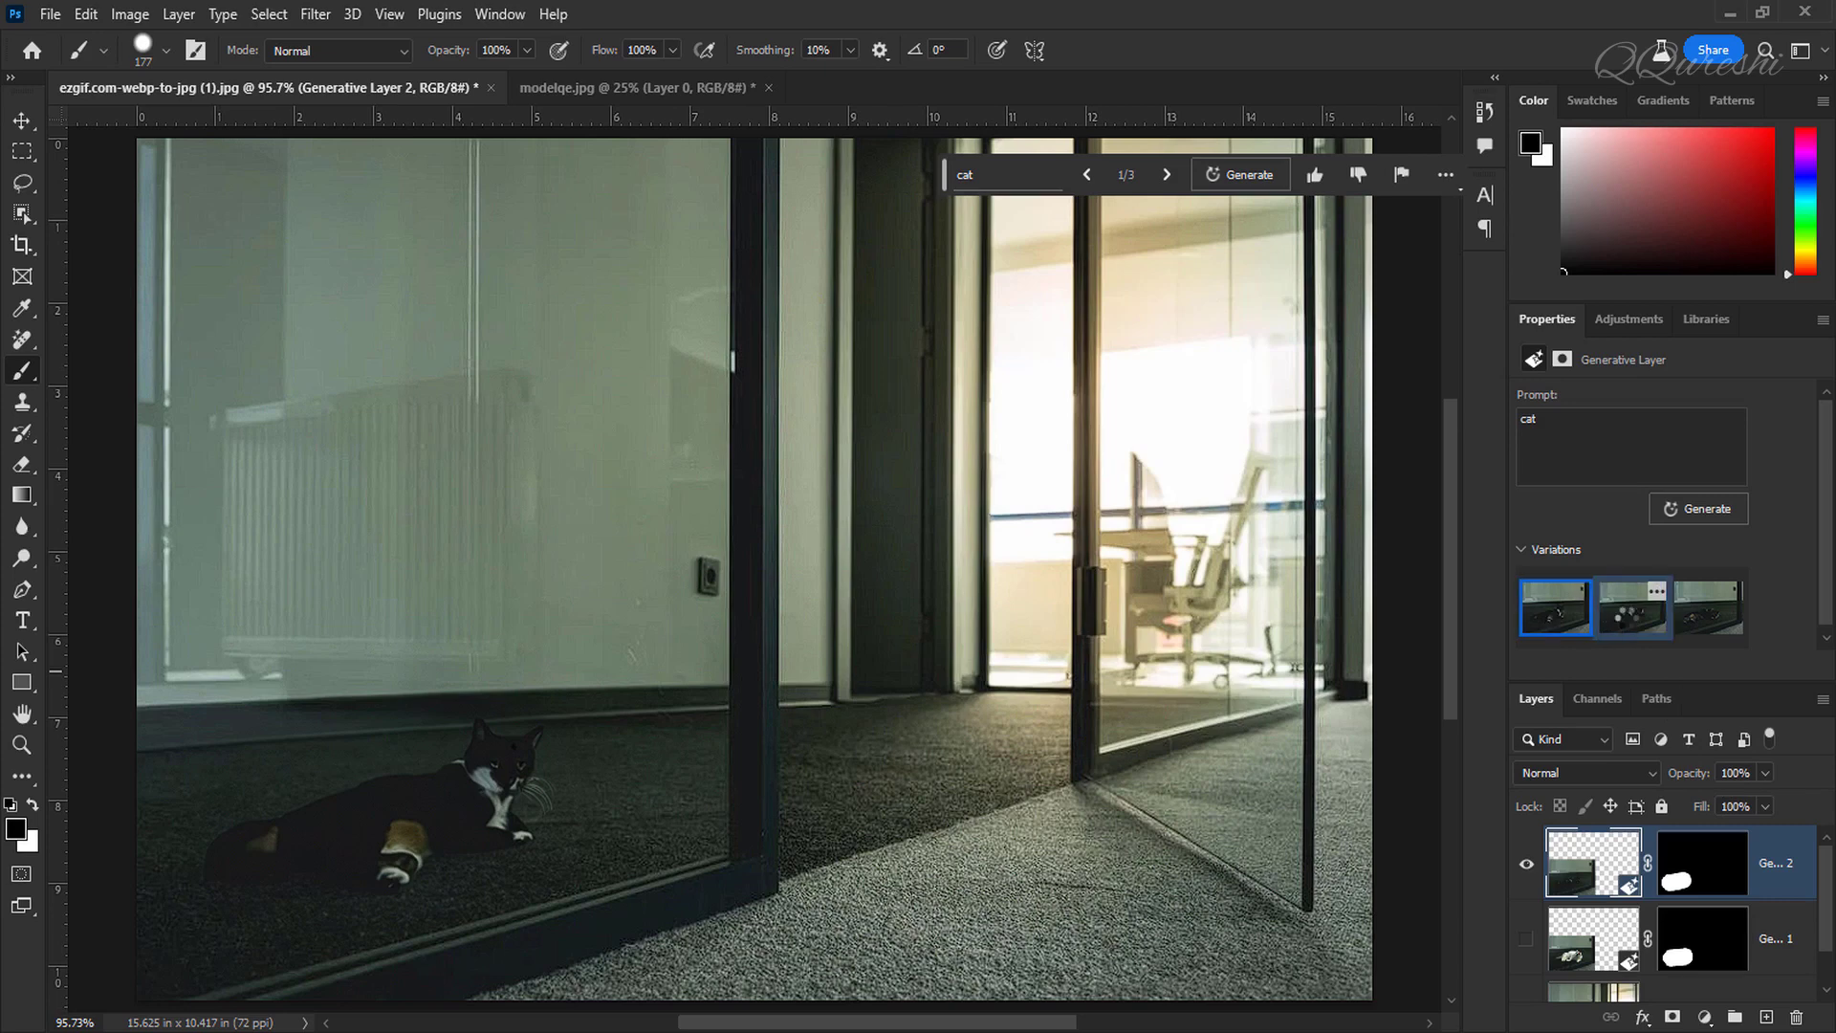
pyautogui.click(1707, 623)
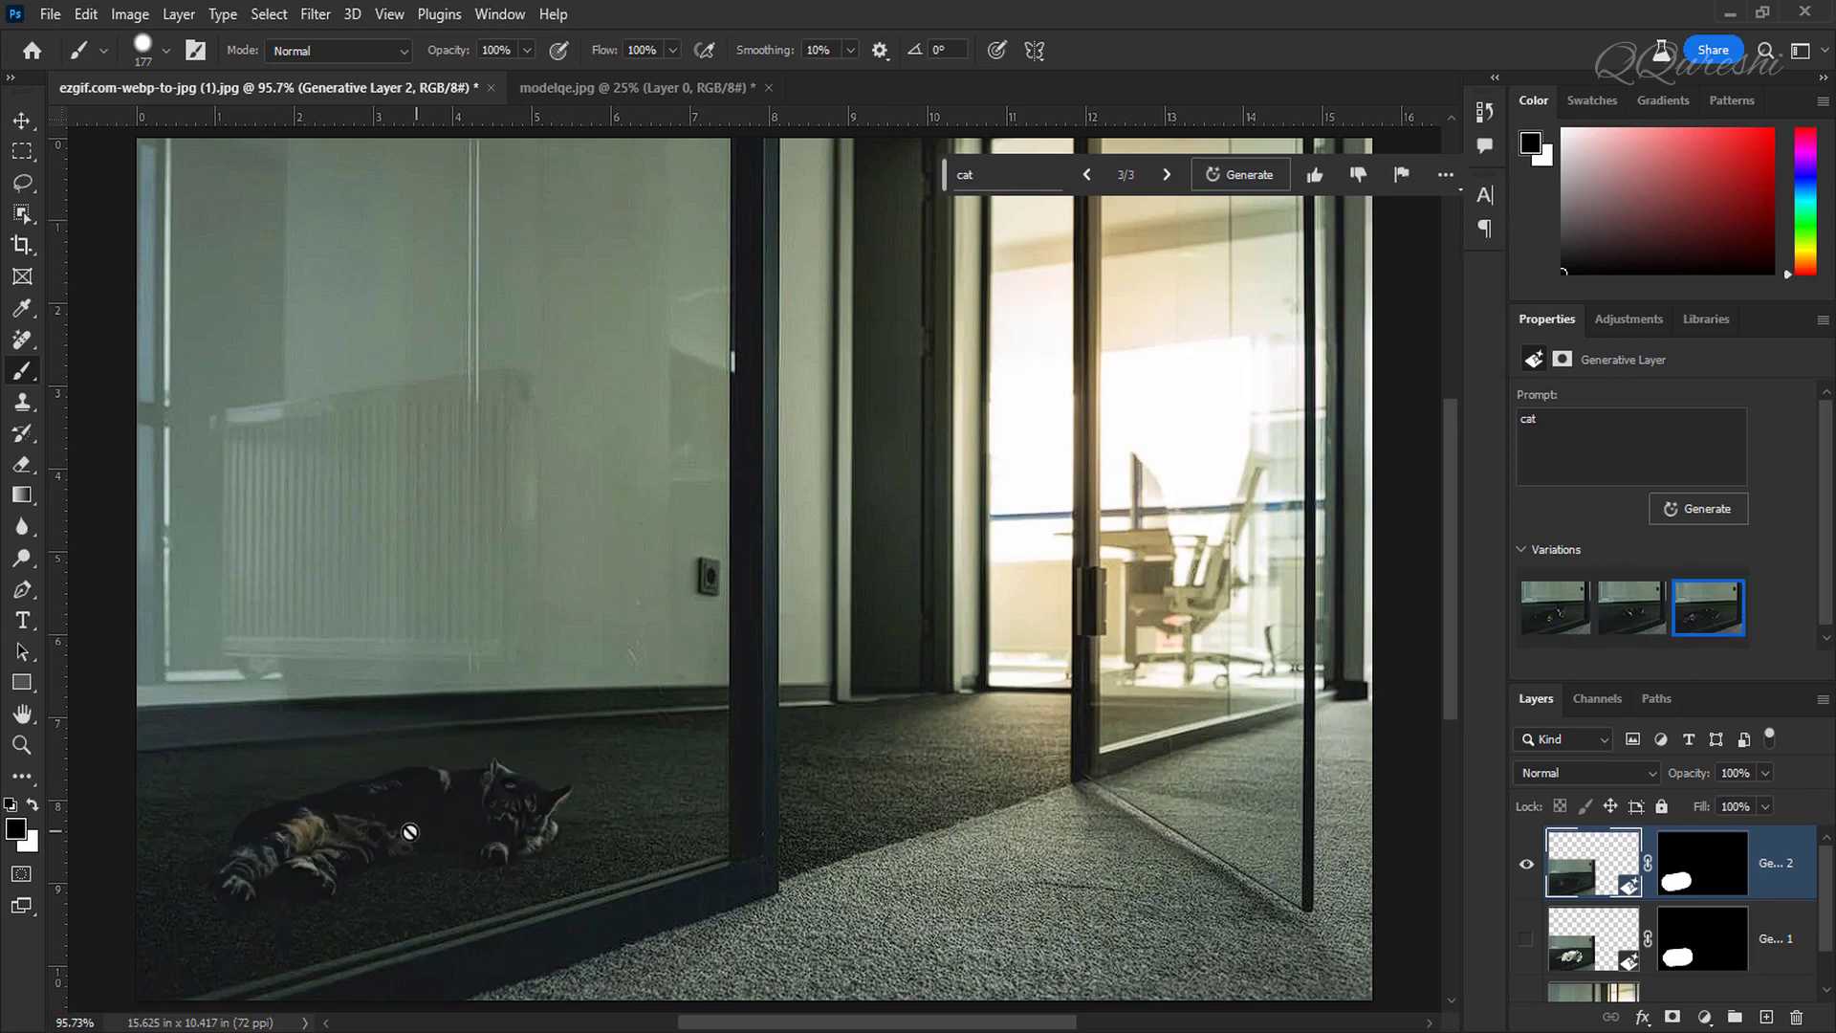
pyautogui.click(1579, 626)
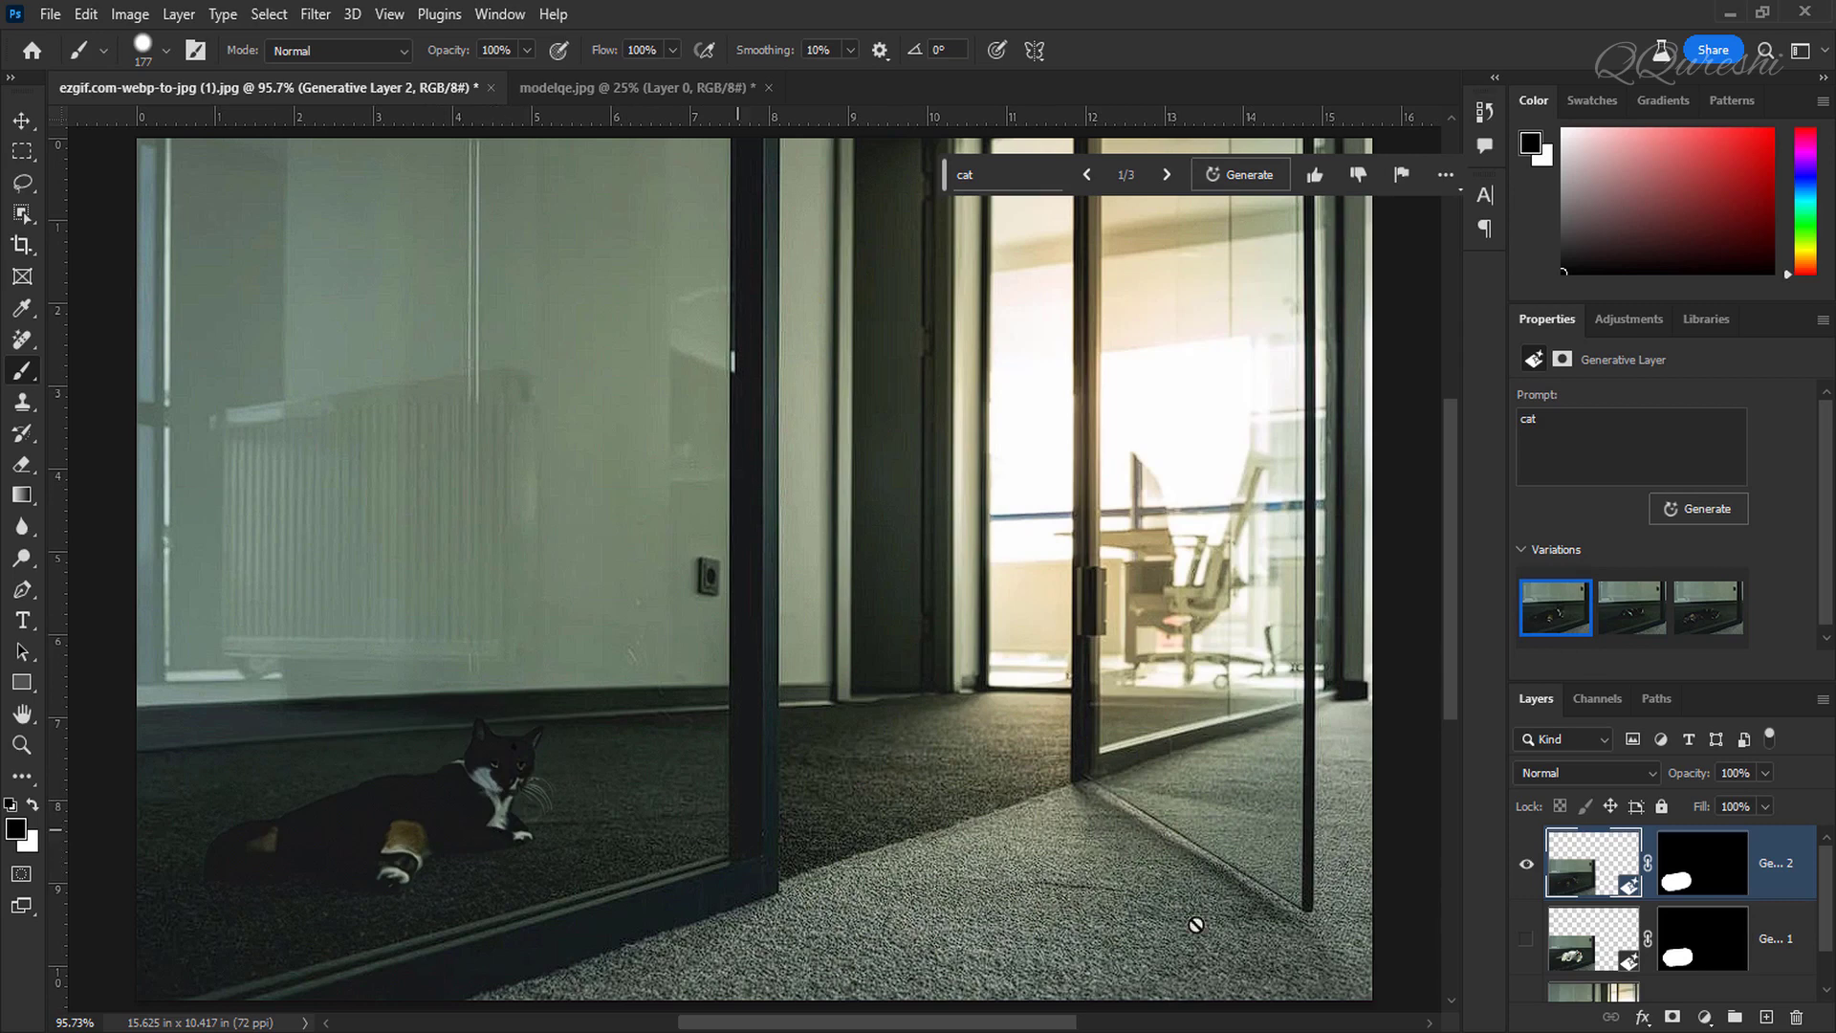
# Step: Compare the new cat layer with the earlier generative layer by toggling their visibility
pyautogui.click(1527, 868)
pyautogui.click(1528, 939)
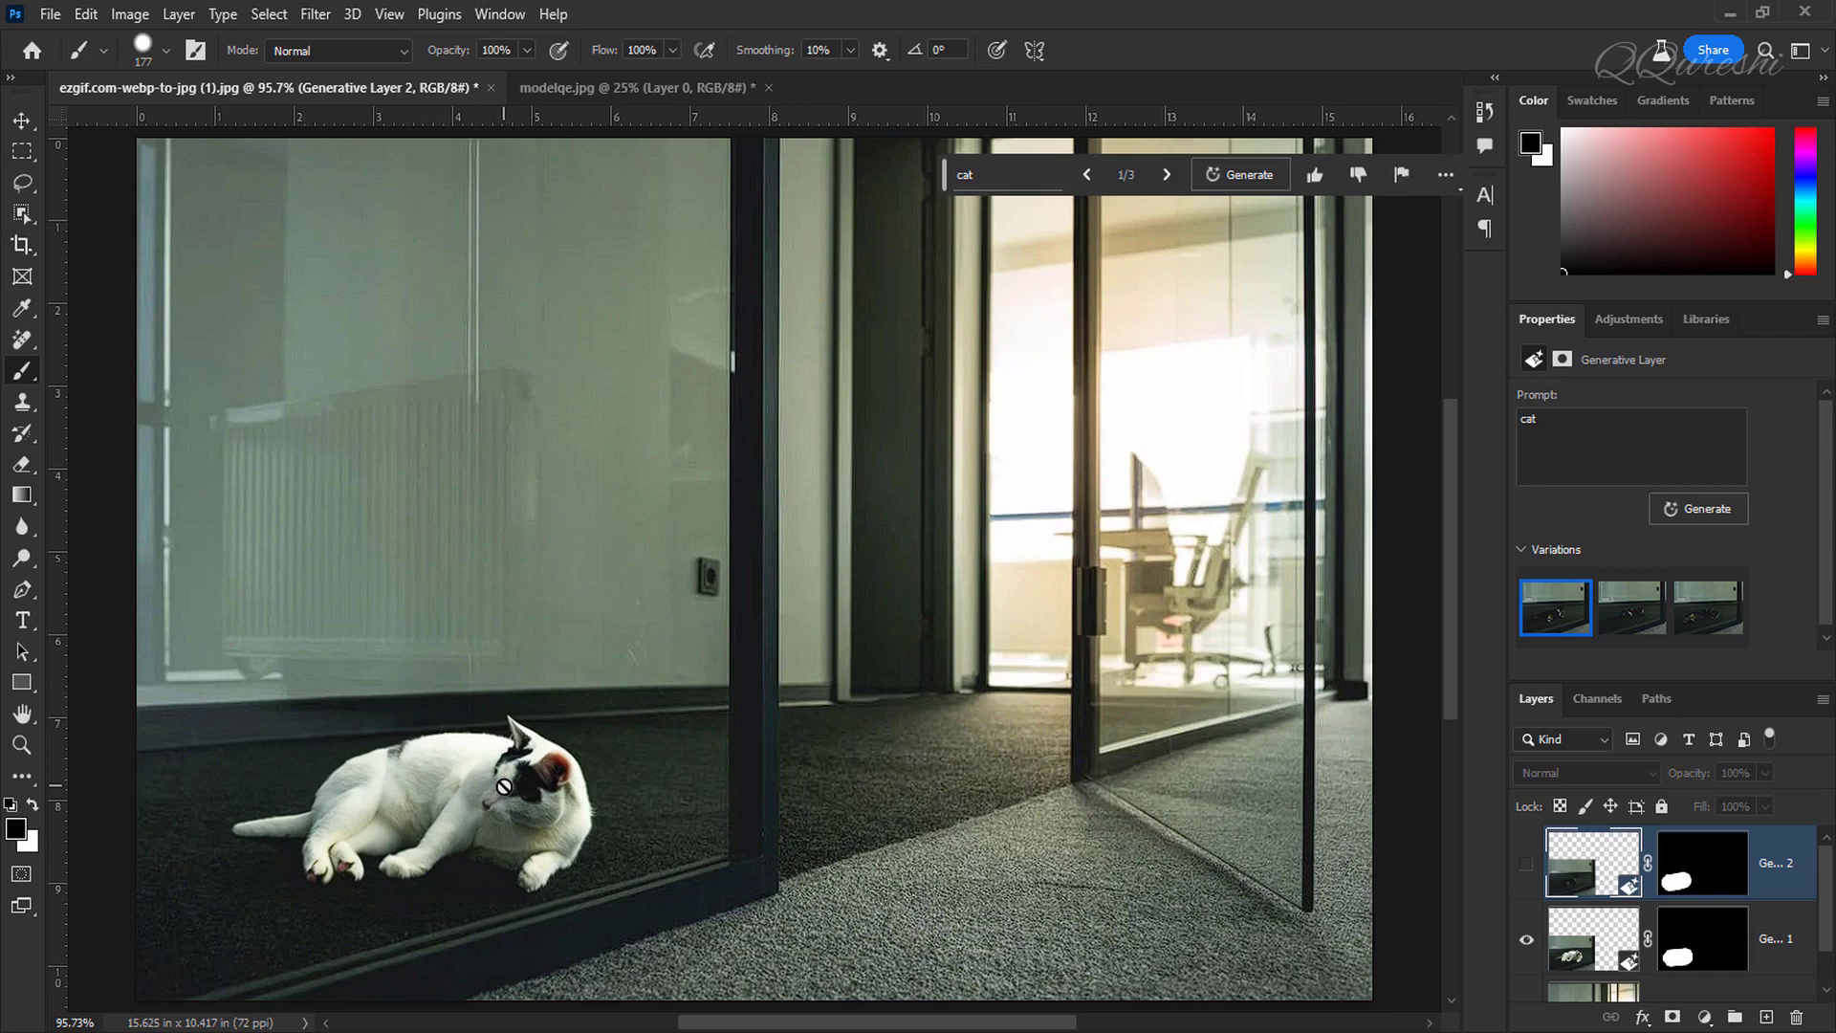
pyautogui.click(1527, 866)
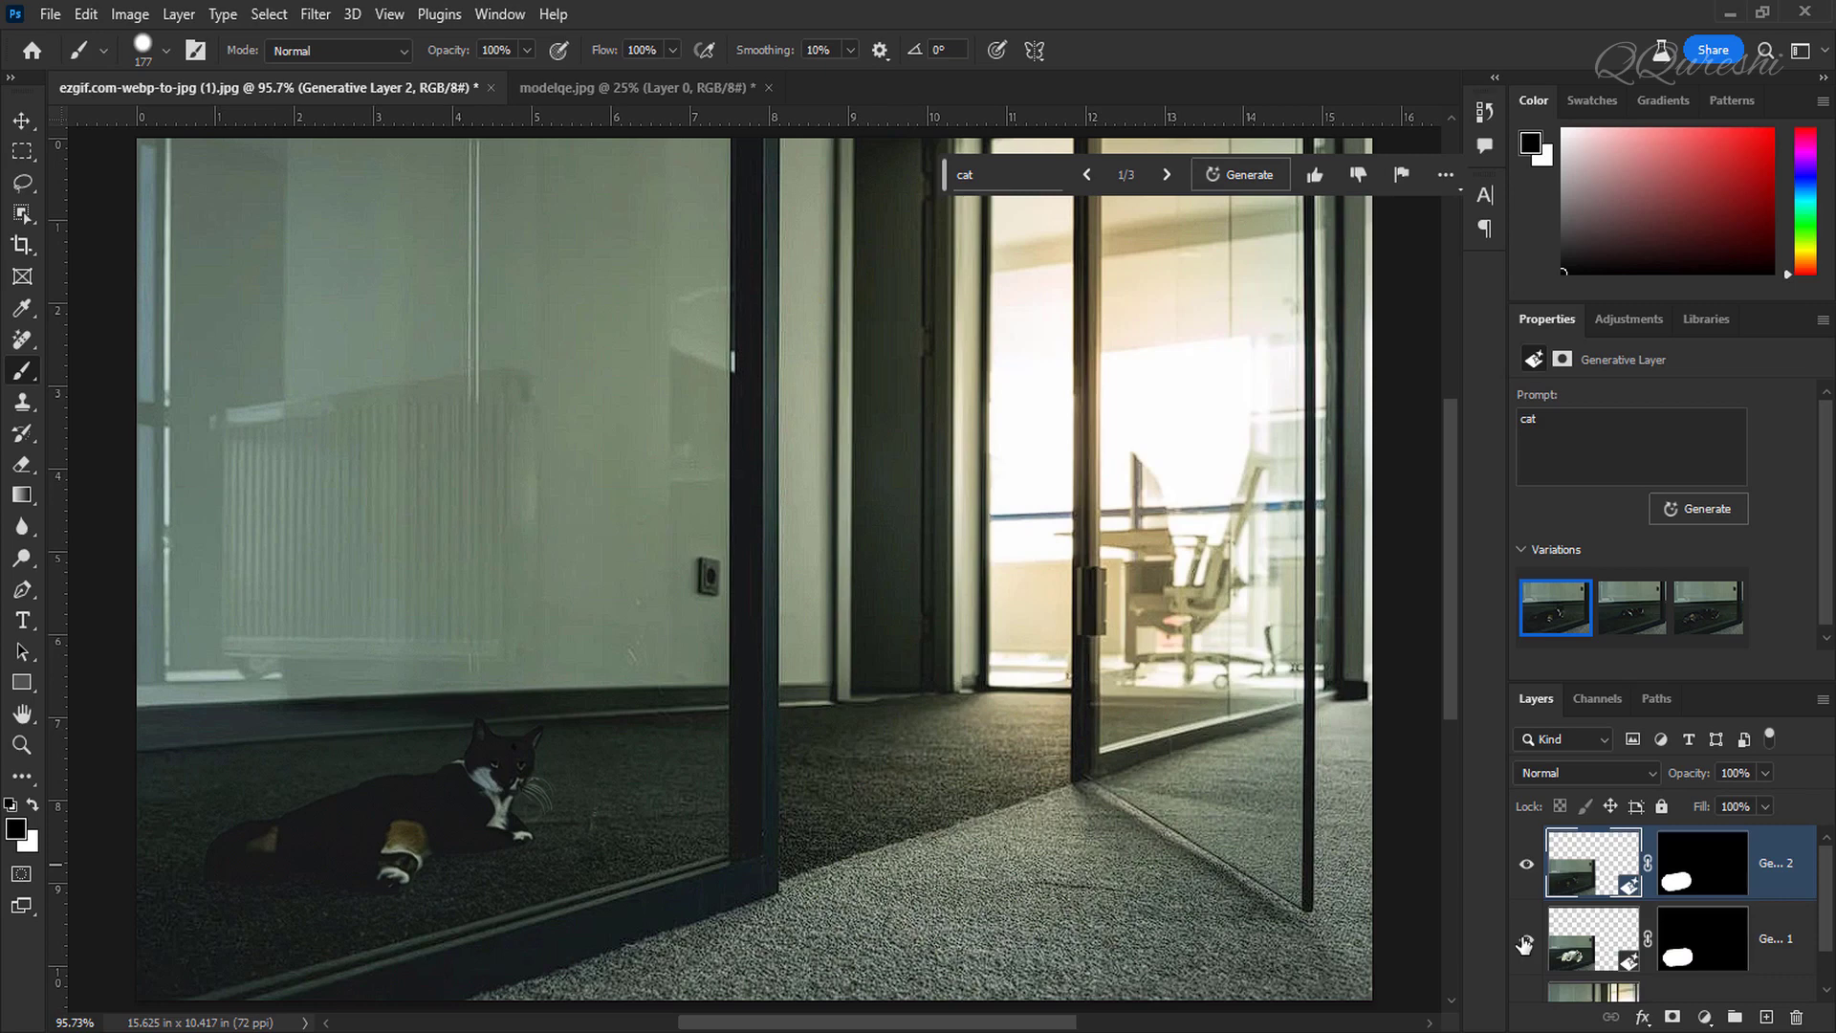
# Step: Switch to the portrait document and extend its canvas upward to about 34 in tall with the Crop tool
pyautogui.click(584, 88)
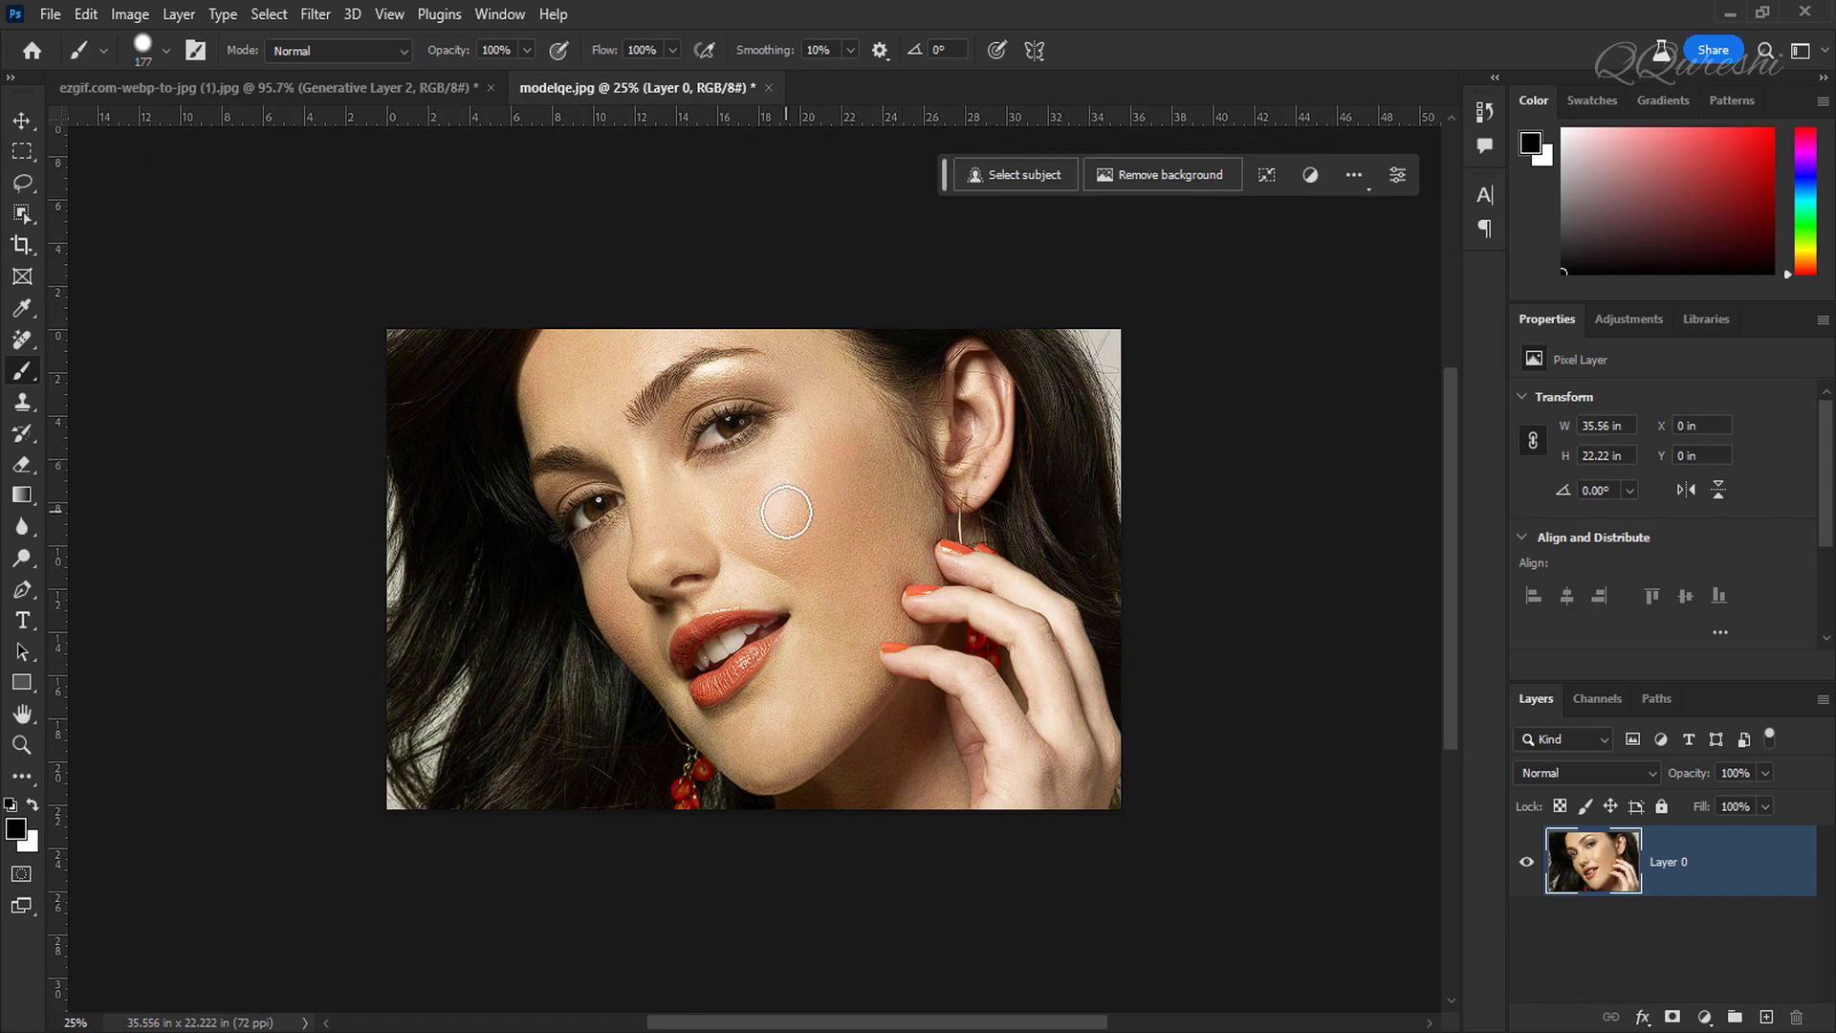
pyautogui.click(20, 247)
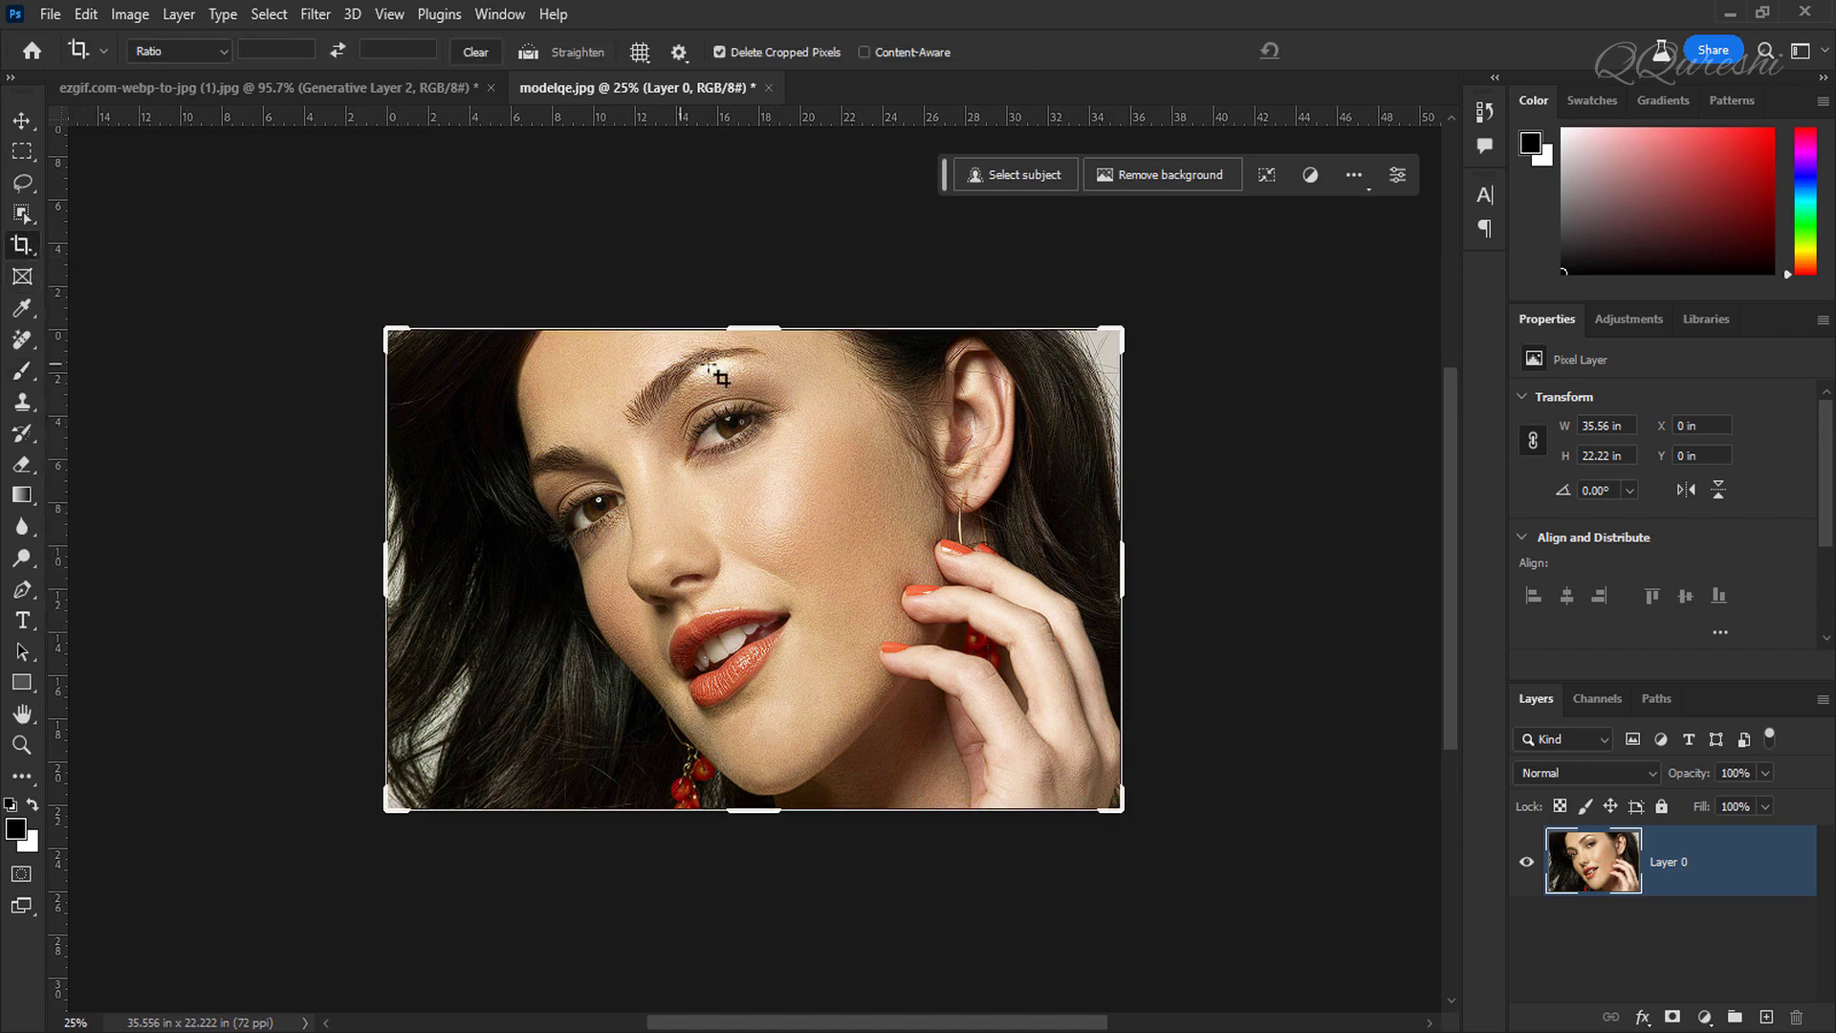
pyautogui.moveTo(755, 329); pyautogui.dragTo(759, 199)
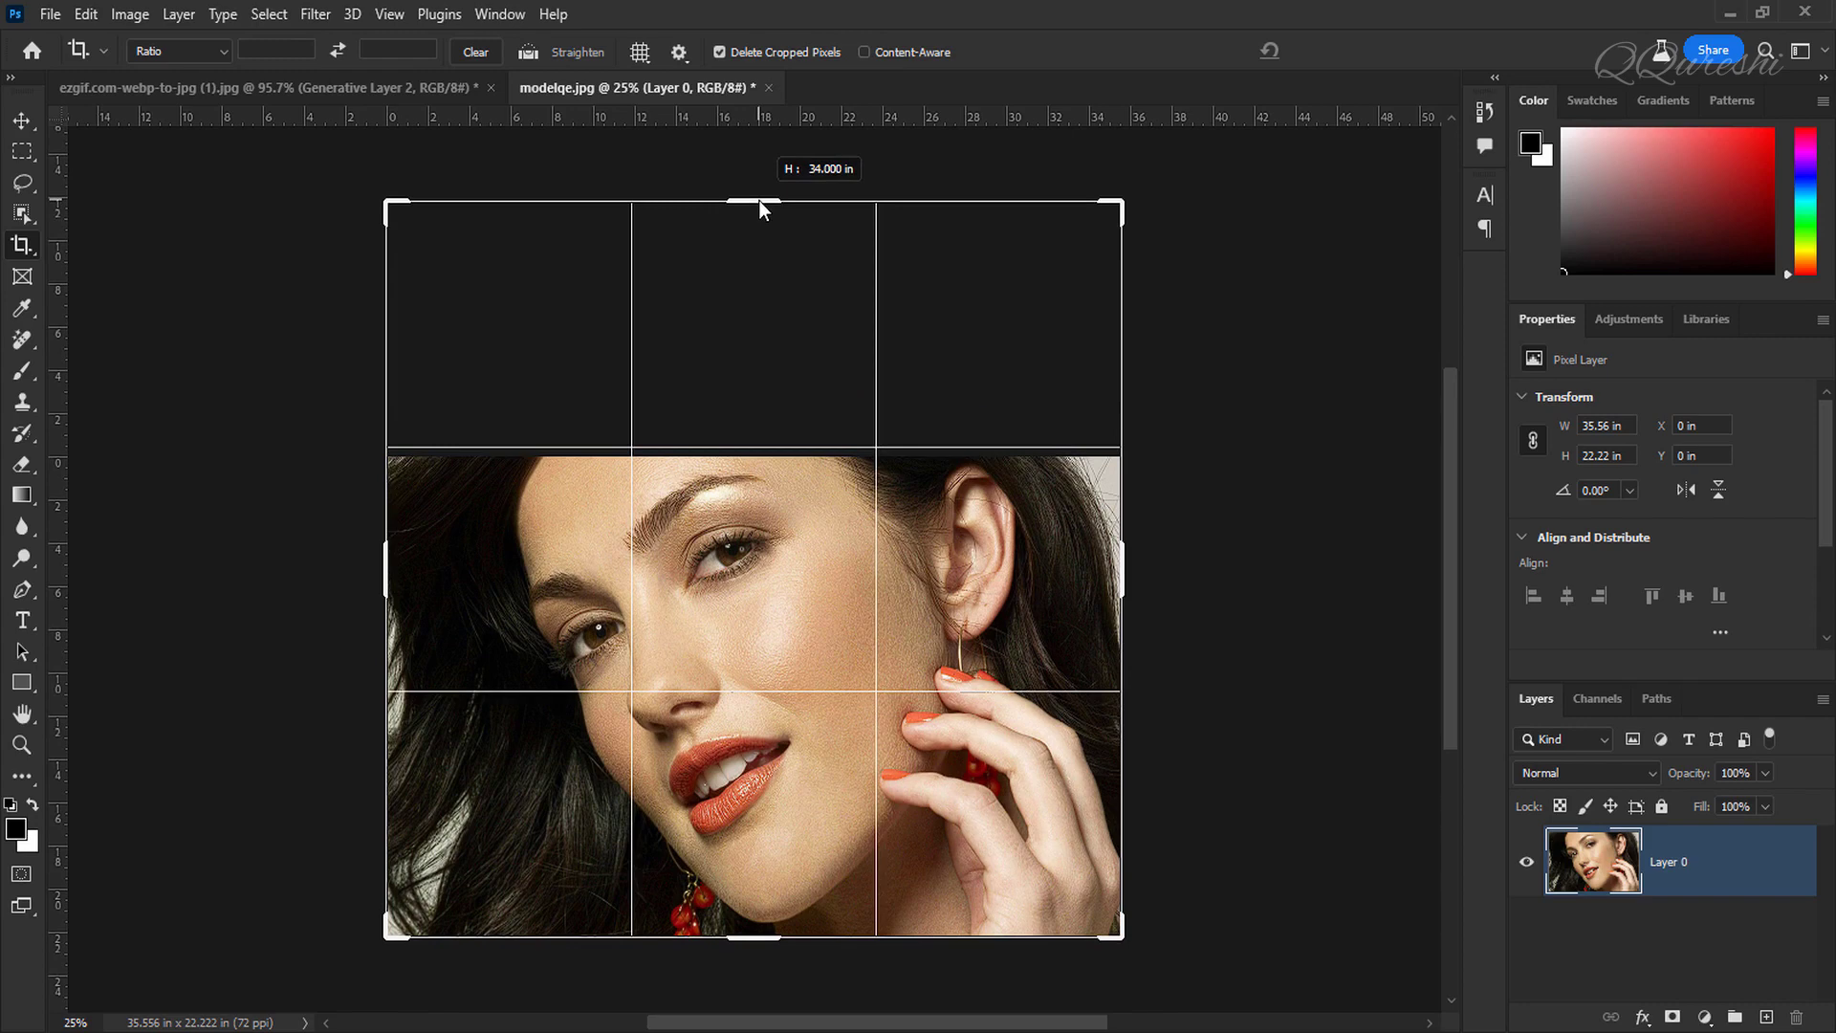
pyautogui.moveTo(759, 199); pyautogui.dragTo(759, 203)
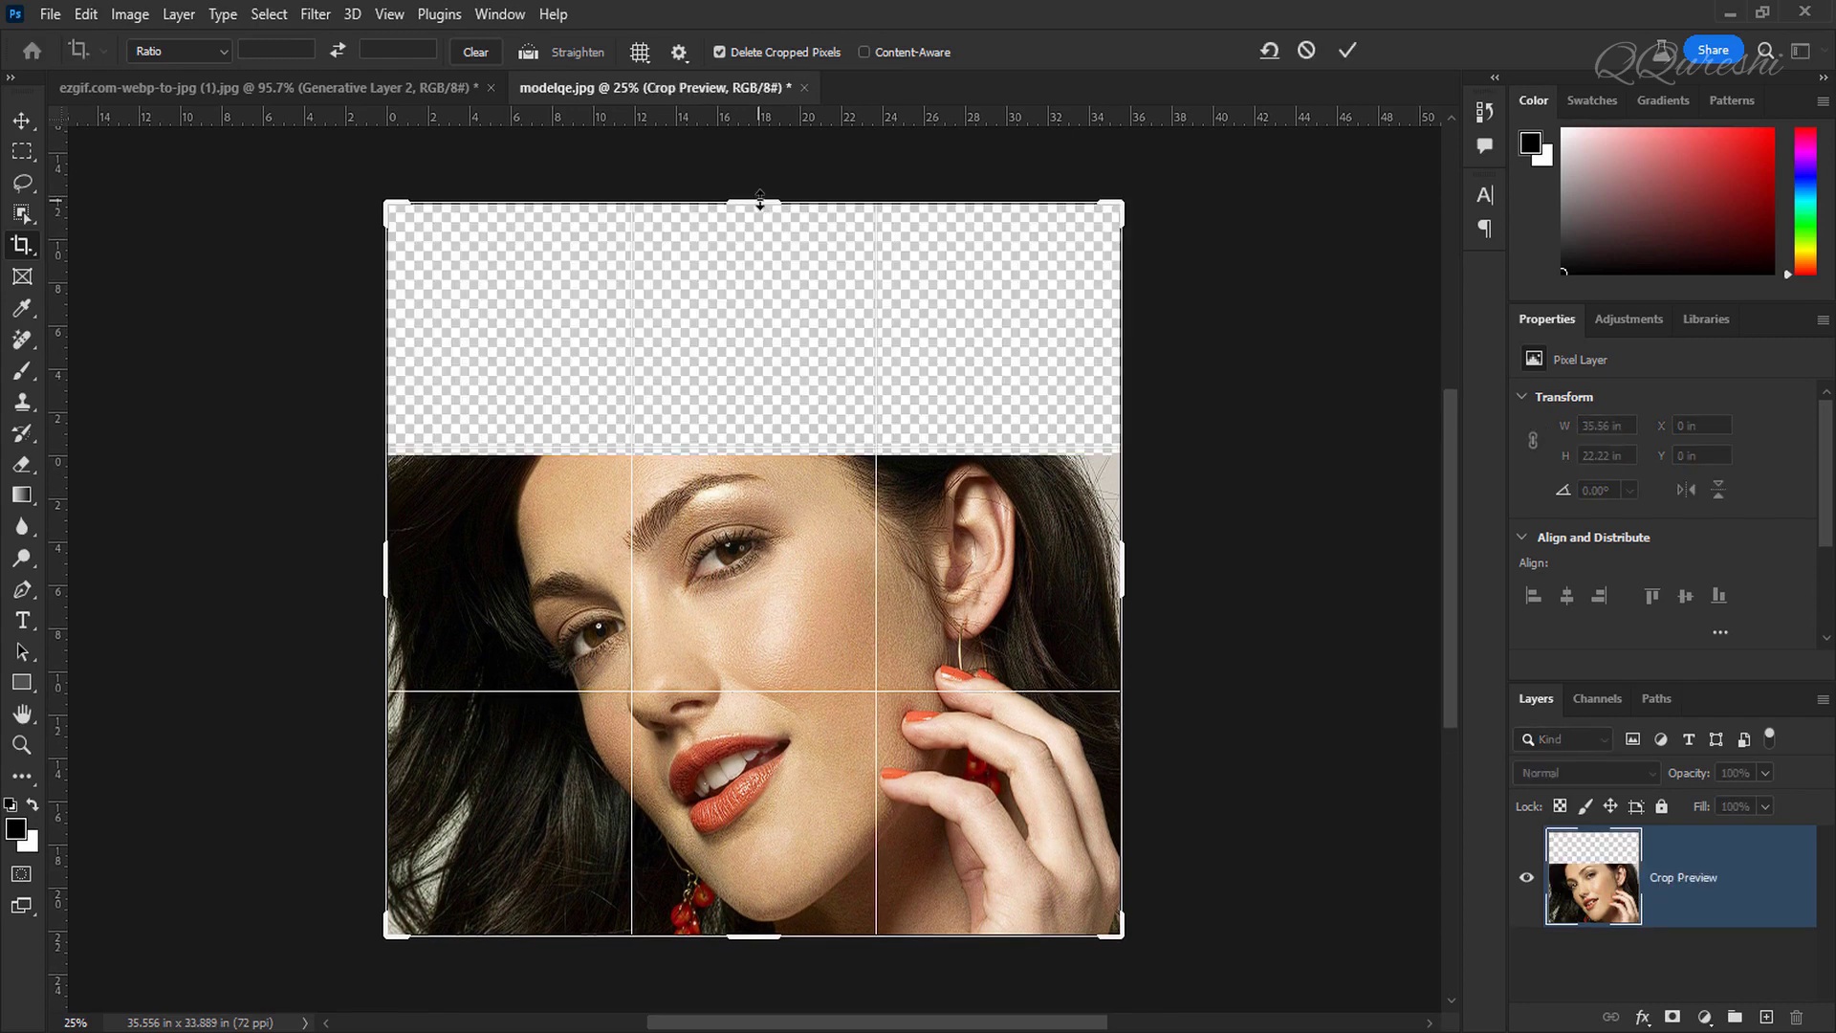
pyautogui.click(1344, 52)
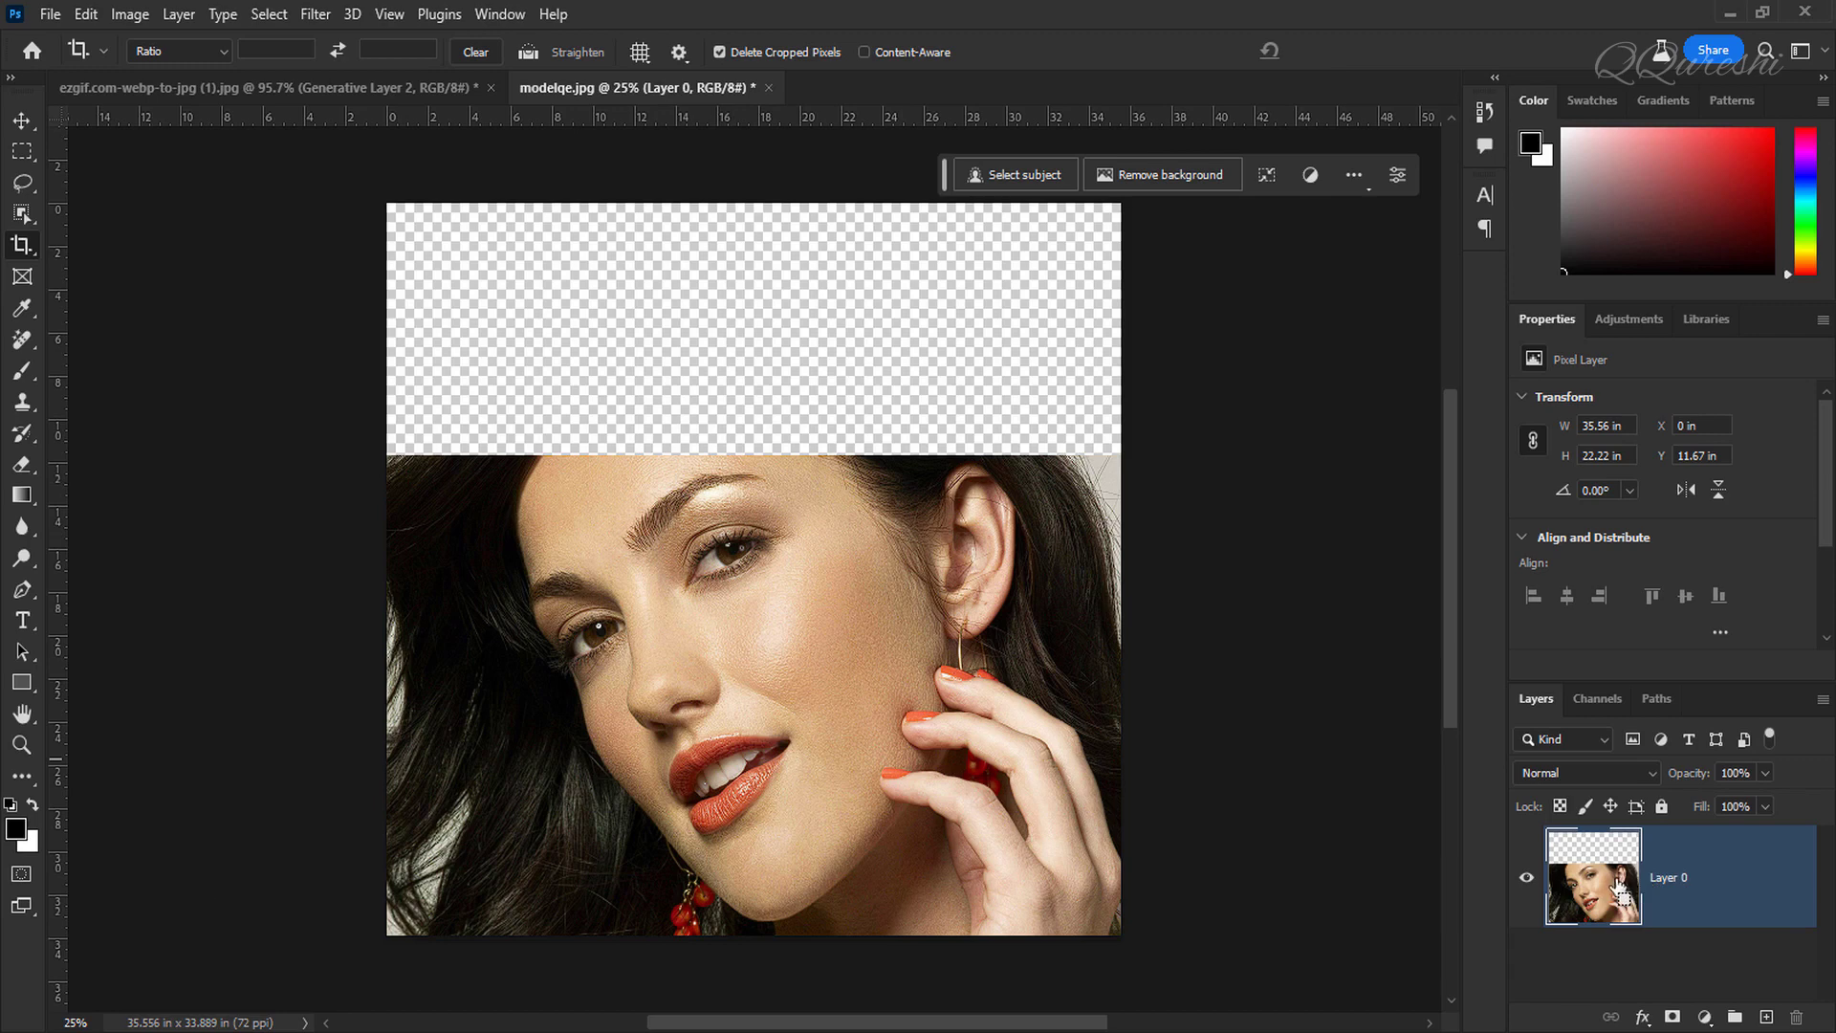
# Step: Select the empty area above the portrait and generative-fill it without a prompt
pyautogui.keyDown('ctrl'); pyautogui.click(1619, 887); pyautogui.keyUp('ctrl')
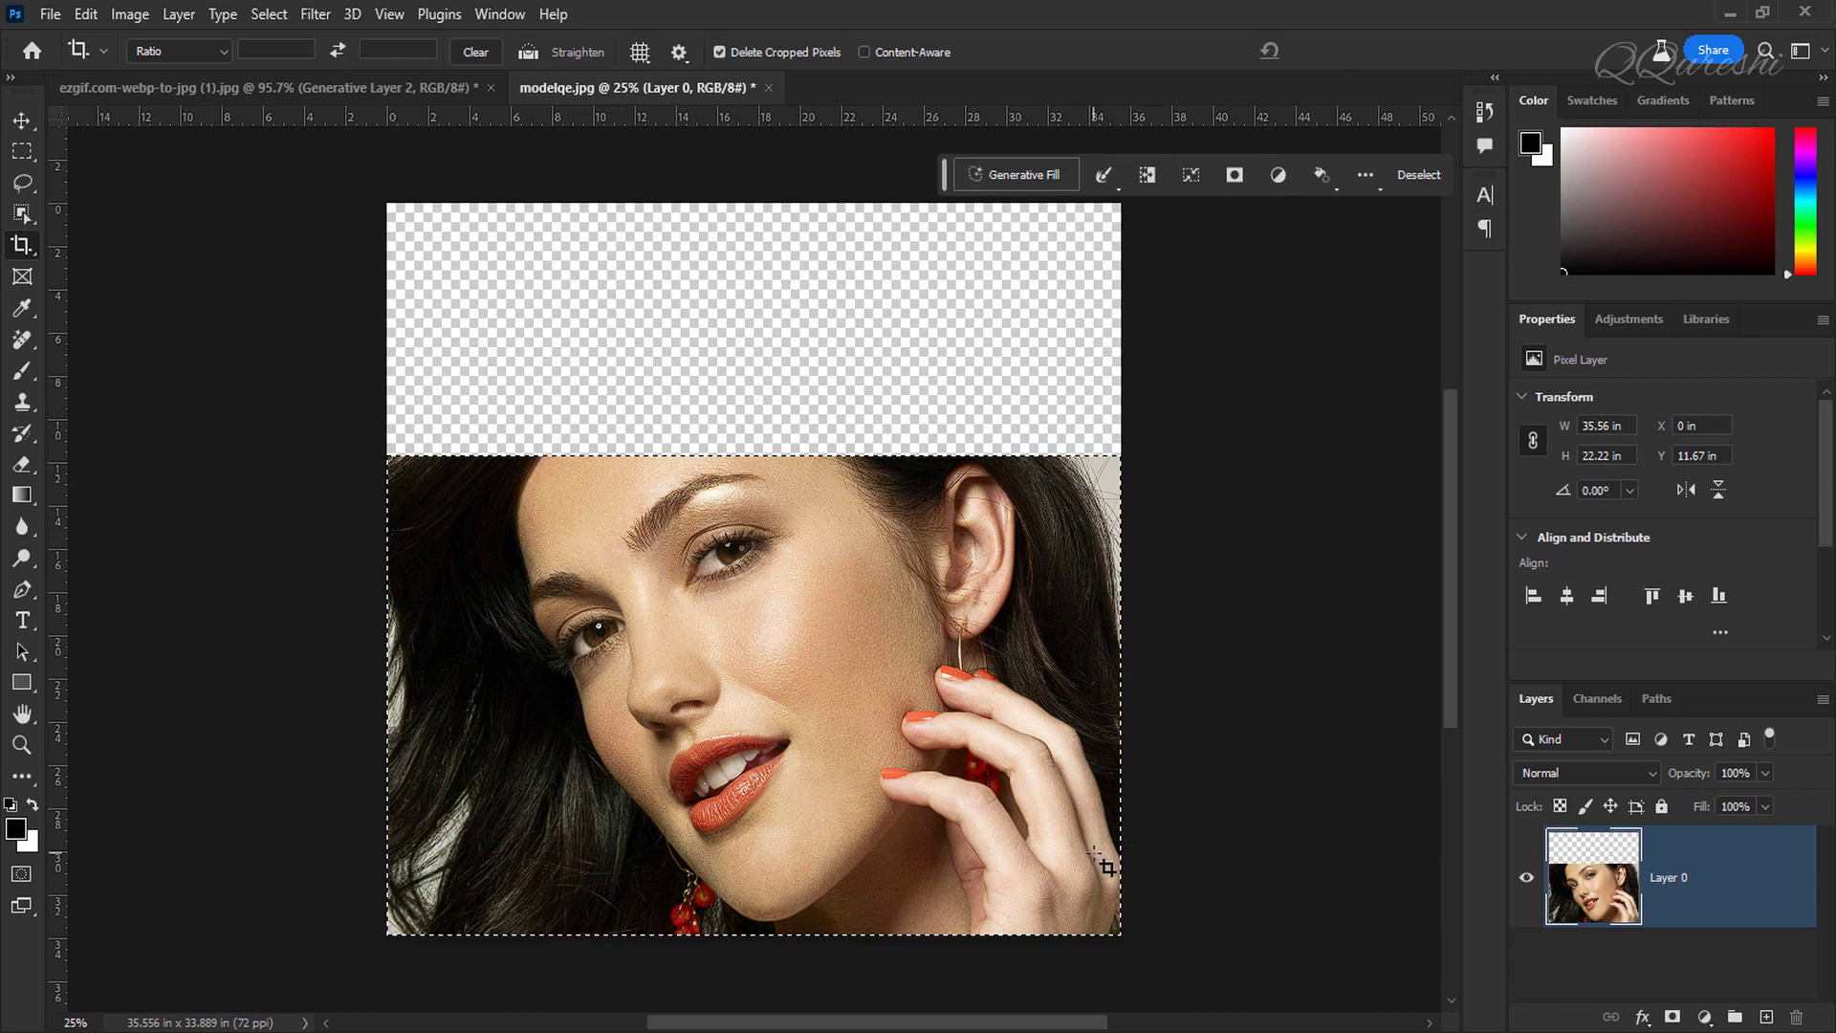
pyautogui.hotkey('ctrl', 'shift', 'i')
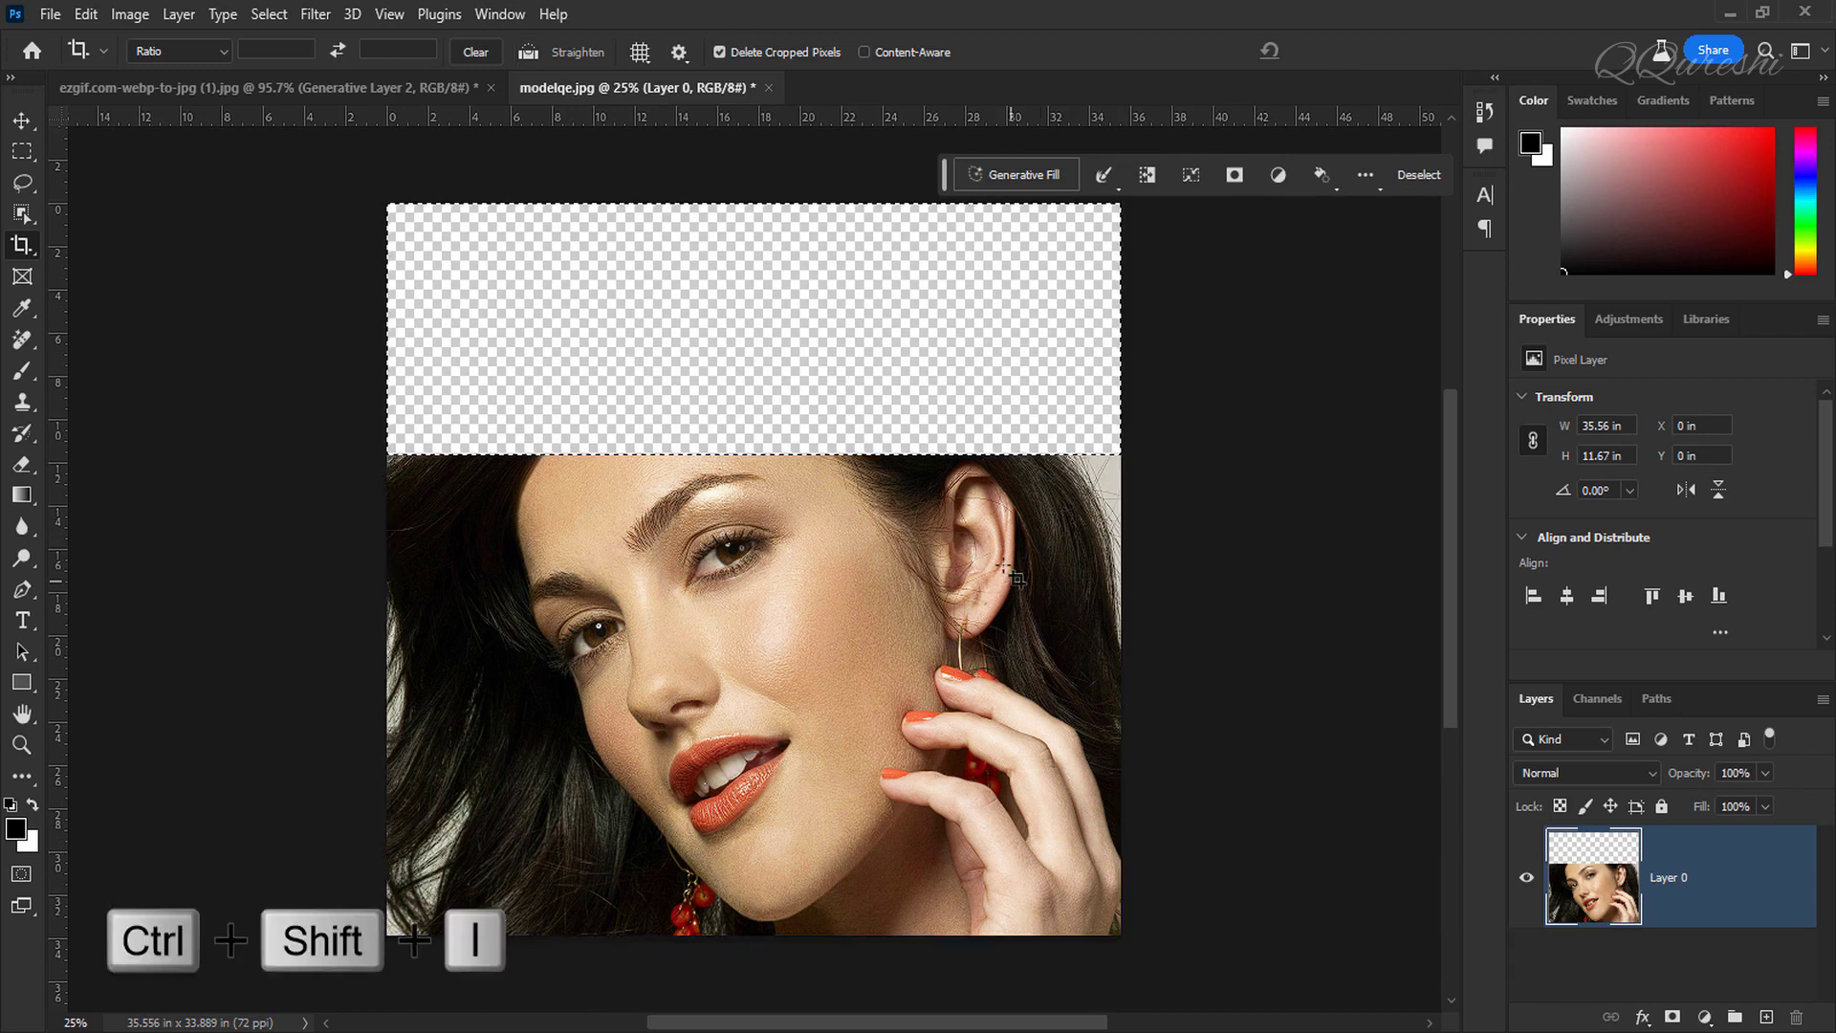
pyautogui.click(1018, 170)
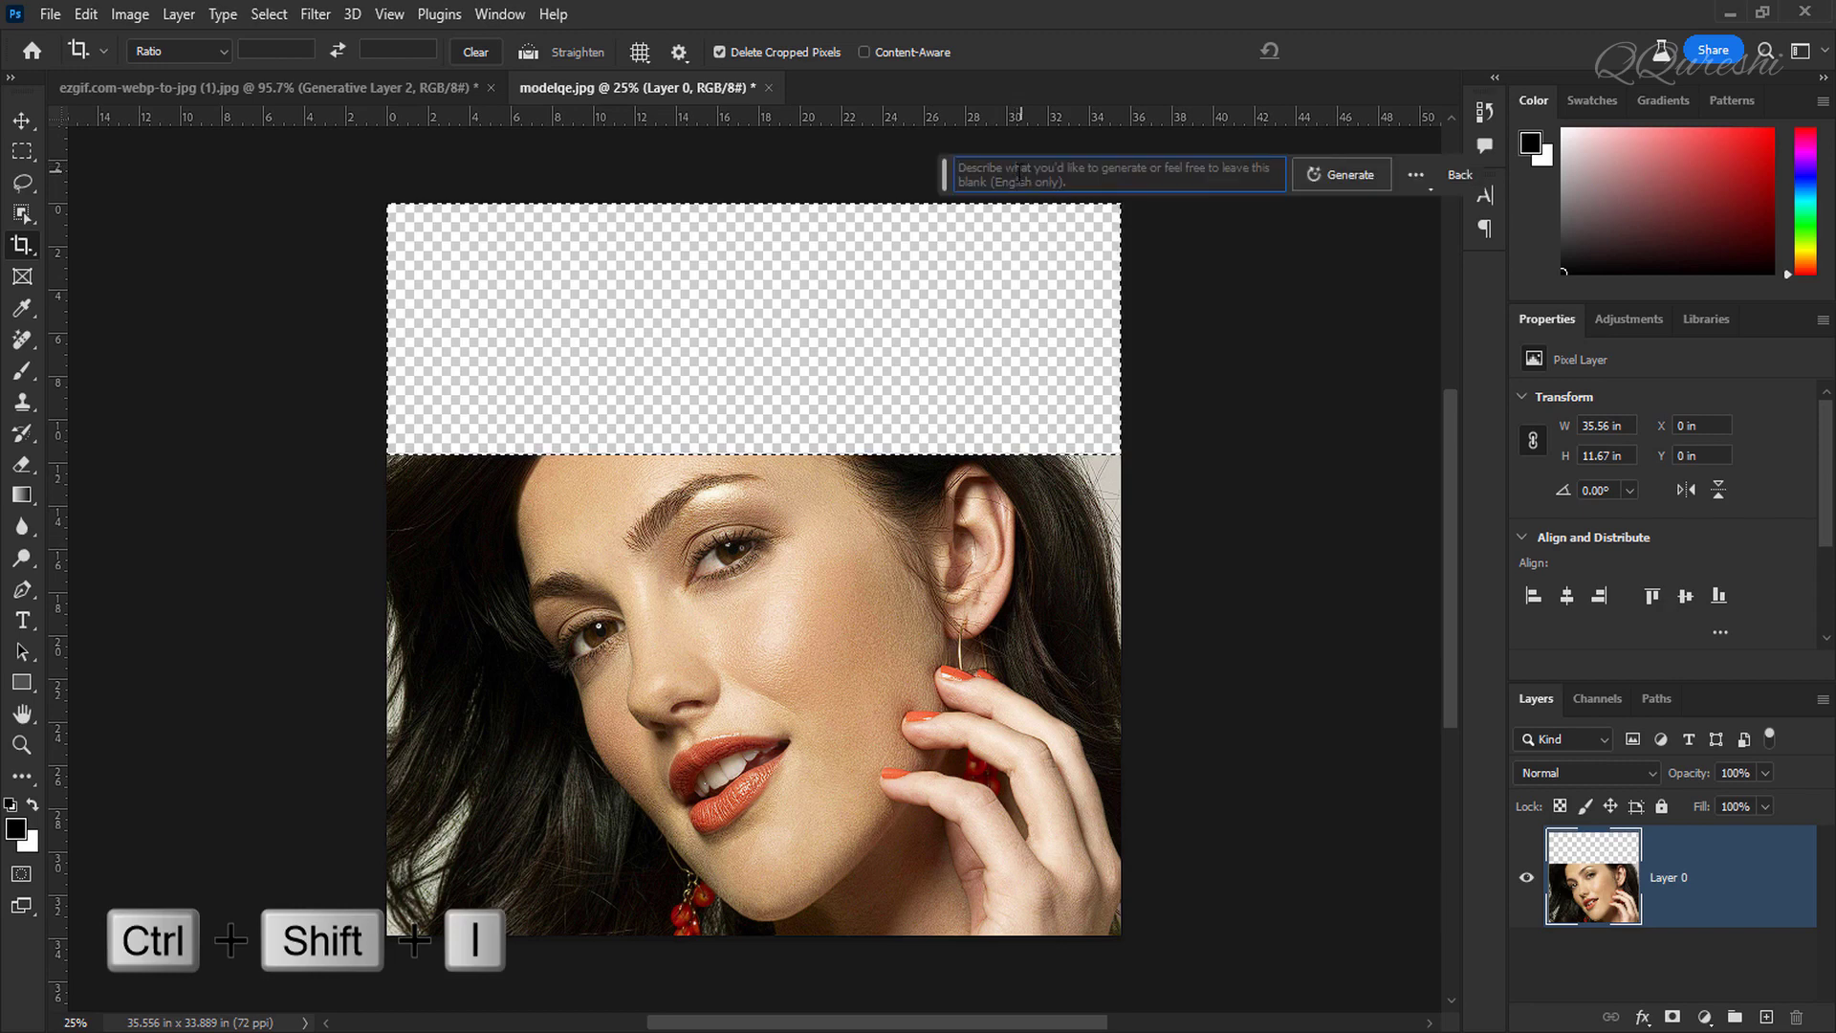
pyautogui.click(1345, 175)
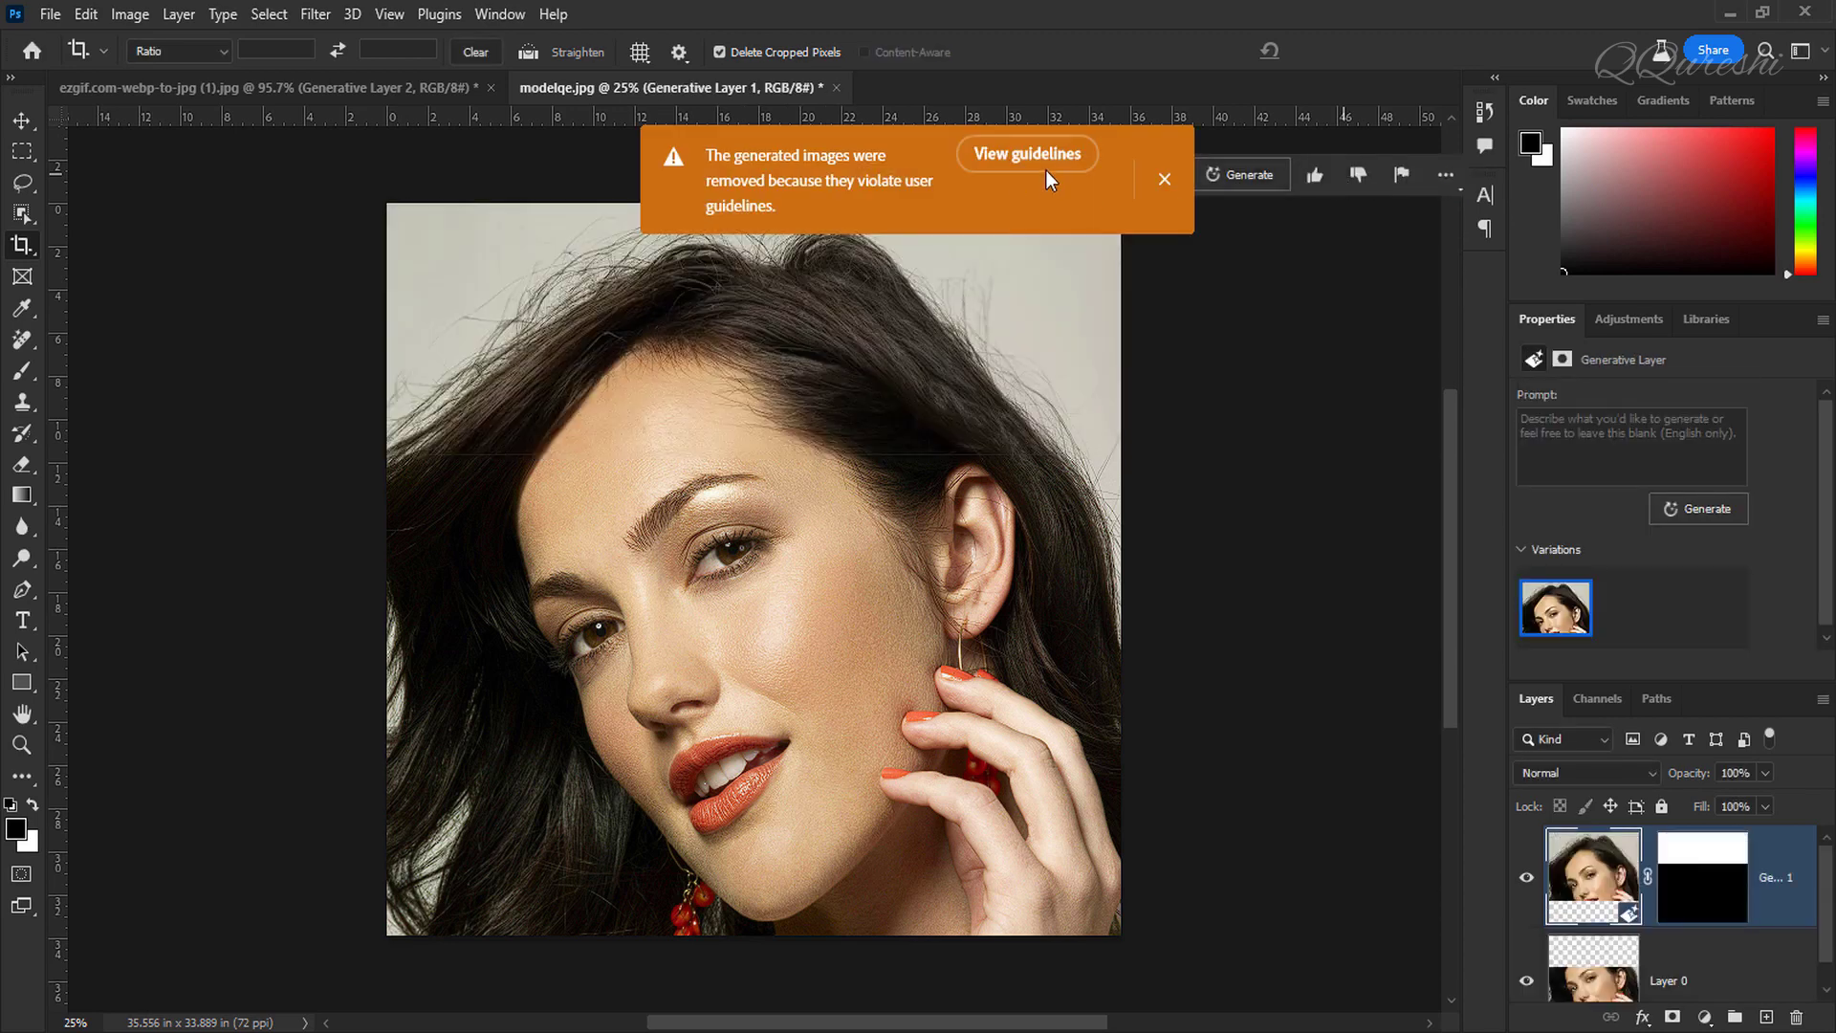
pyautogui.click(1160, 180)
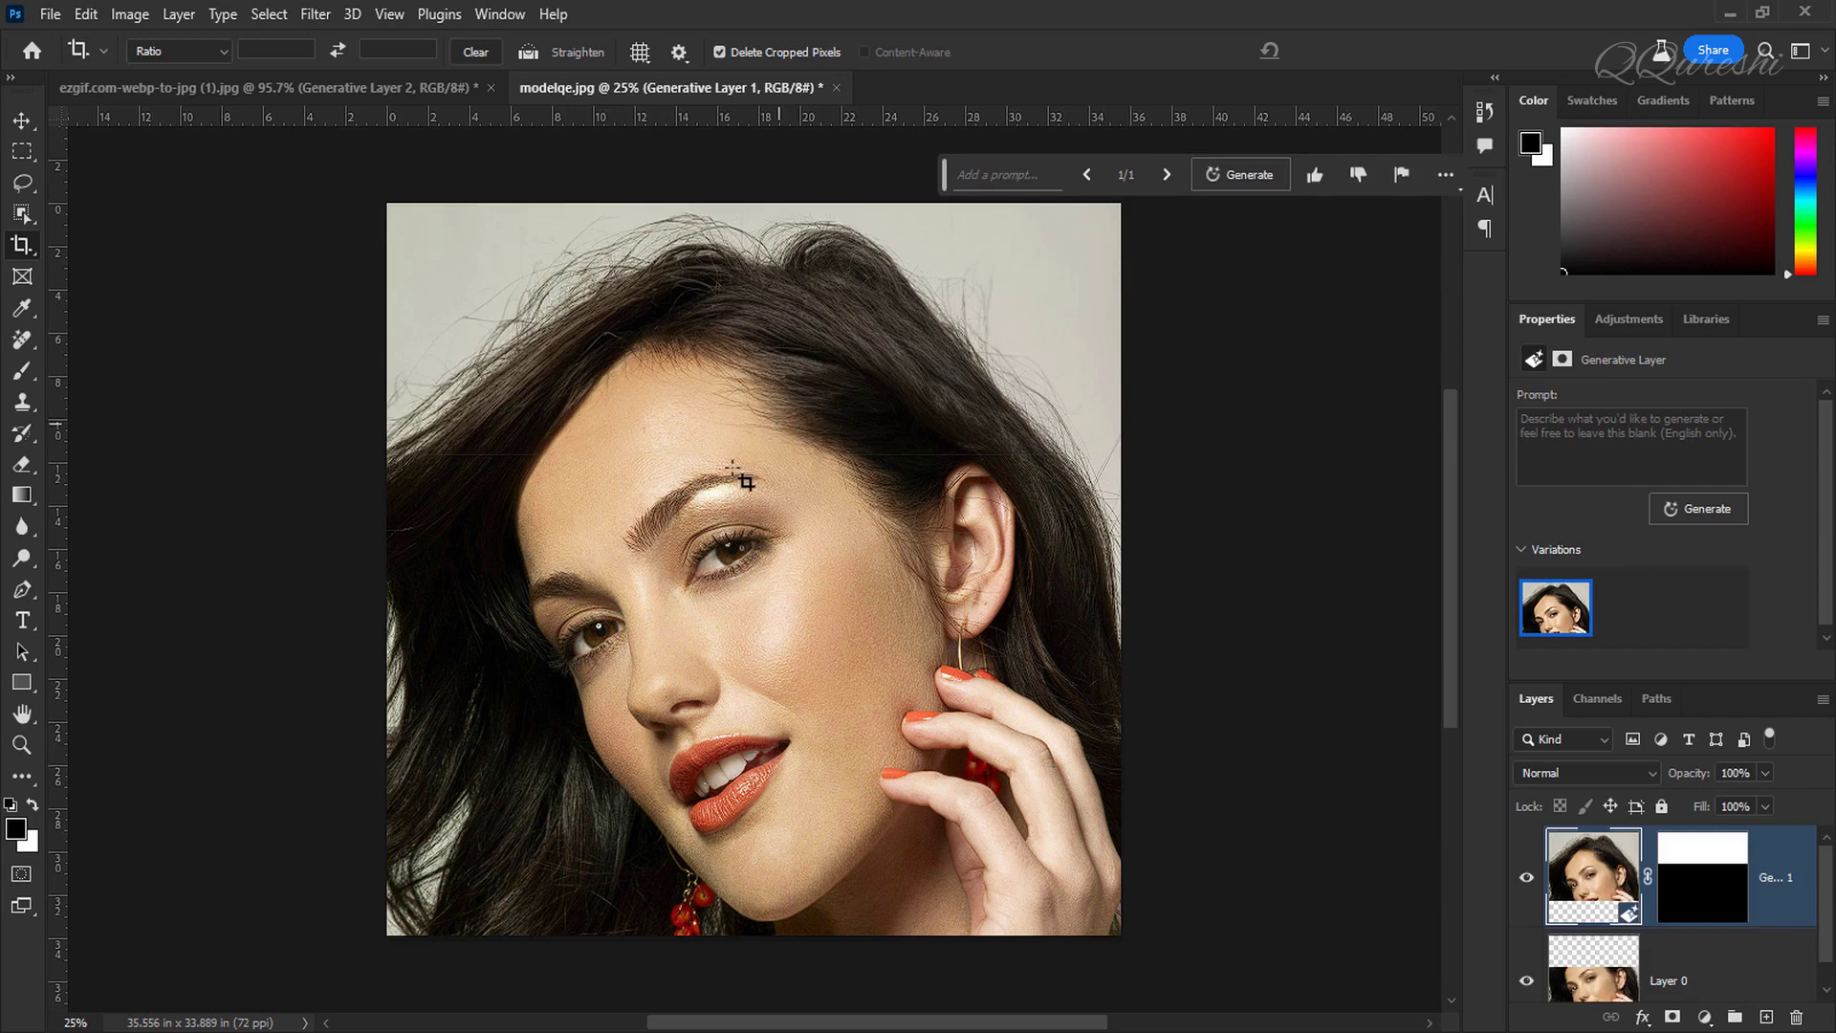
# Step: Merge the generative layer with the portrait layer
pyautogui.moveTo(1593, 626)
pyautogui.scroll(3, 547, 491)
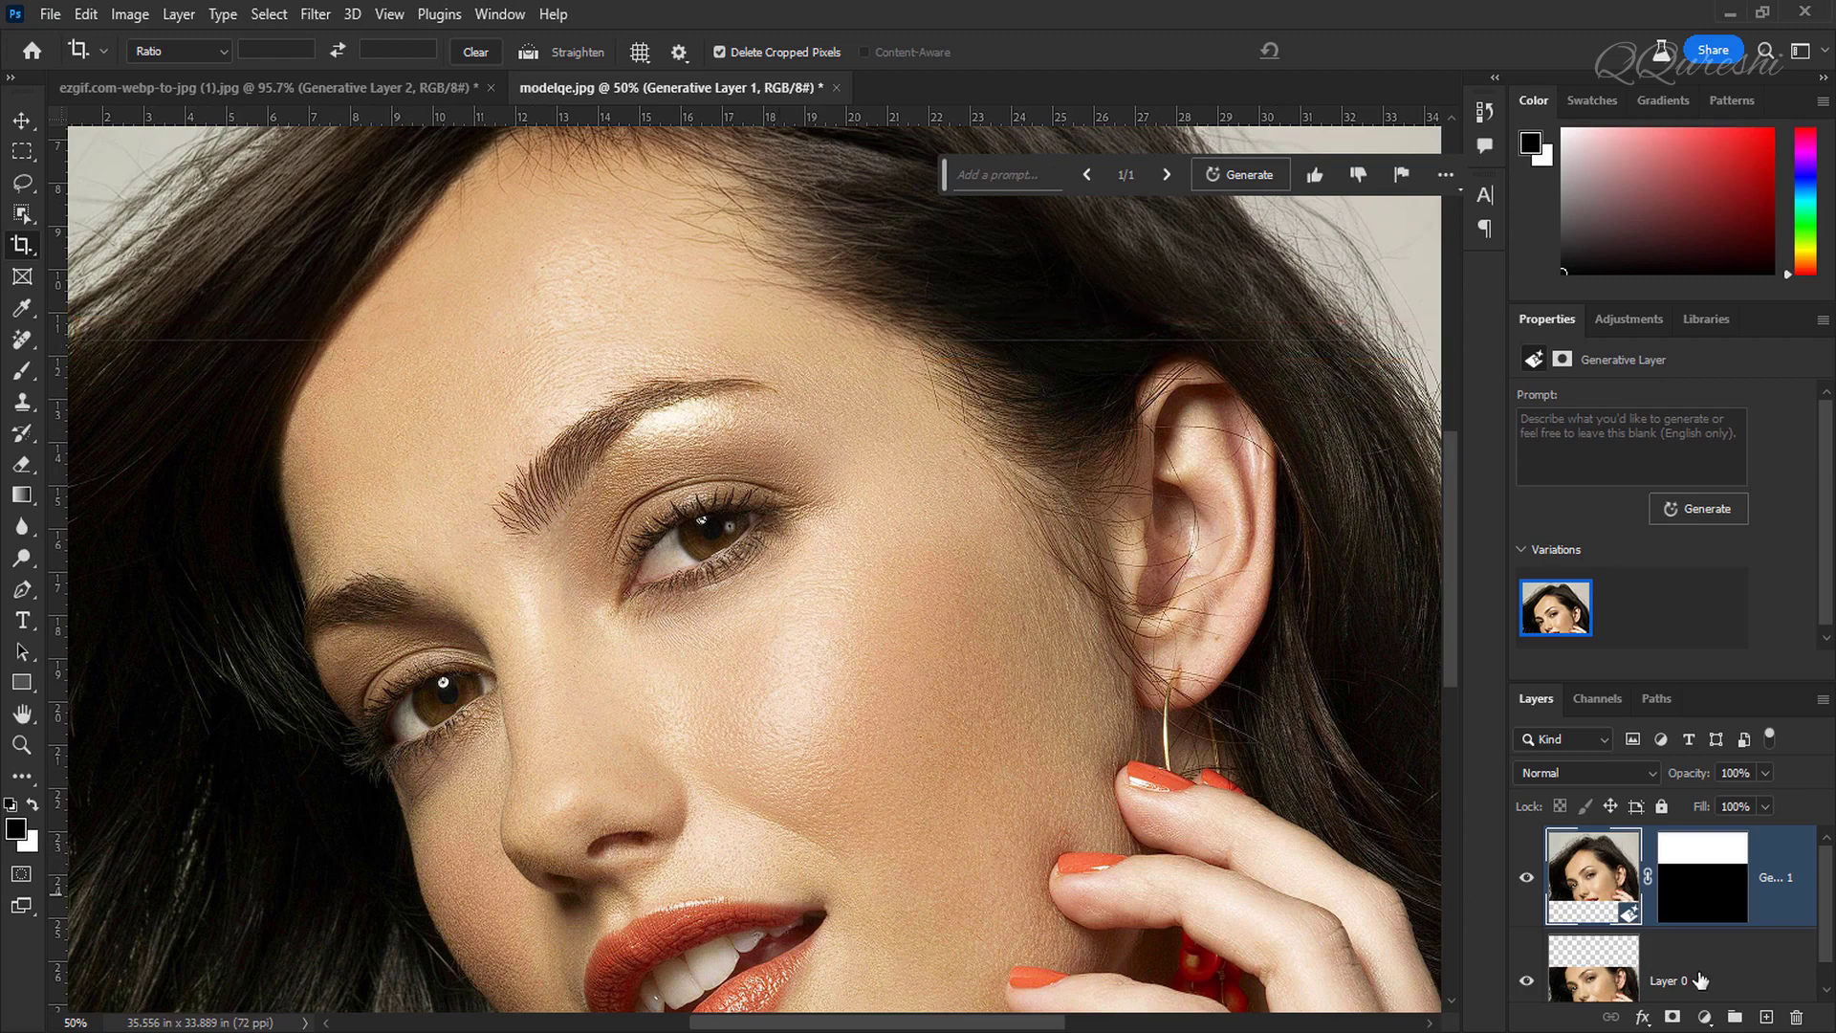
pyautogui.keyDown('shift'); pyautogui.click(1699, 979); pyautogui.keyUp('shift')
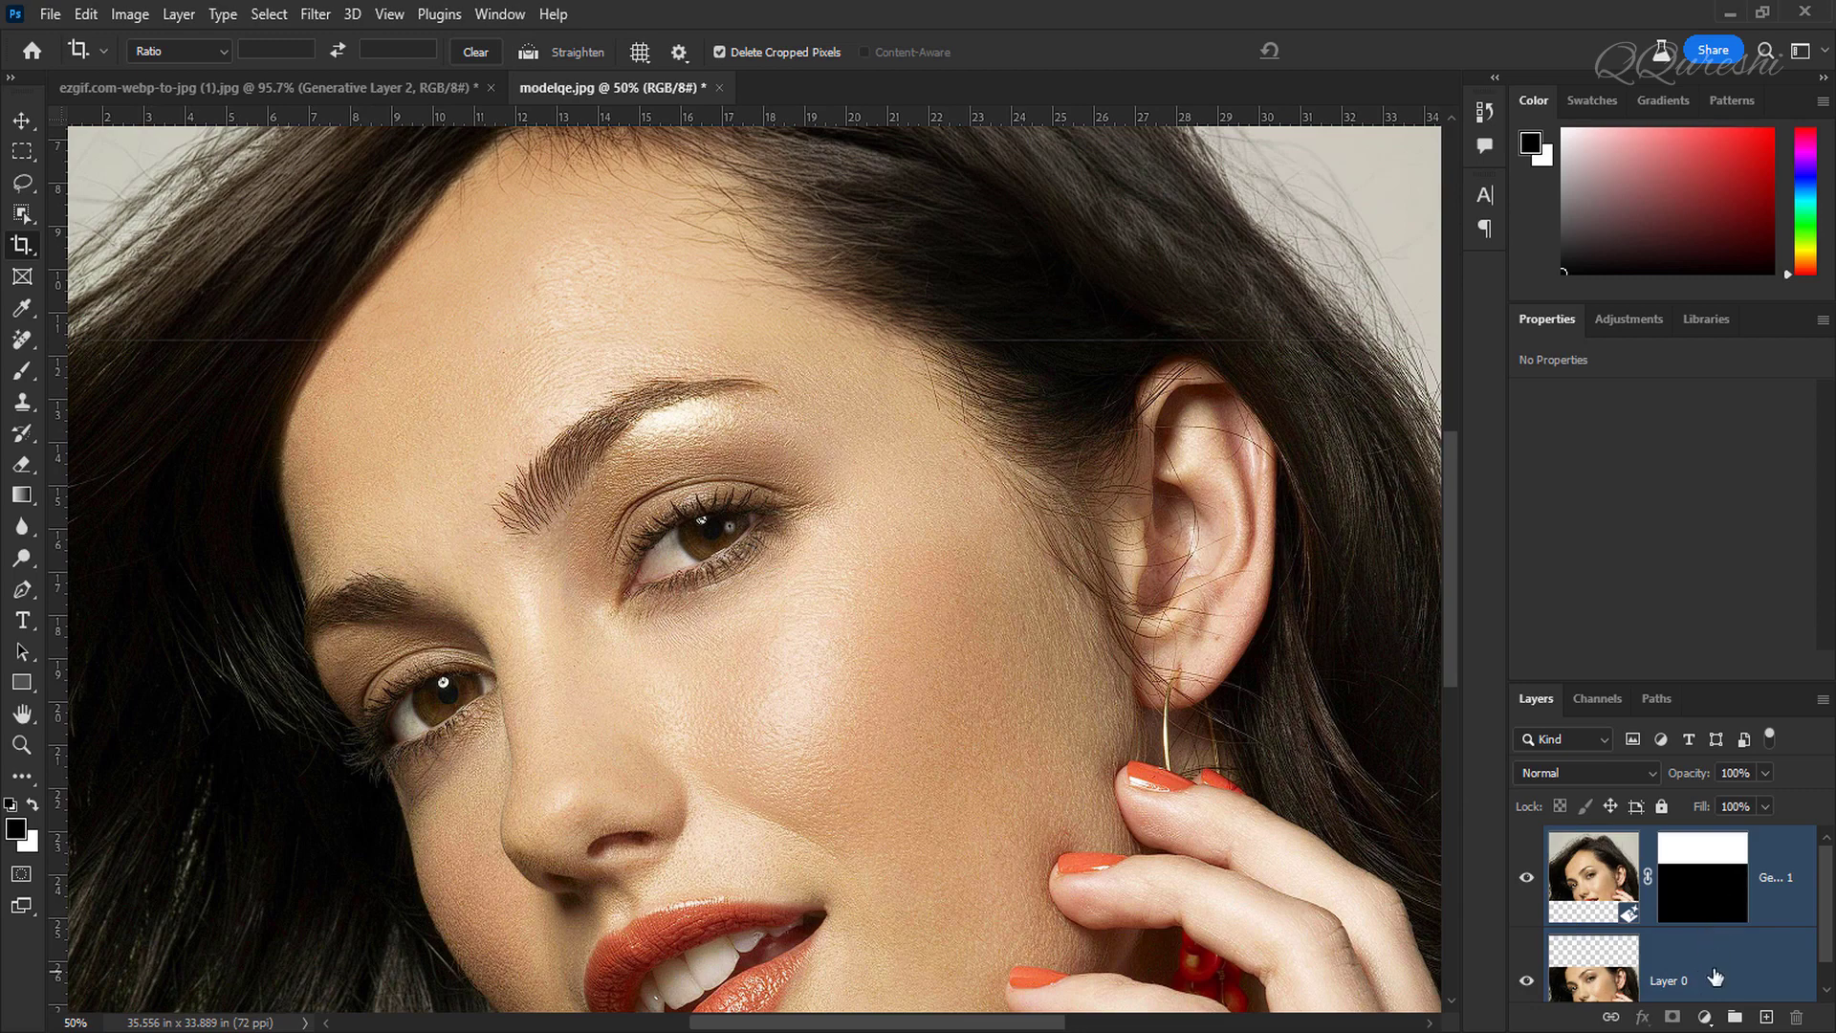
pyautogui.hotkey('ctrl', 'e')
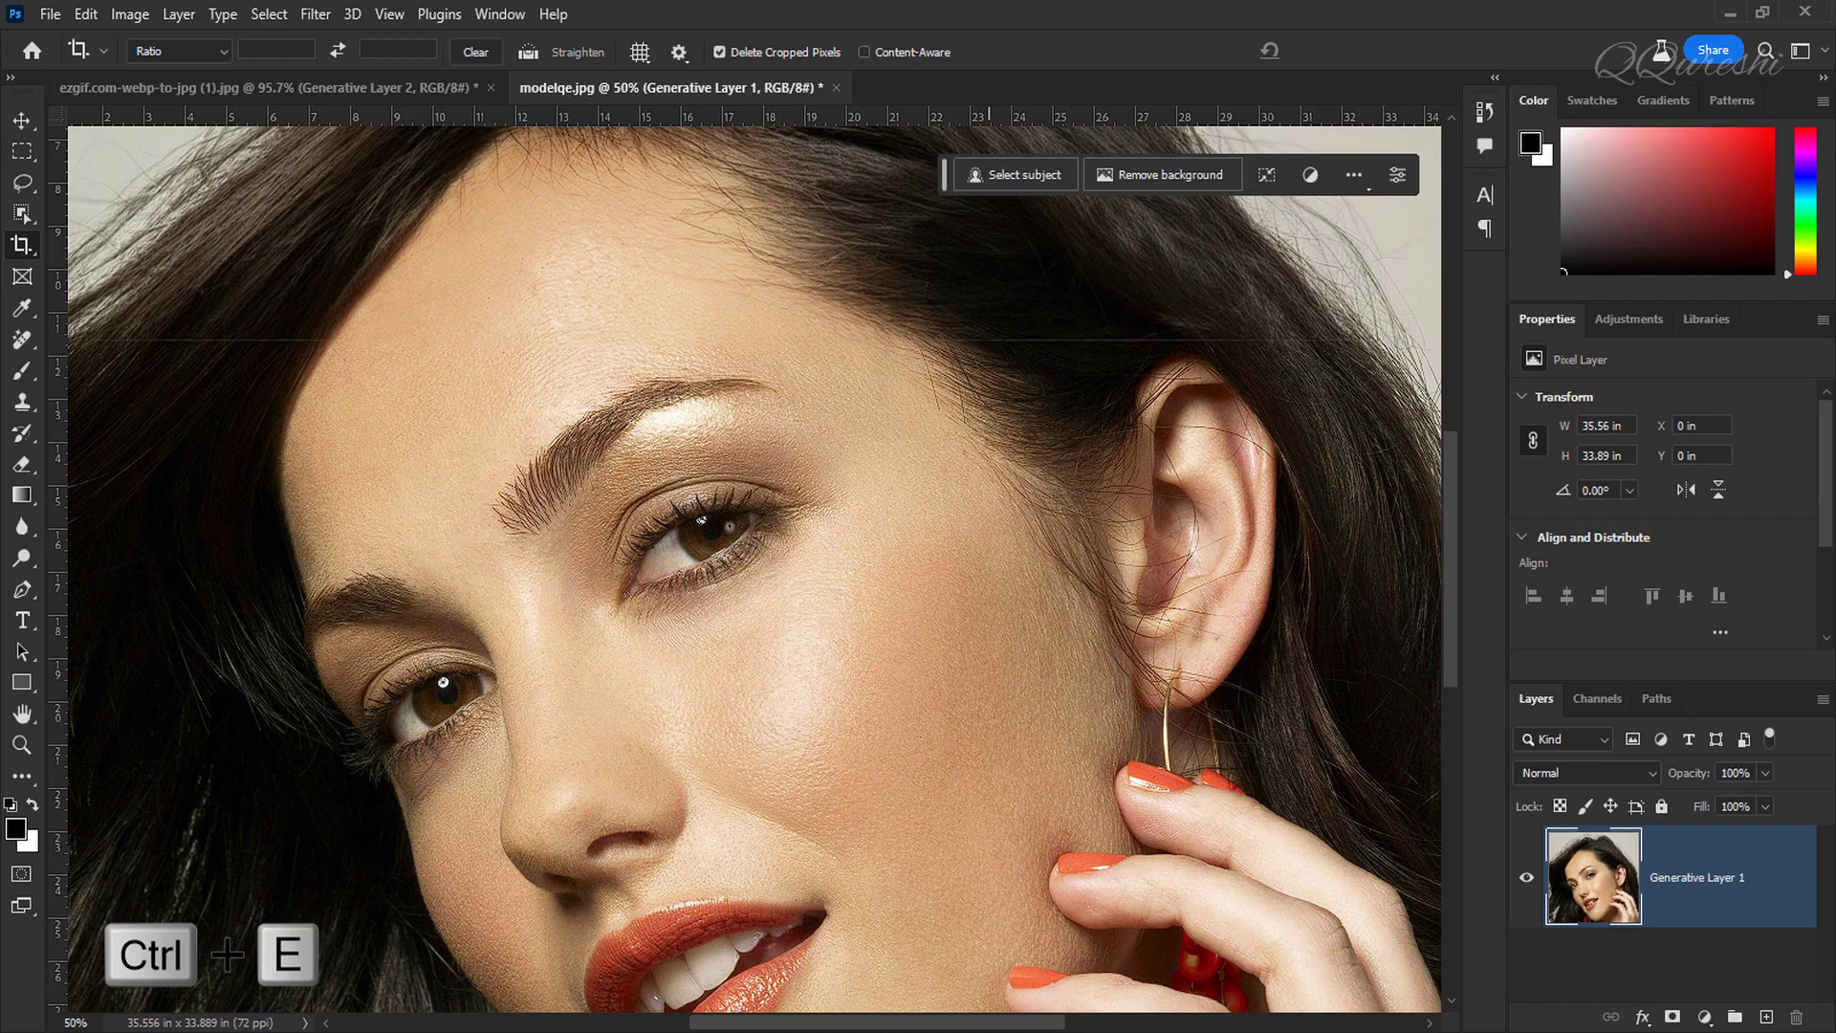
# Step: Erase the faint horizontal seam line across the hair with the Remove tool, then inspect the portrait up close
pyautogui.hotkey('ctrl', '-')
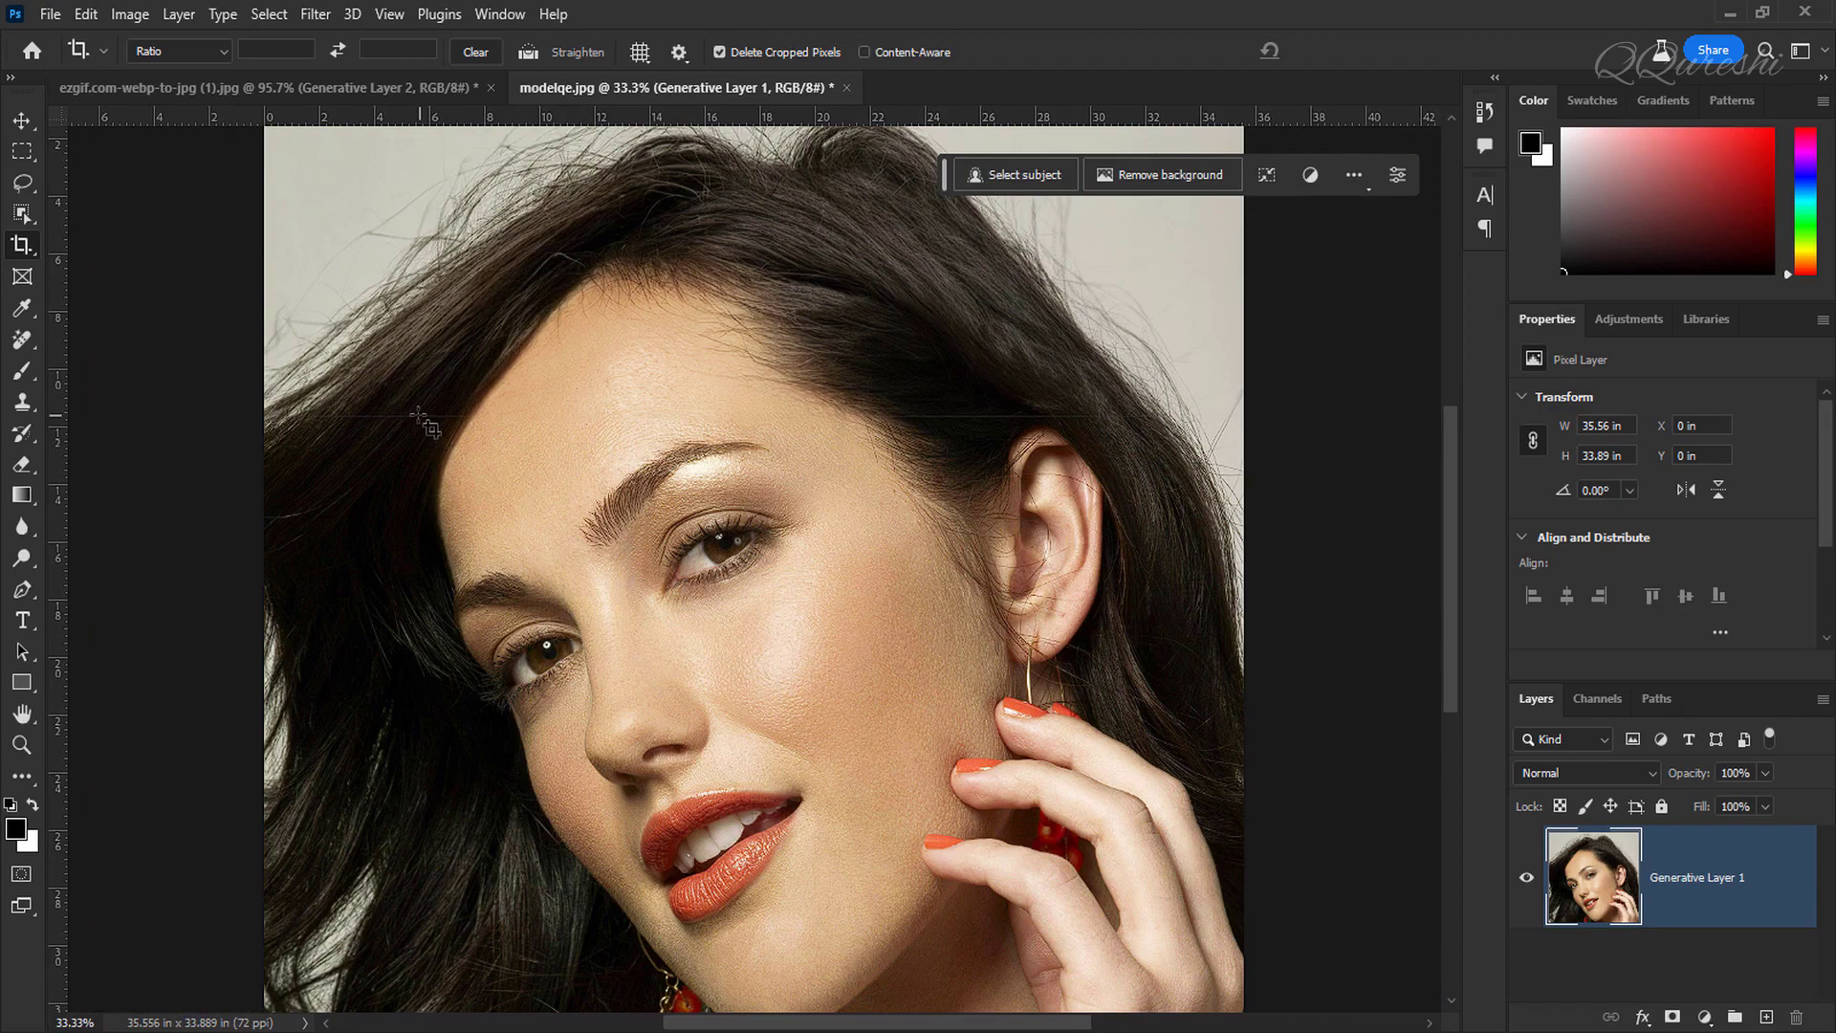
pyautogui.click(21, 308)
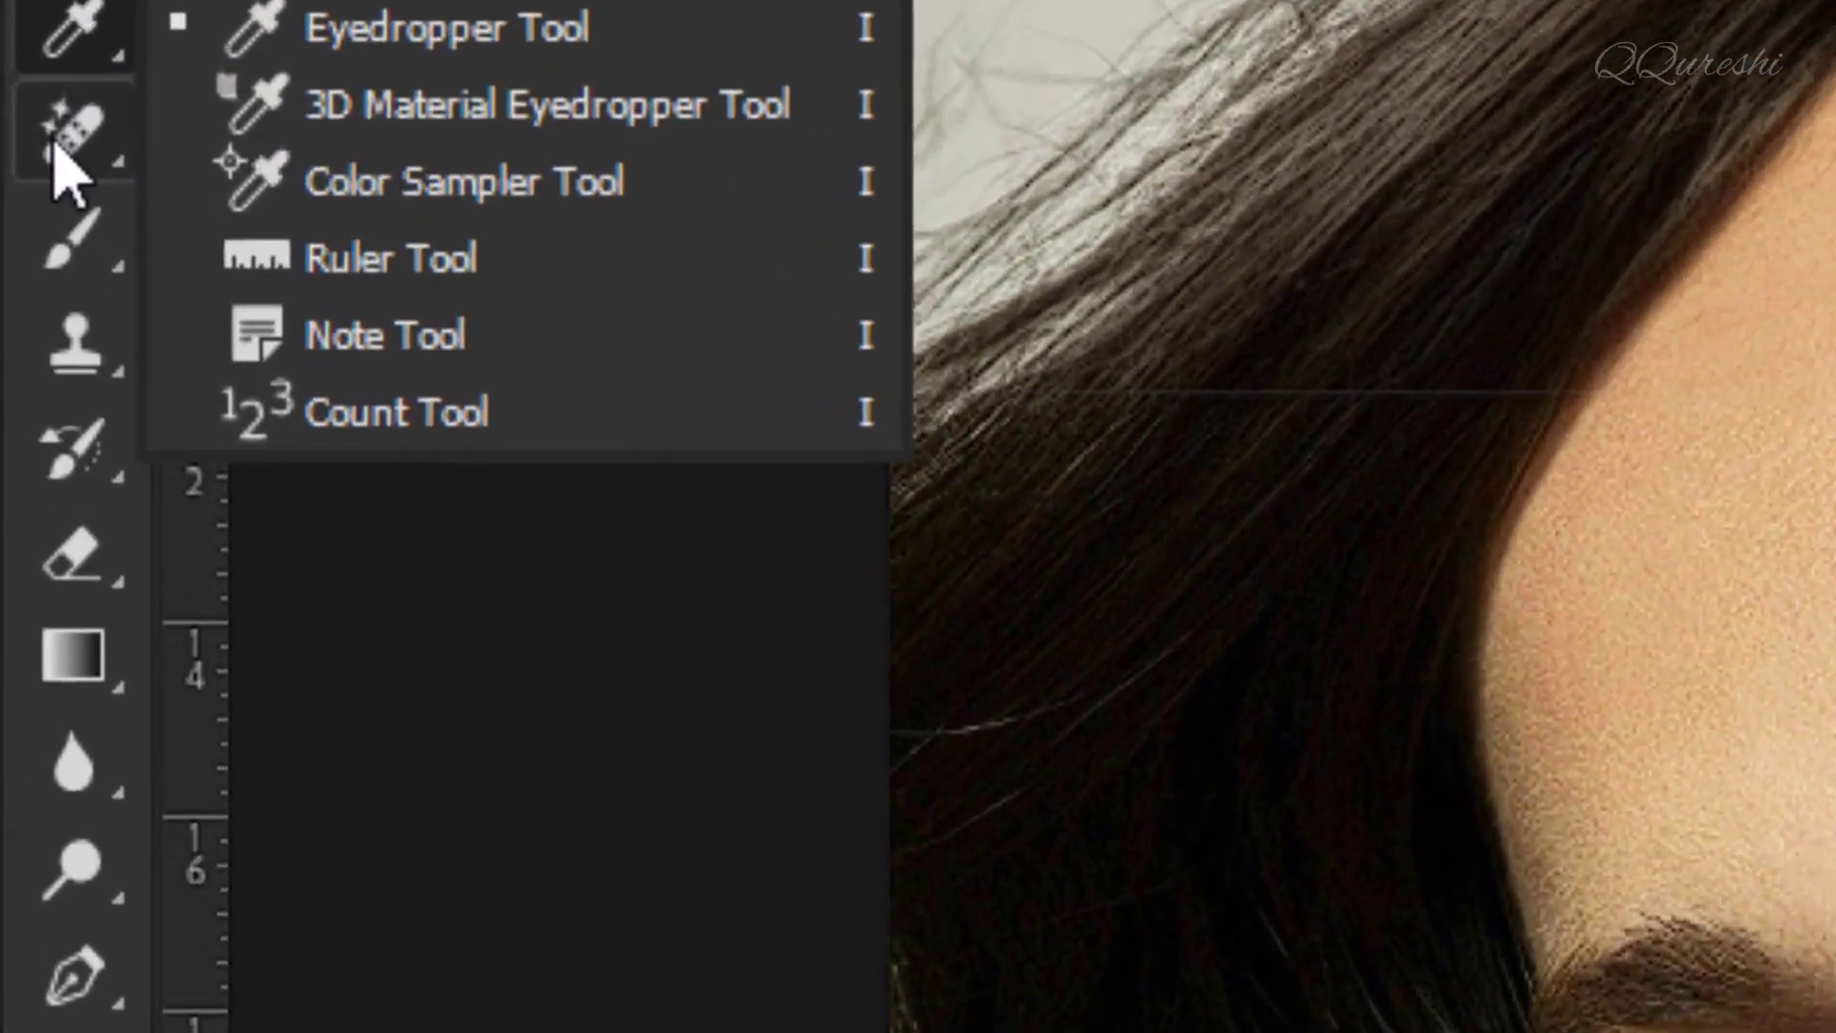
pyautogui.rightClick(21, 339)
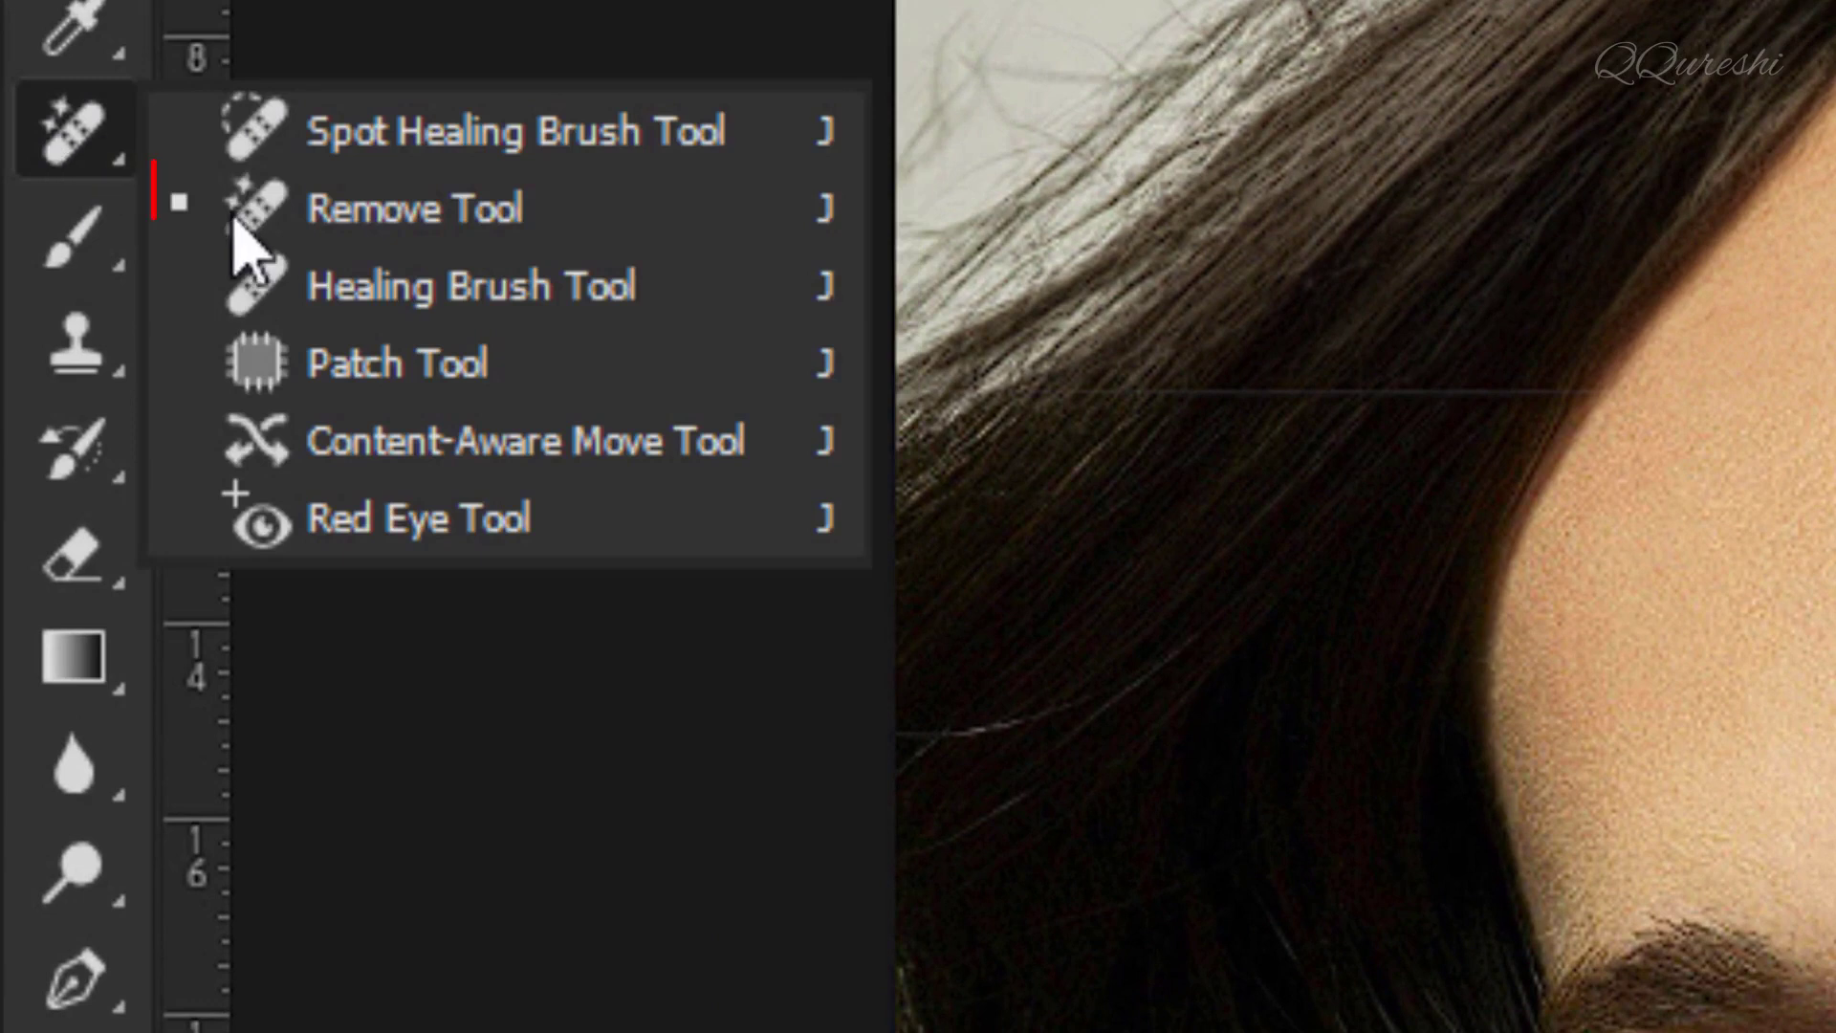
pyautogui.click(635, 227)
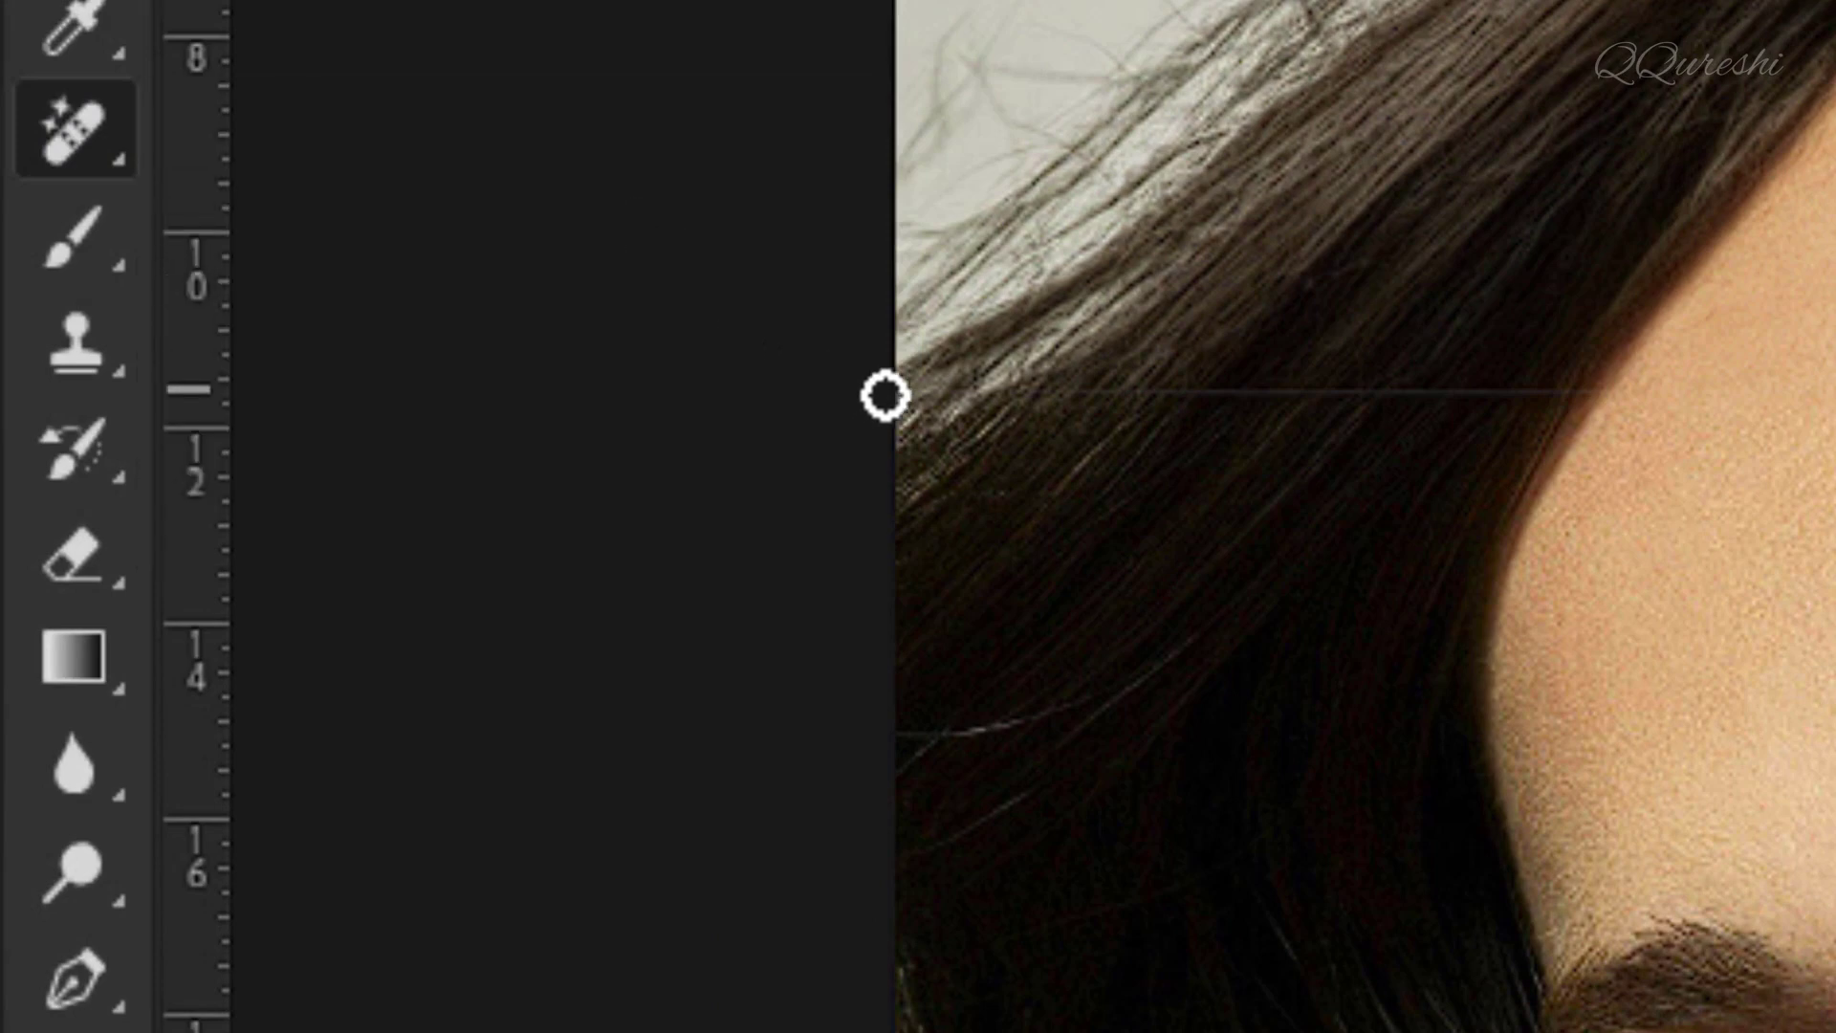
pyautogui.moveTo(894, 388); pyautogui.dragTo(1523, 400)
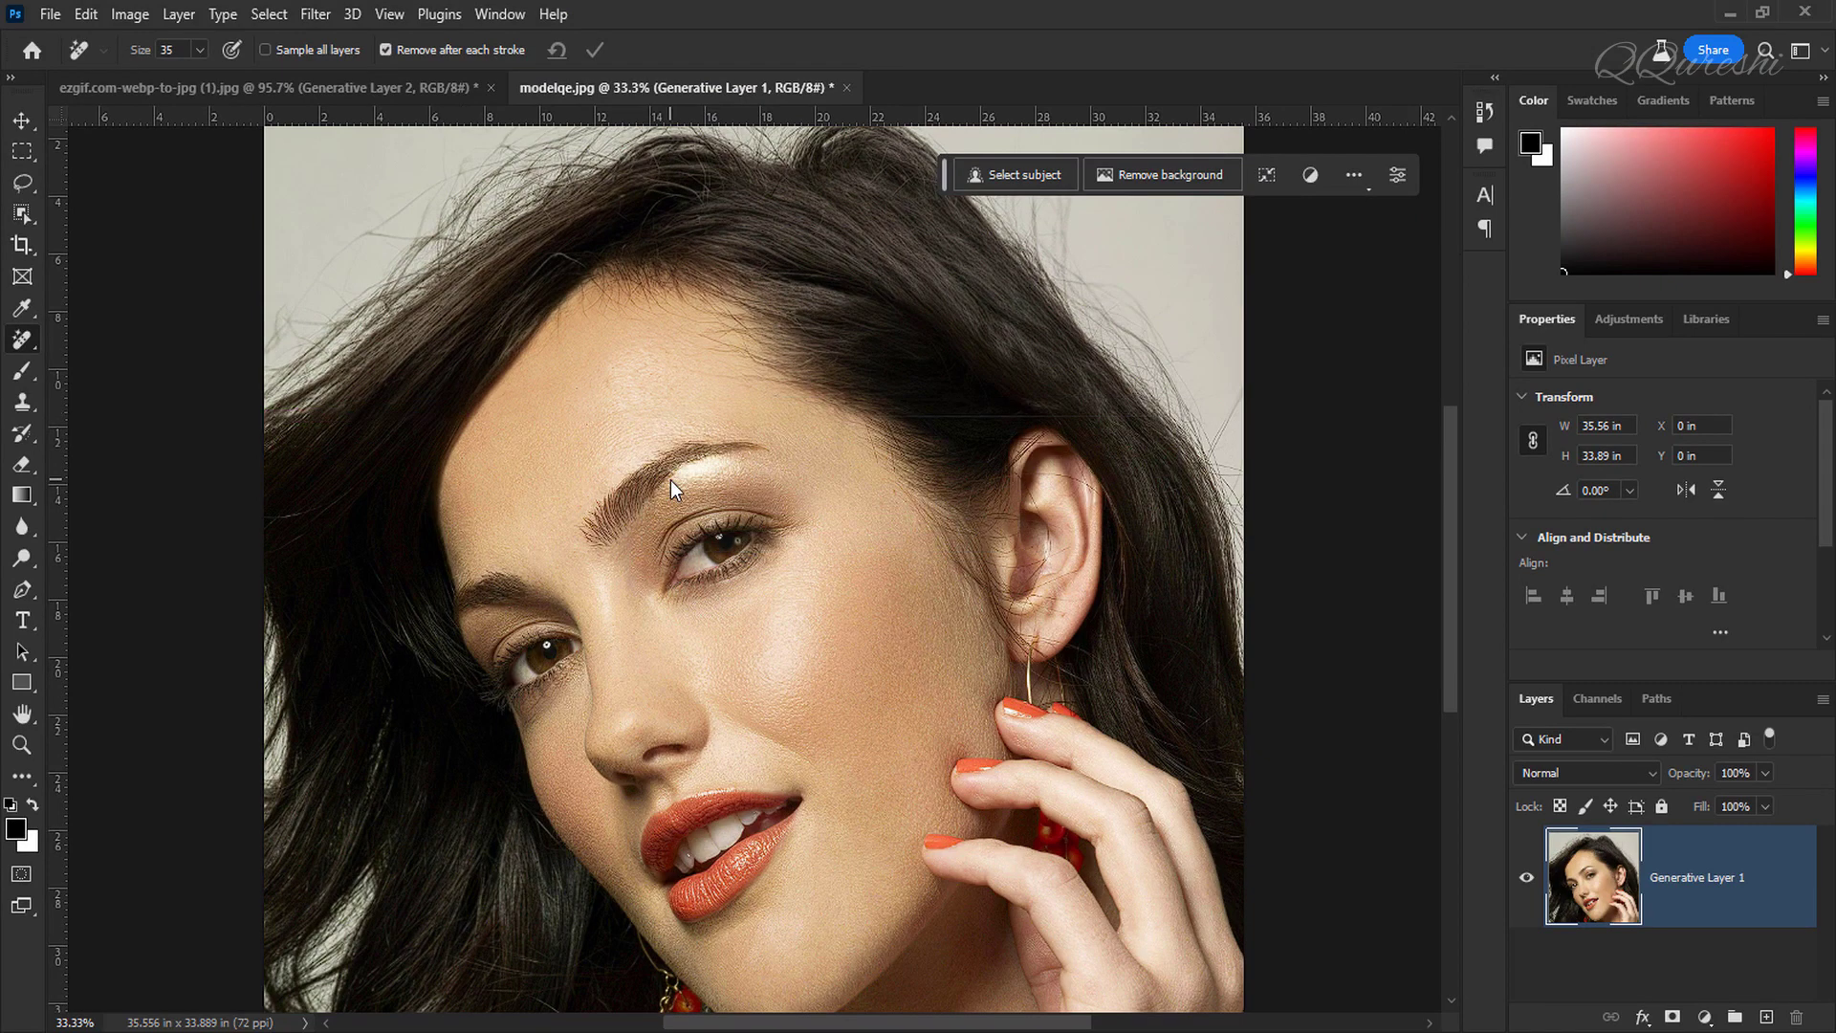
pyautogui.moveTo(884, 420); pyautogui.dragTo(1155, 418)
pyautogui.hotkey('ctrl', '+')
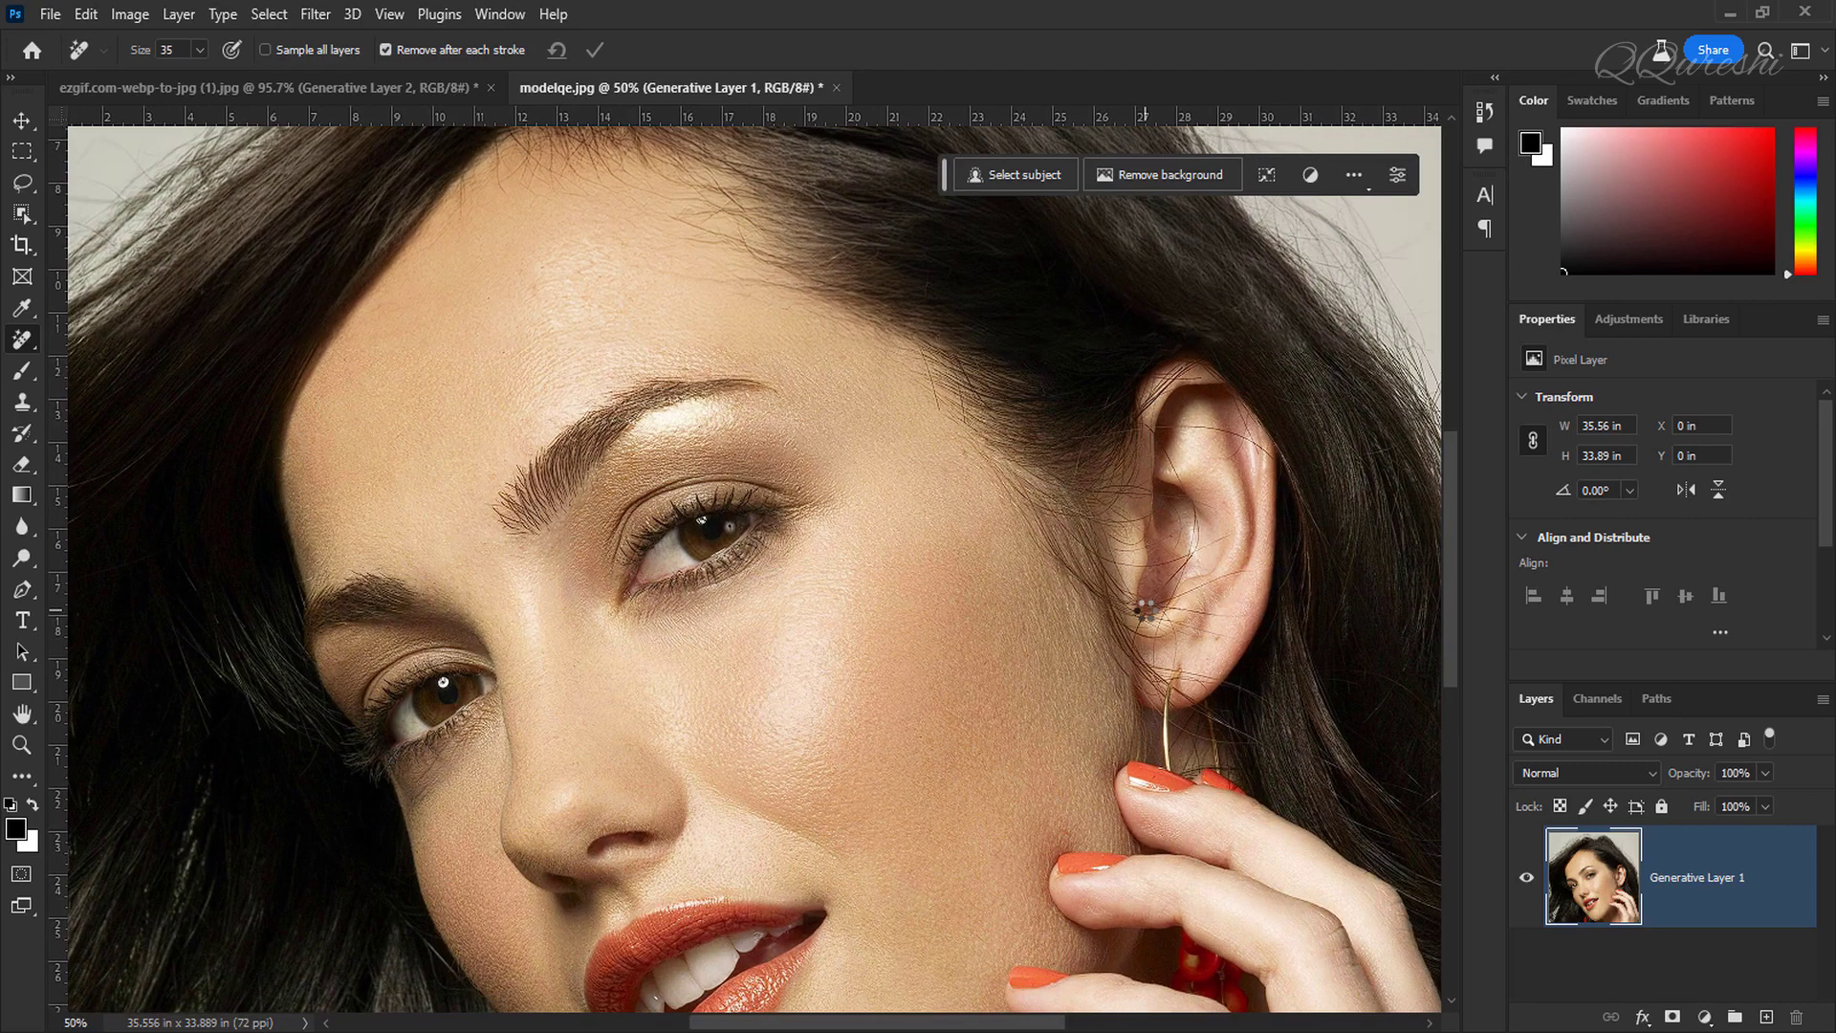
pyautogui.hotkey('ctrl', '+')
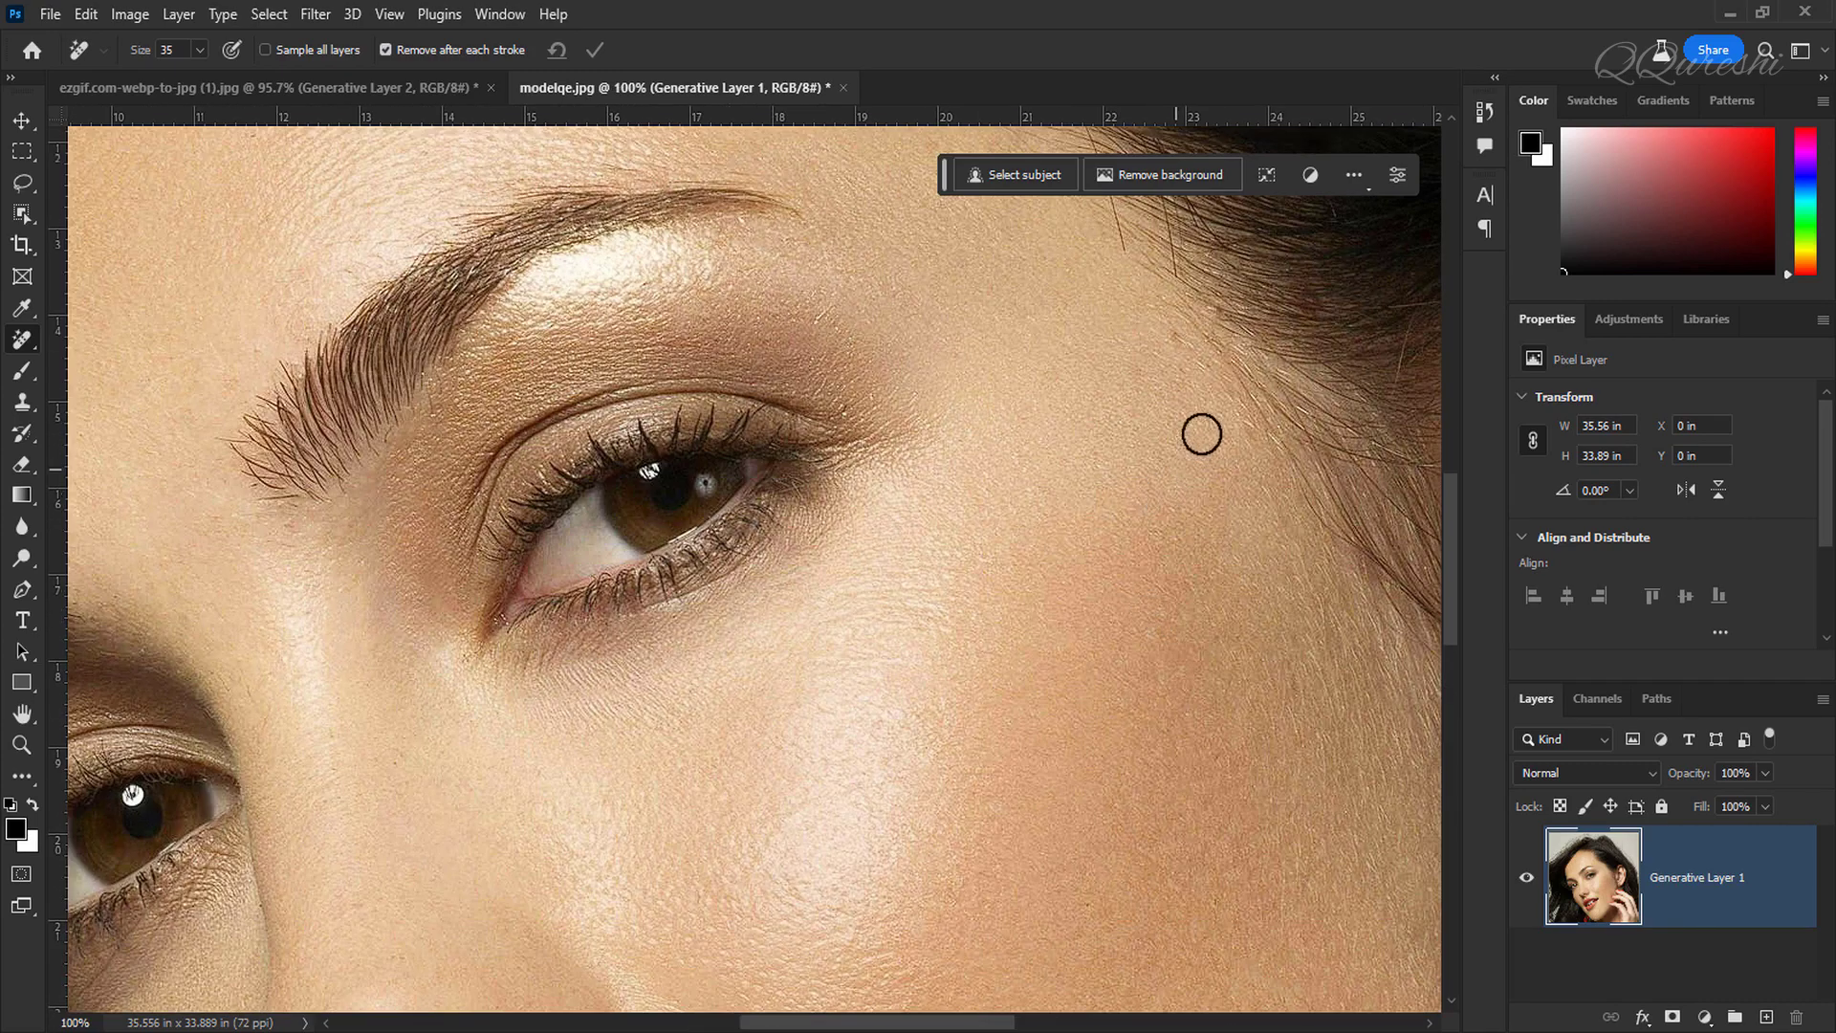
pyautogui.moveTo(1230, 365); pyautogui.dragTo(676, 787)
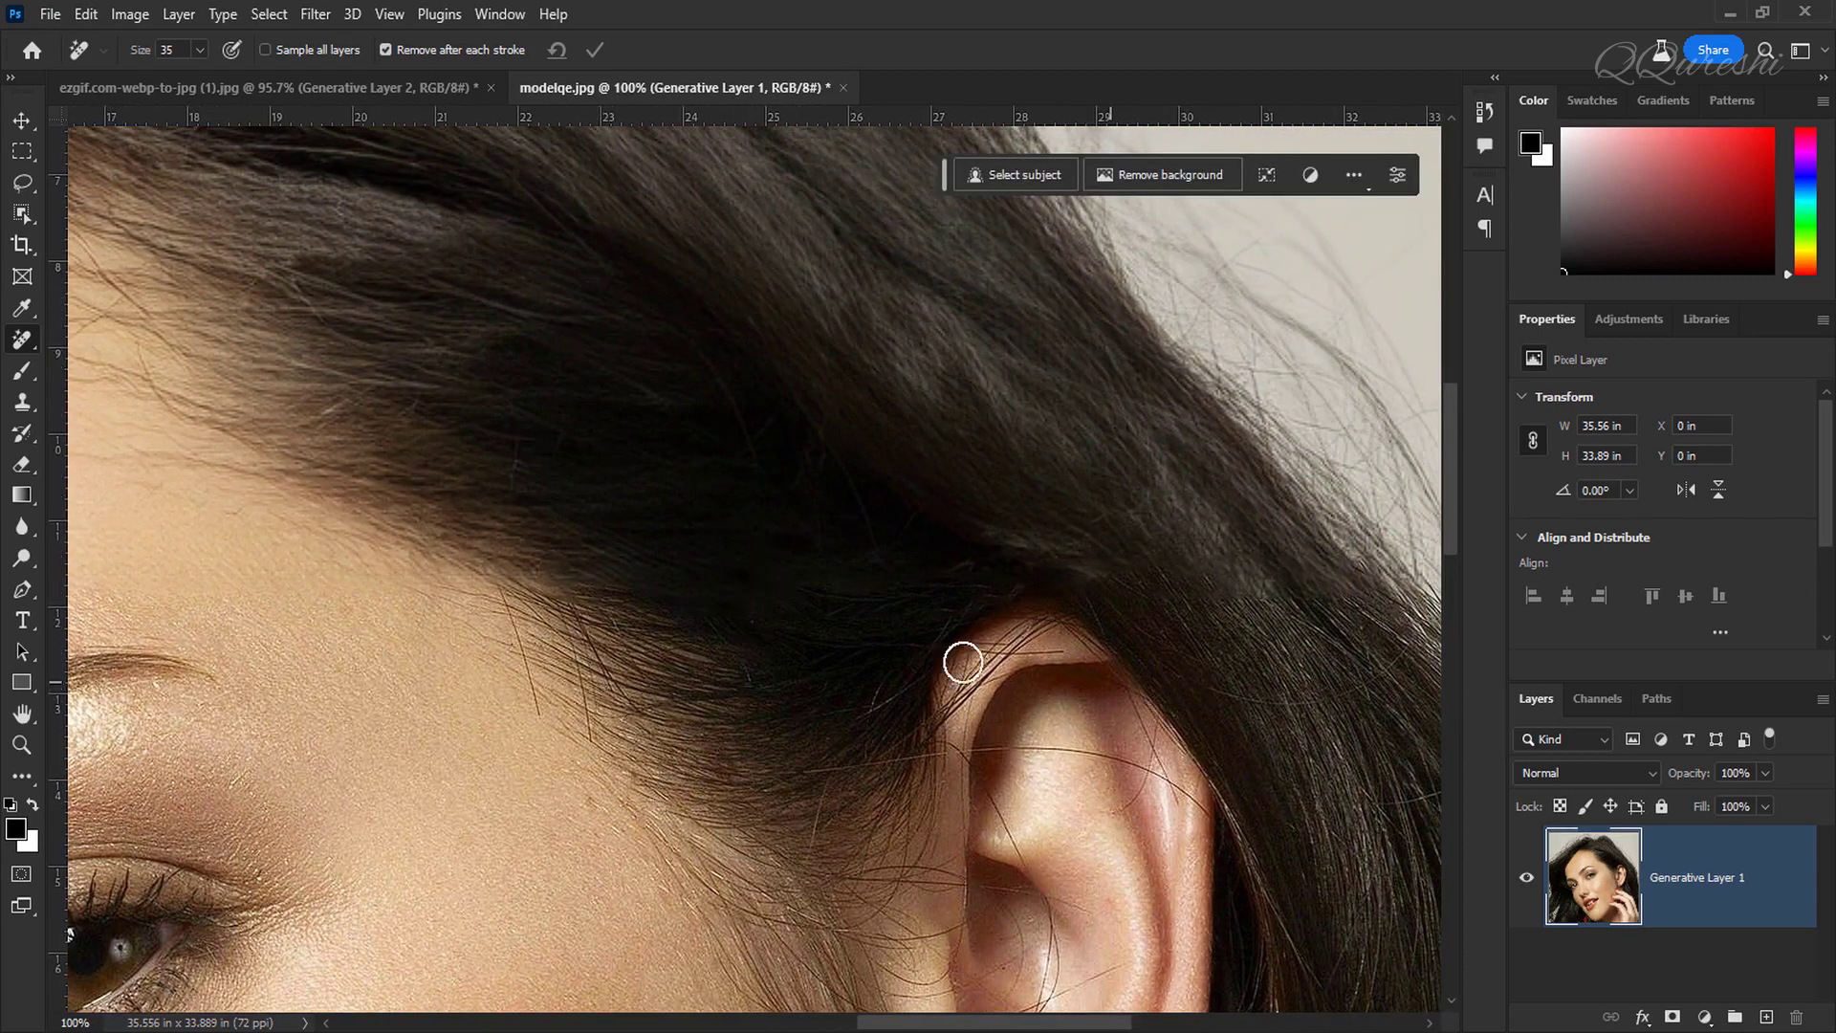
pyautogui.hotkey('ctrl', '0')
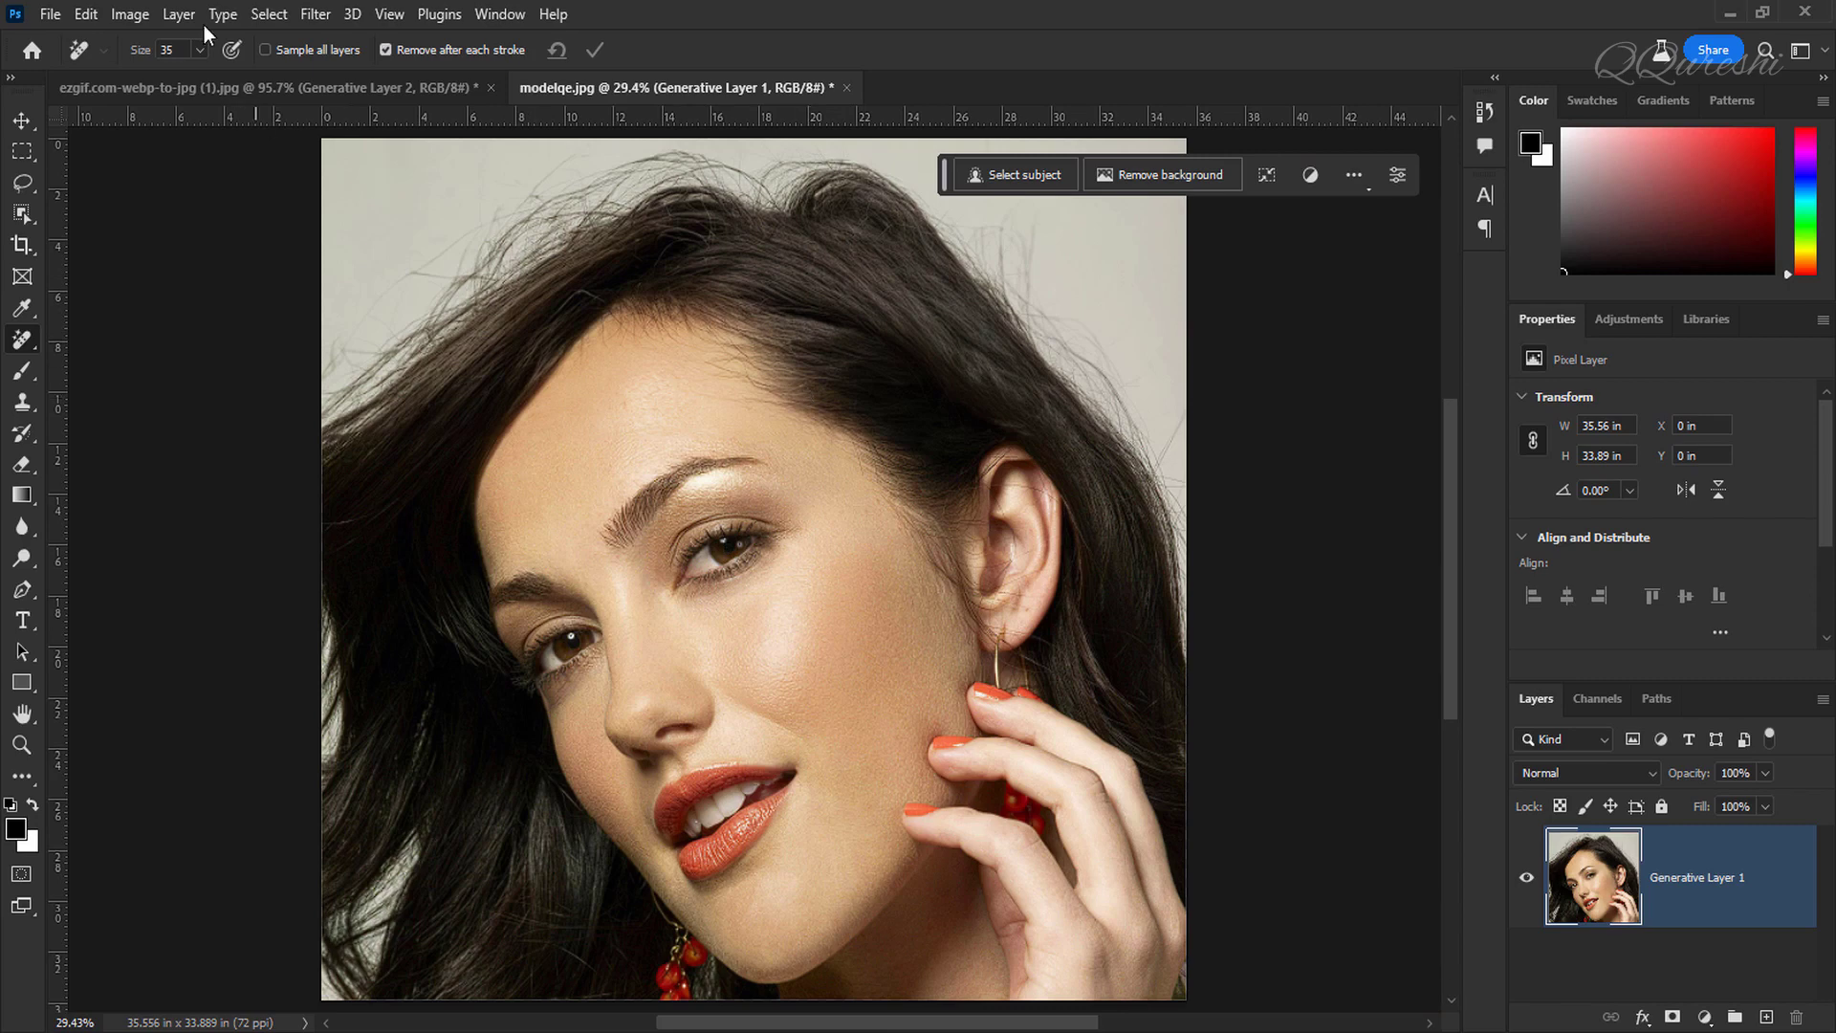
# Step: Switch to the underwater photo, enter Quick Mask mode, set the foreground to white and mask the entire image
pyautogui.click(287, 89)
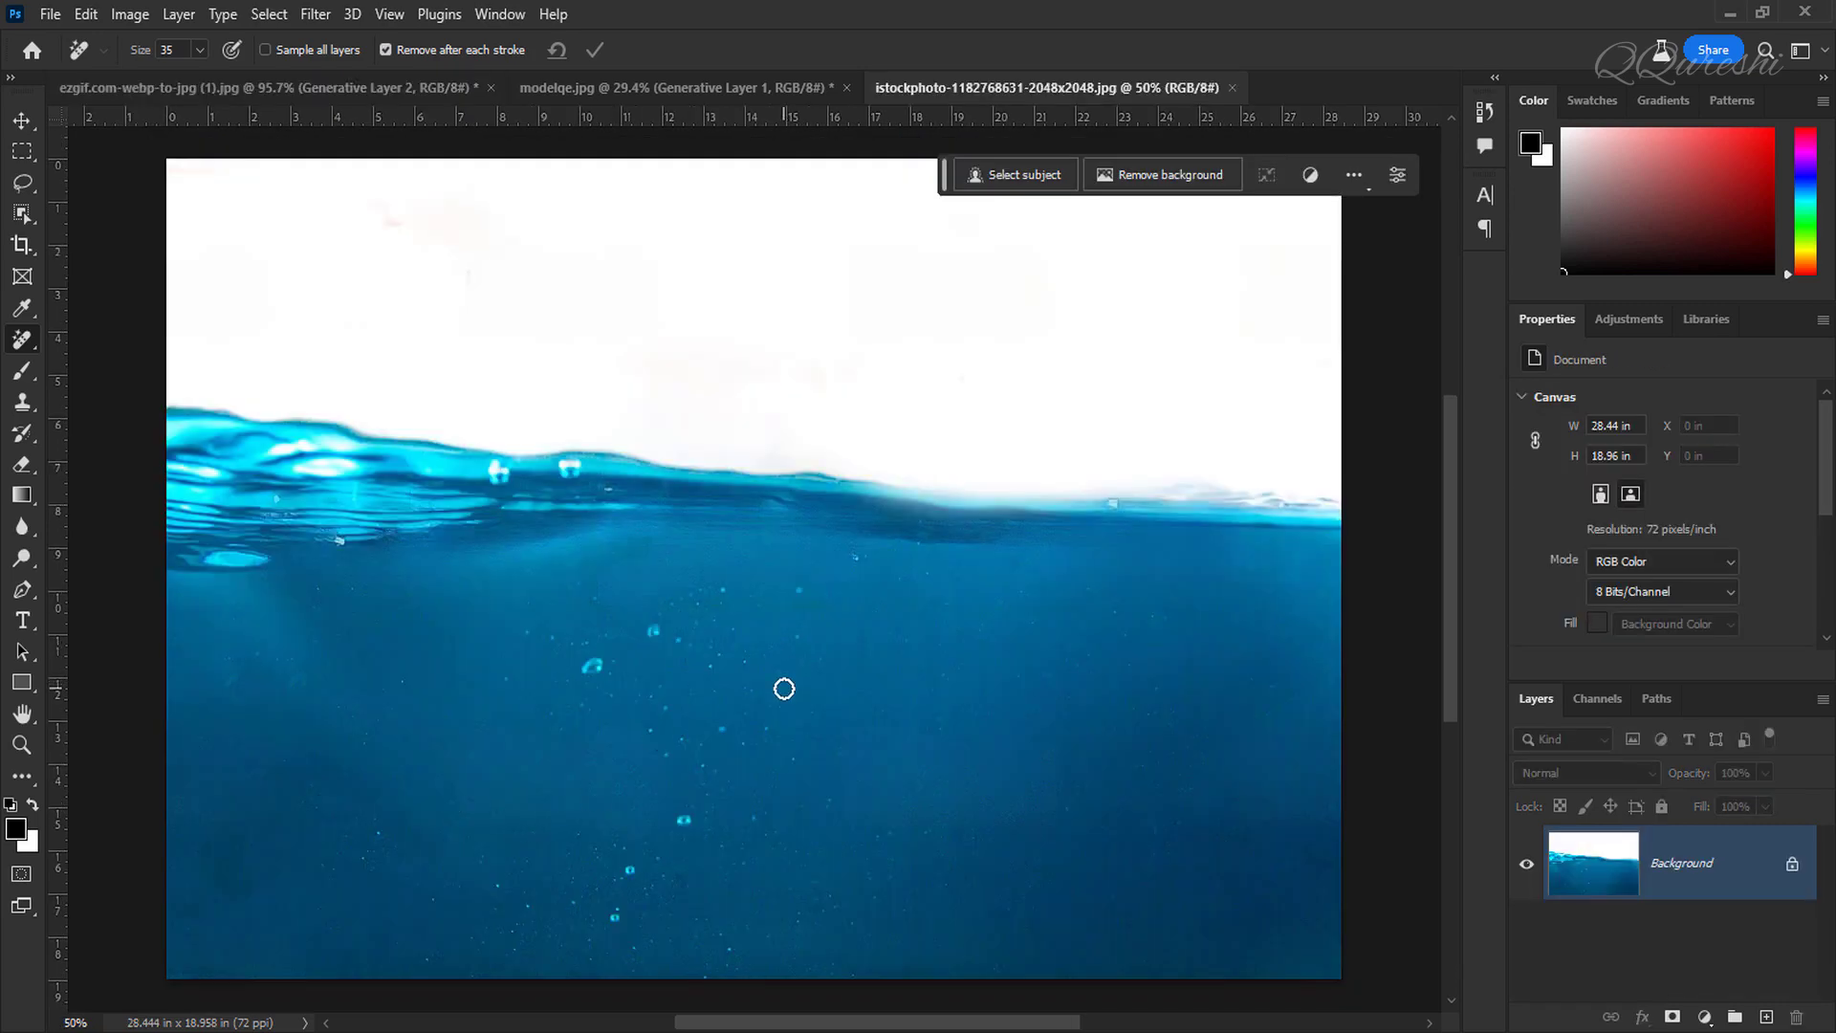
pyautogui.press('q')
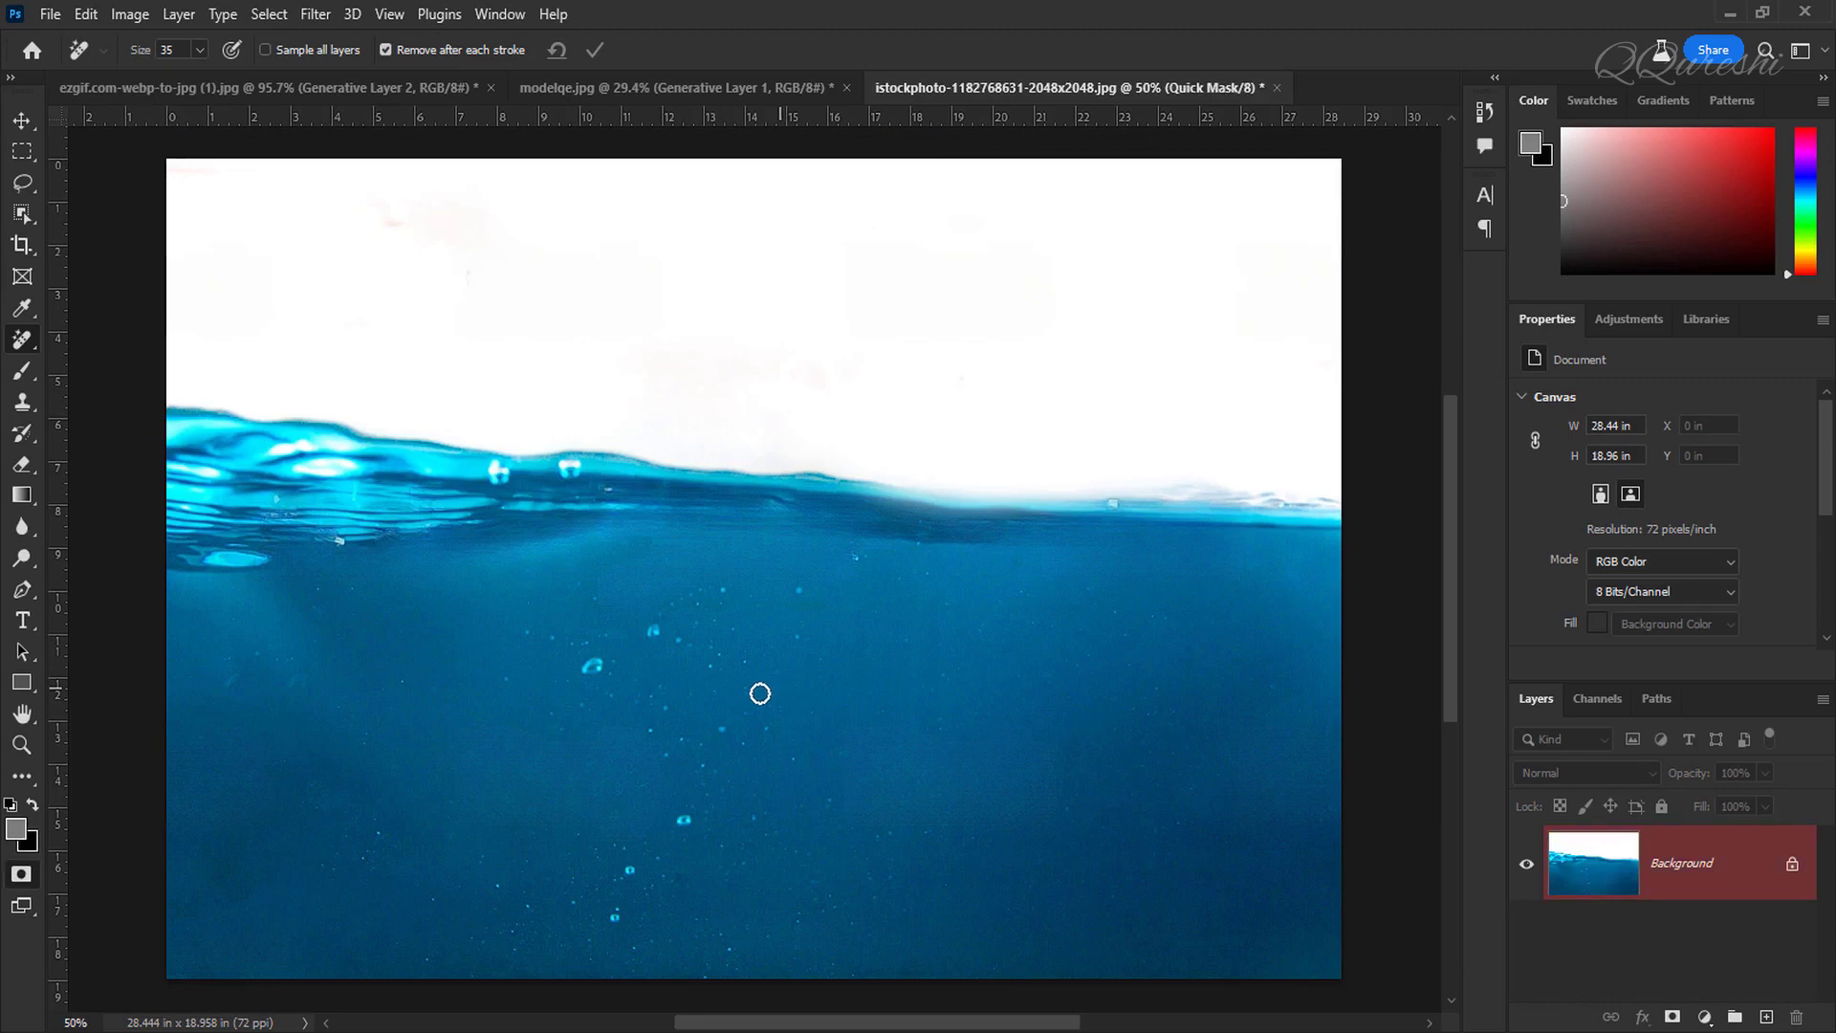
pyautogui.click(19, 831)
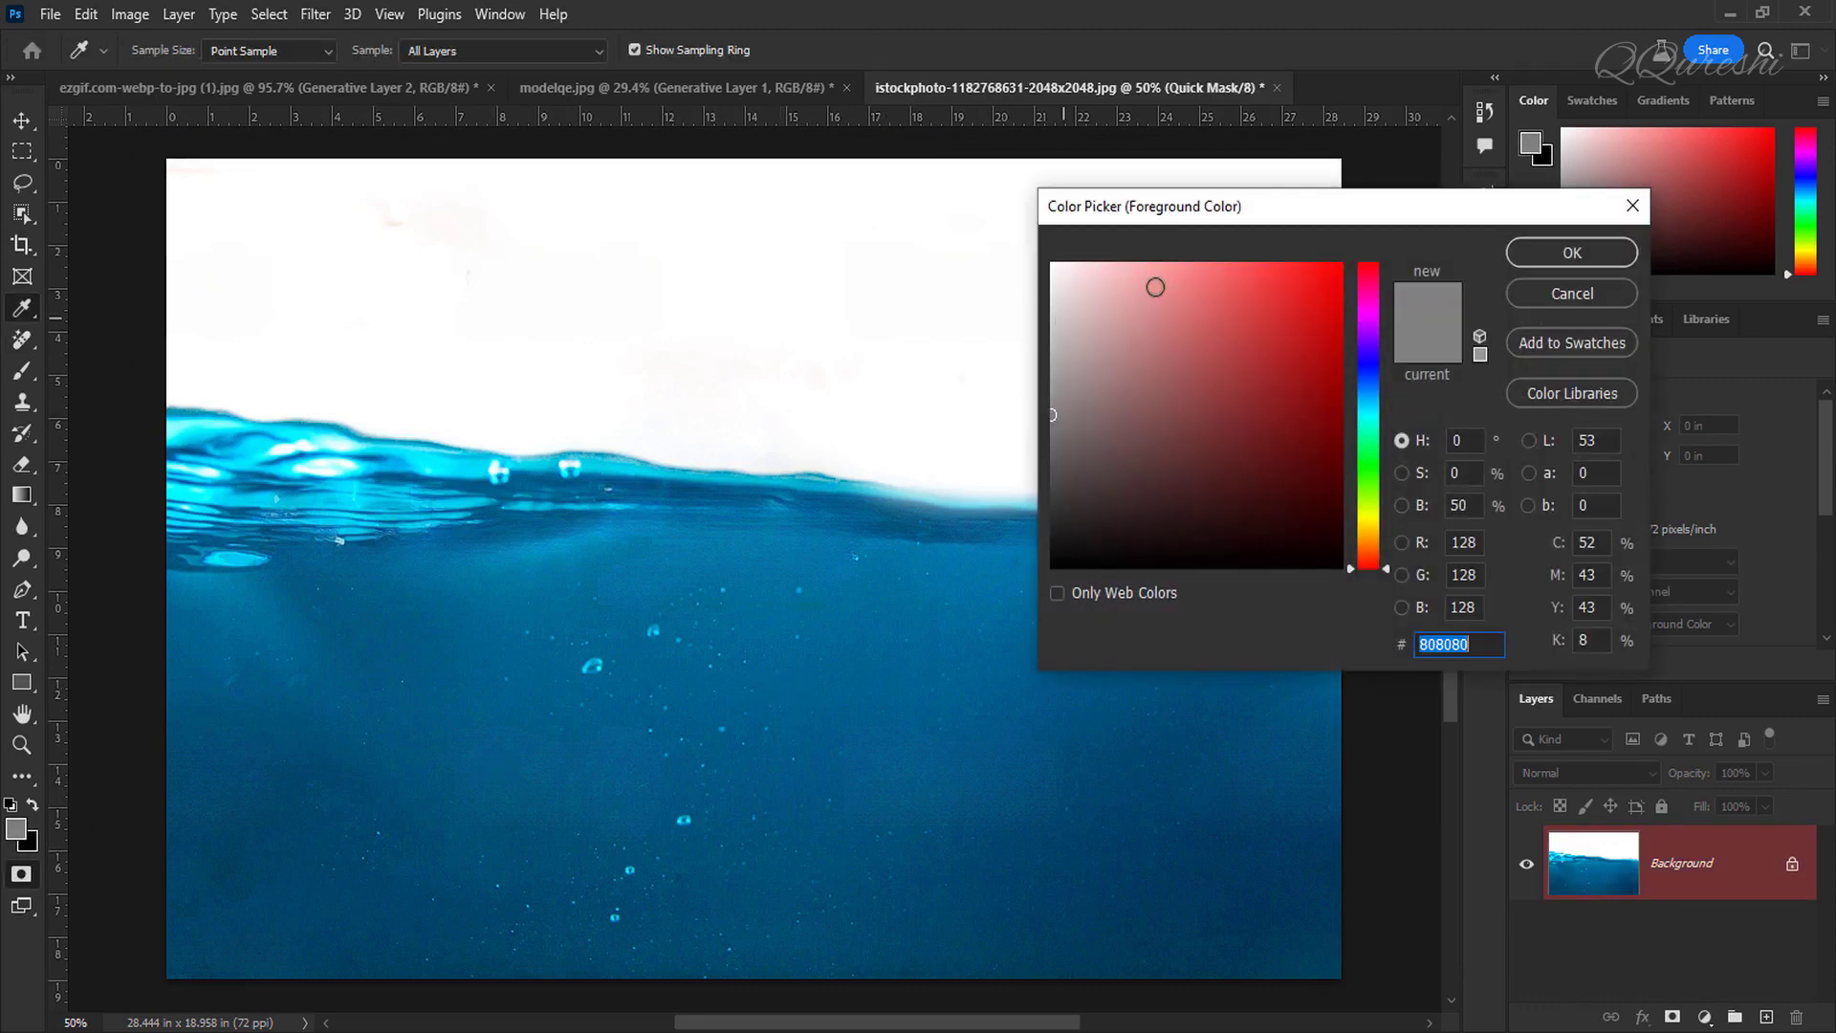
pyautogui.moveTo(1151, 287); pyautogui.dragTo(1032, 242)
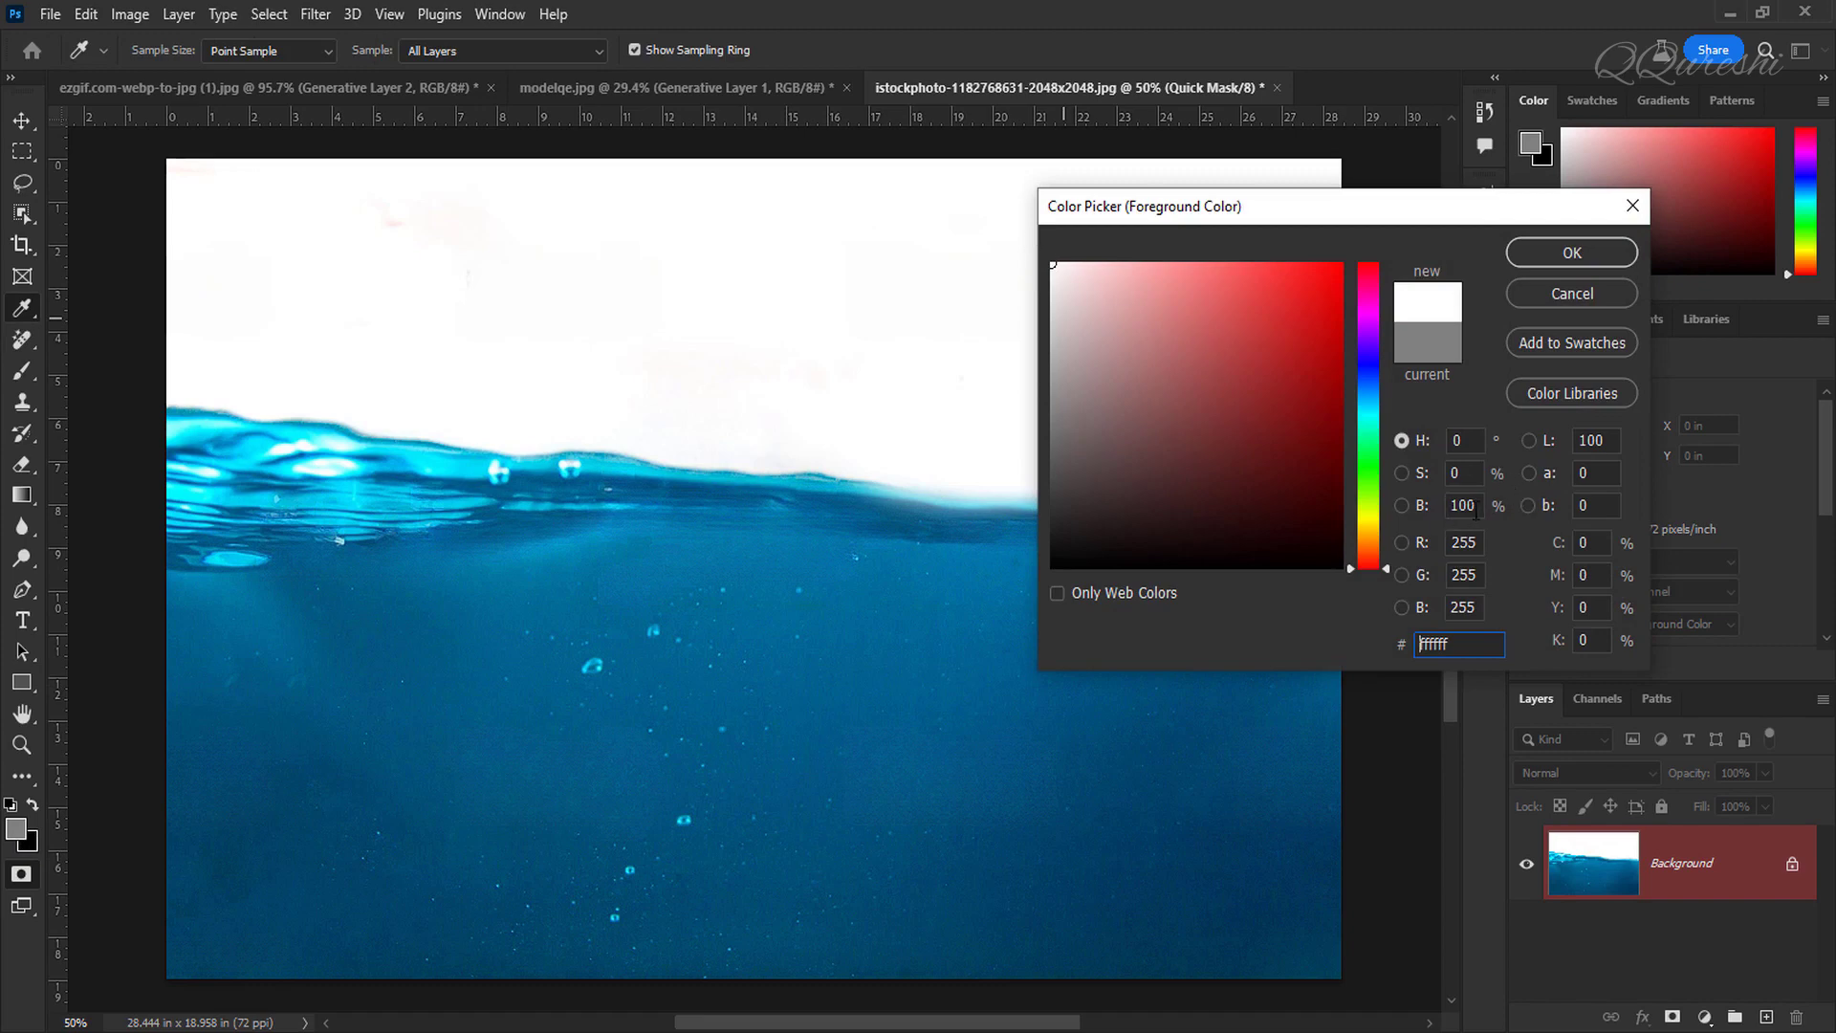
pyautogui.click(1551, 254)
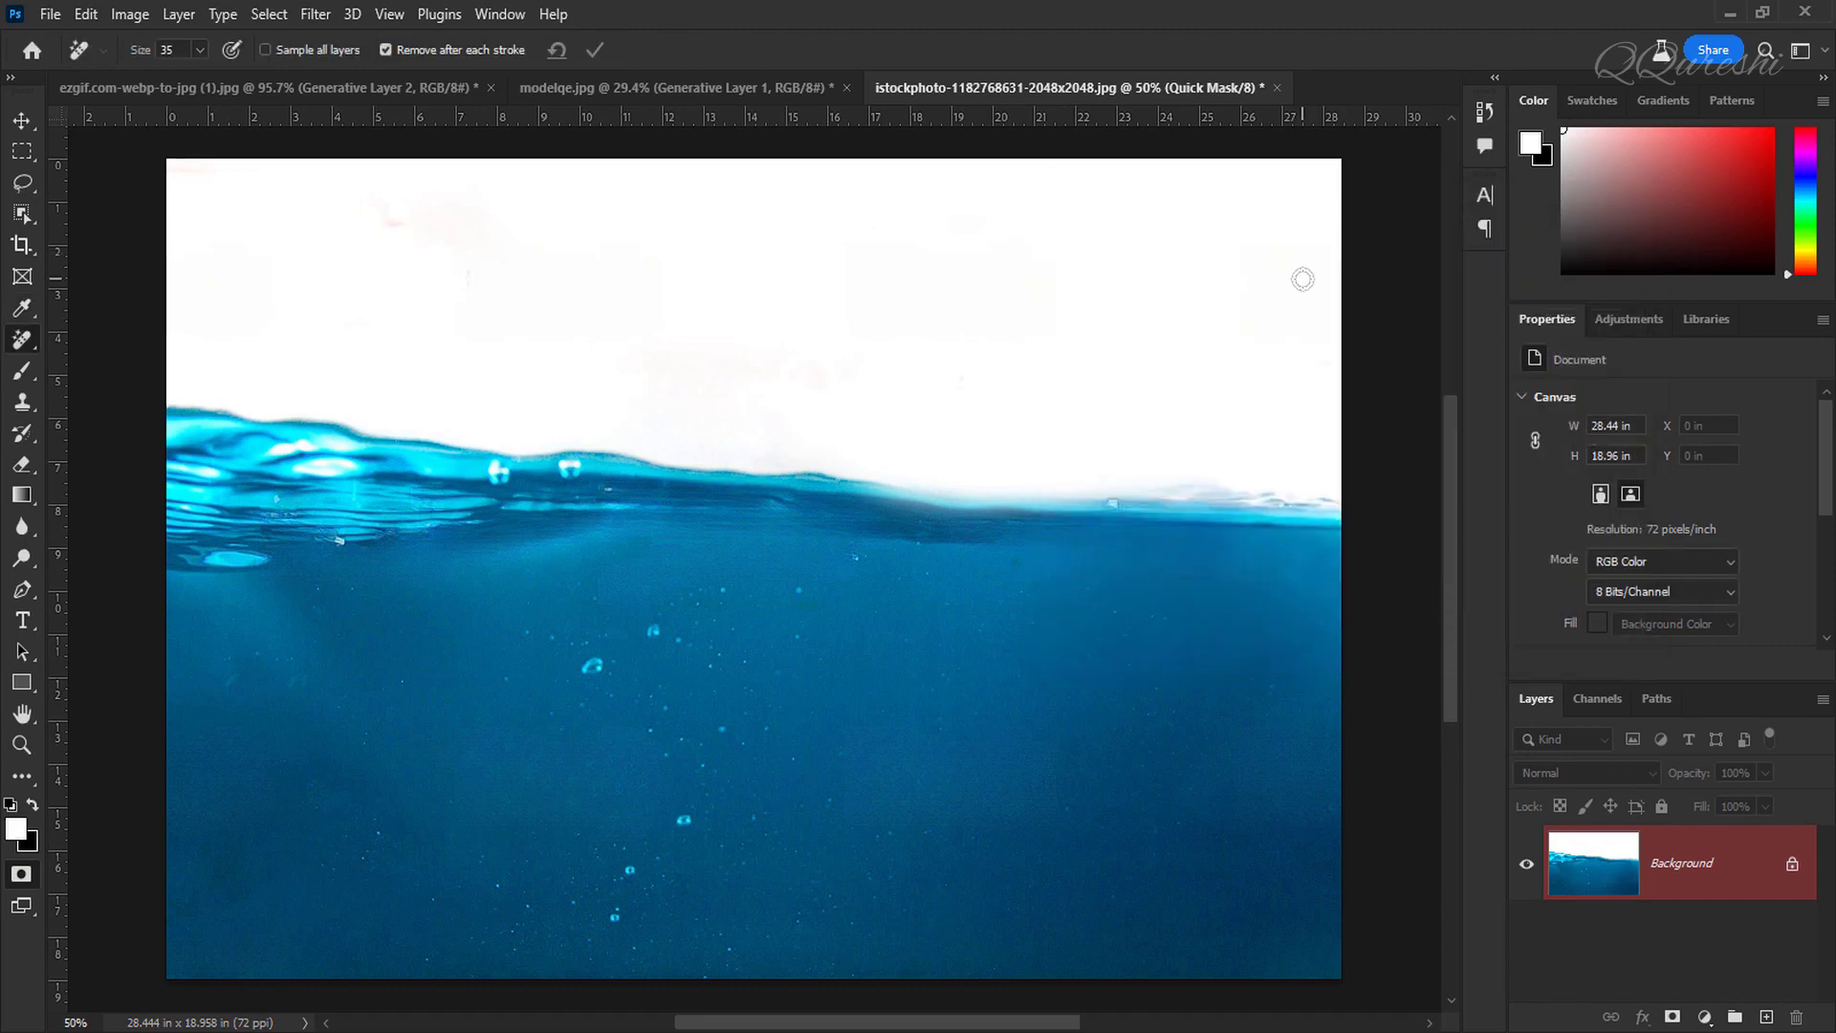
pyautogui.hotkey('ctrl', 'BackSpace')
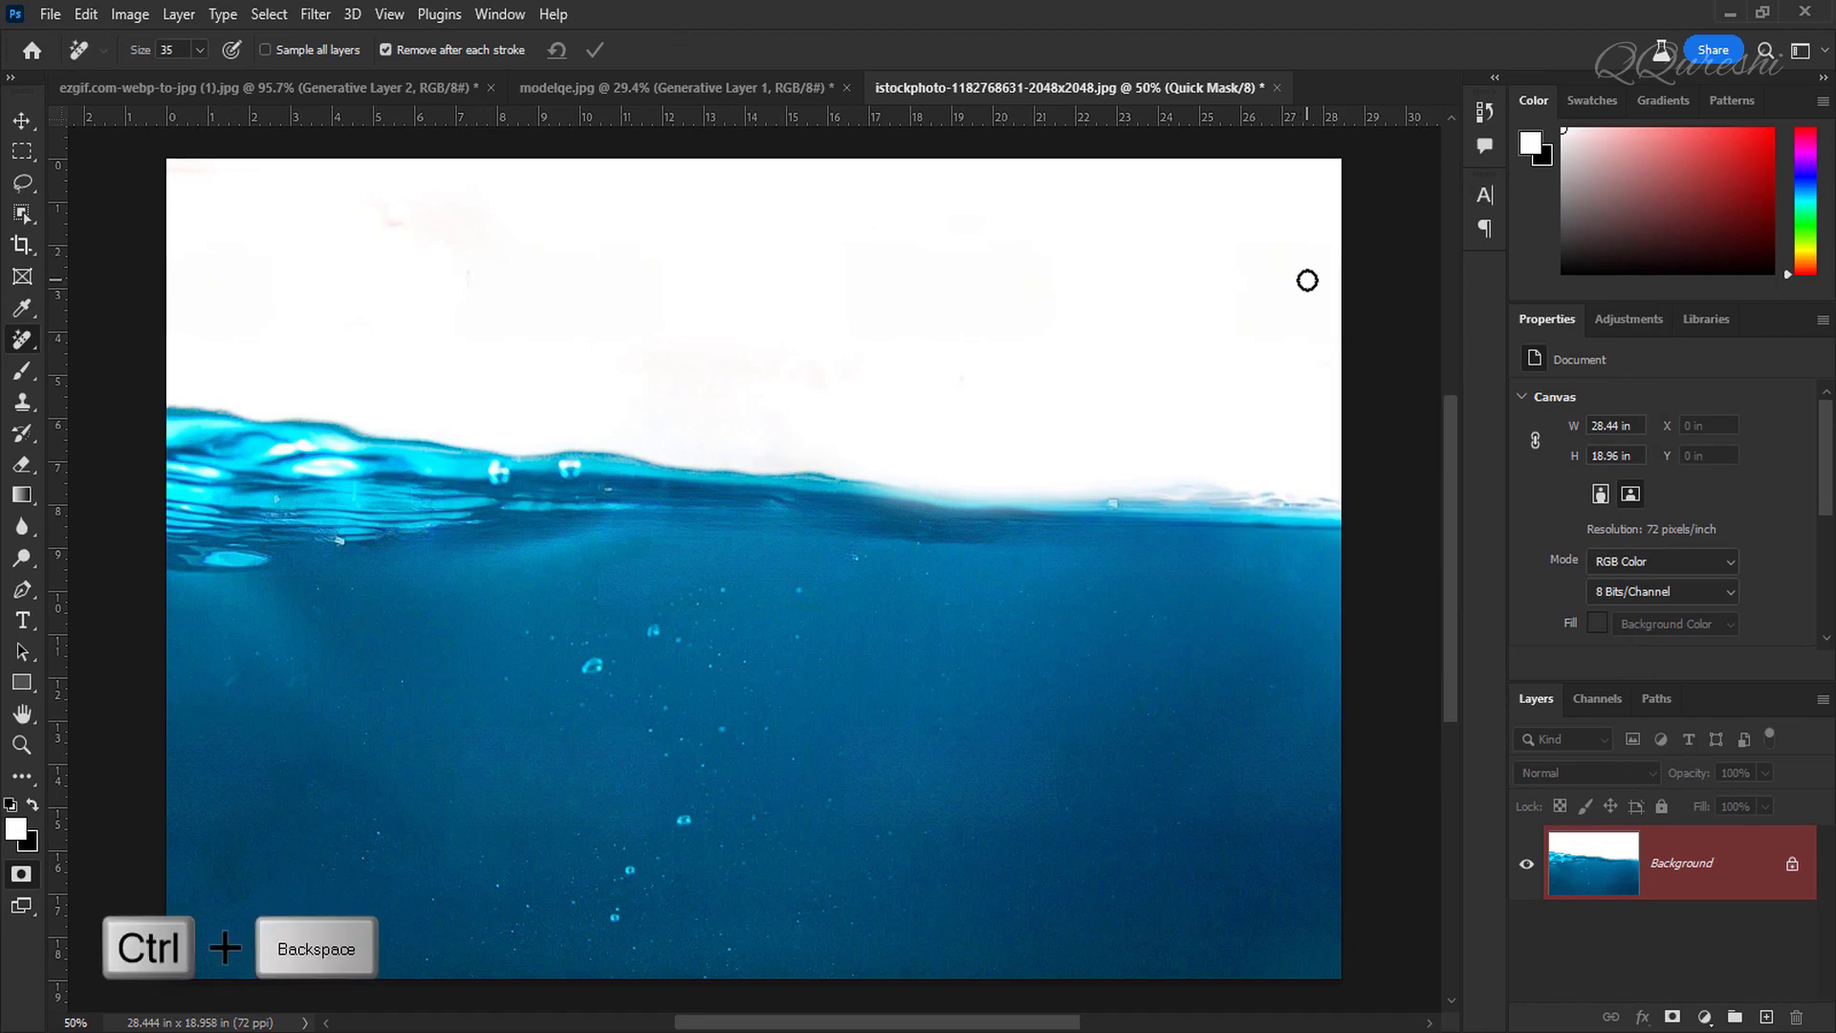
pyautogui.hotkey('ctrl', 'BackSpace')
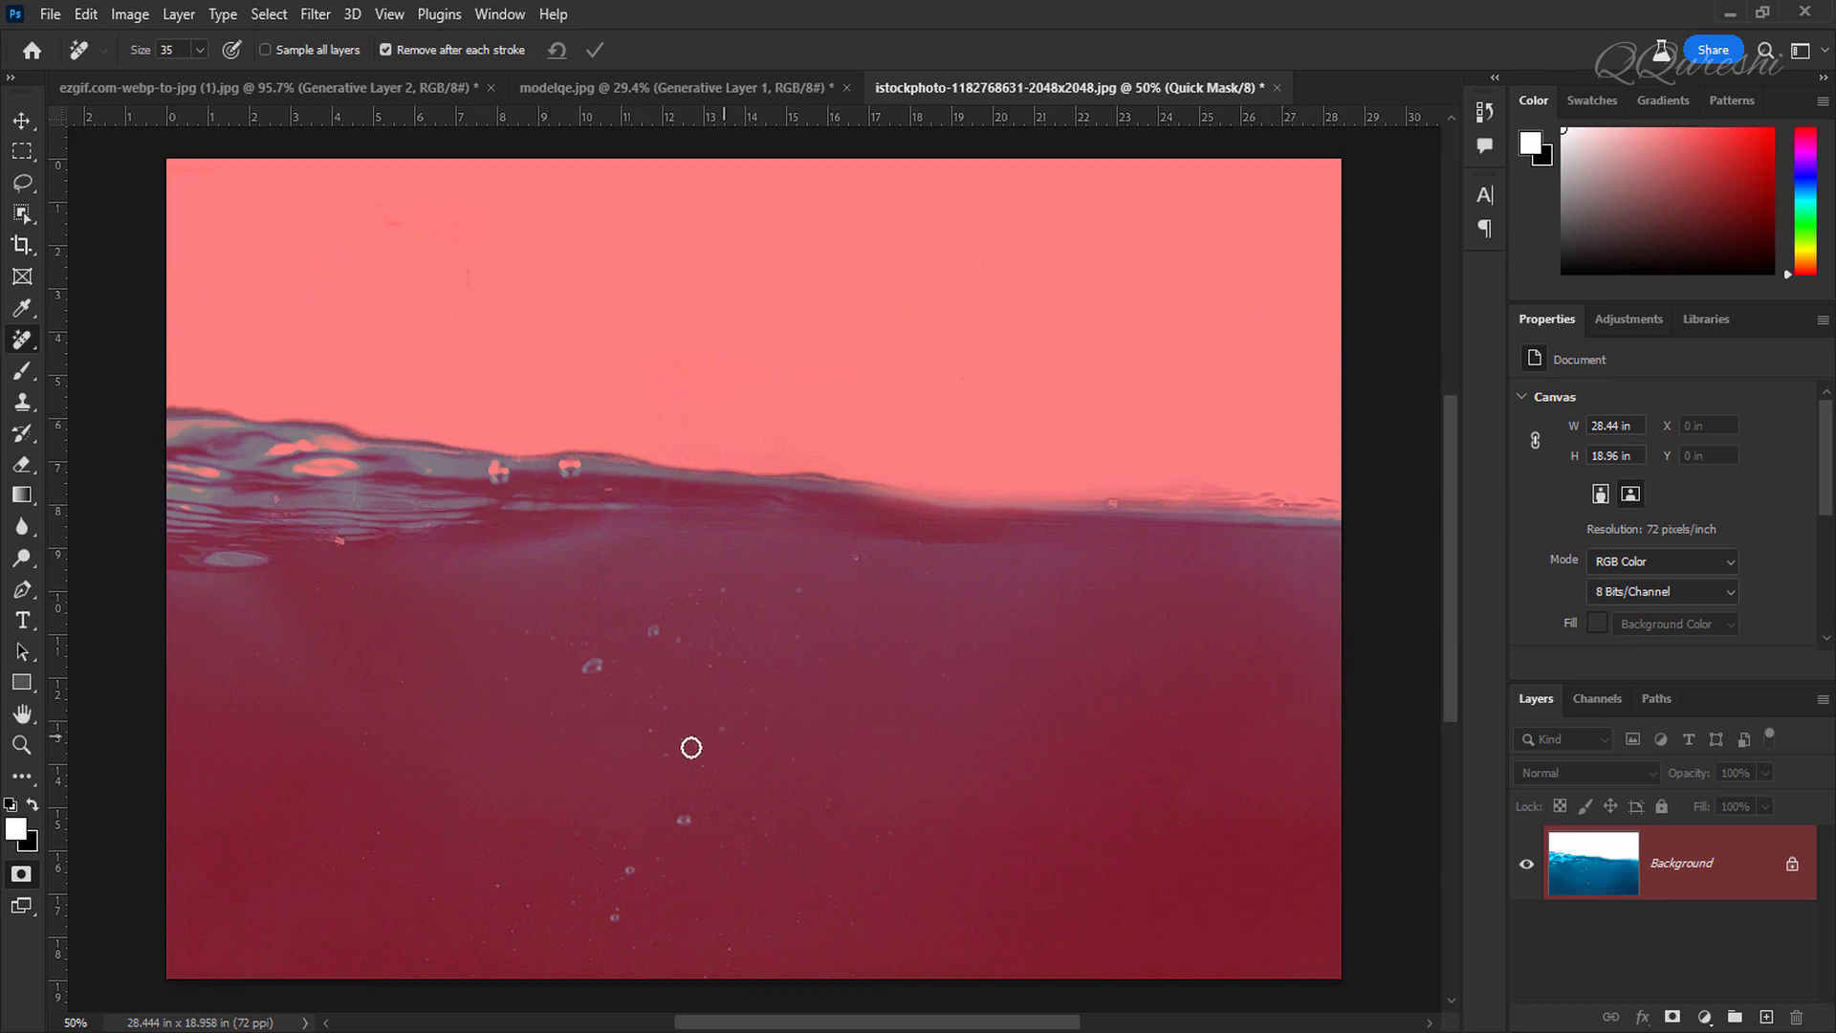
# Step: Paint an oval area below the water surface with the Brush and exit Quick Mask to turn it into a selection
pyautogui.click(22, 371)
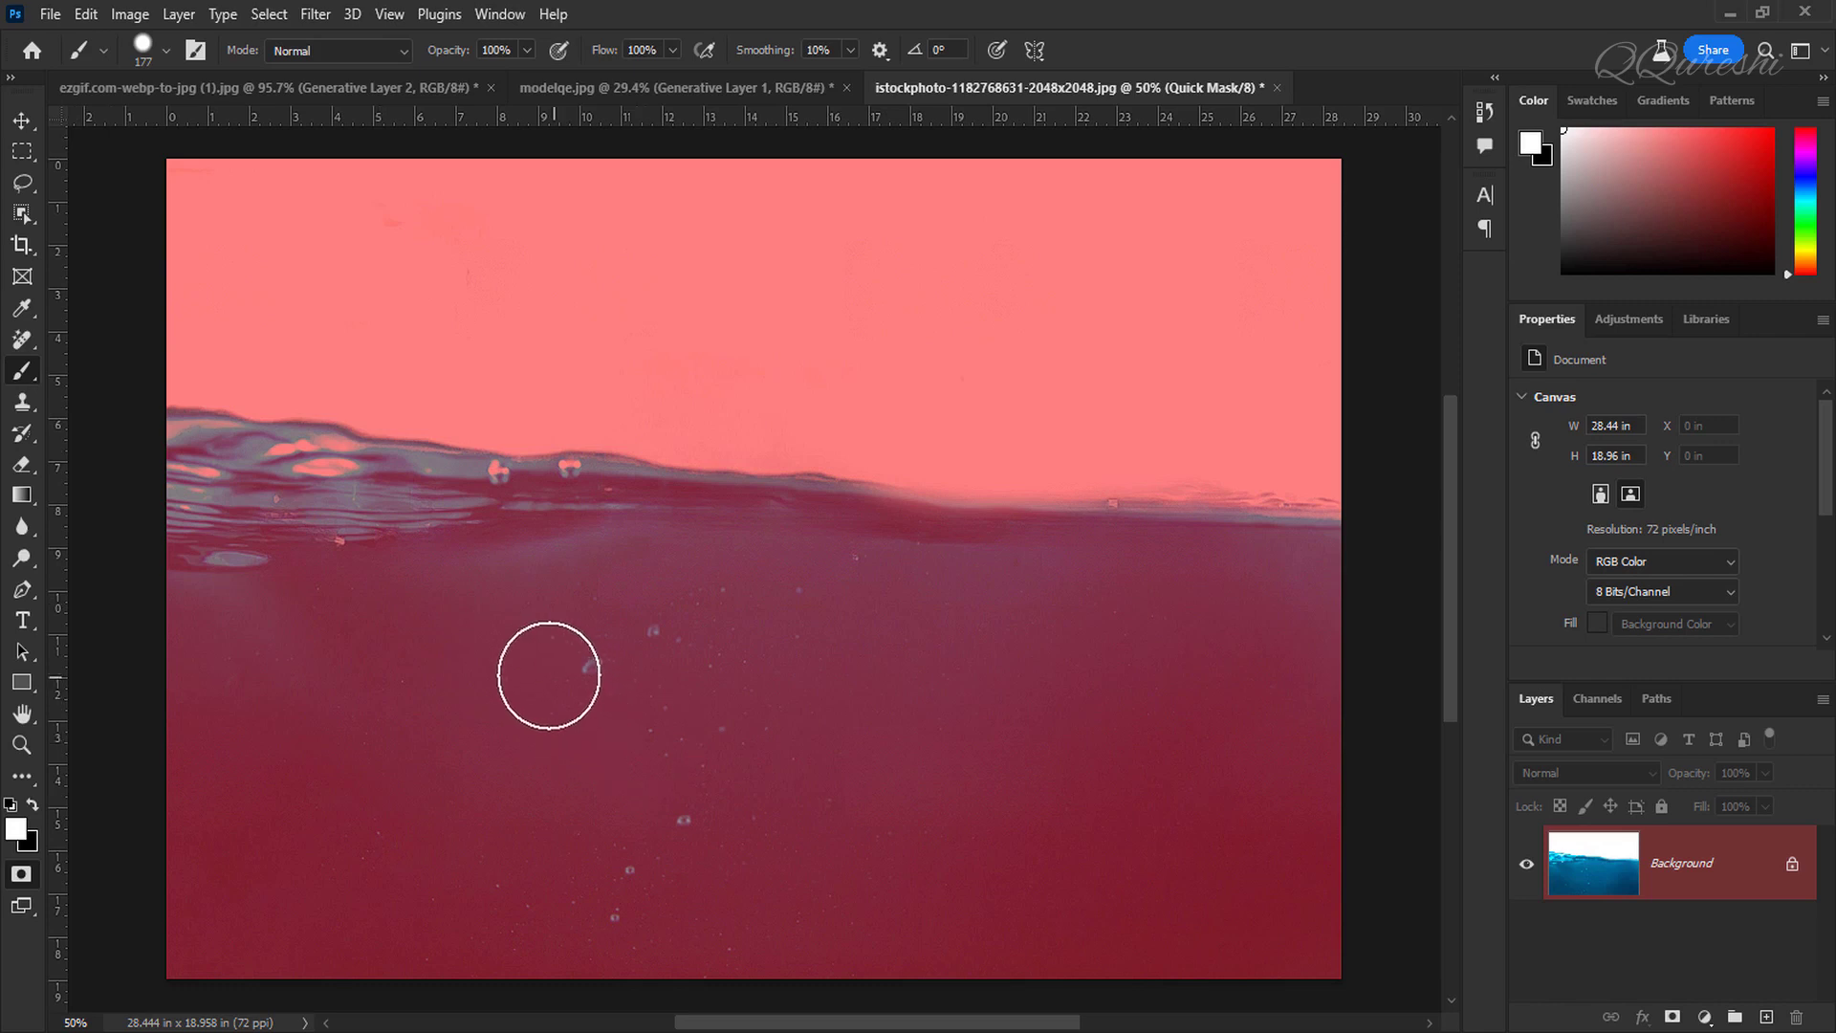
pyautogui.moveTo(549, 680)
pyautogui.mouseDown()
pyautogui.moveTo(923, 681)
pyautogui.moveTo(1069, 707)
pyautogui.mouseUp()
pyautogui.moveTo(845, 758)
pyautogui.mouseDown()
pyautogui.moveTo(551, 758)
pyautogui.moveTo(551, 777)
pyautogui.moveTo(631, 808)
pyautogui.moveTo(934, 808)
pyautogui.moveTo(1110, 768)
pyautogui.moveTo(762, 794)
pyautogui.mouseUp()
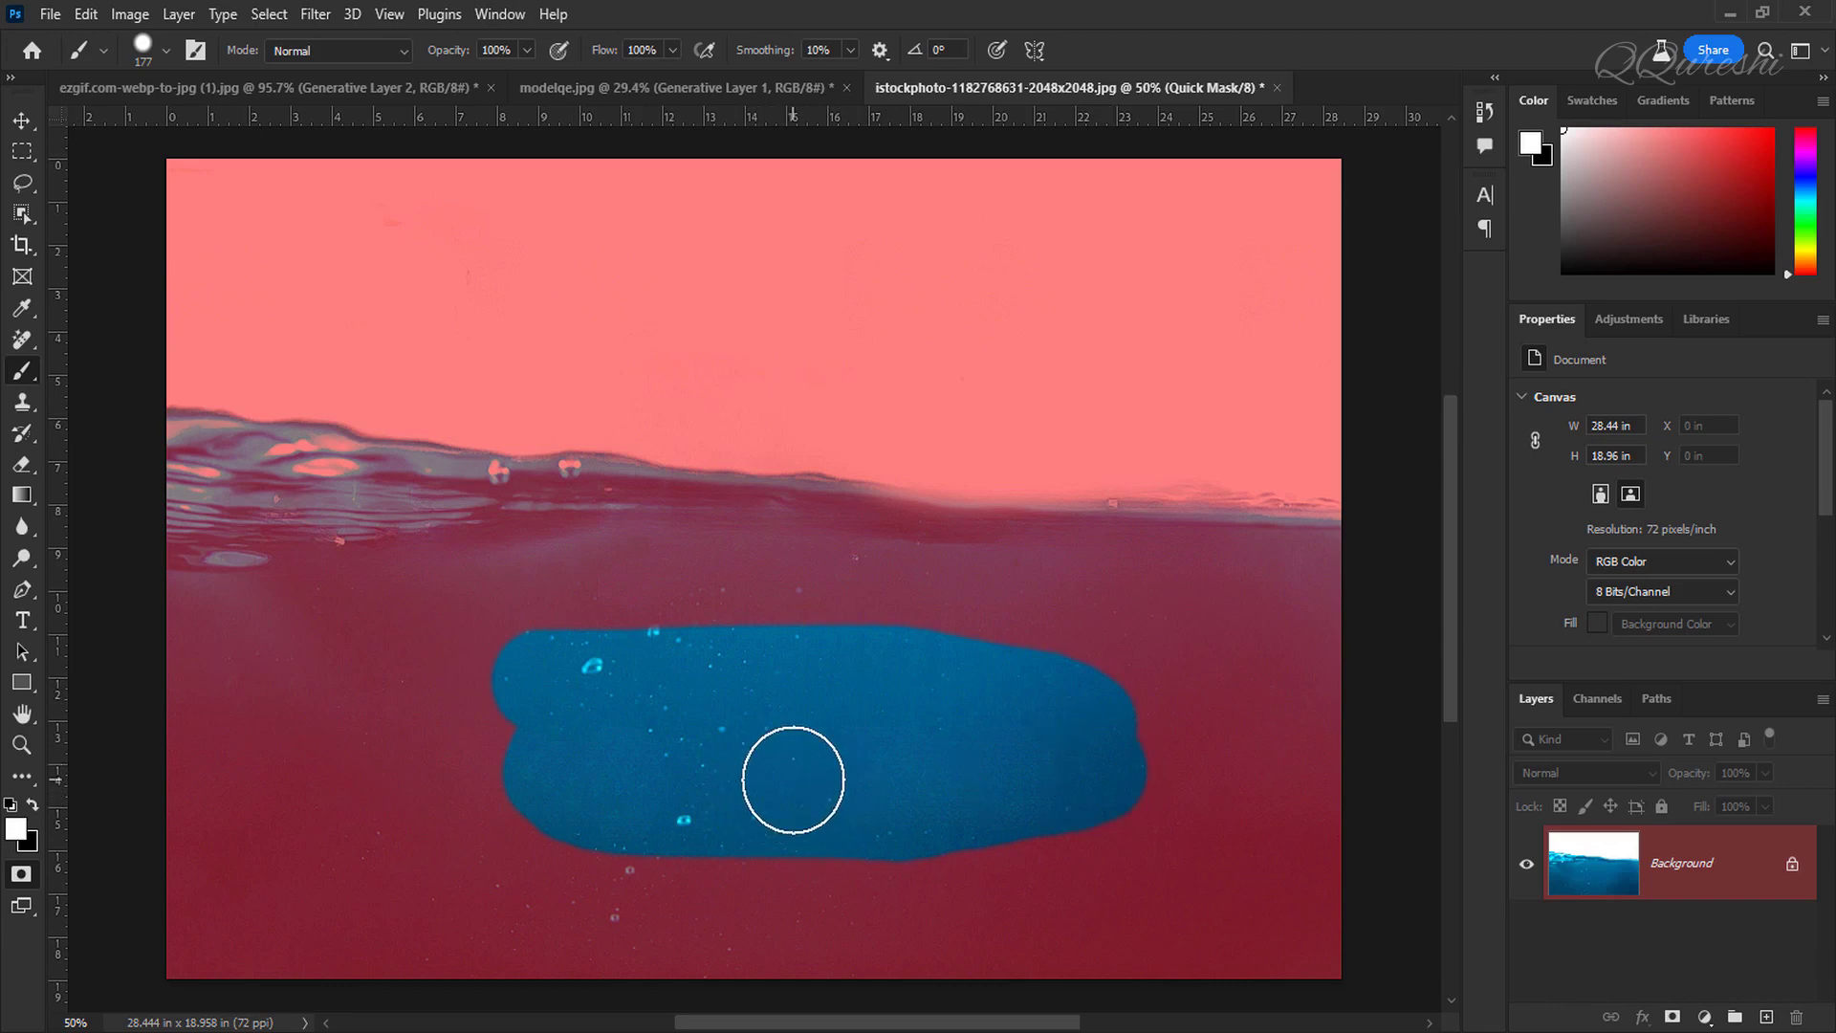
pyautogui.press('q')
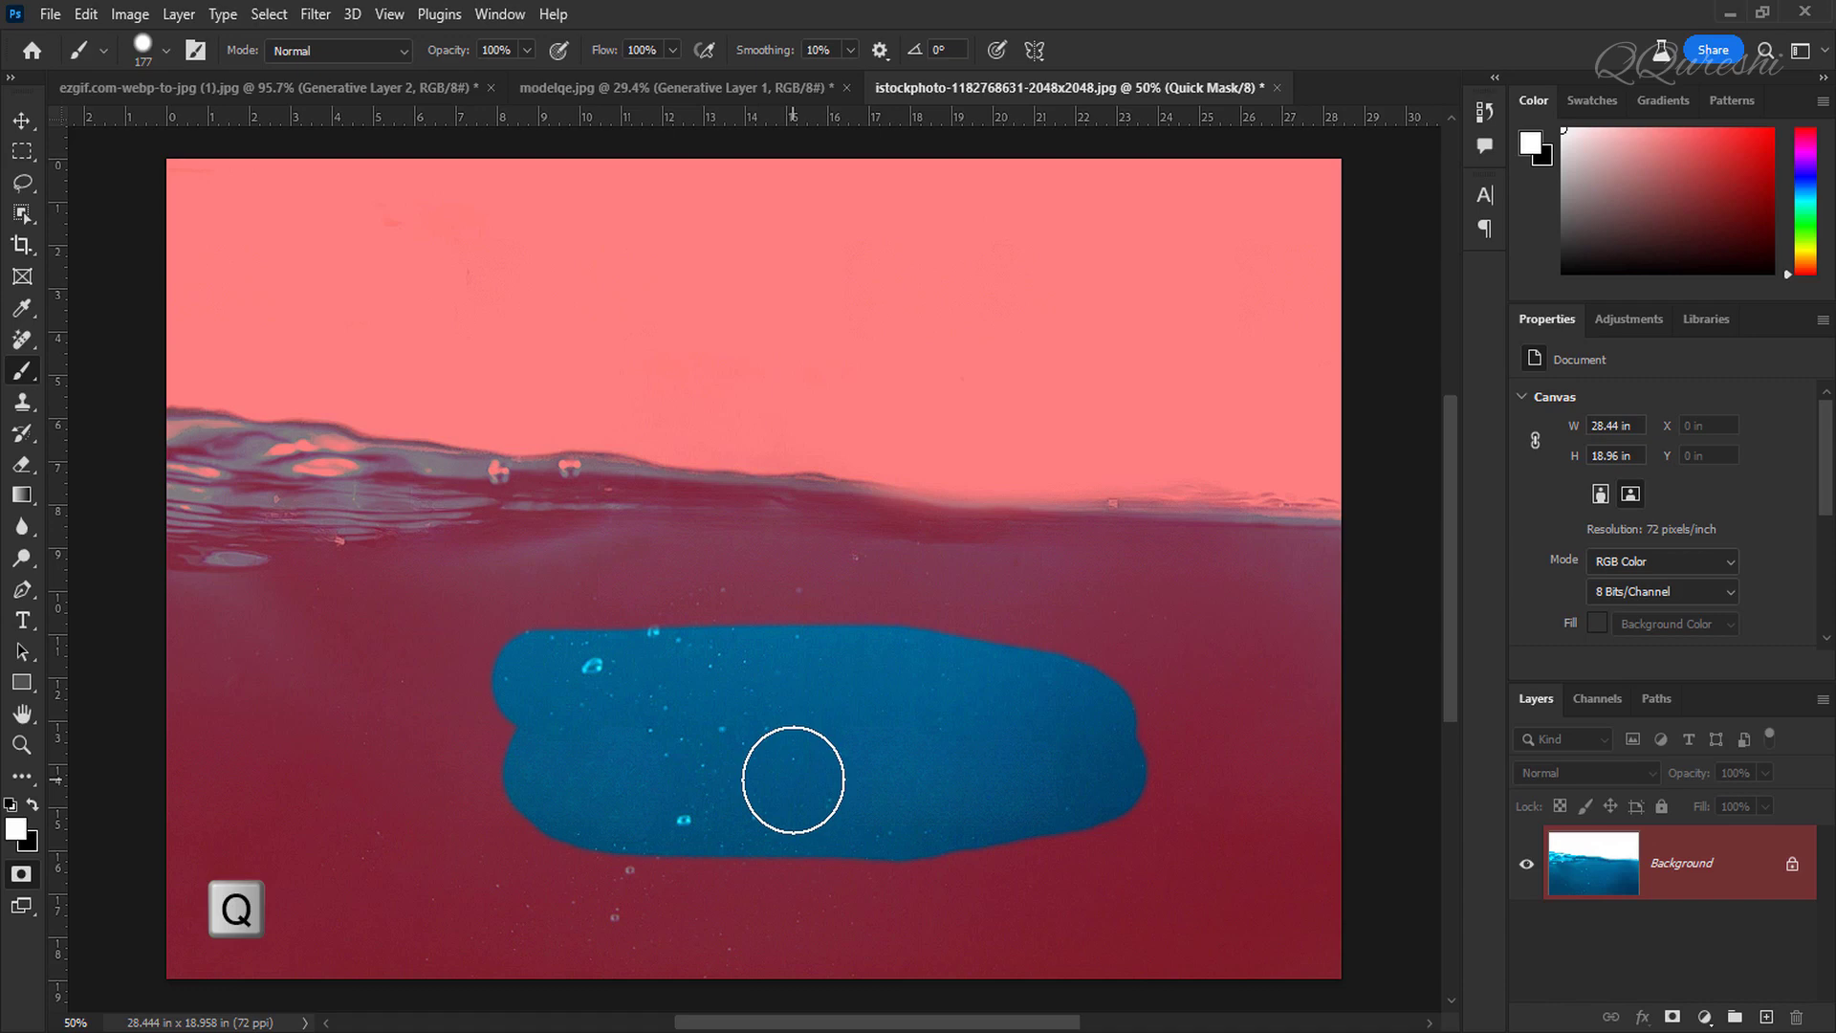
pyautogui.press('q')
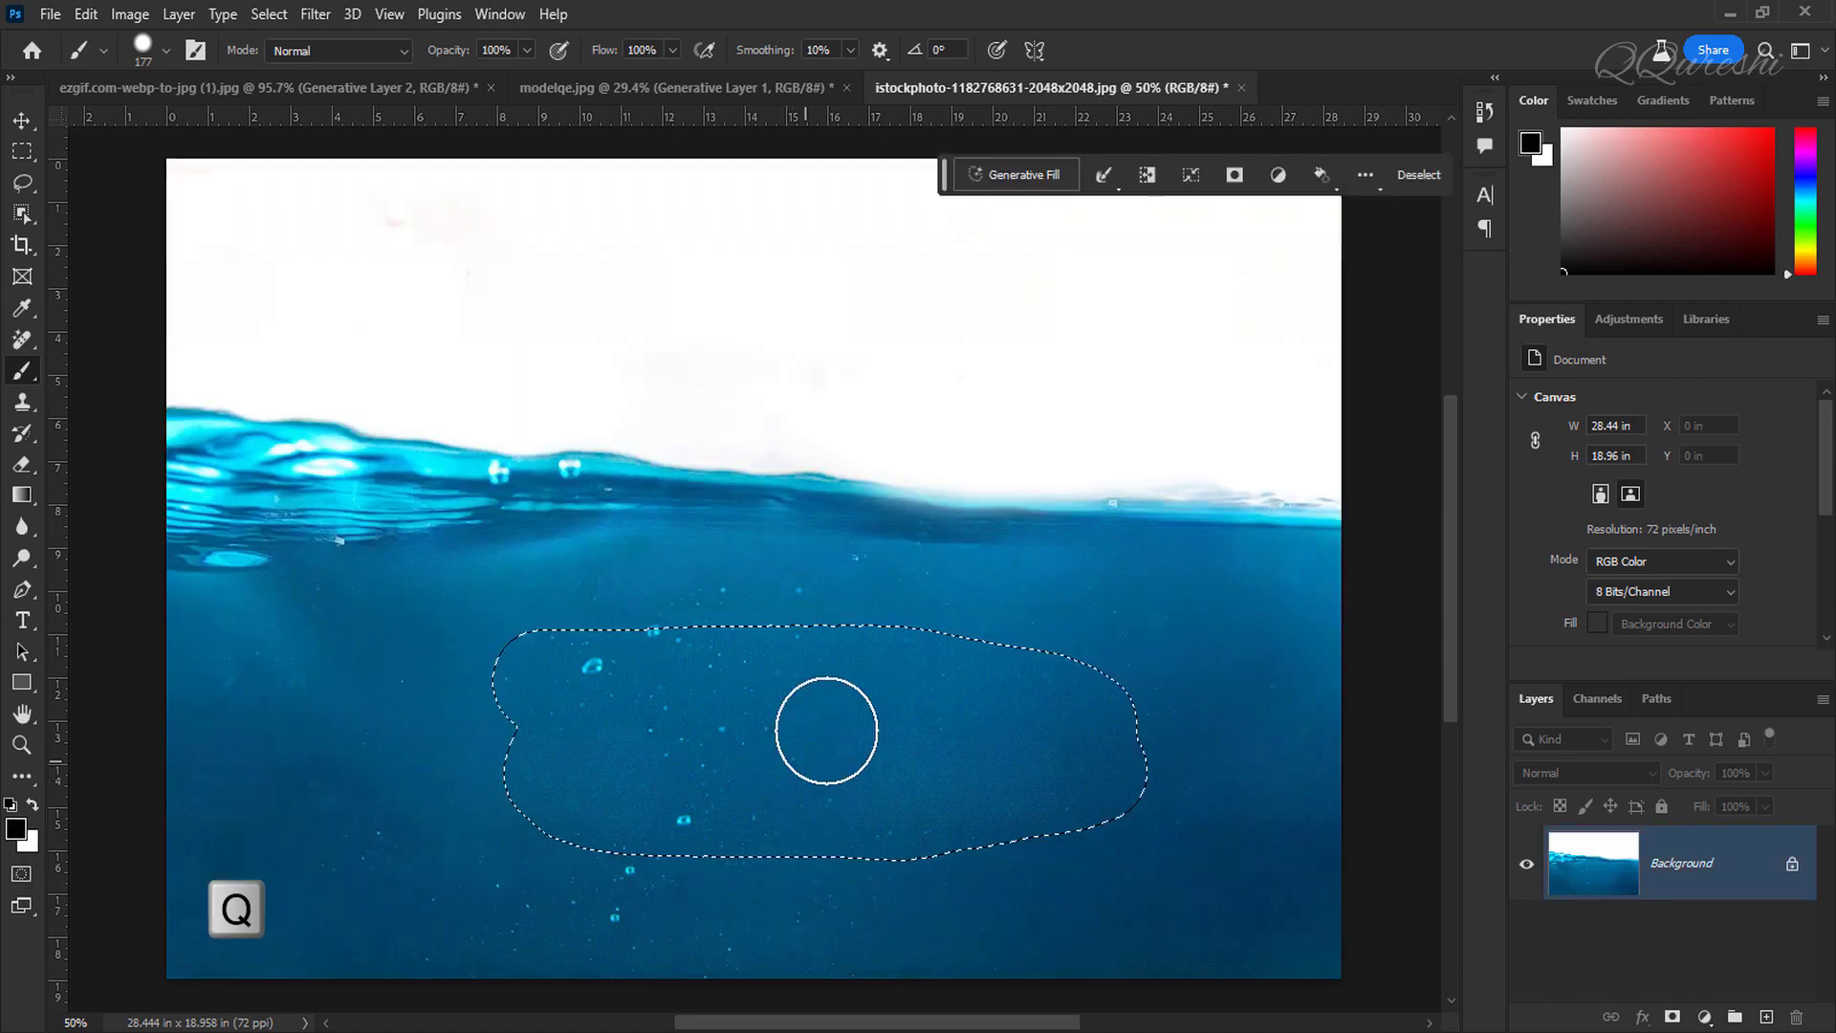
# Step: Generative-fill the selection with the prompt "fish"
pyautogui.click(1025, 181)
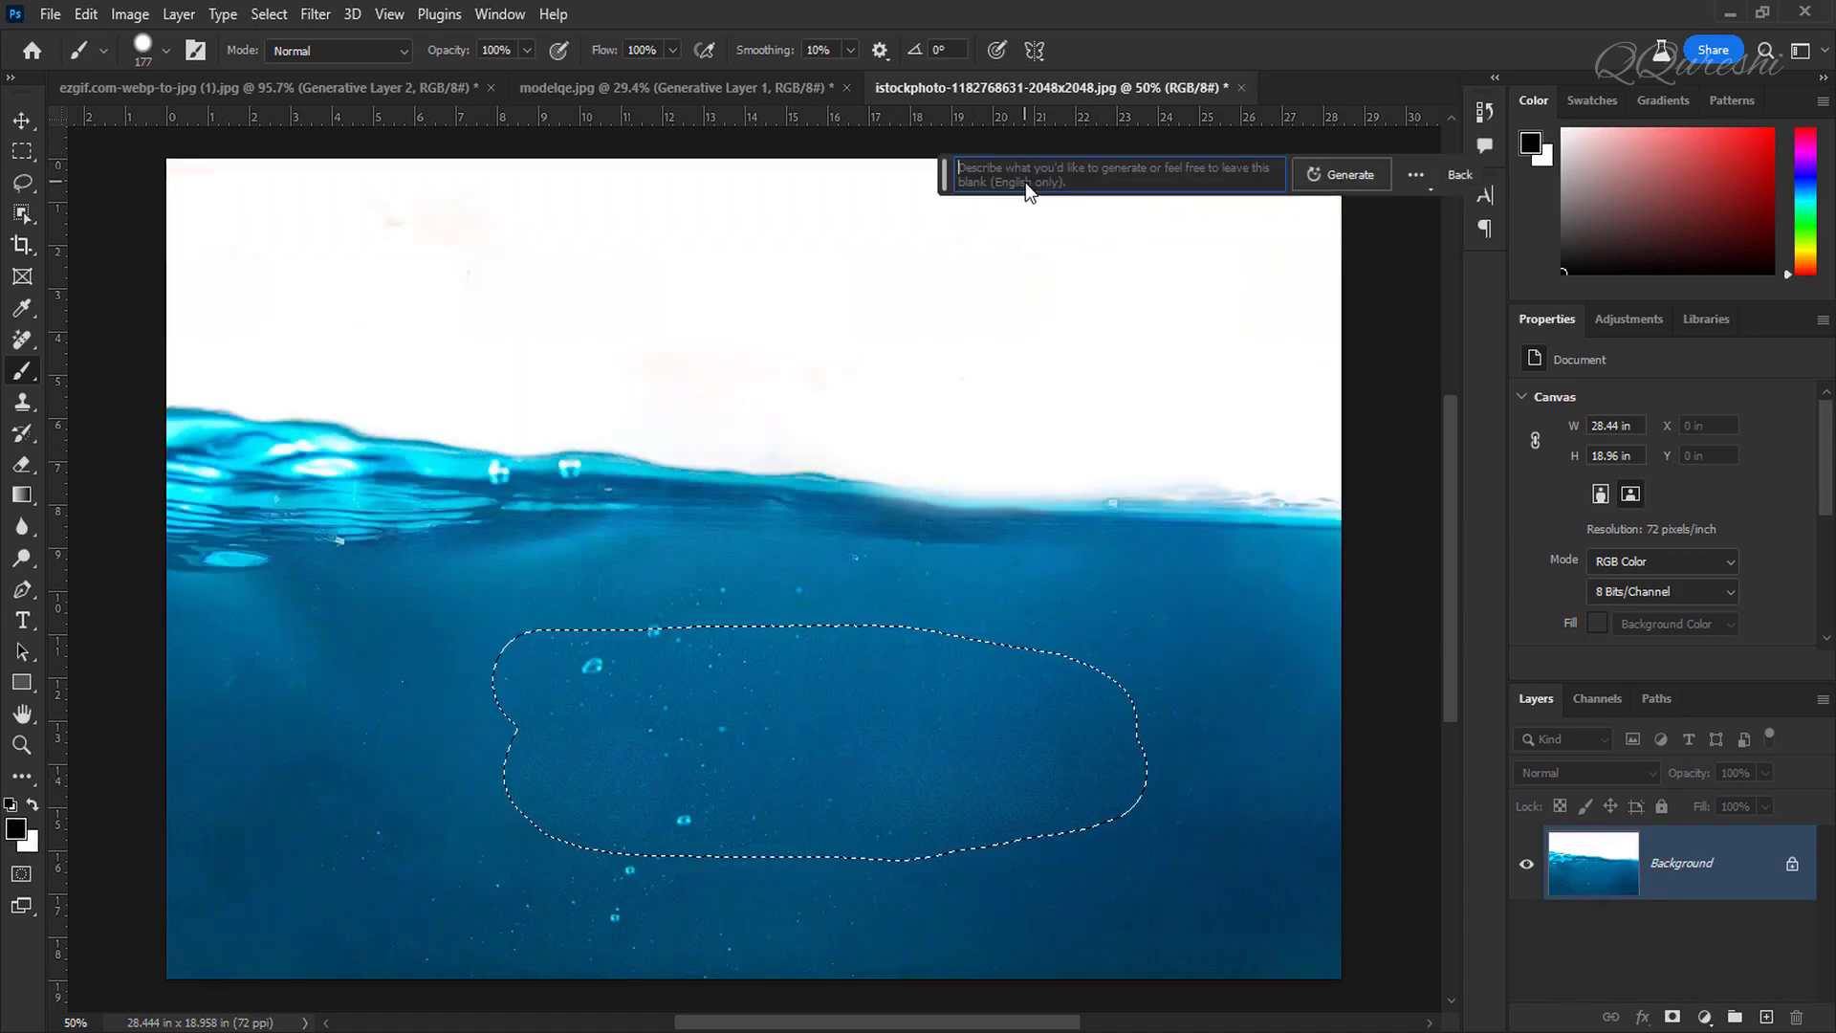
pyautogui.write('fish')
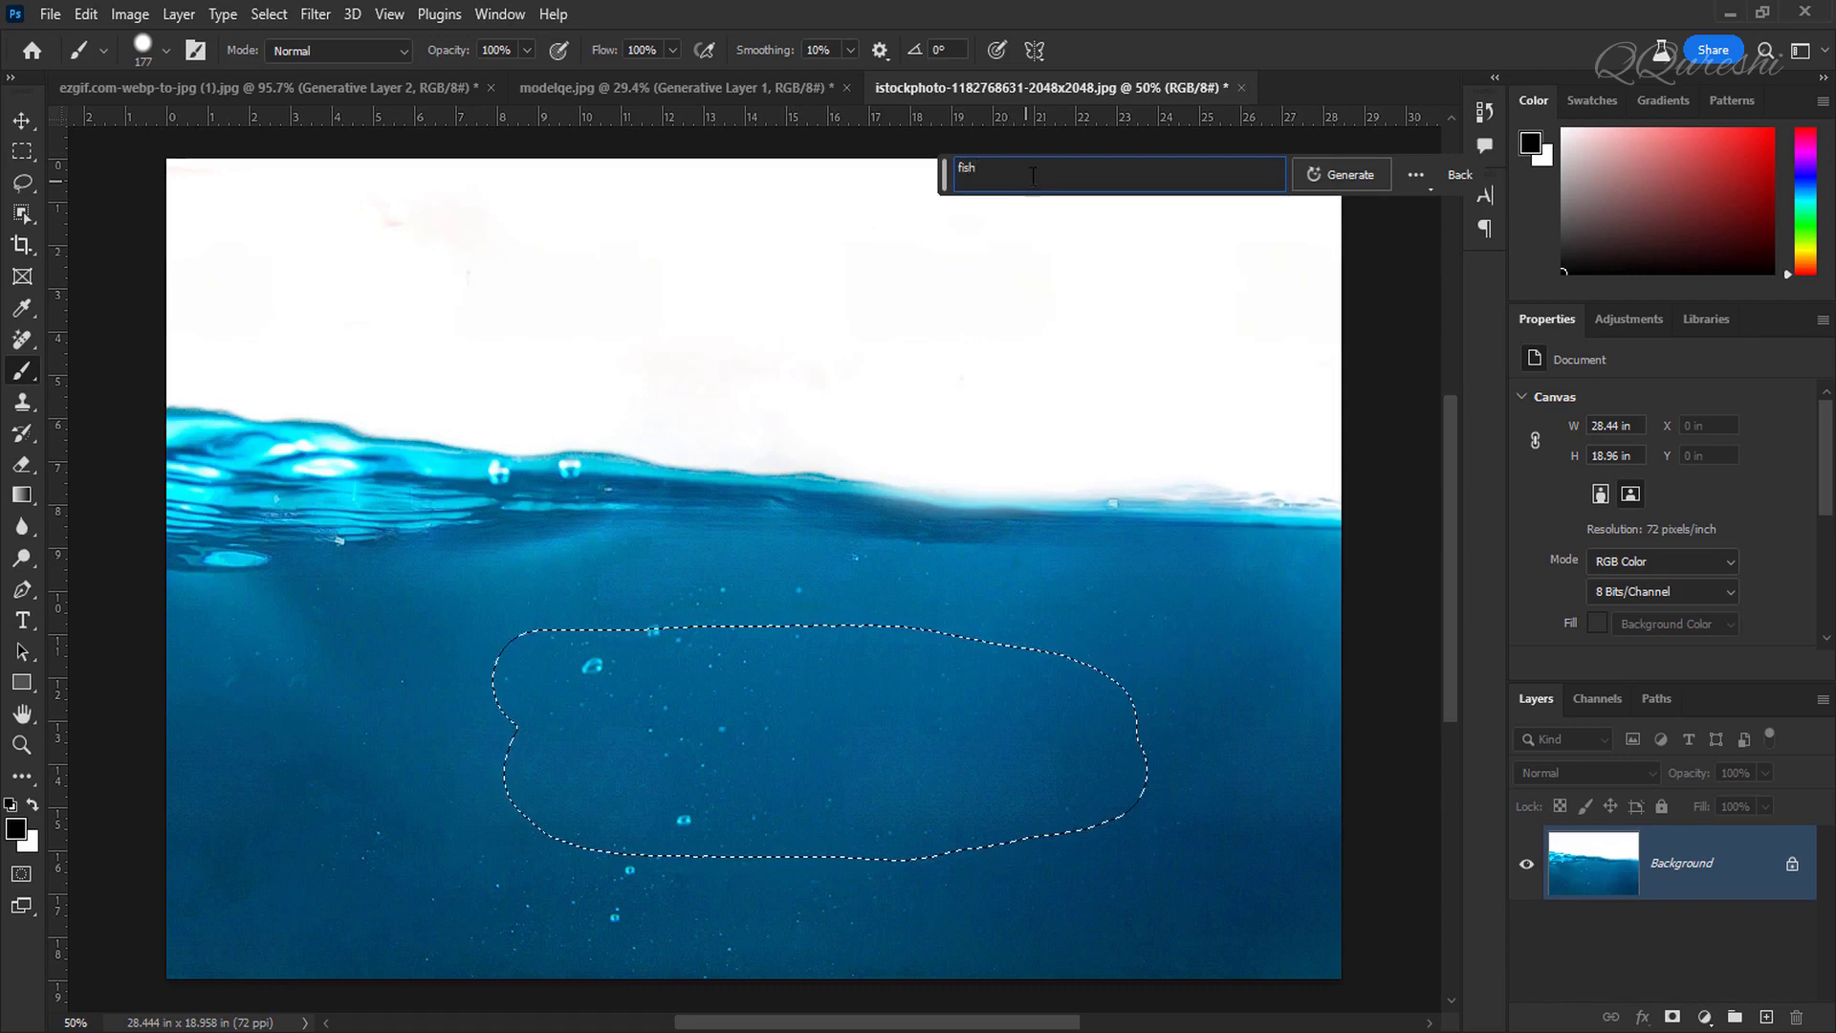
pyautogui.click(1371, 176)
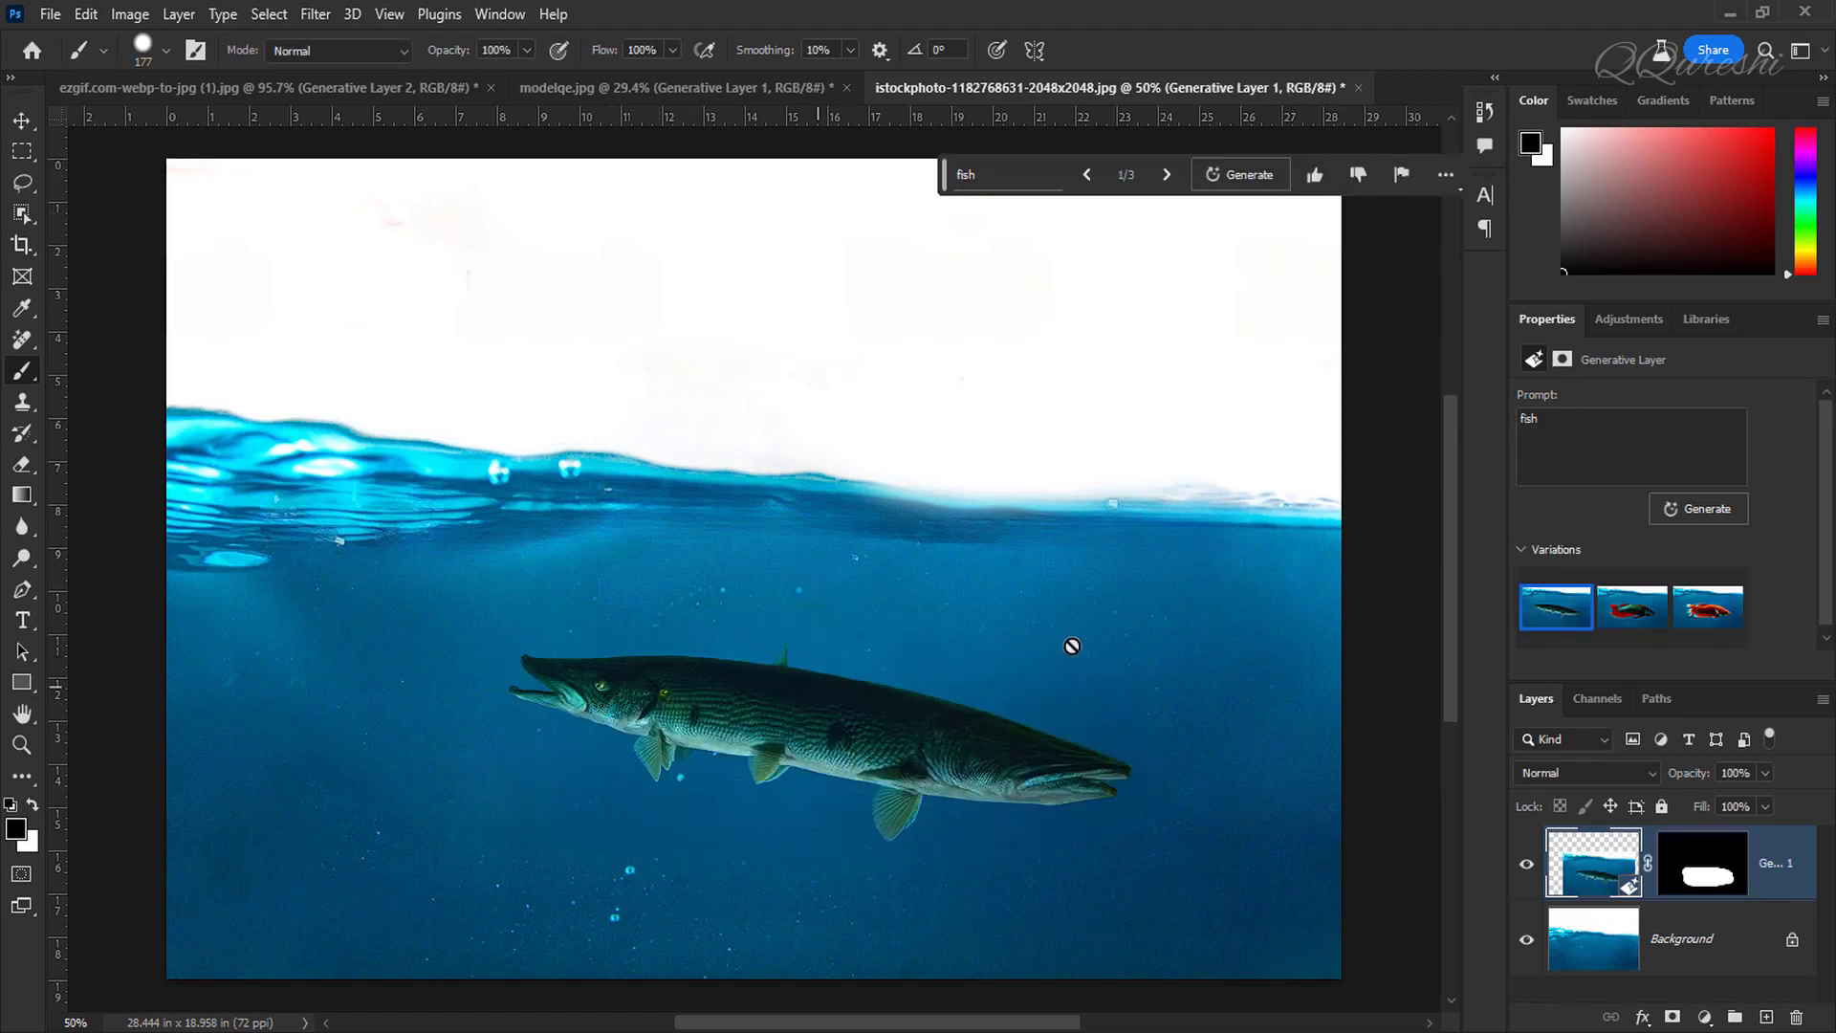
# Step: Pick the third fish variation, the red one, and hide the generative layer
pyautogui.click(1629, 609)
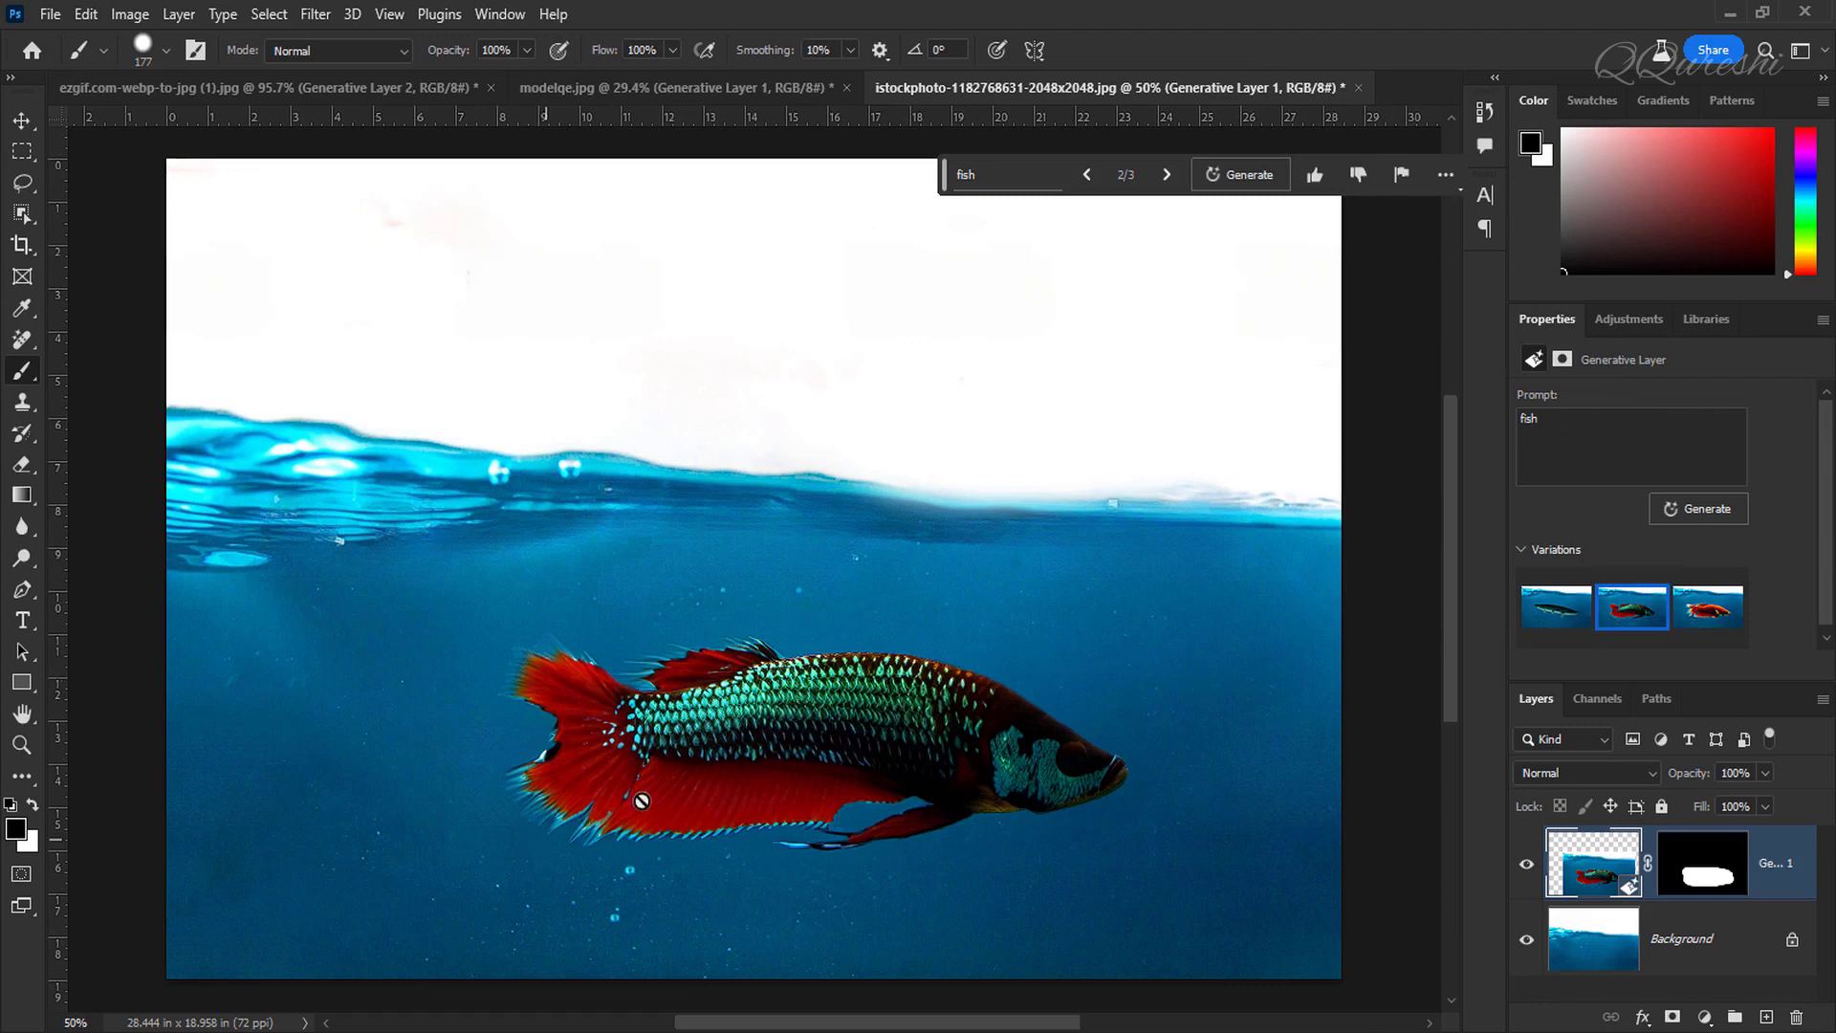
pyautogui.click(1719, 605)
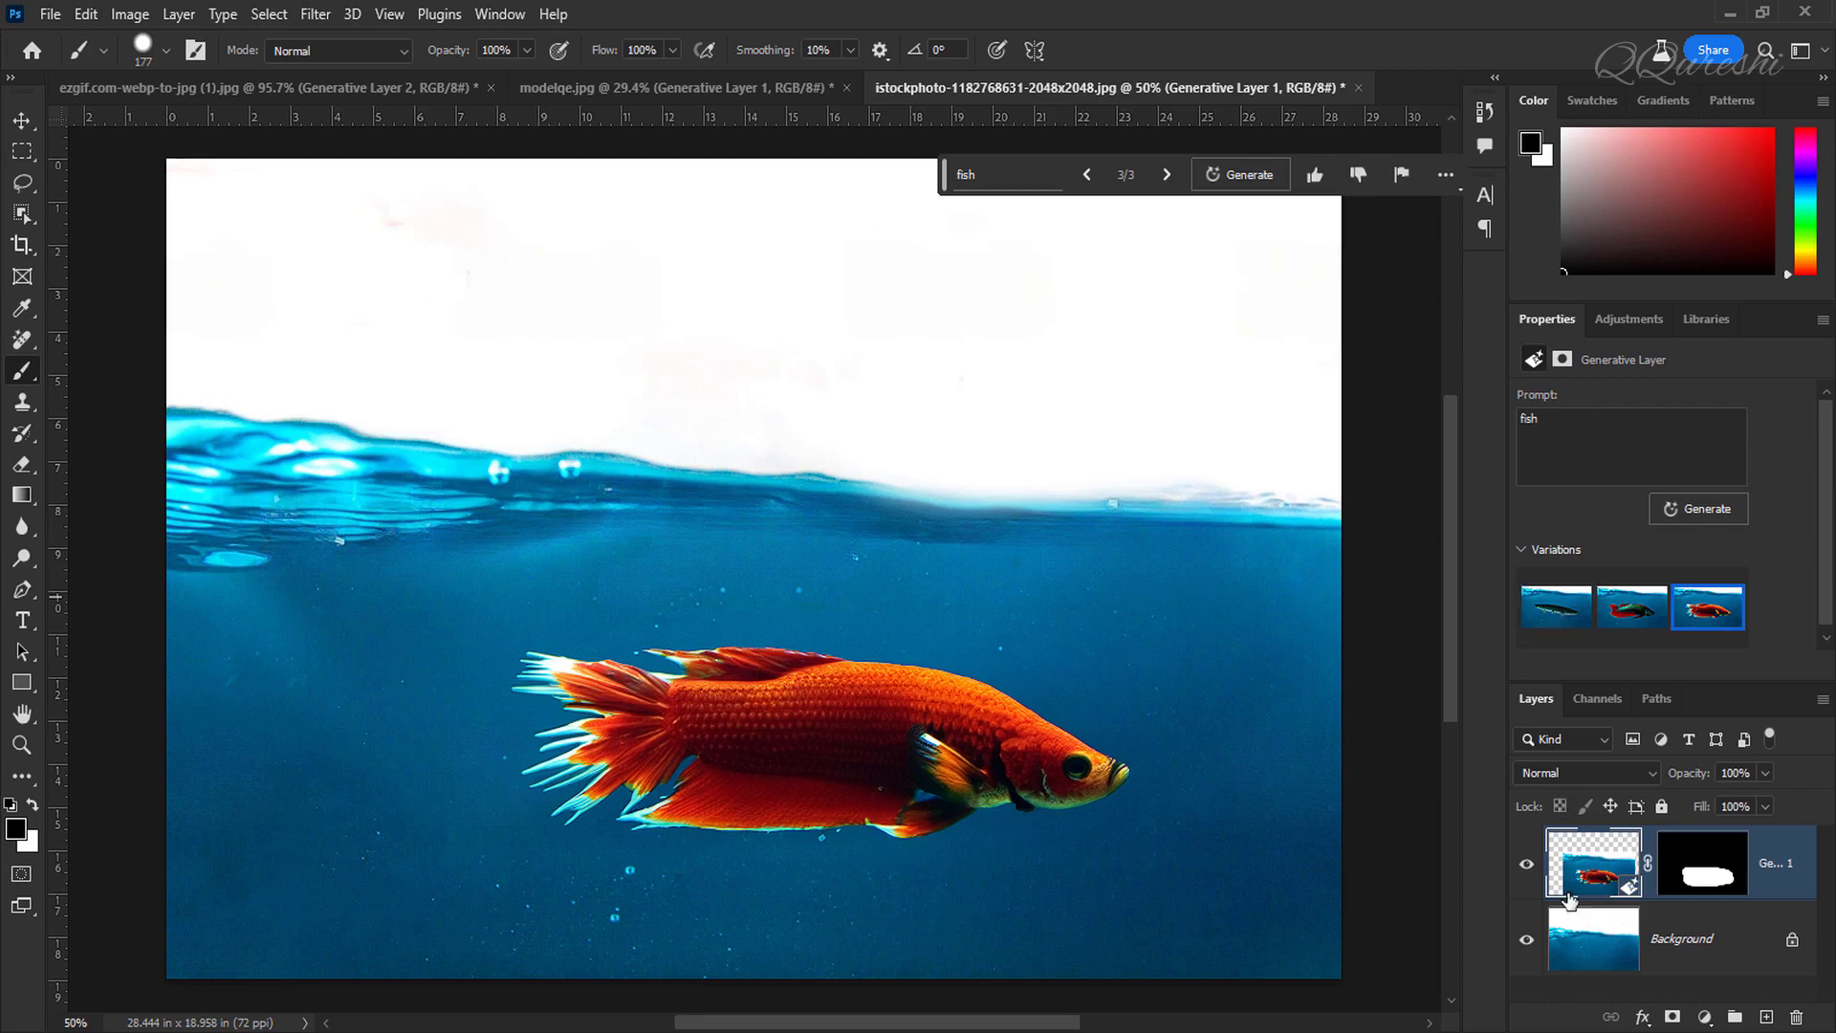
pyautogui.click(1526, 863)
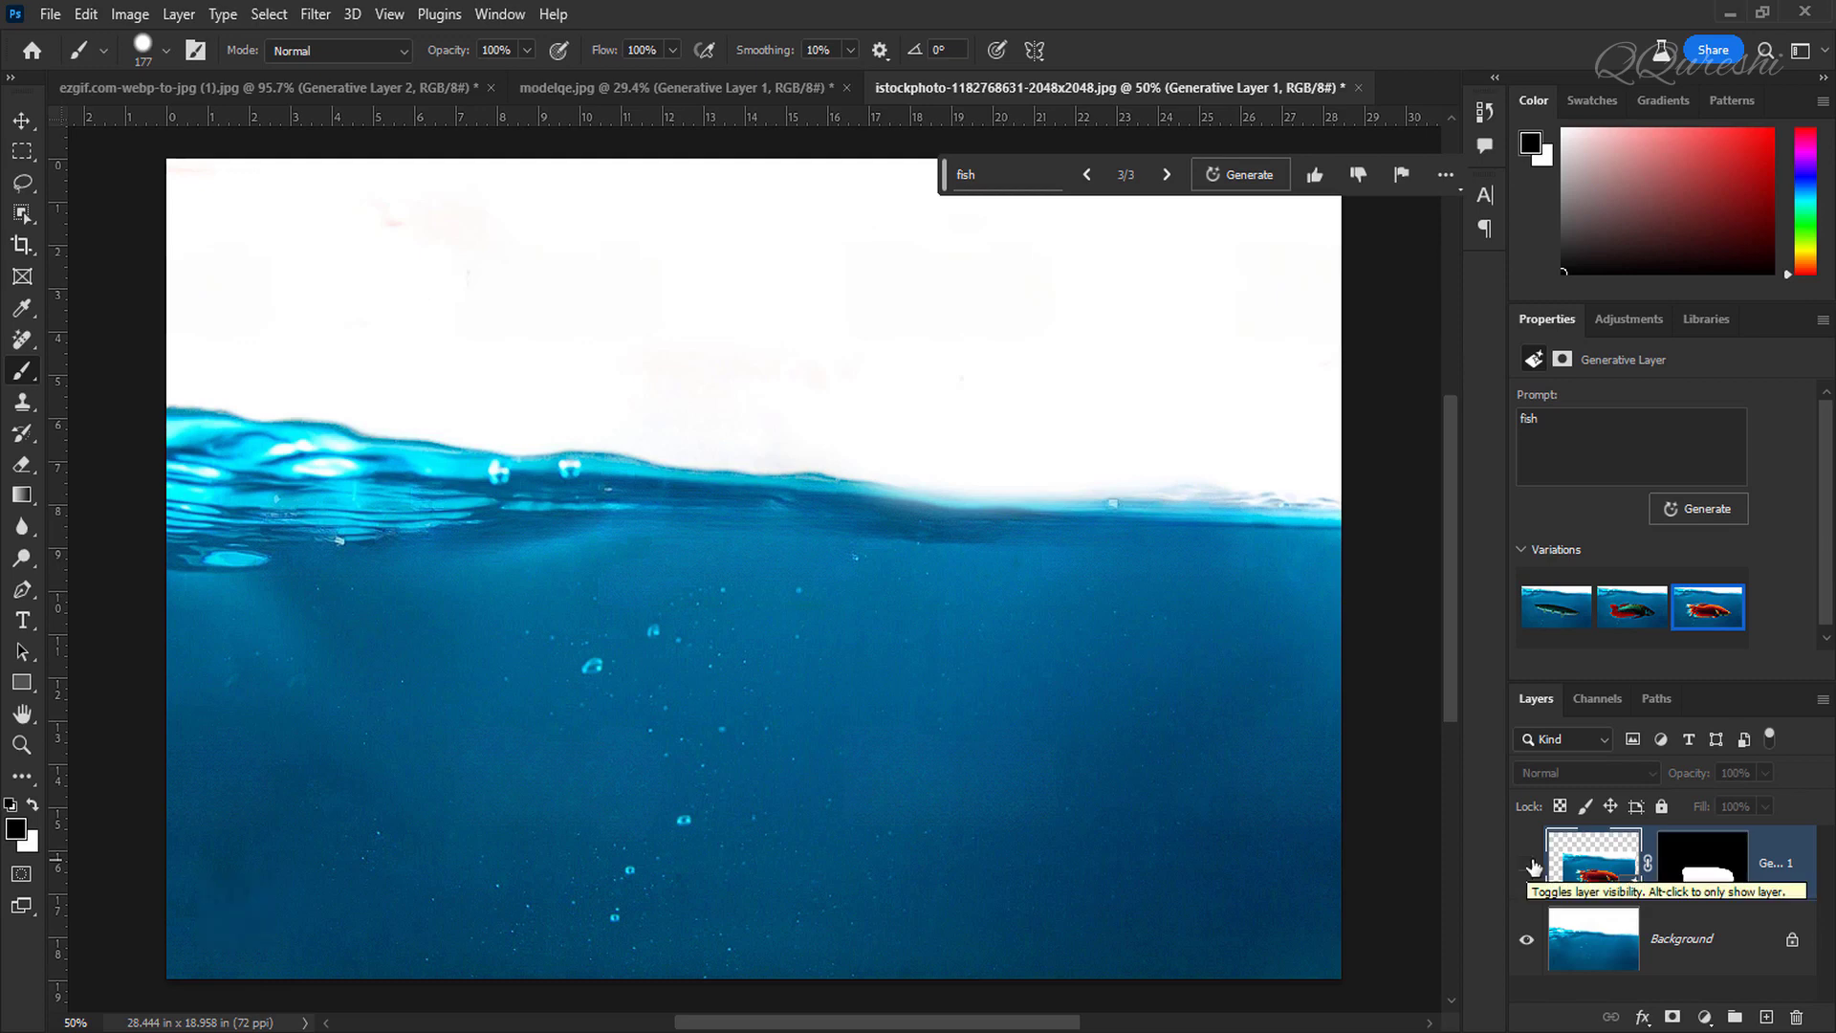
# Step: Re-enter Quick Mask mode, set the foreground to 50% brightness gray and mask the entire image
pyautogui.press('q')
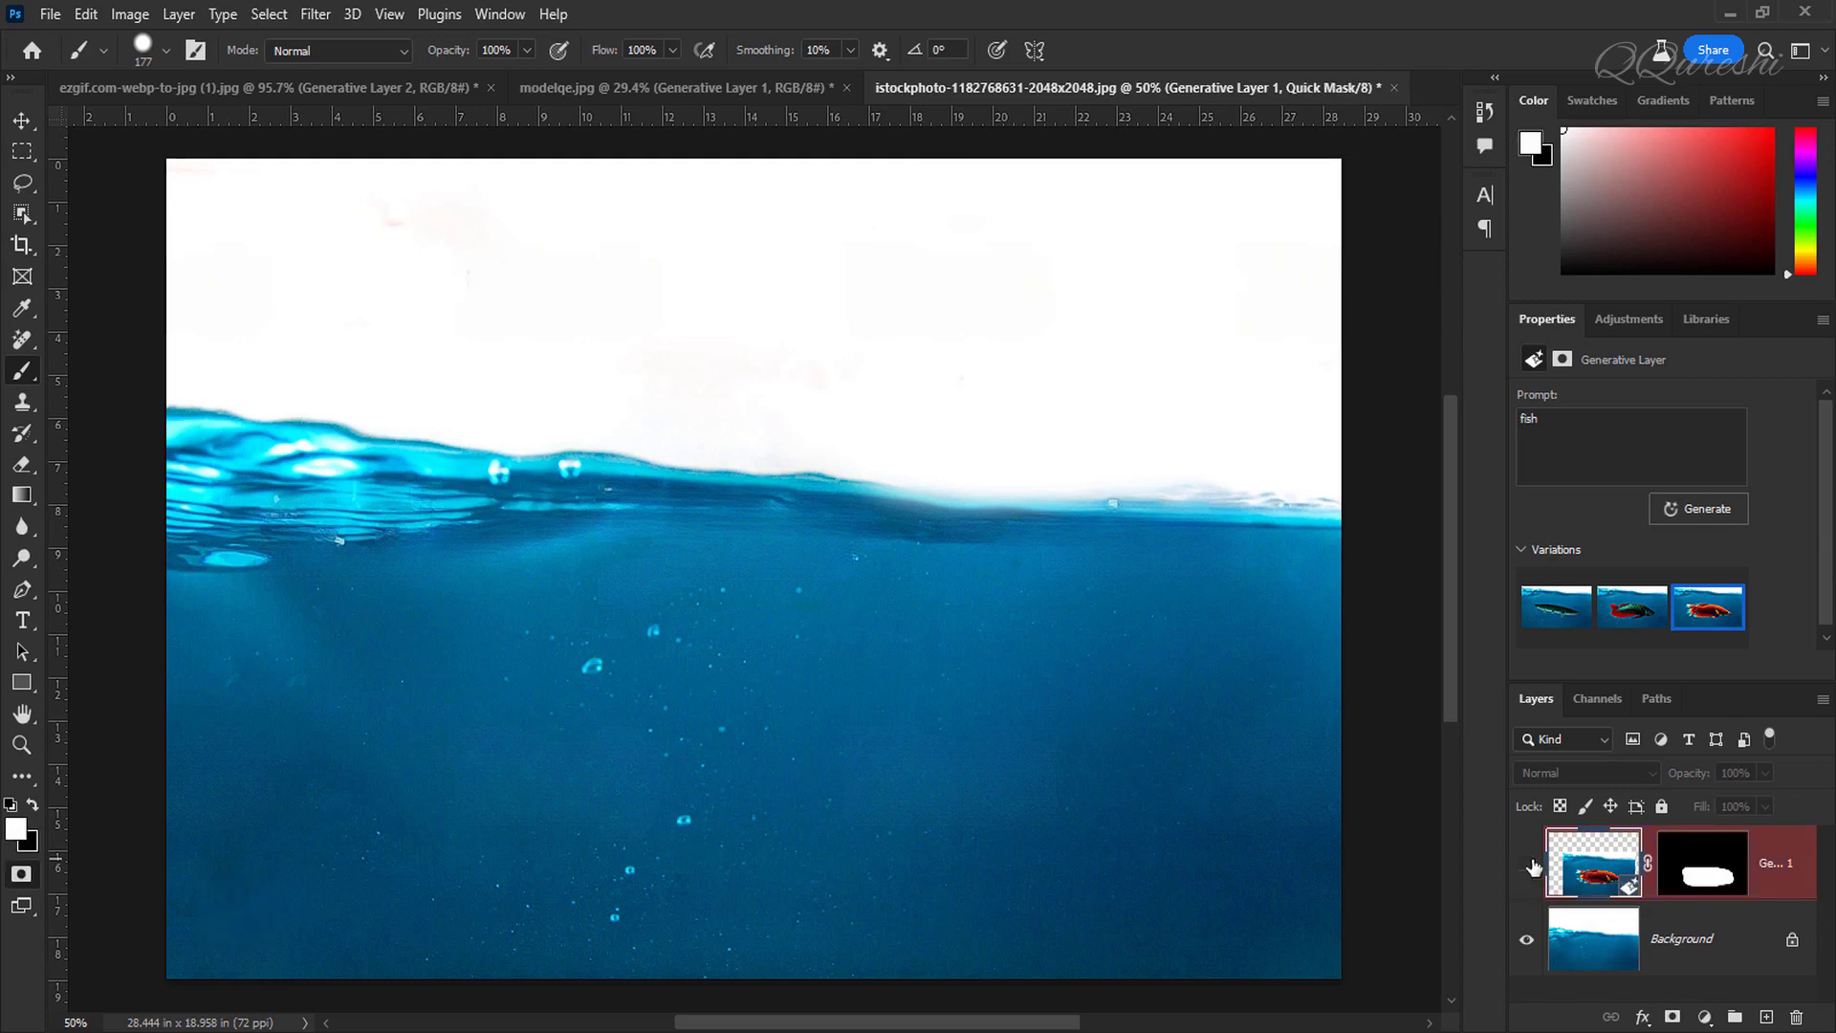
pyautogui.click(21, 829)
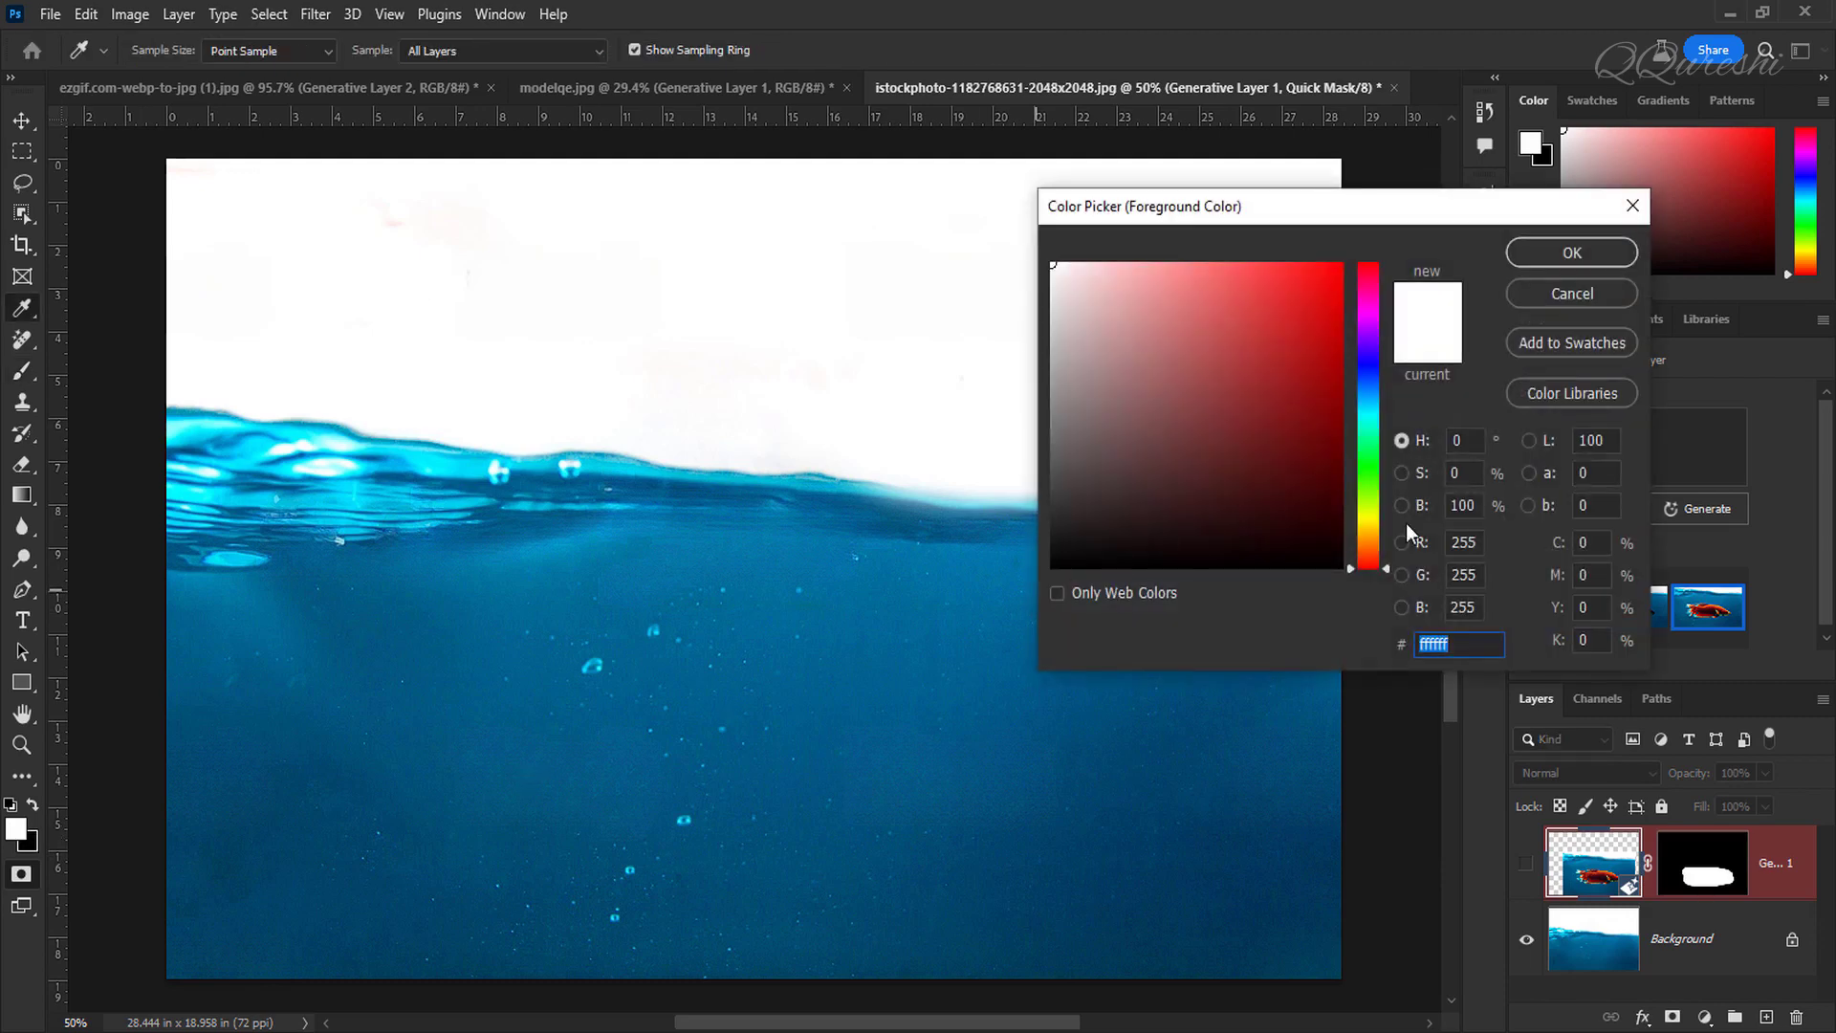
pyautogui.moveTo(1481, 507); pyautogui.dragTo(1441, 505)
pyautogui.write('50')
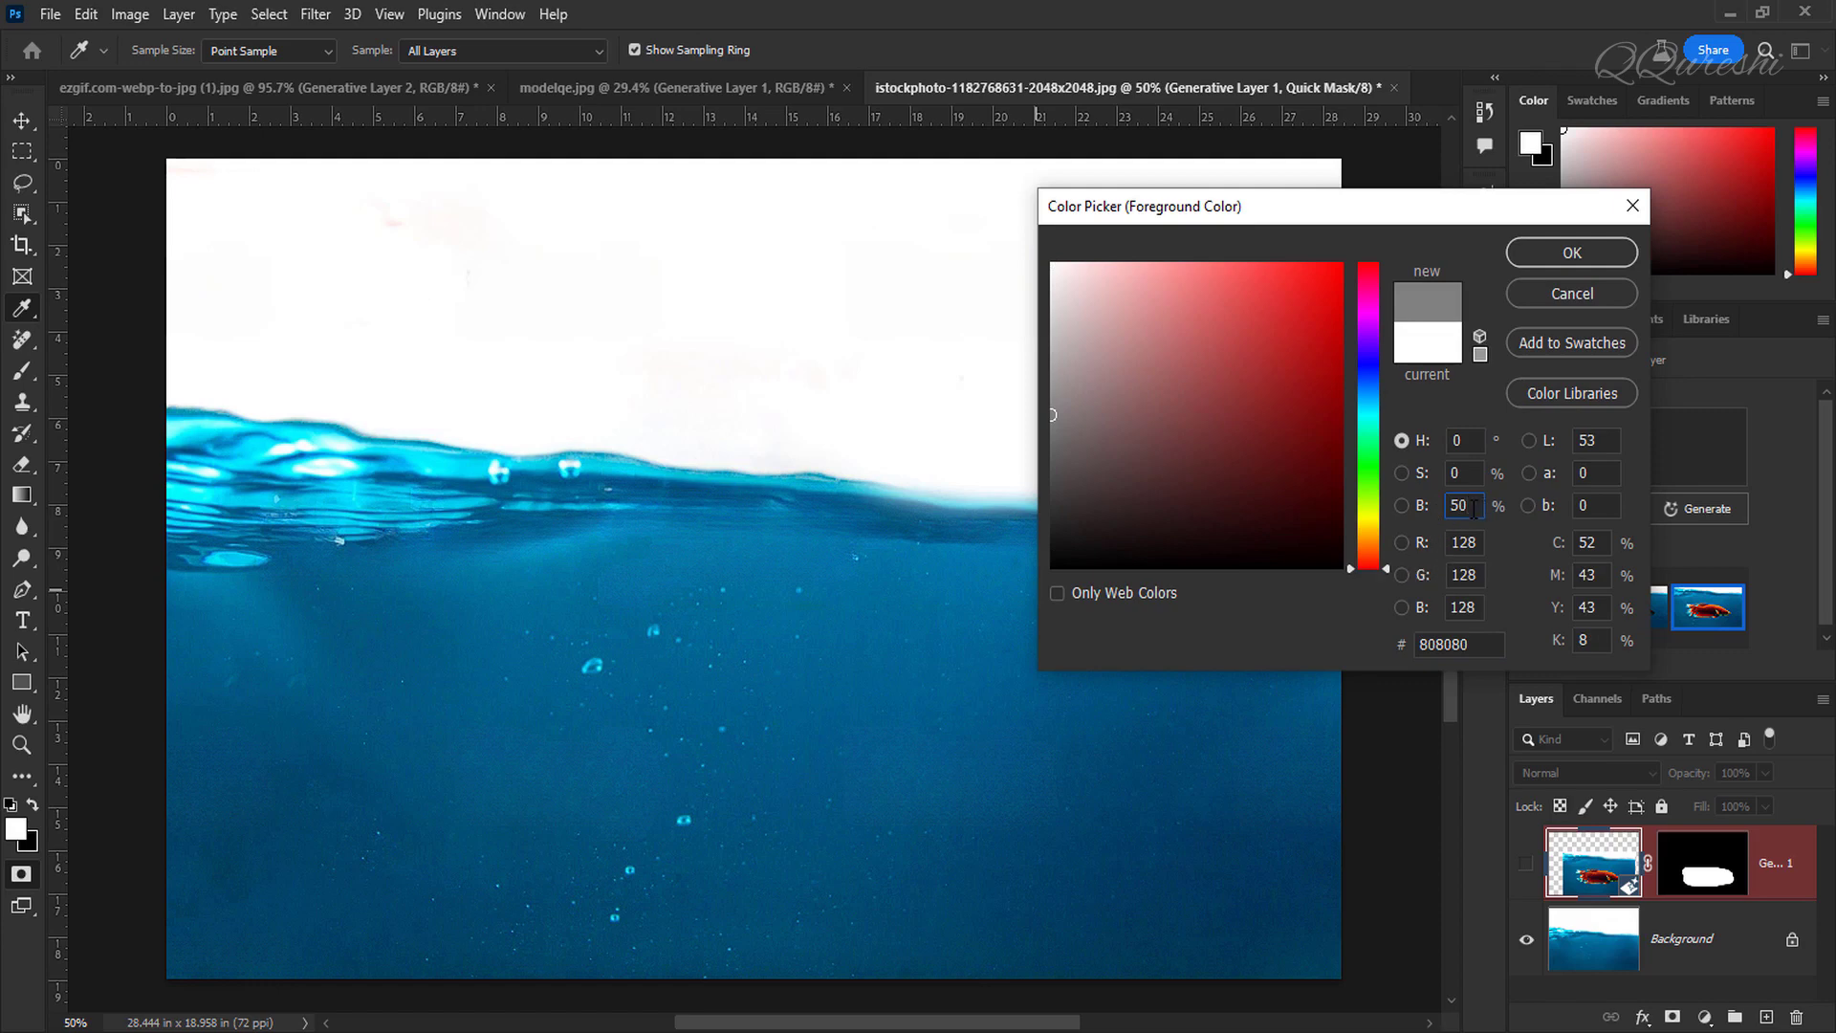
pyautogui.click(1571, 253)
pyautogui.press('b')
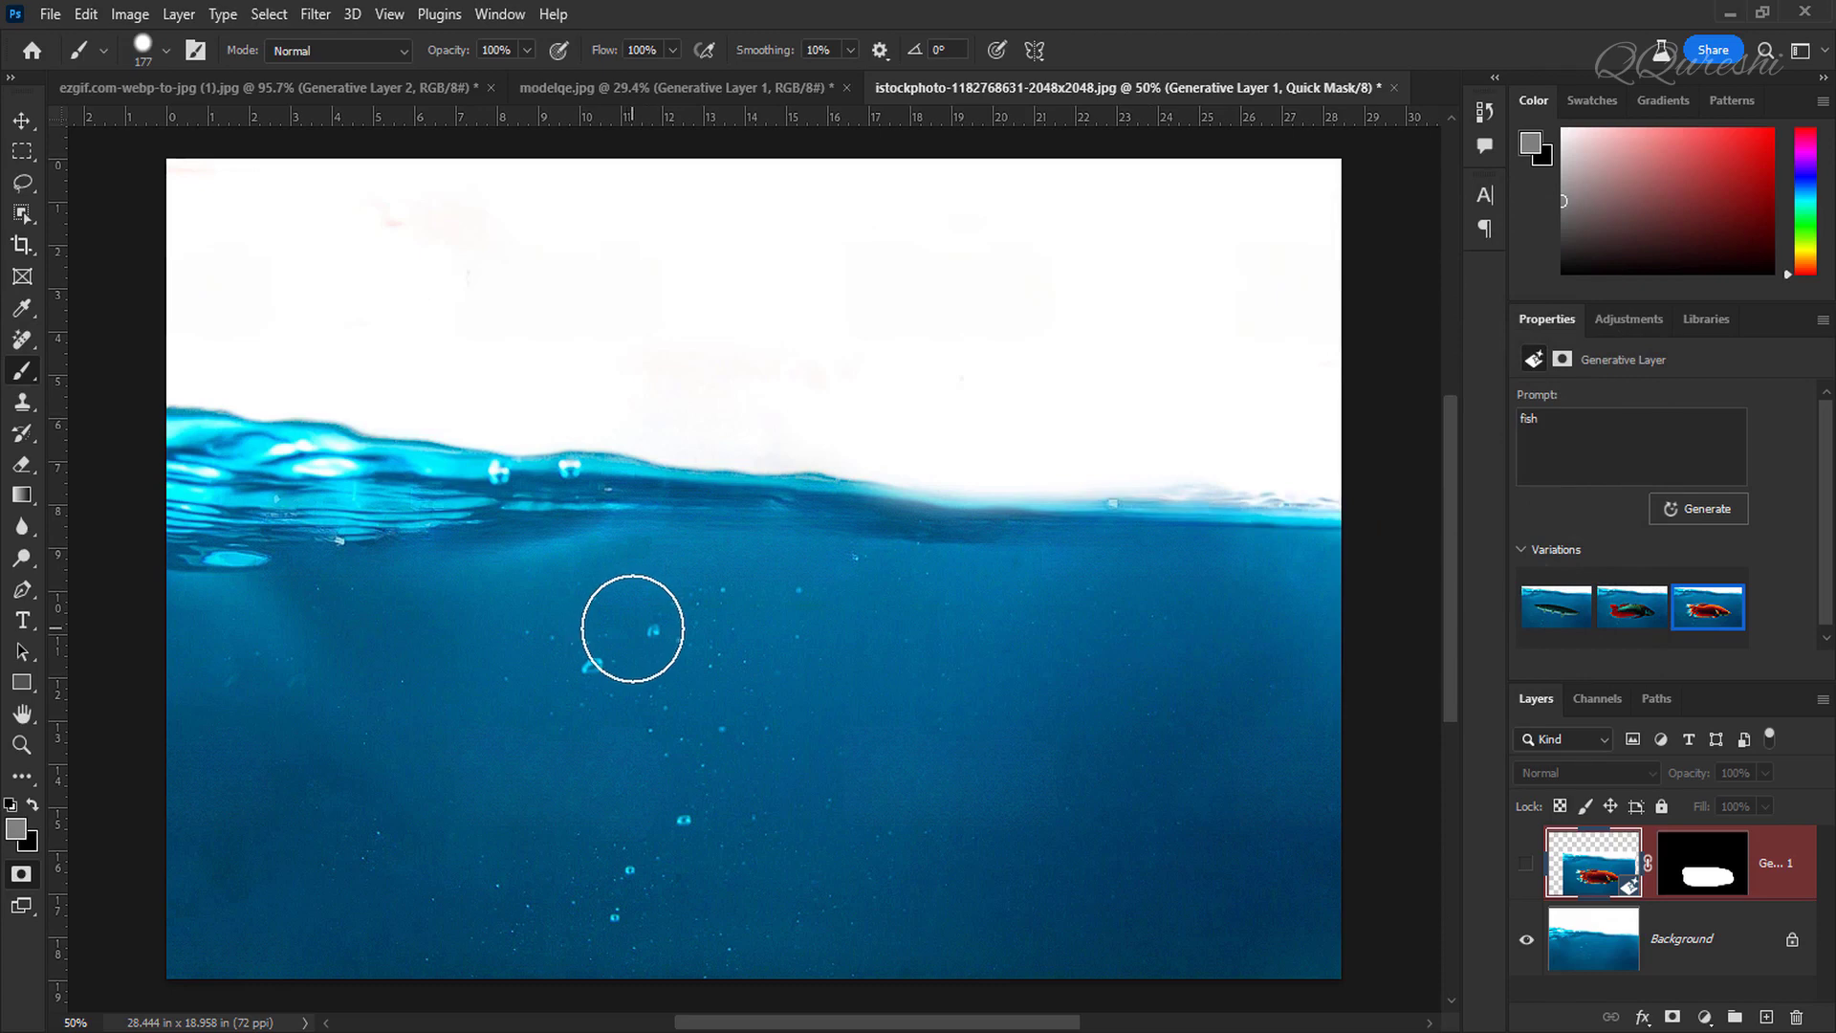
pyautogui.hotkey('ctrl', 'BackSpace')
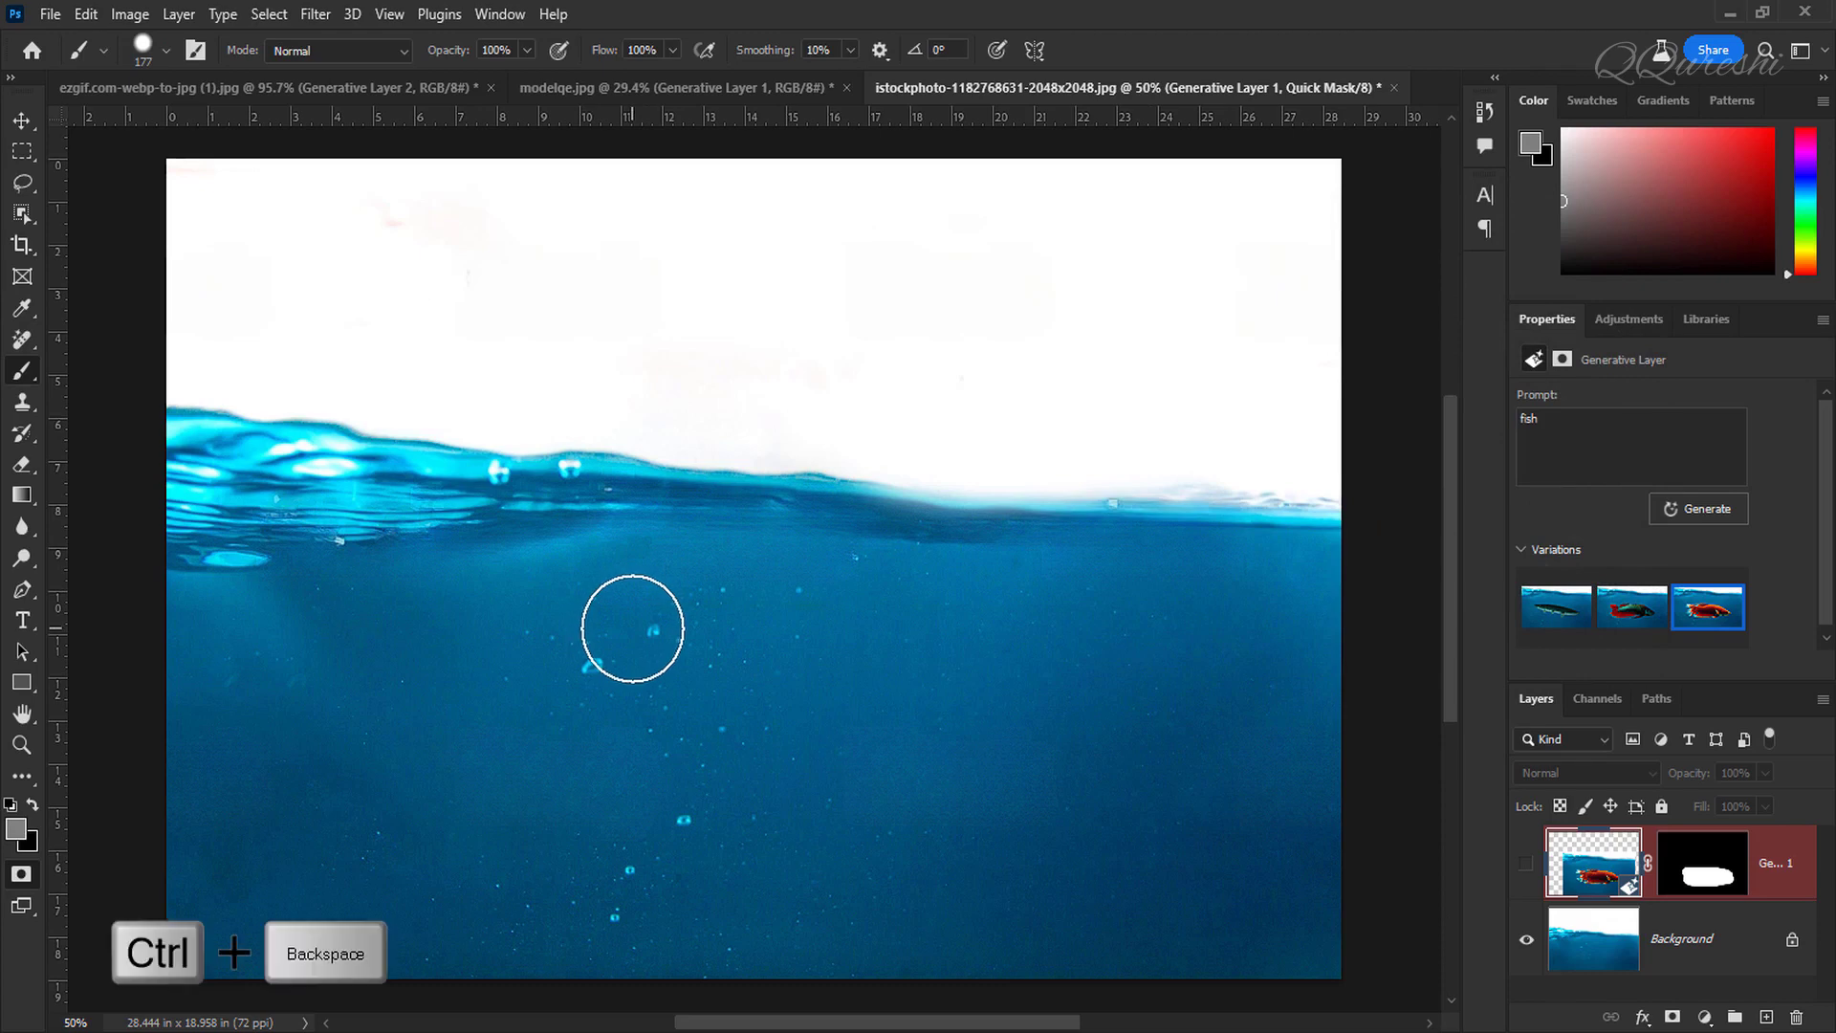
pyautogui.hotkey('ctrl', 'BackSpace')
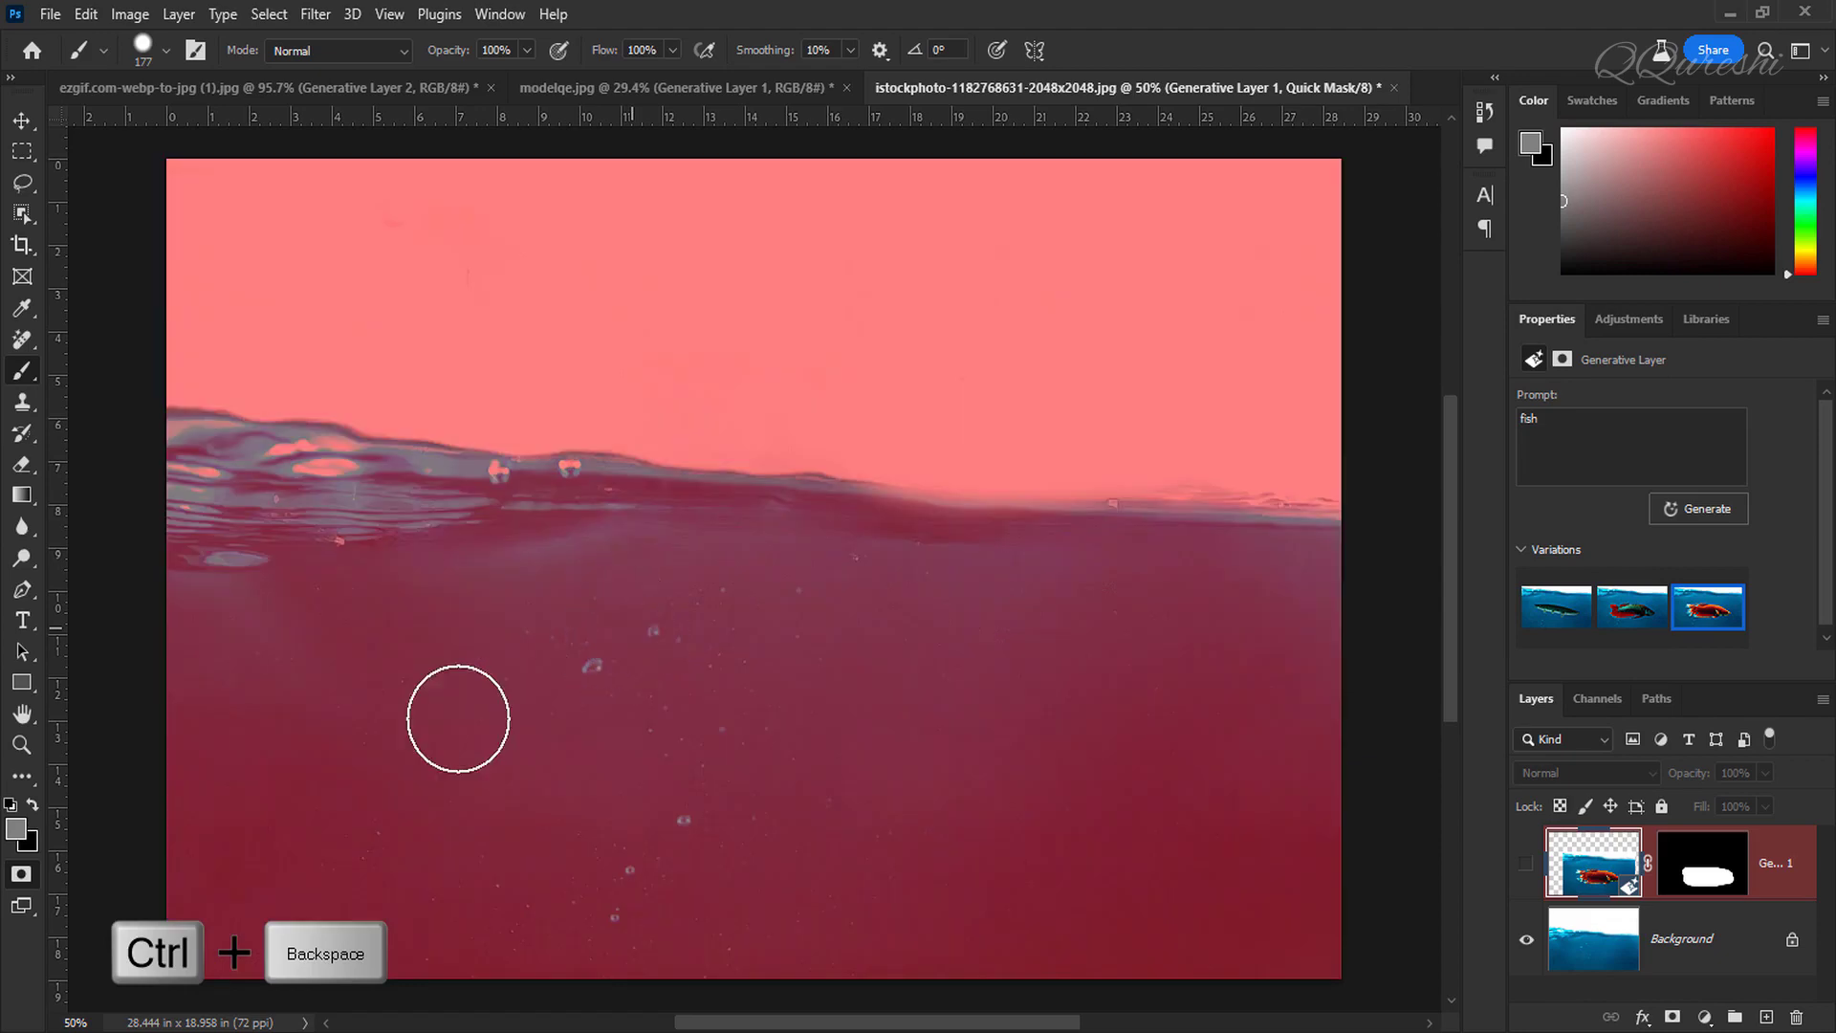
# Step: Paint an oval area below the water surface in the quick mask with the 50% gray brush
pyautogui.click(16, 835)
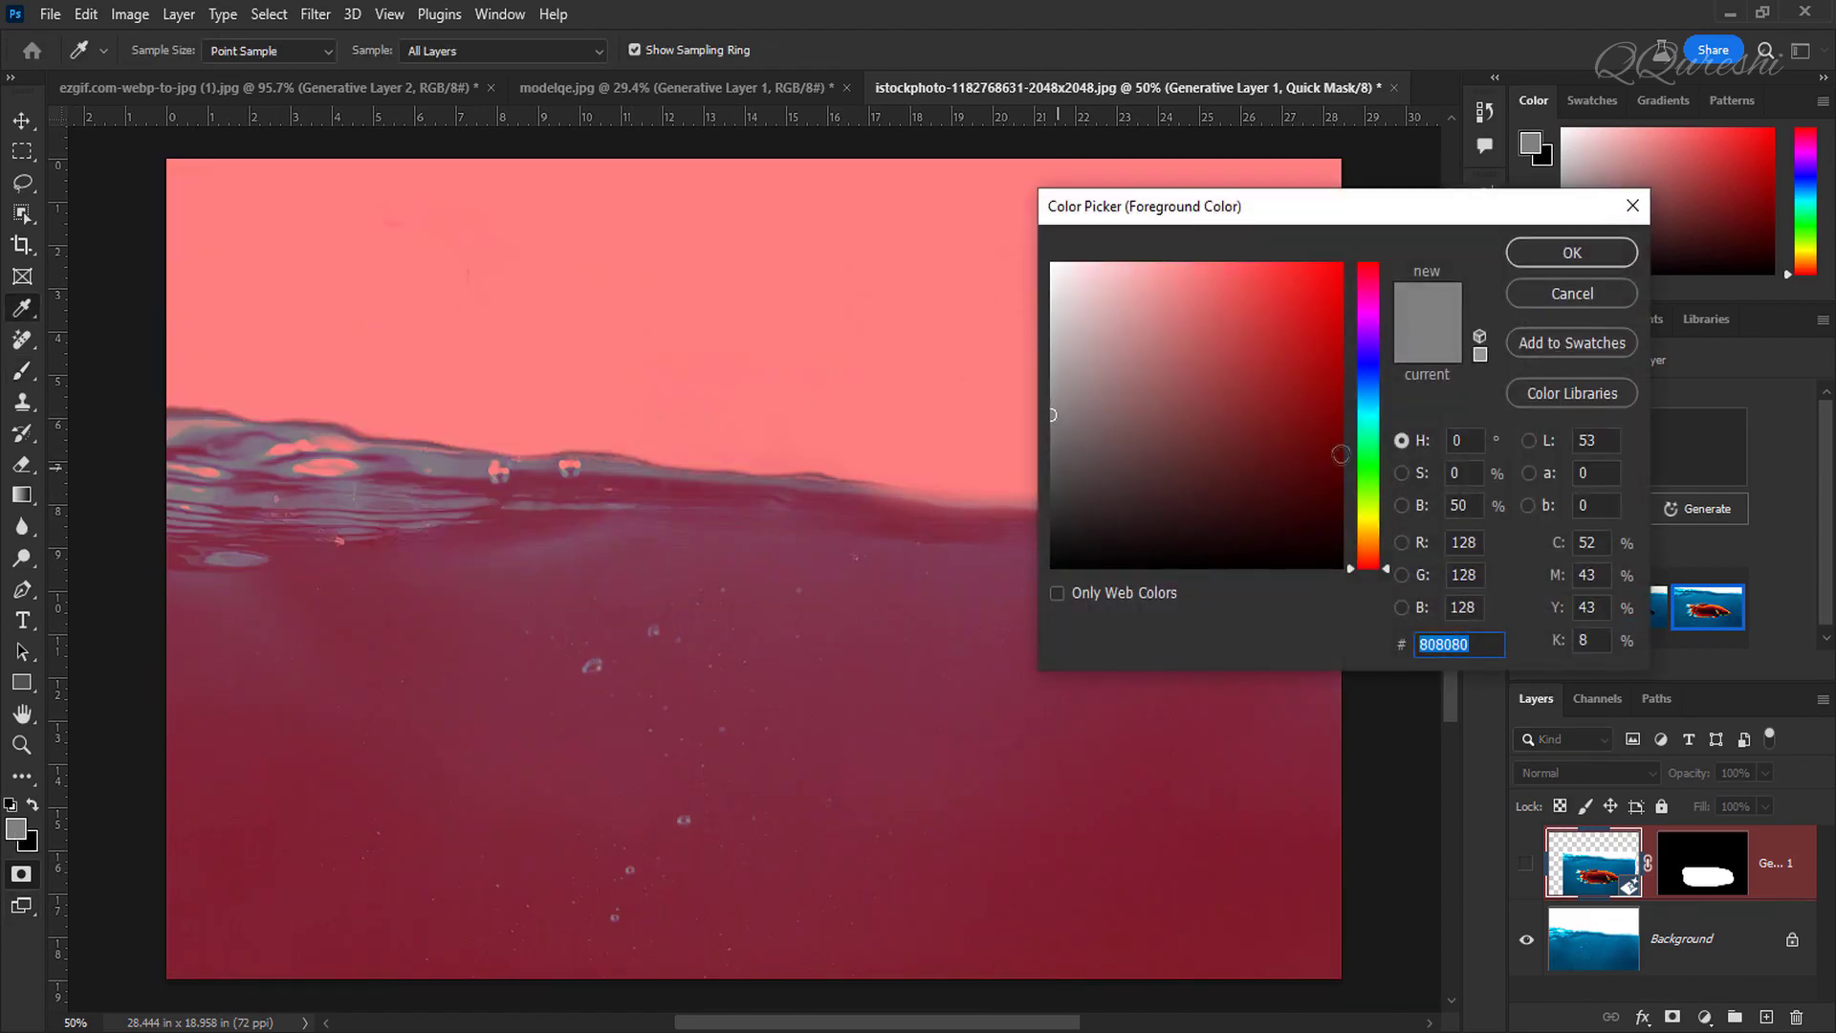
pyautogui.press('b')
pyautogui.click(1541, 253)
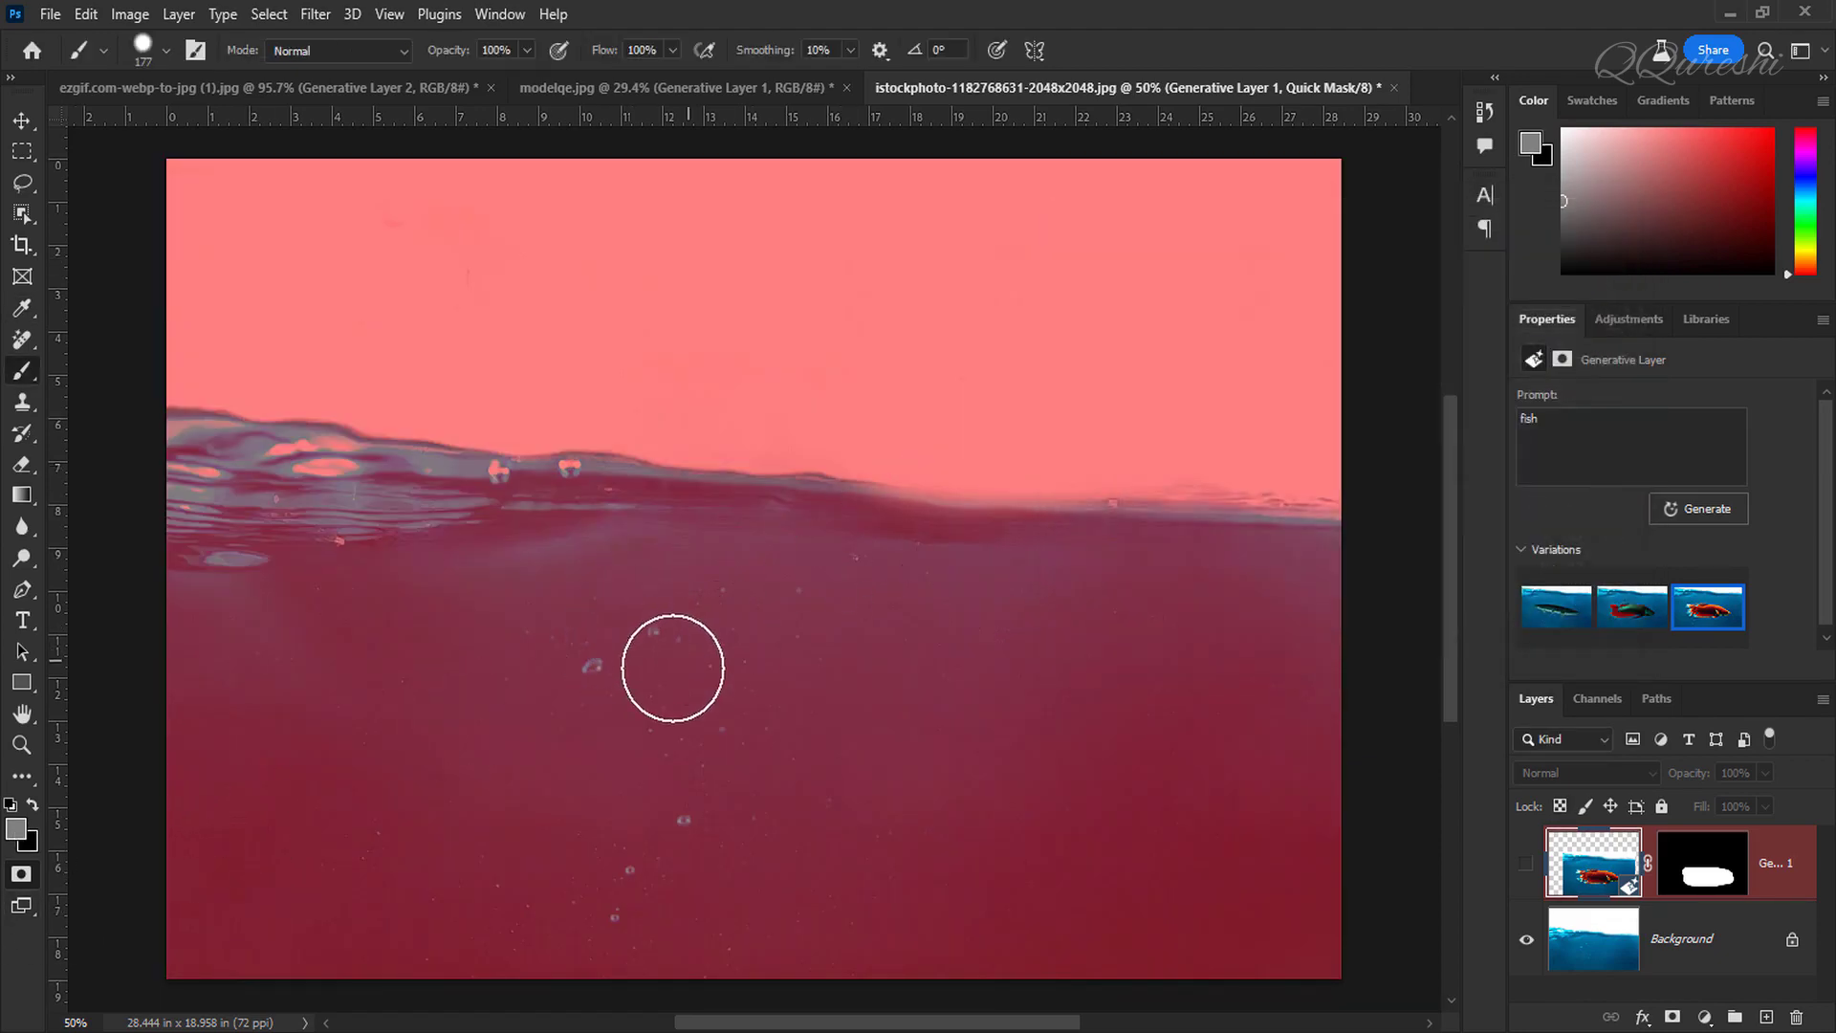
pyautogui.moveTo(585, 684)
pyautogui.mouseDown()
pyautogui.moveTo(876, 661)
pyautogui.moveTo(1059, 711)
pyautogui.moveTo(989, 746)
pyautogui.moveTo(604, 732)
pyautogui.moveTo(568, 757)
pyautogui.moveTo(593, 783)
pyautogui.moveTo(1060, 773)
pyautogui.moveTo(1063, 712)
pyautogui.moveTo(1043, 689)
pyautogui.moveTo(939, 669)
pyautogui.mouseUp()
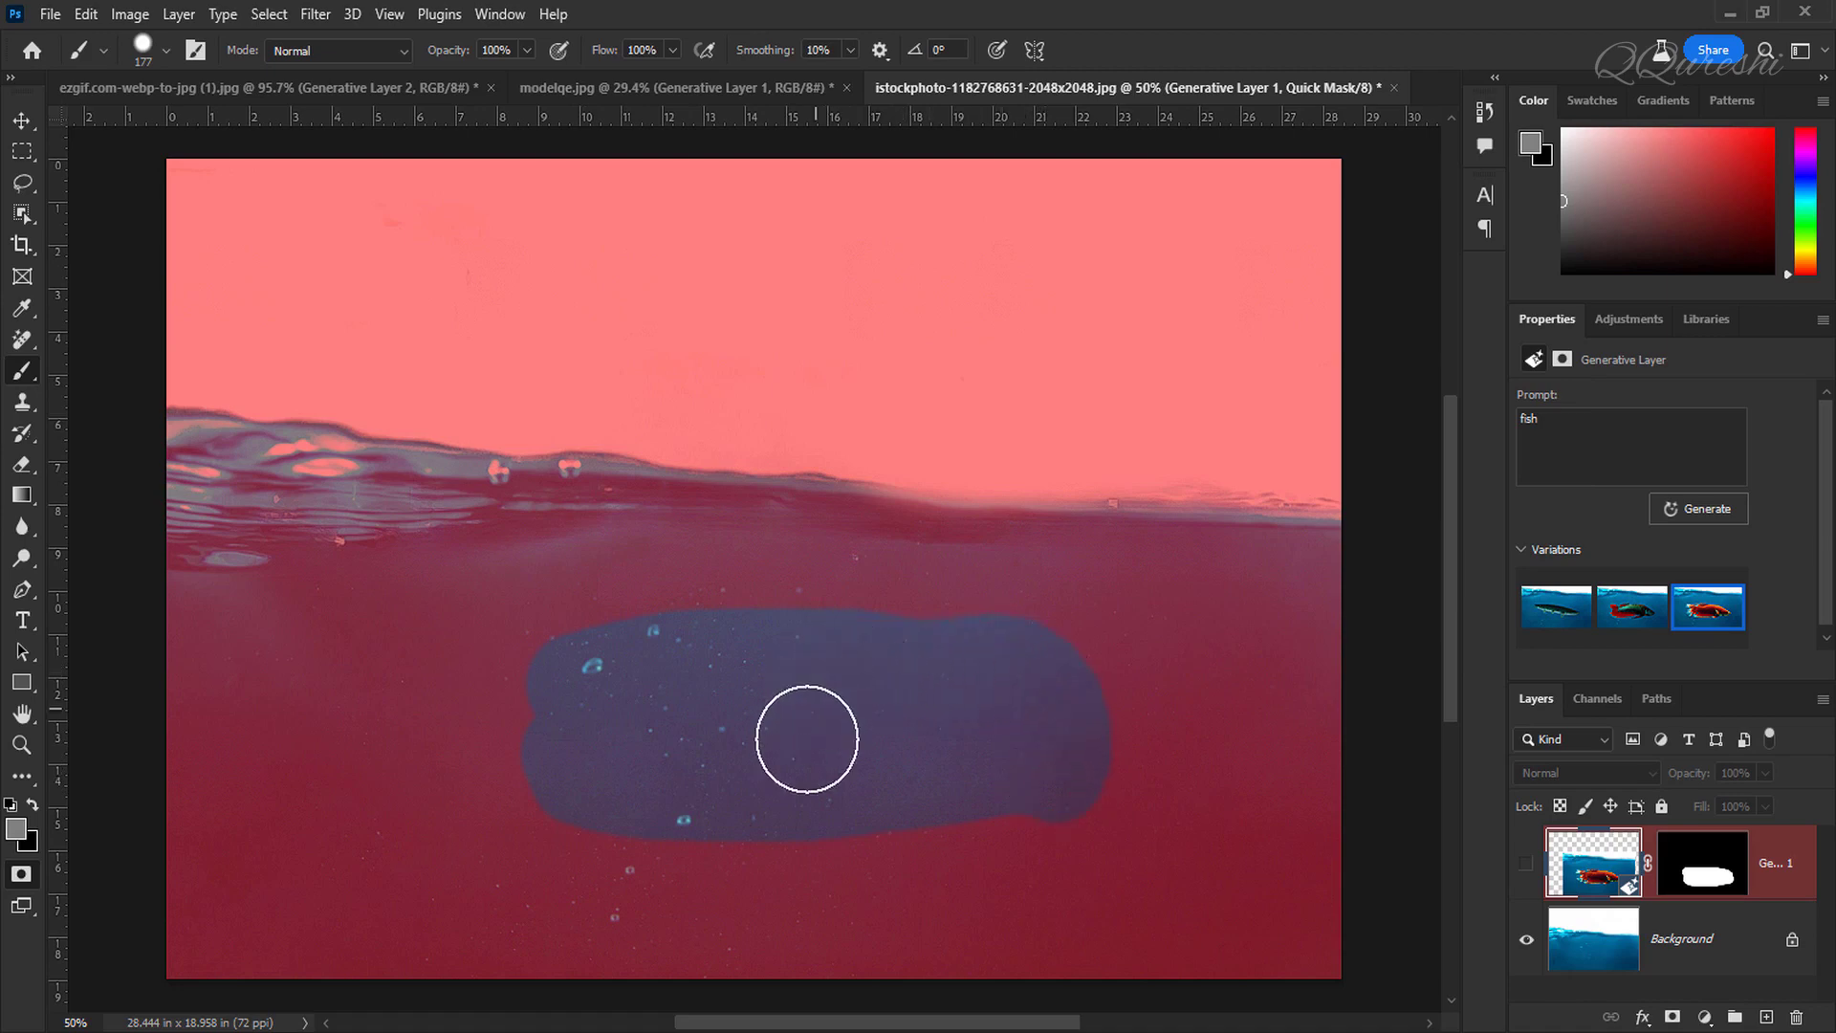
# Step: Exit Quick Mask to turn the painted oval into a selection and generative-fill it with the prompt "fish"
pyautogui.press('q')
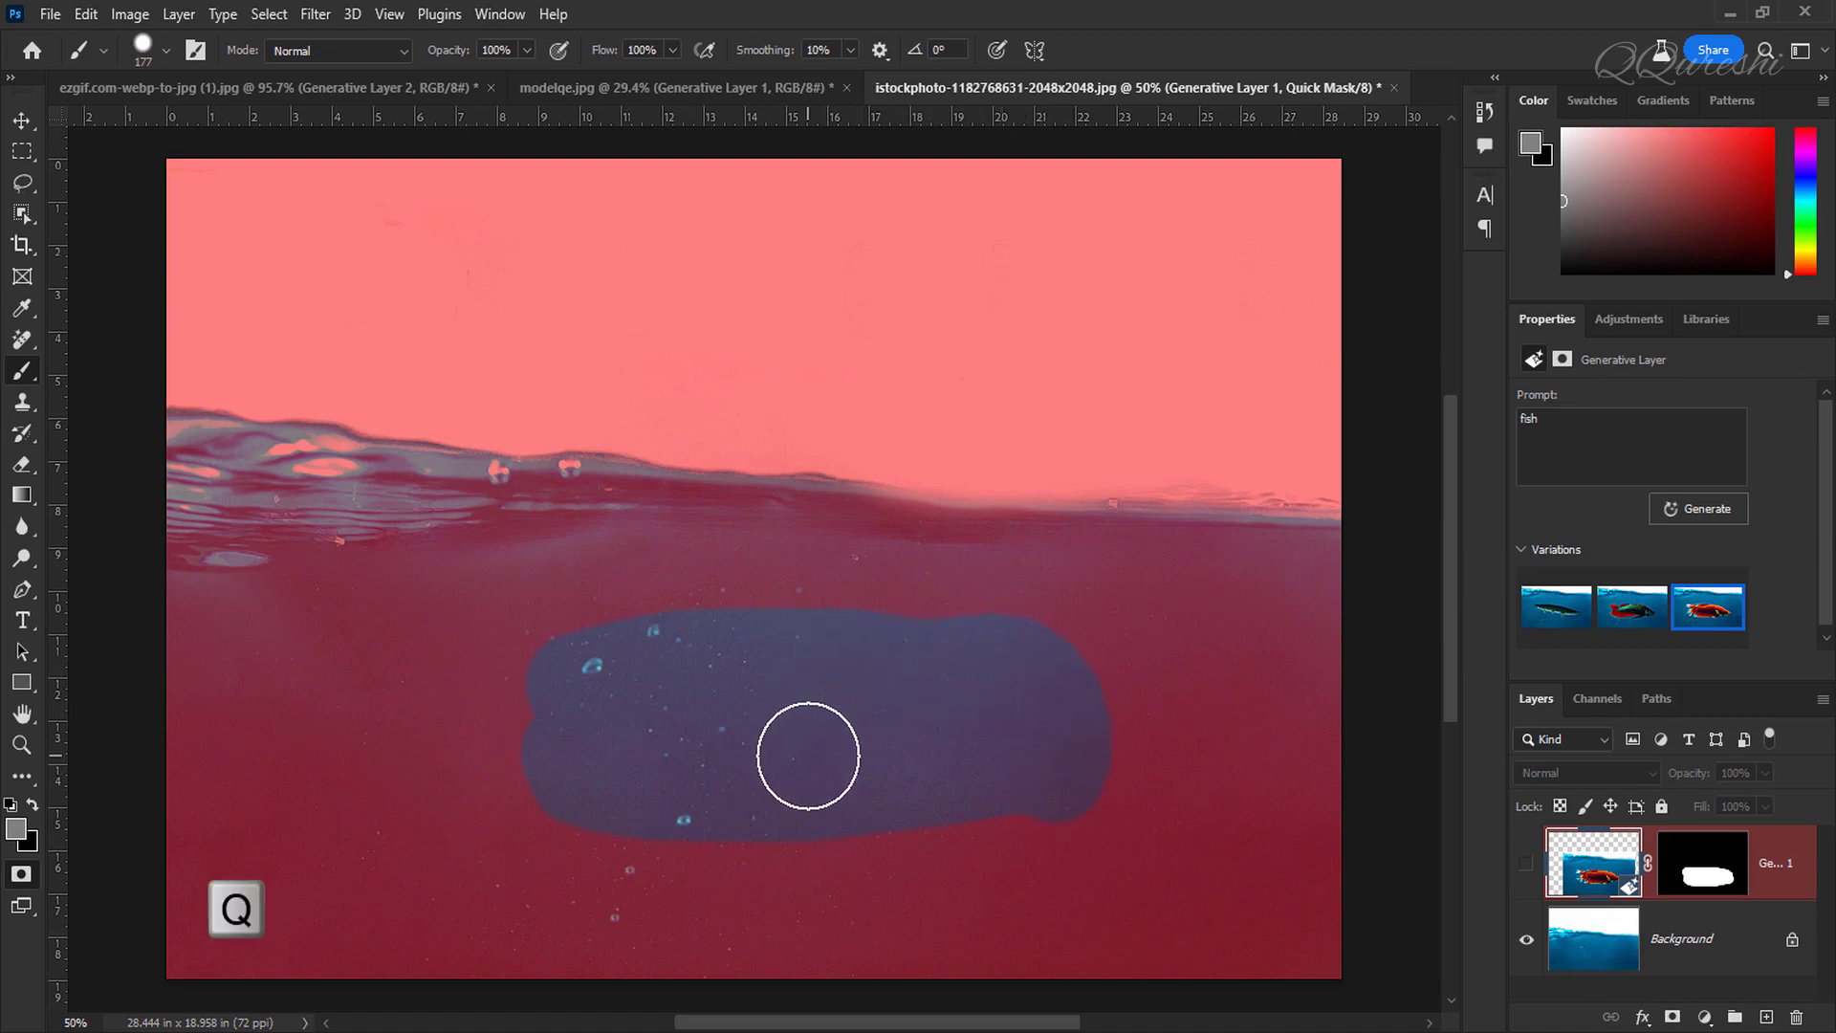
pyautogui.press('q')
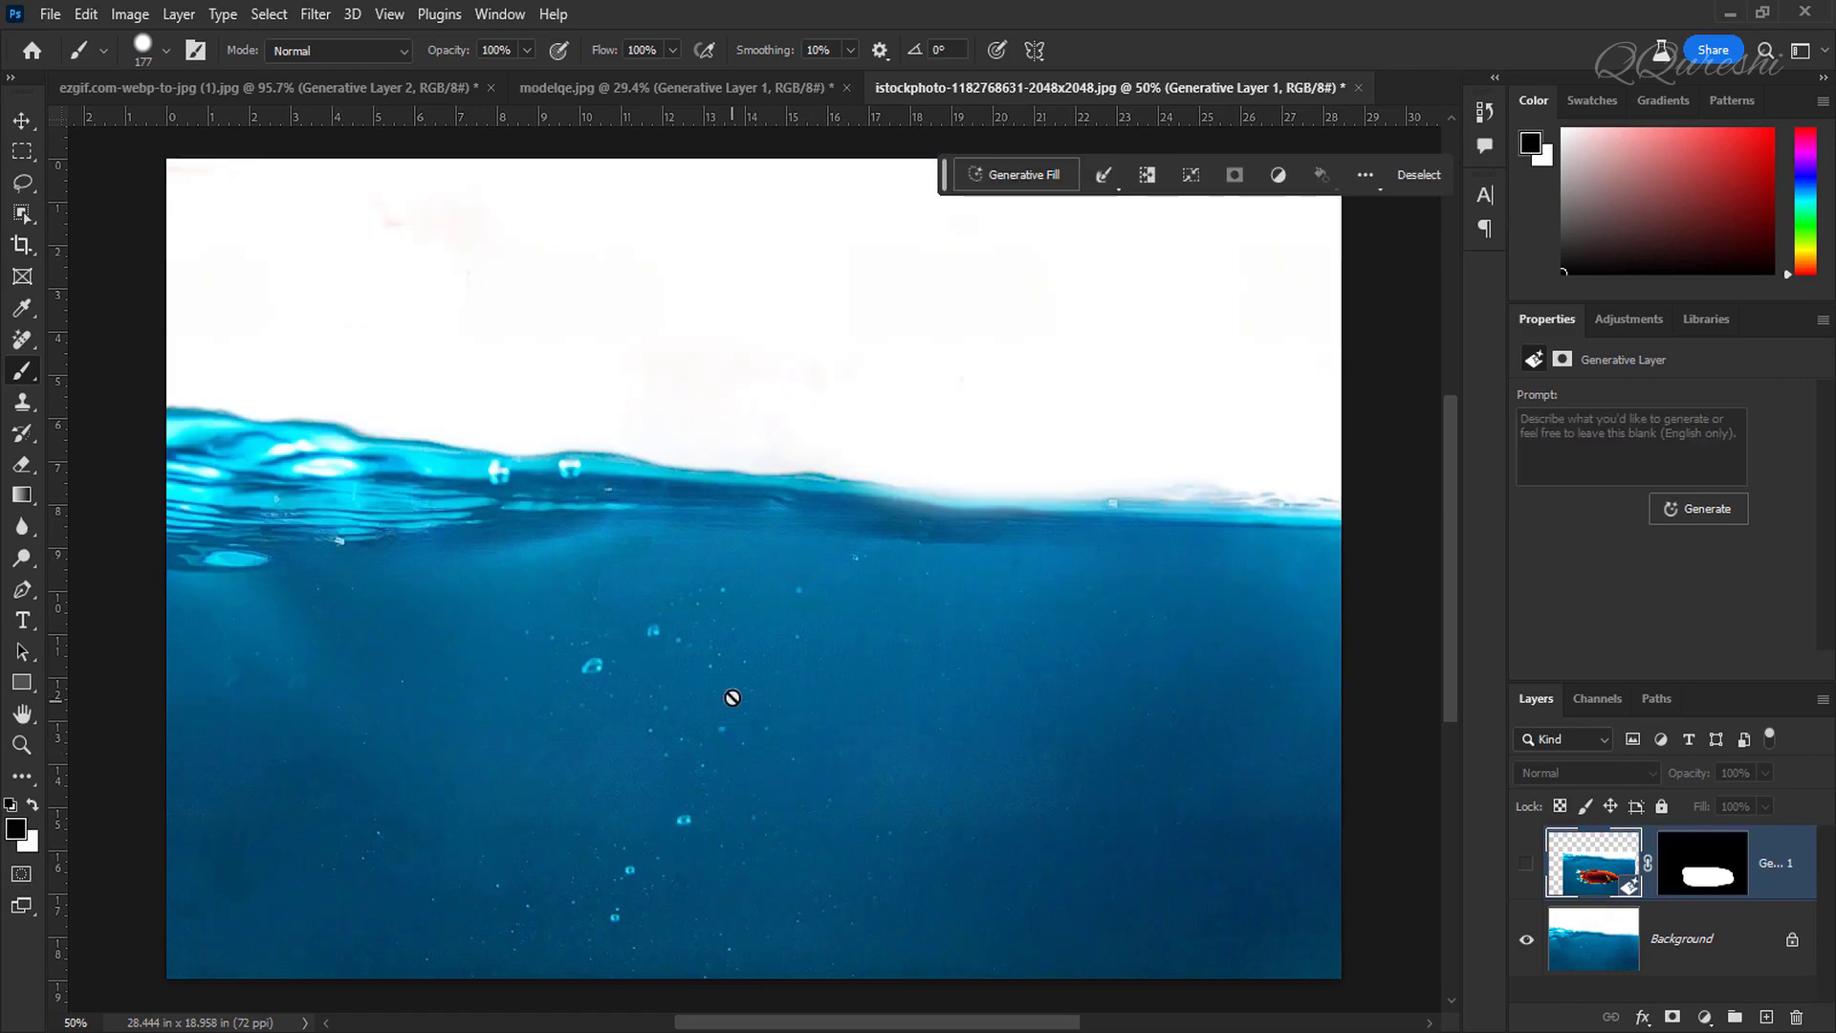
pyautogui.click(1035, 174)
pyautogui.write('f')
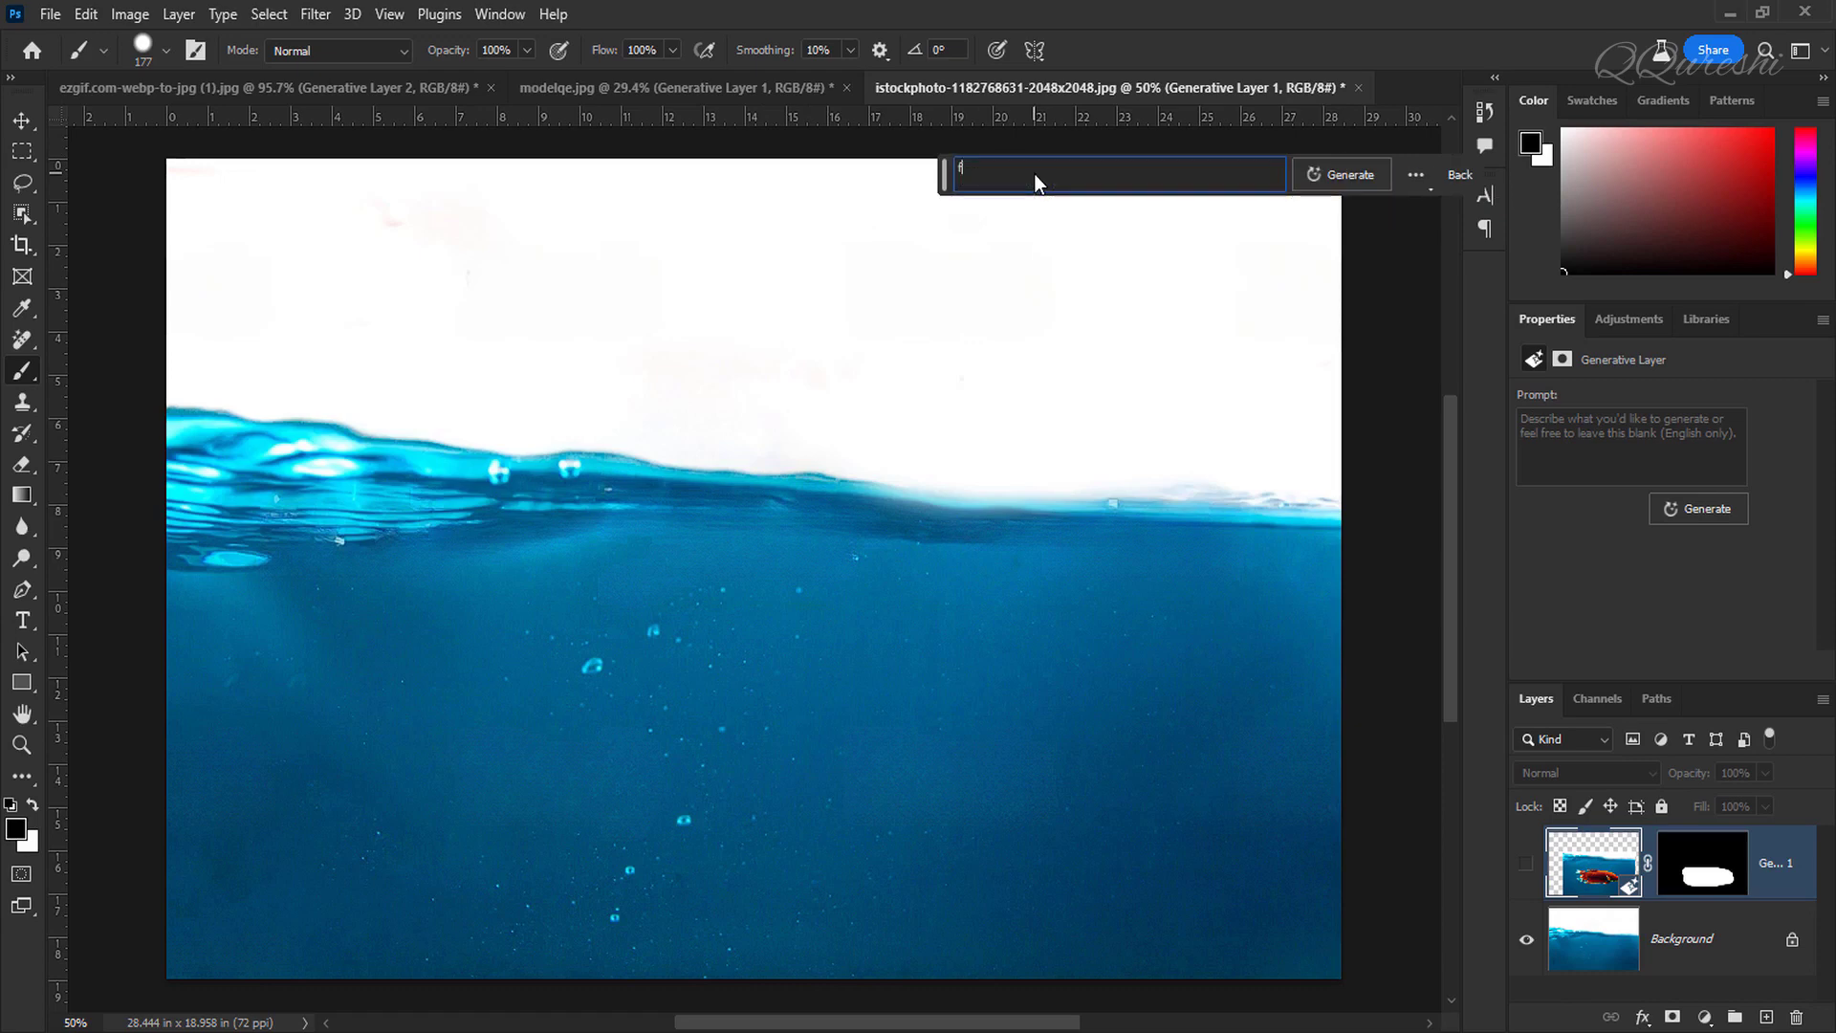
pyautogui.write('ish')
pyautogui.click(1351, 178)
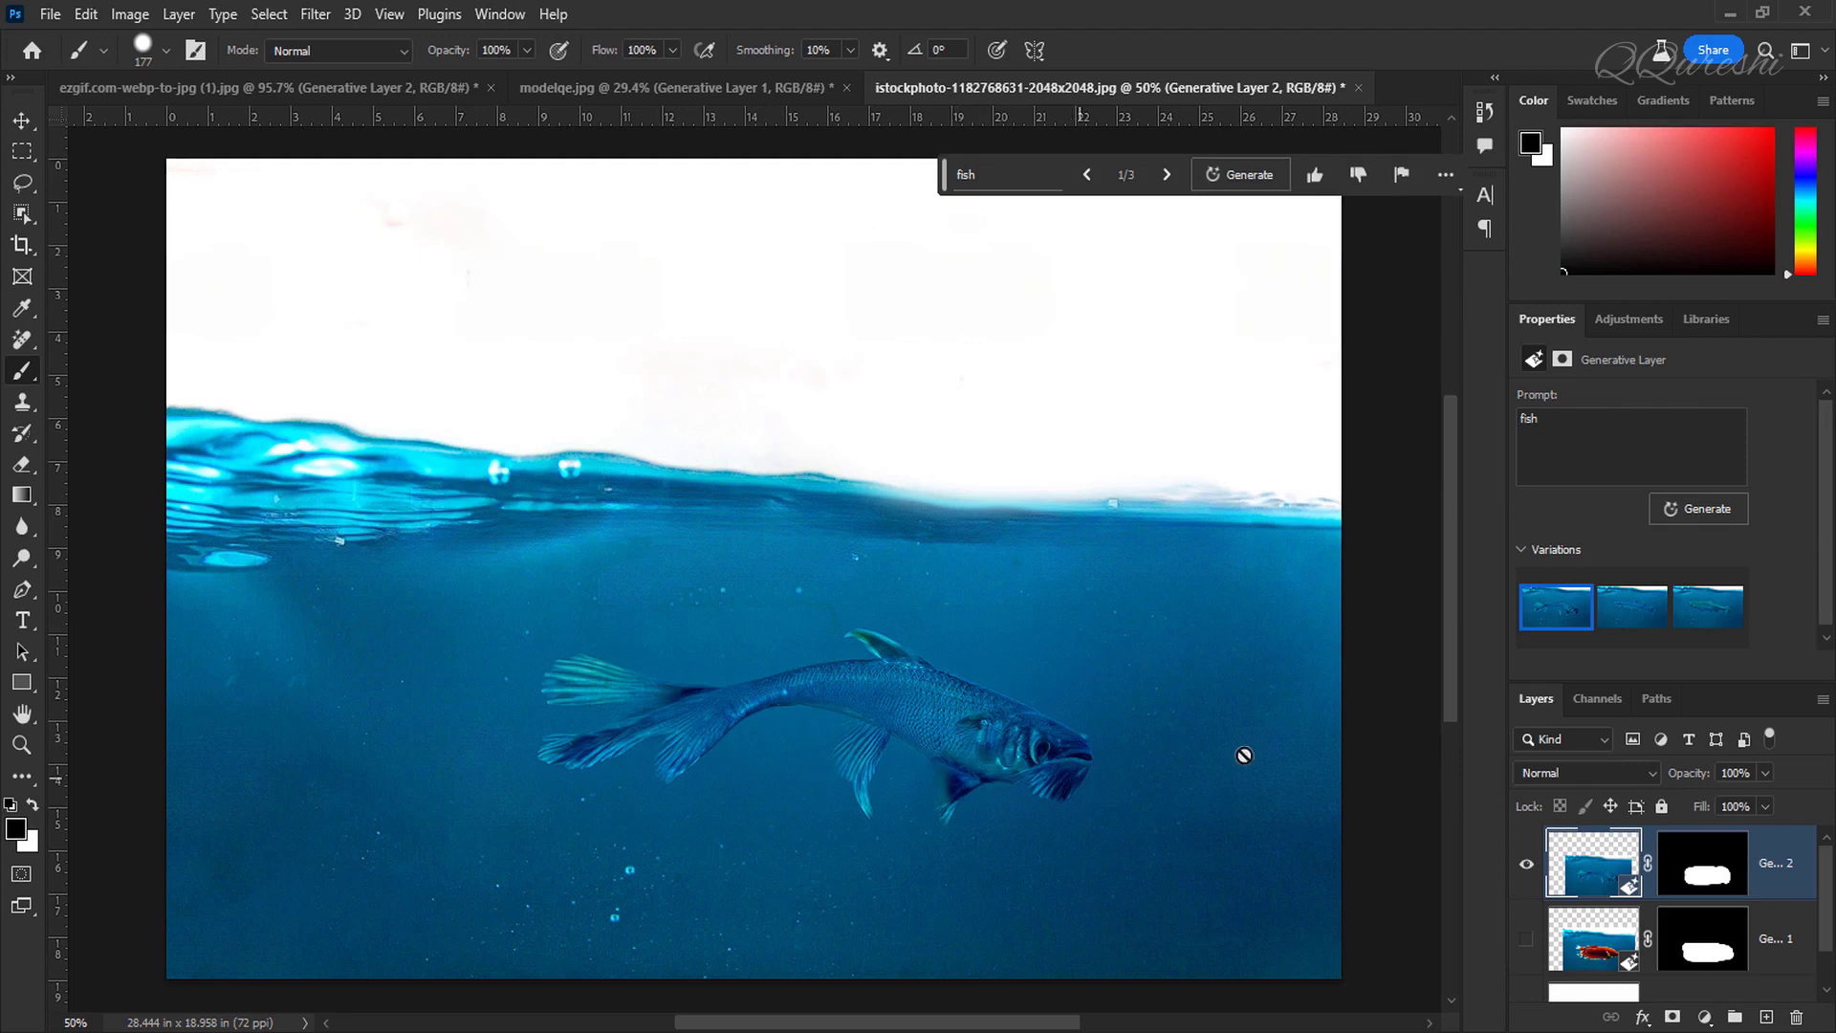
# Step: Browse the three new fish variations and settle on the first one
pyautogui.click(1617, 605)
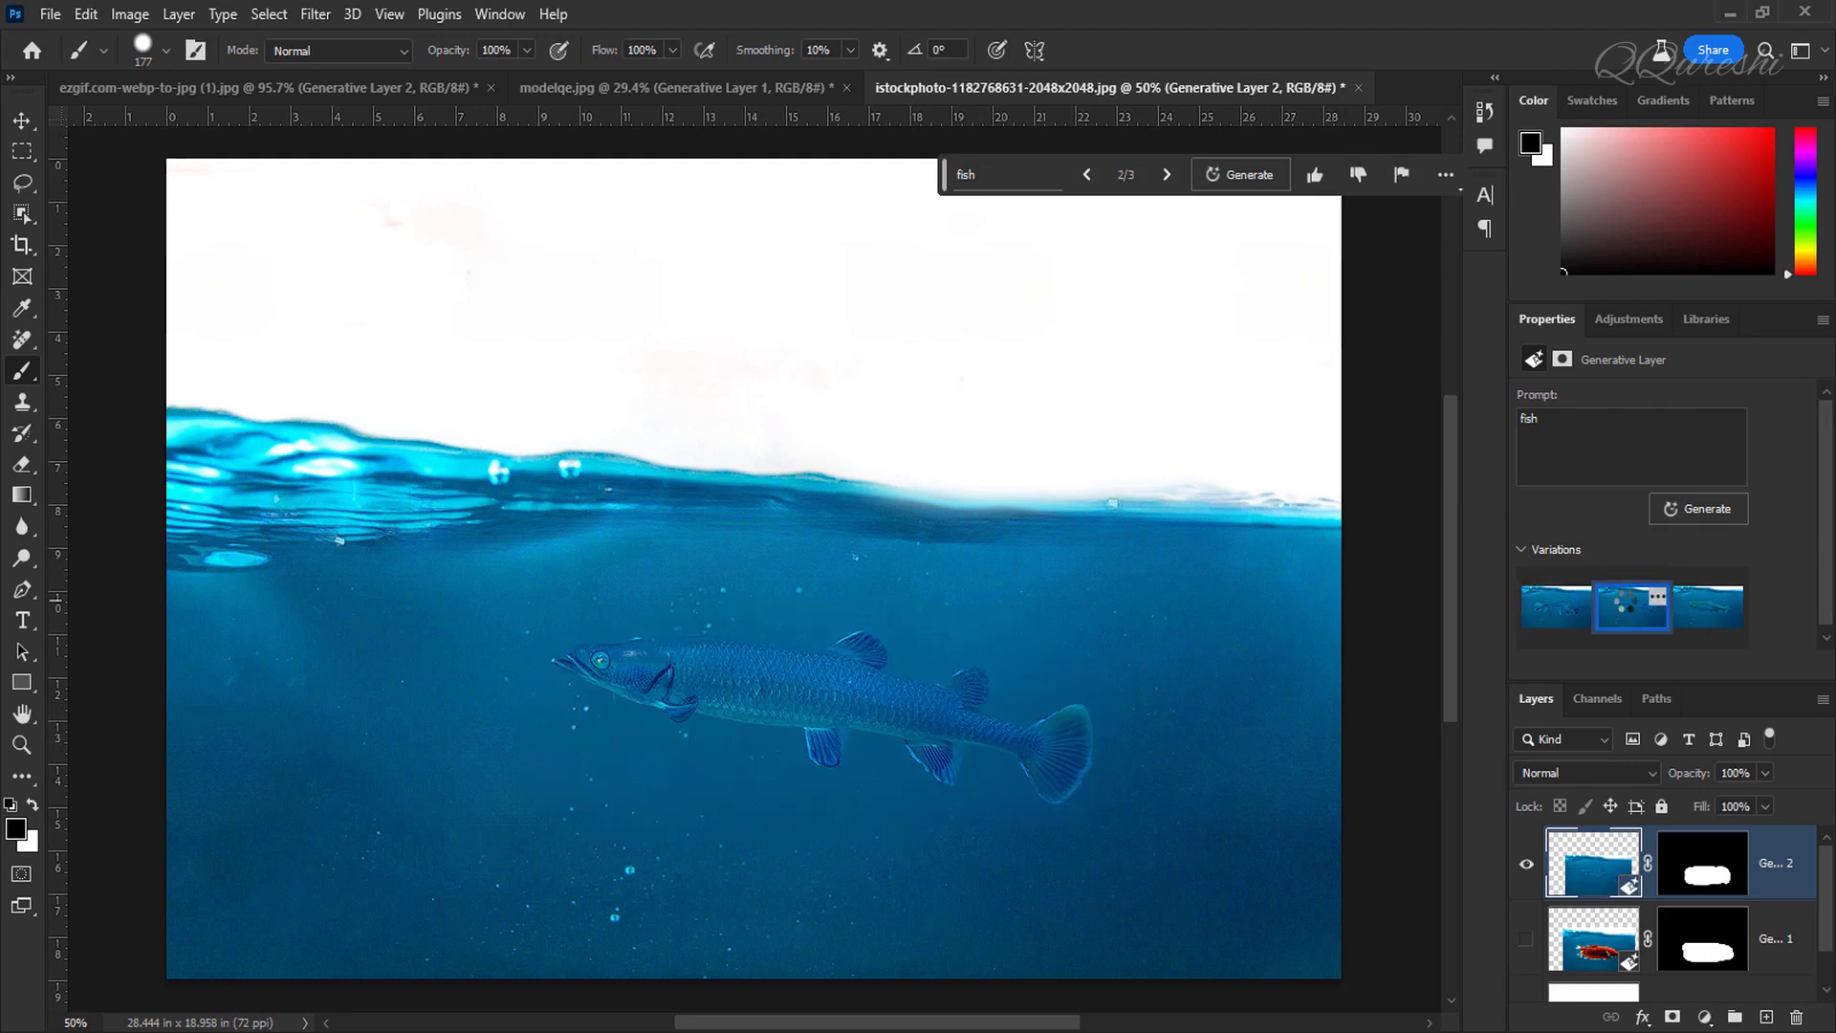
pyautogui.click(1718, 611)
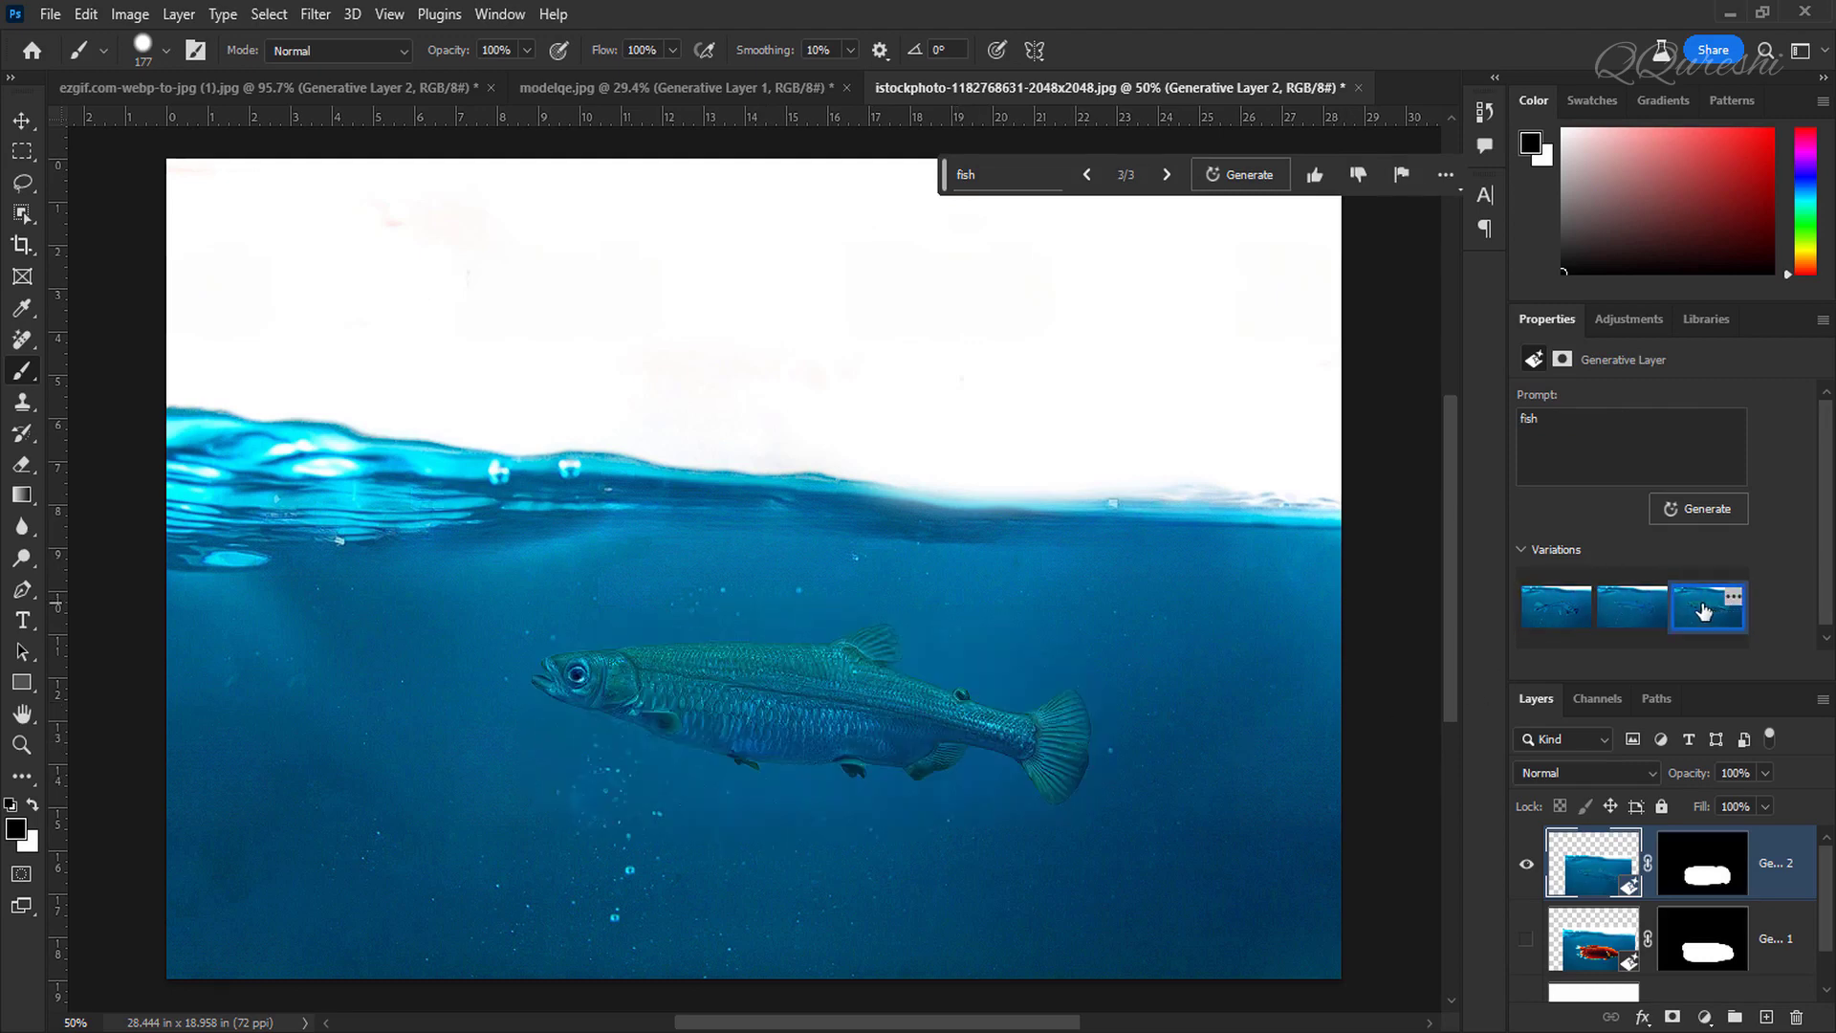
pyautogui.click(1556, 617)
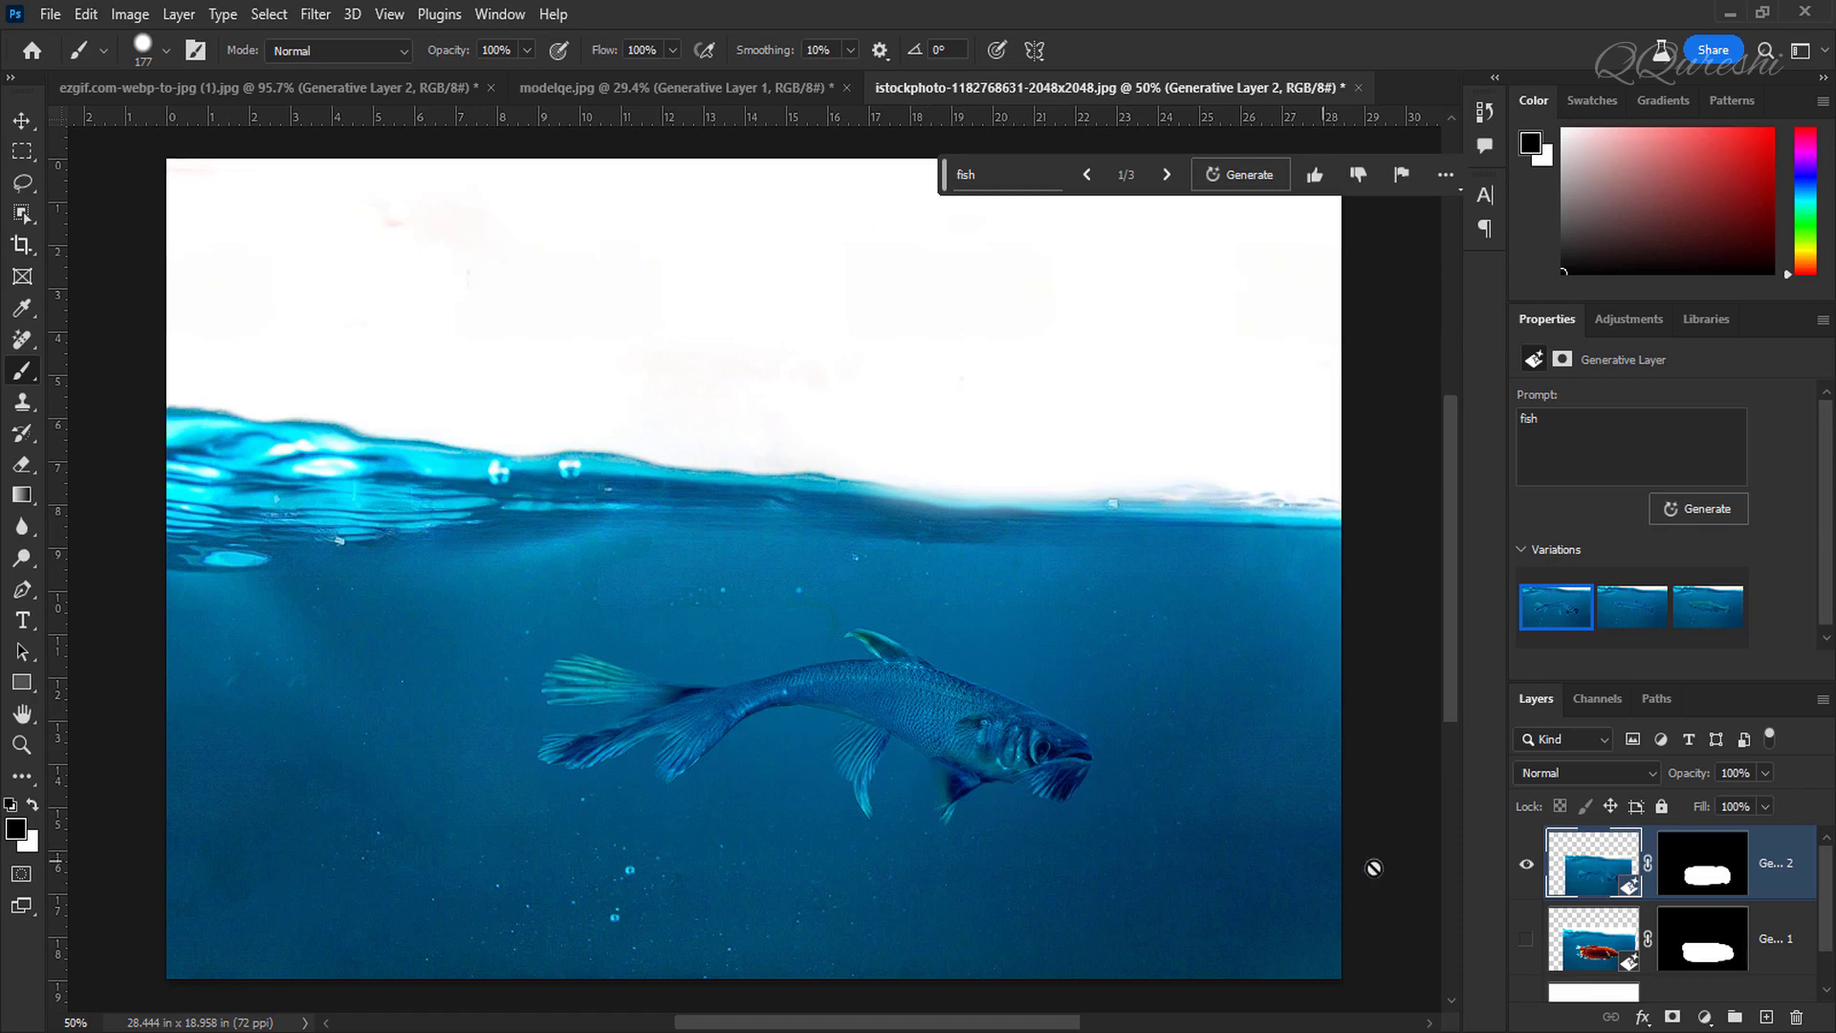
# Step: Compare the new fish with the red fish by toggling the visibility of the two generative layers
pyautogui.click(1525, 945)
pyautogui.click(1526, 863)
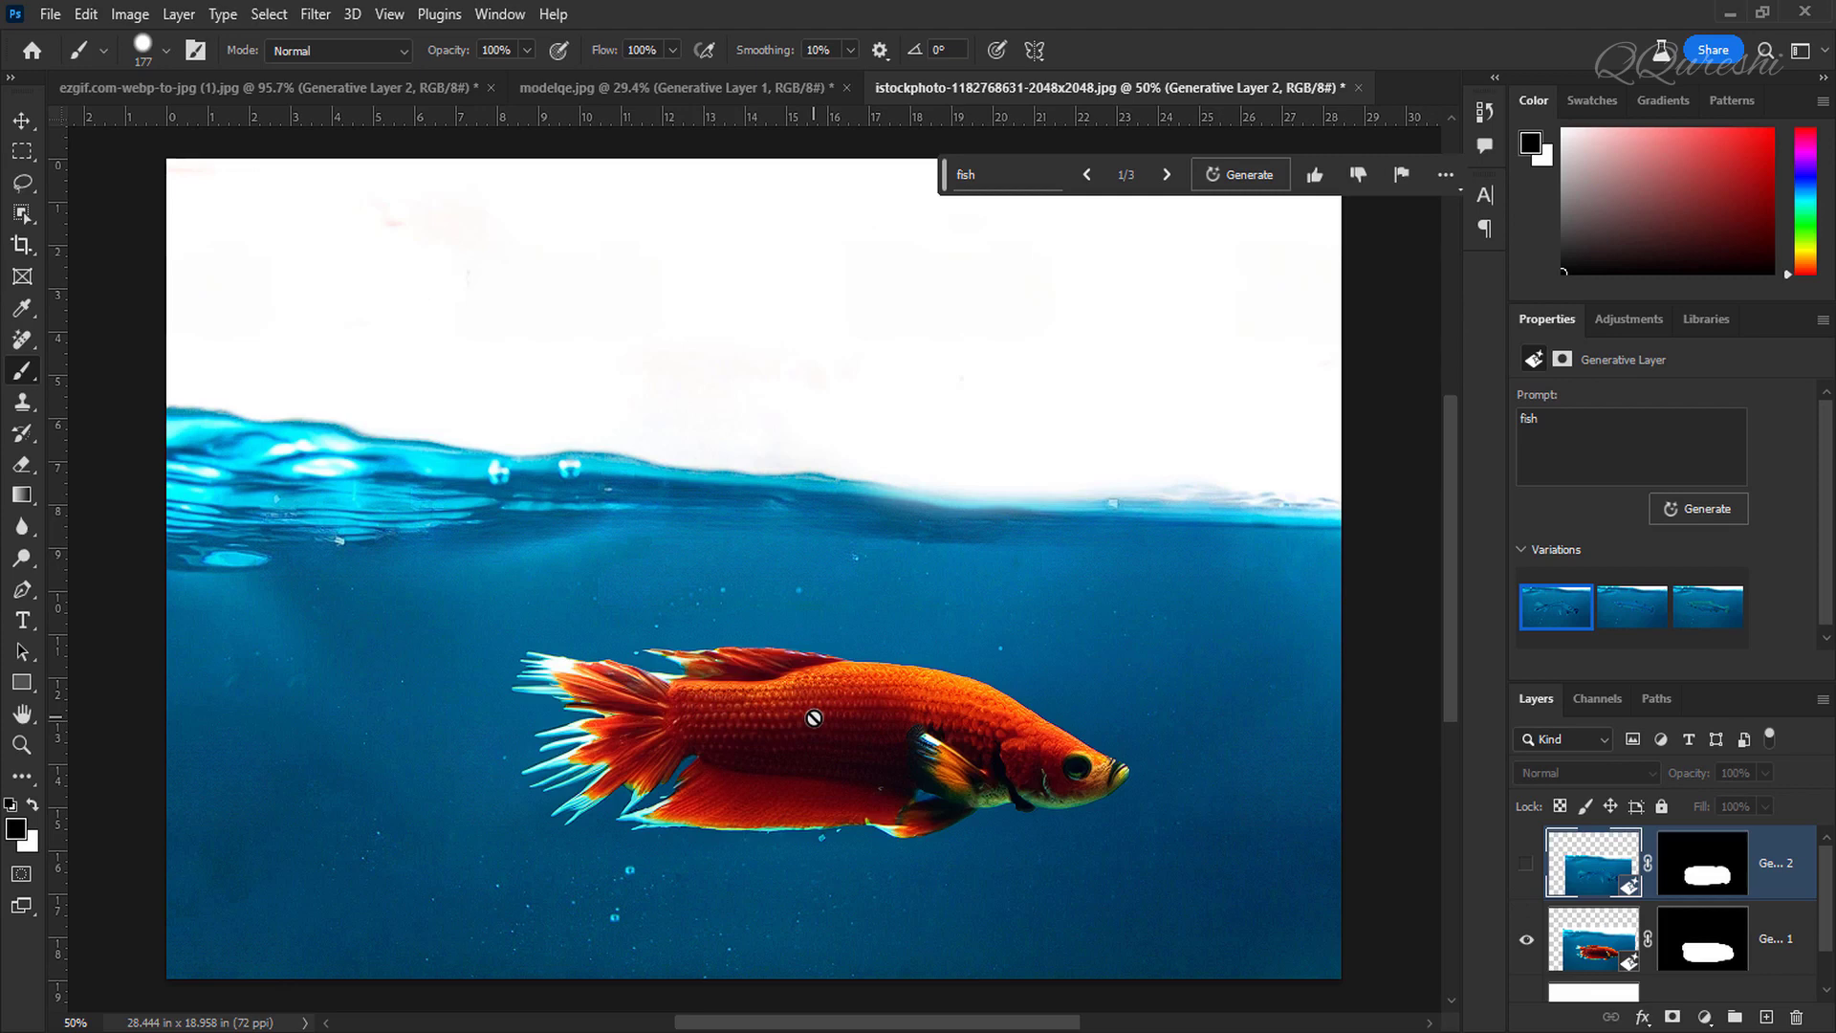
pyautogui.click(1526, 947)
pyautogui.click(1525, 867)
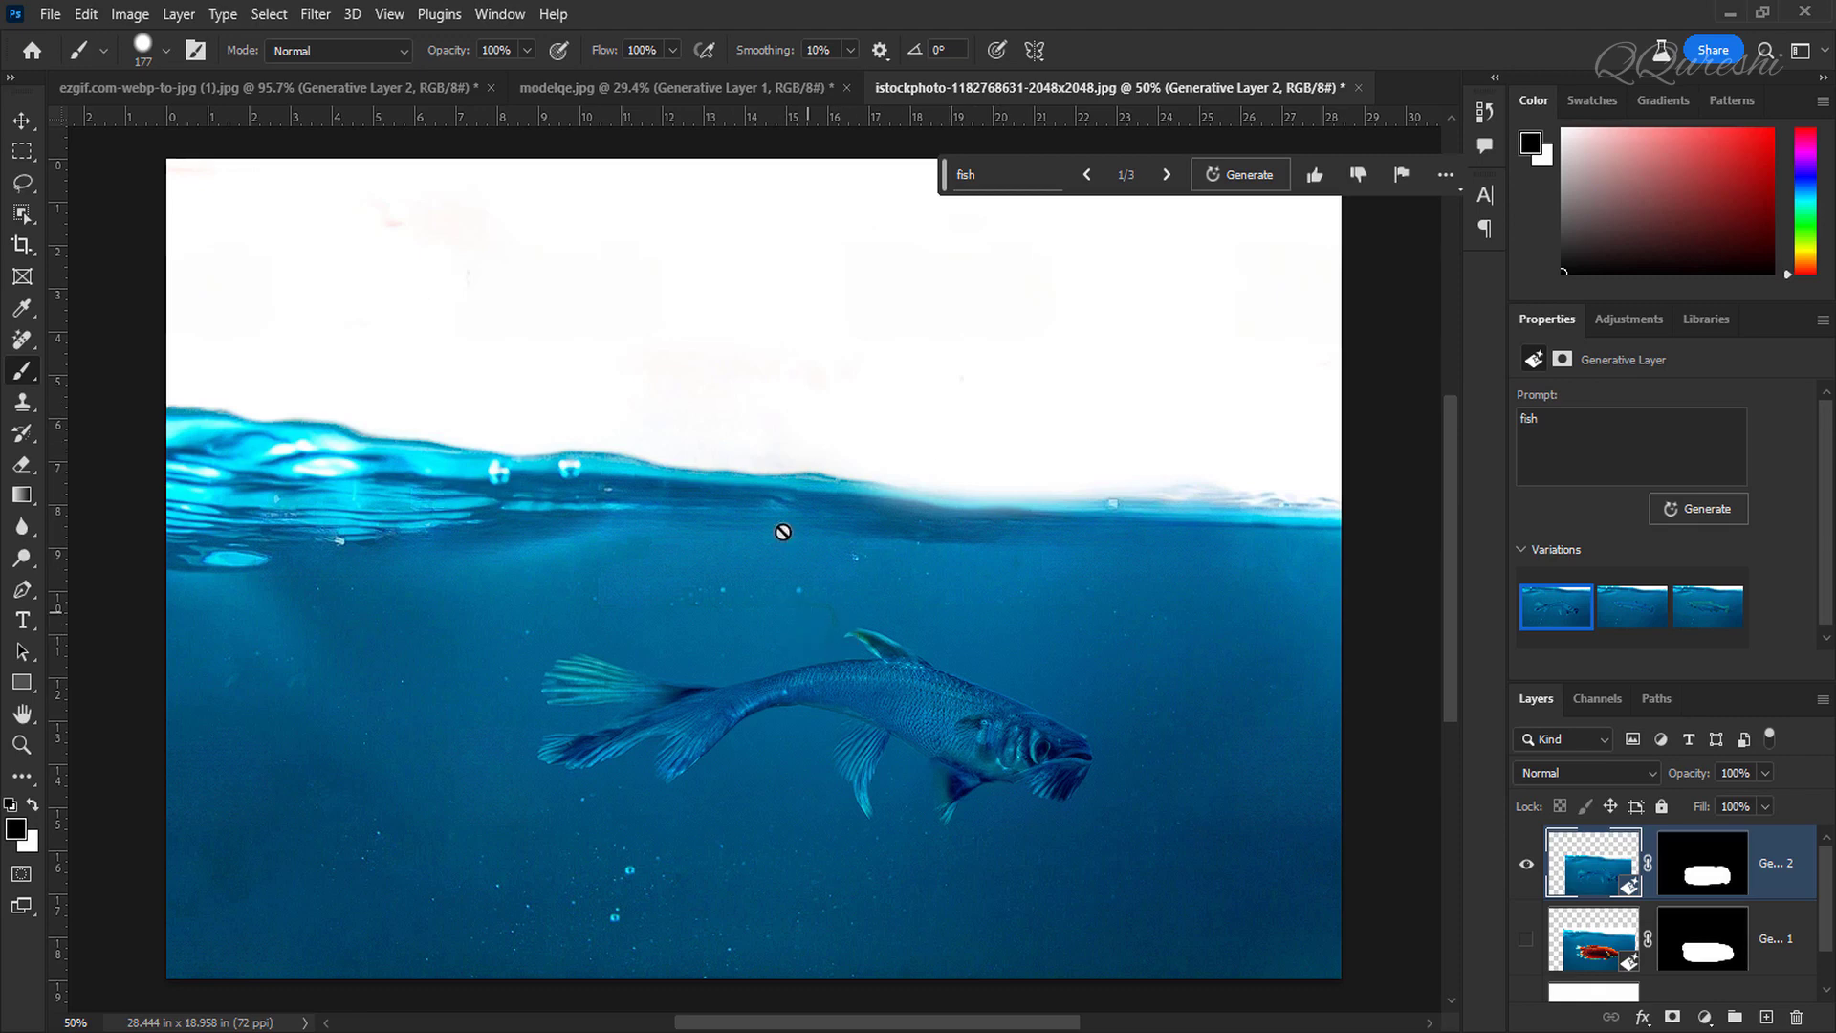
# Step: Review the portrait and cat documents, toggling the top cat layer's visibility to compare the two generated cats
pyautogui.click(651, 88)
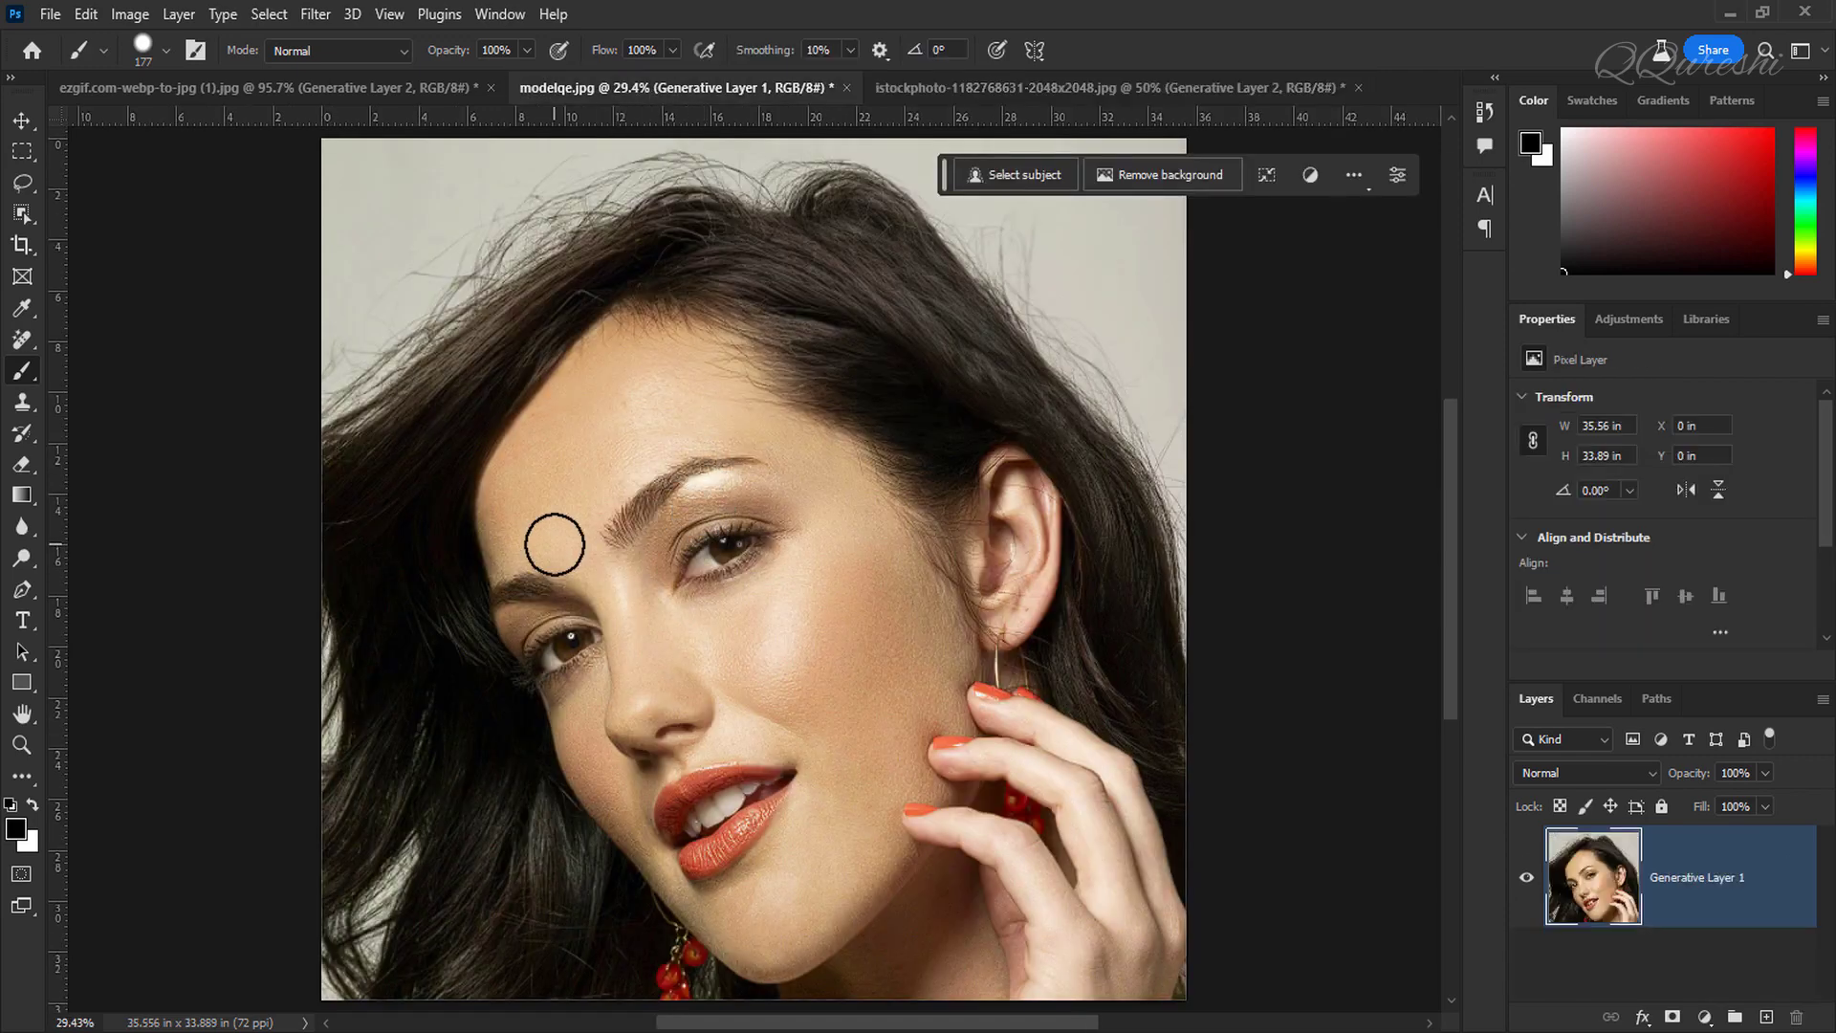
pyautogui.click(285, 84)
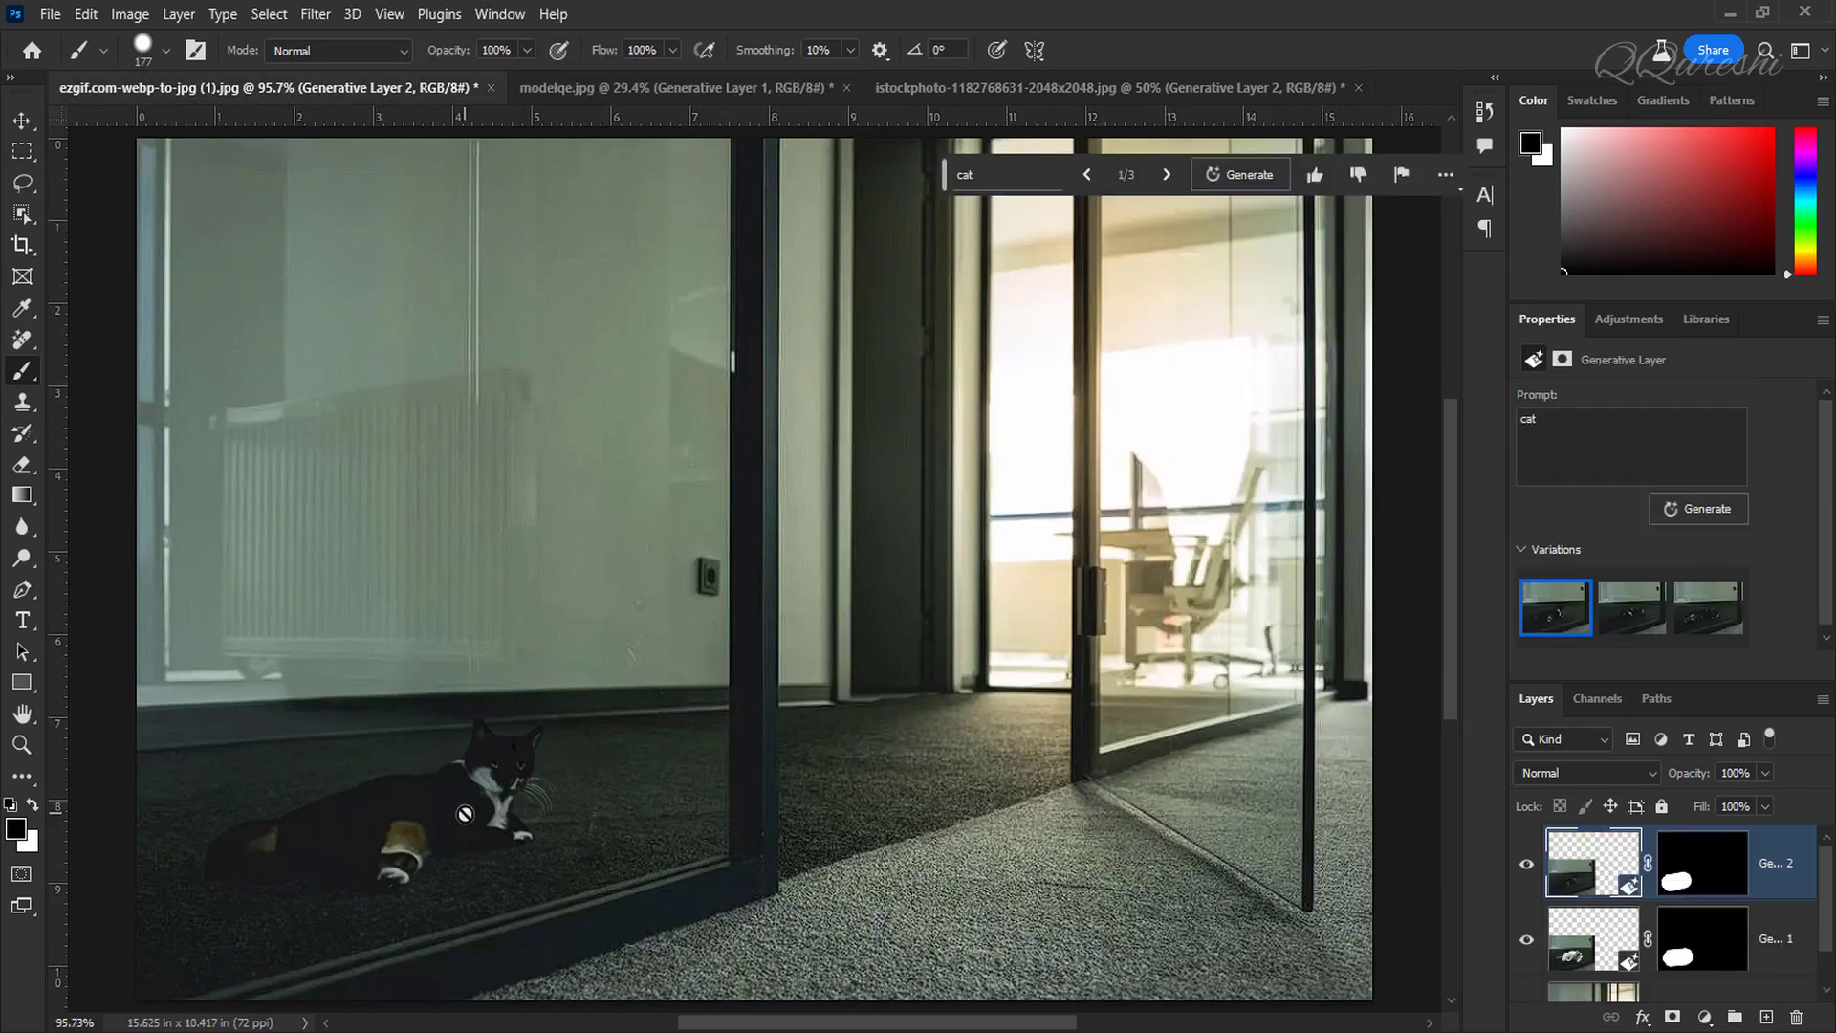
pyautogui.click(1528, 865)
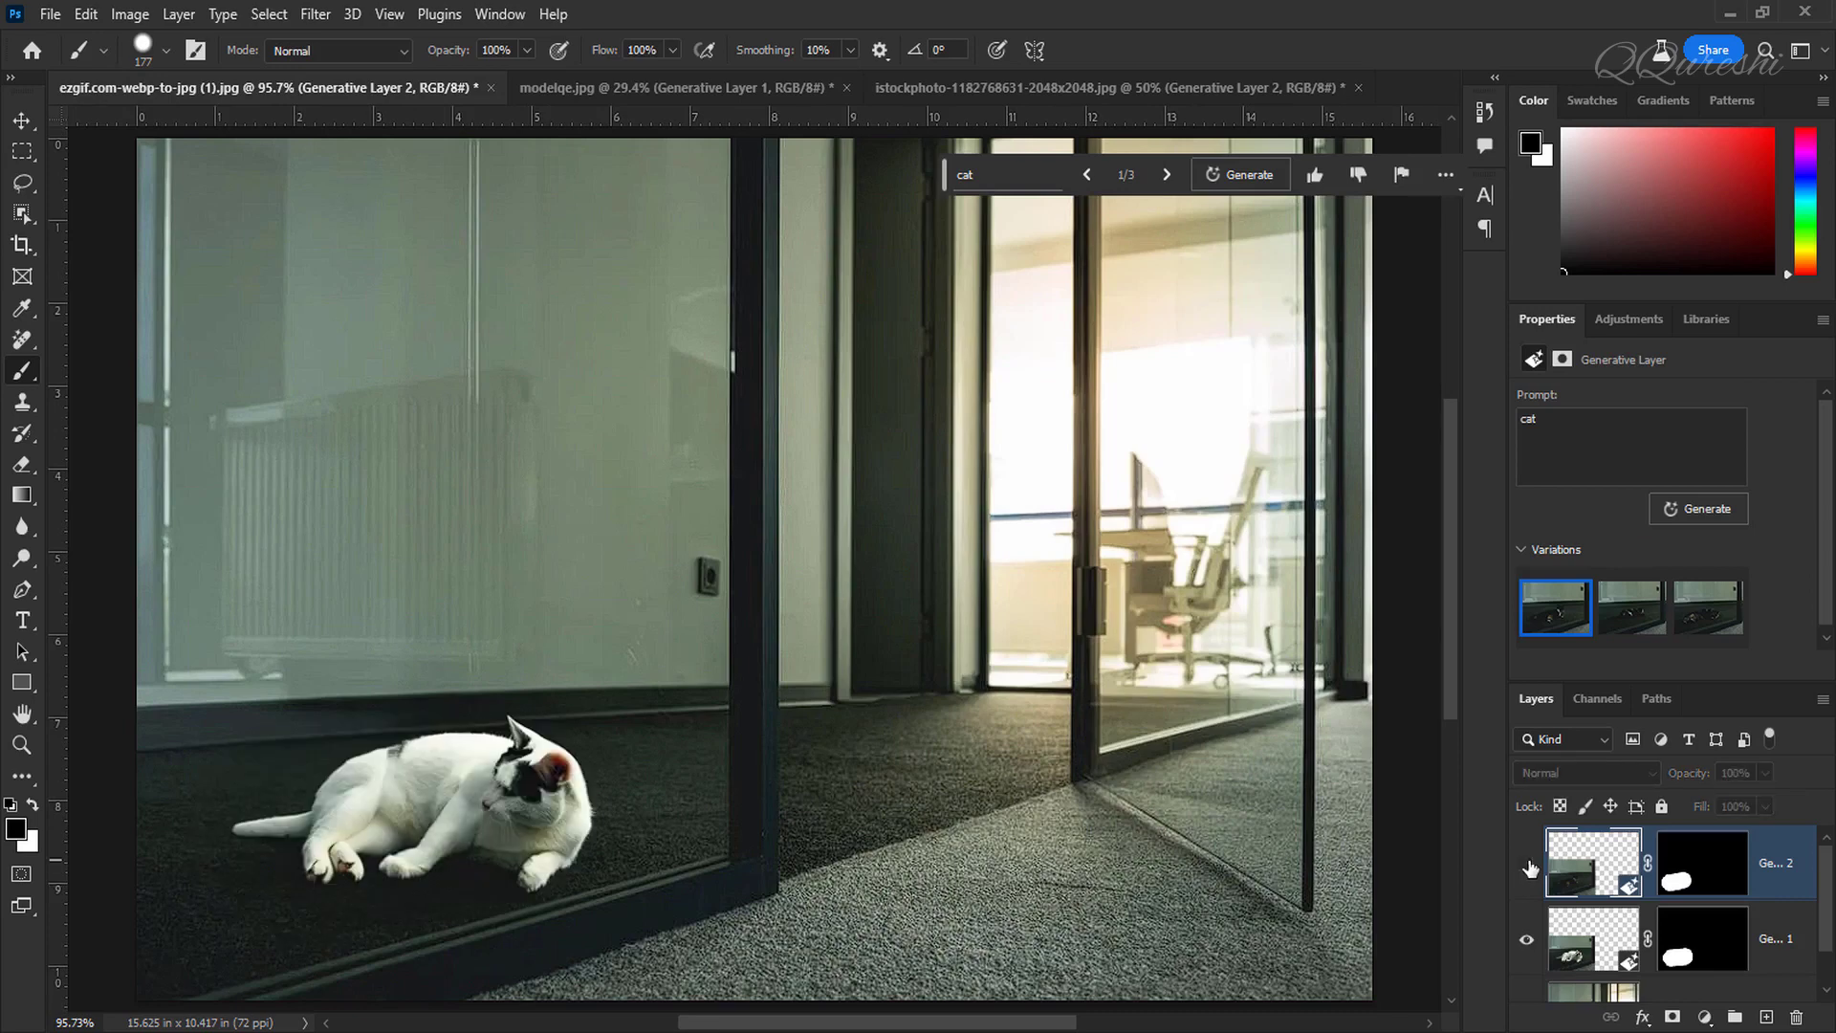
pyautogui.click(1528, 865)
pyautogui.click(1529, 865)
pyautogui.click(1528, 866)
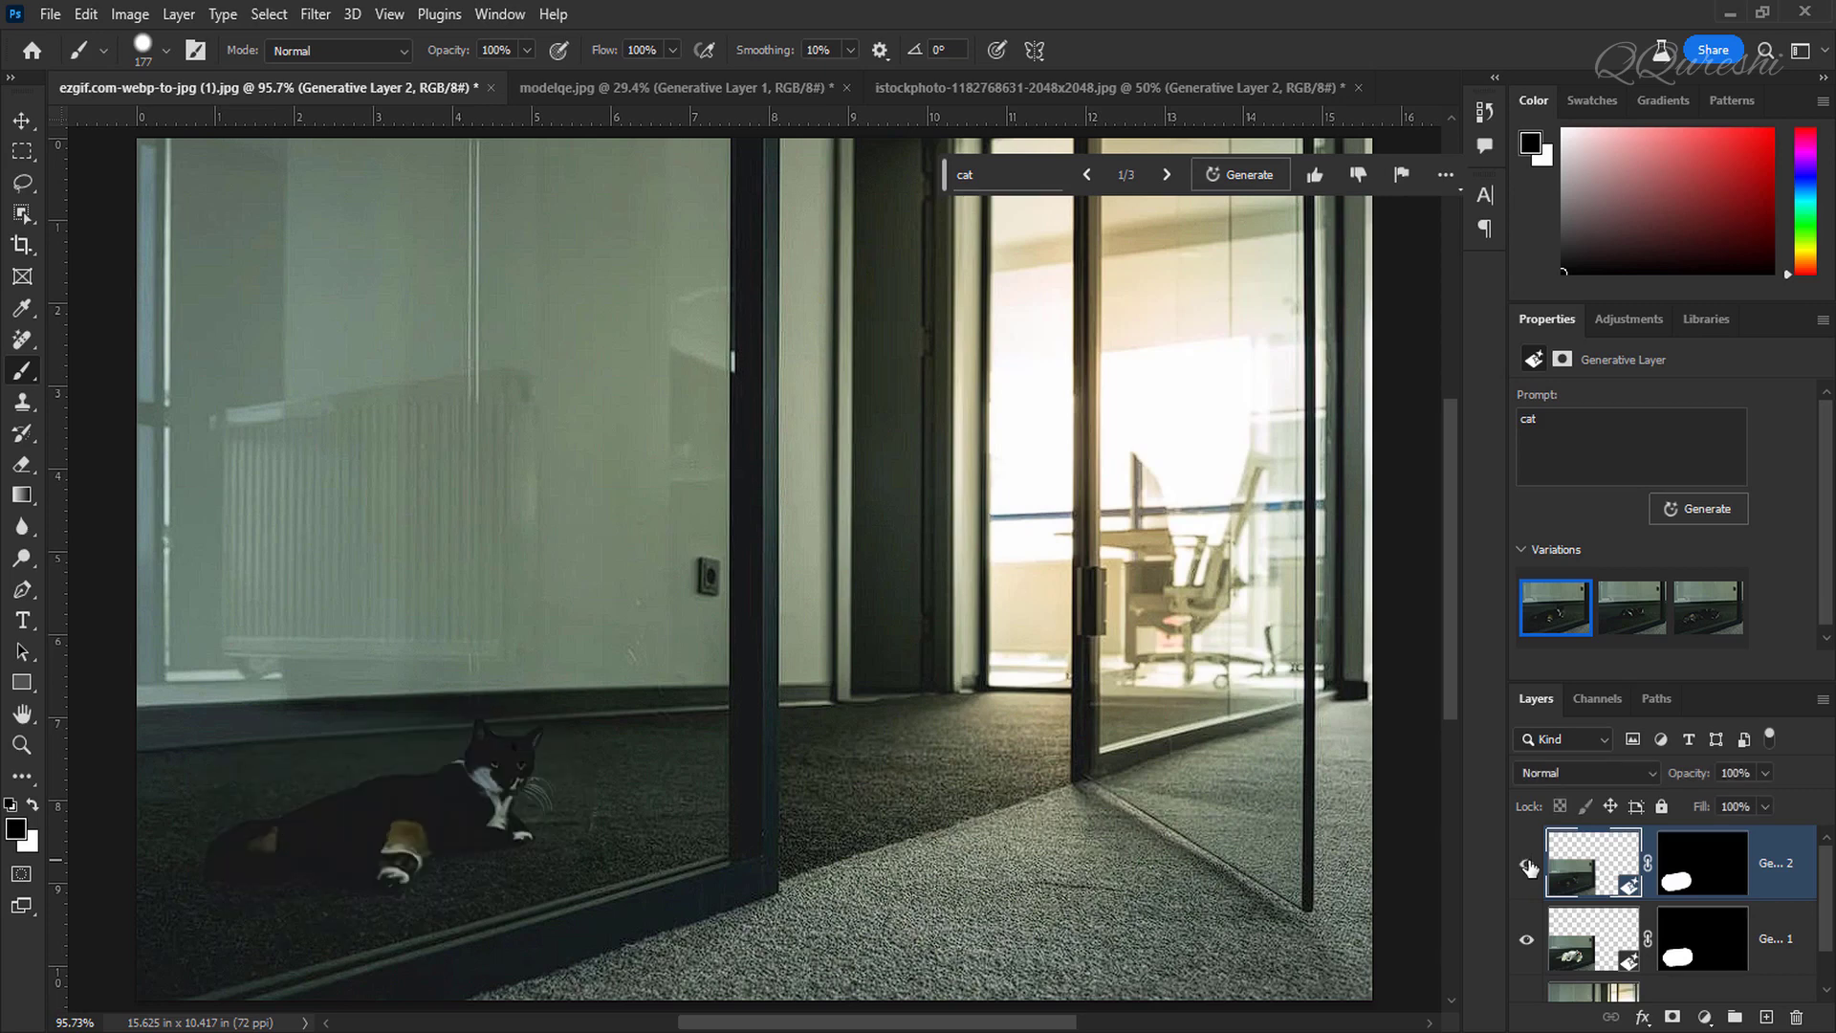